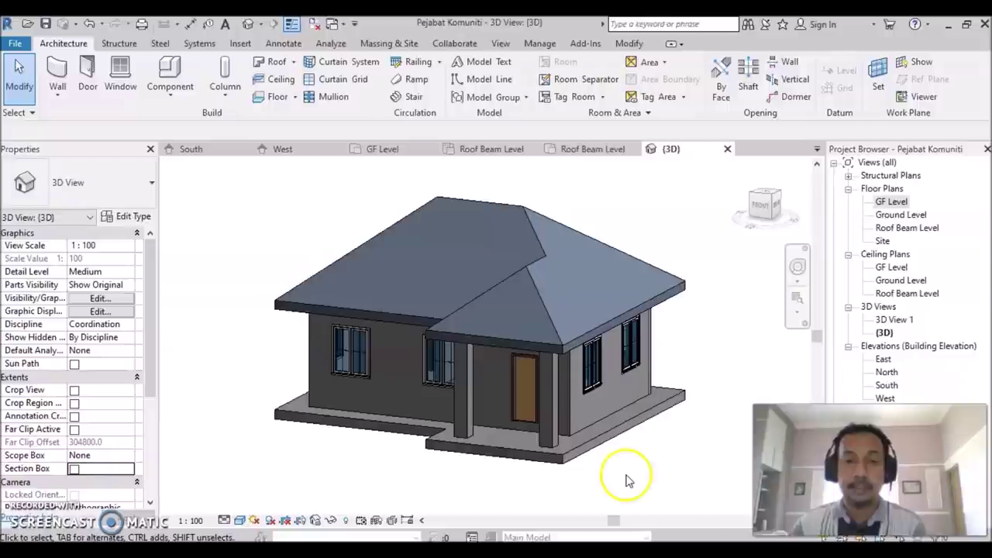
- Select the floor slab and orbit the house to view the front and the porch corner
{"action": "left_click", "coordinate": [679, 468]}
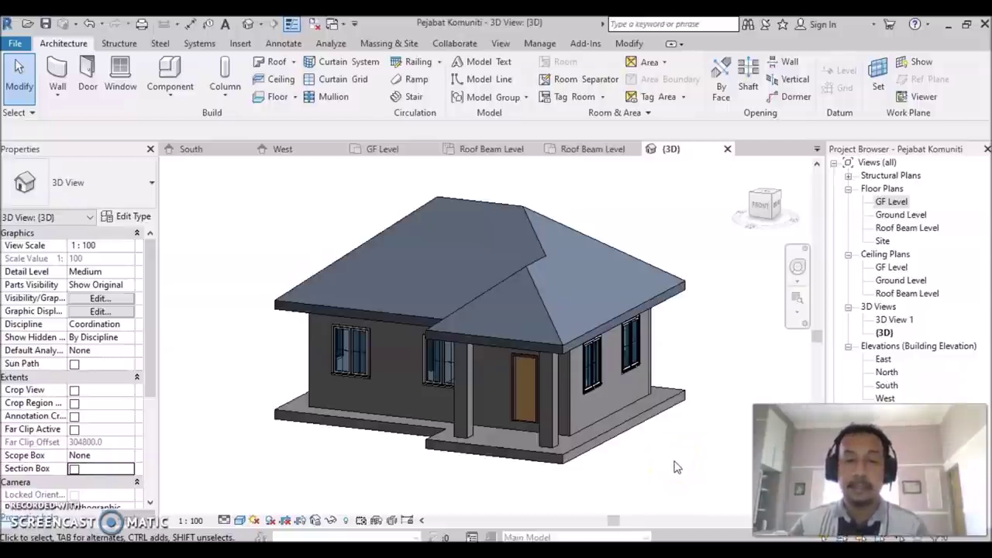
{"action": "left_click", "coordinate": [660, 467]}
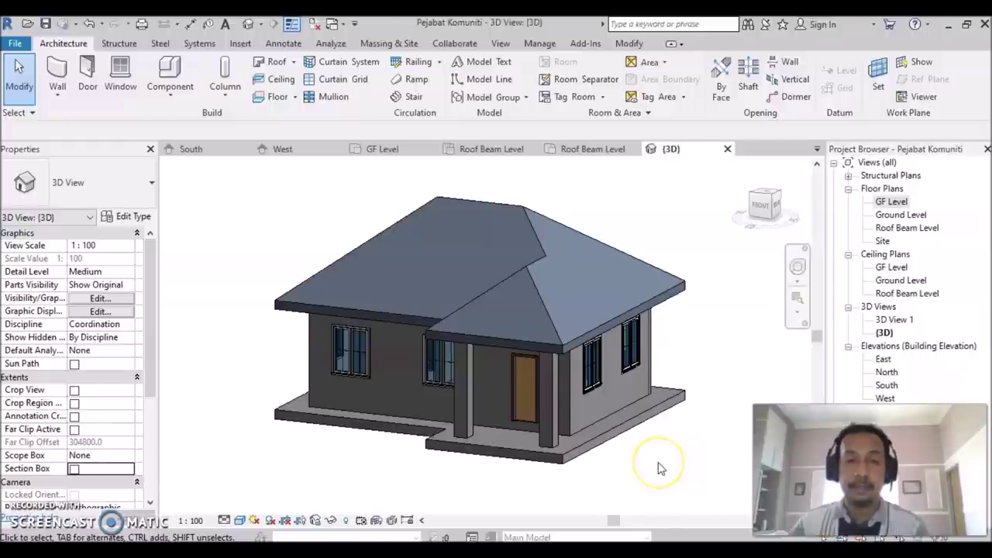
{"action": "left_click", "coordinate": [612, 448]}
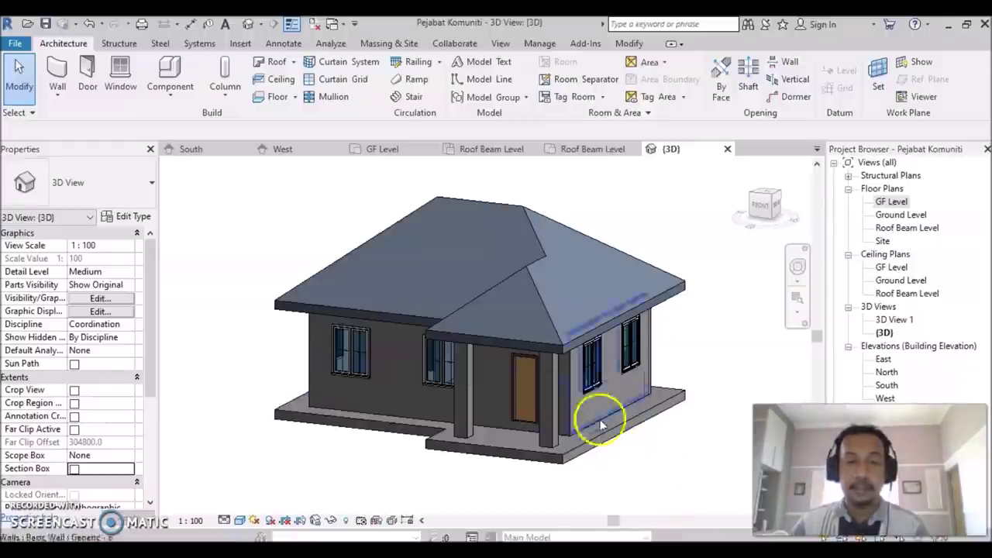
{"action": "mouse_move", "coordinate": [517, 382]}
{"action": "middle_mouse_down", "text": "shift"}
{"action": "mouse_move", "coordinate": [599, 391]}
{"action": "mouse_move", "coordinate": [631, 381]}
{"action": "mouse_move", "coordinate": [469, 381]}
{"action": "mouse_move", "coordinate": [571, 377]}
{"action": "mouse_move", "coordinate": [417, 397]}
{"action": "mouse_move", "coordinate": [642, 387]}
{"action": "mouse_move", "coordinate": [682, 398]}
{"action": "mouse_move", "coordinate": [472, 411]}
{"action": "middle_mouse_up", "text": "shift"}
{"action": "mouse_move", "coordinate": [403, 405]}
{"action": "middle_mouse_down", "text": "shift"}
{"action": "mouse_move", "coordinate": [602, 426]}
{"action": "mouse_move", "coordinate": [538, 421]}
{"action": "mouse_move", "coordinate": [563, 422]}
{"action": "mouse_move", "coordinate": [562, 439]}
{"action": "middle_mouse_up", "text": "shift"}
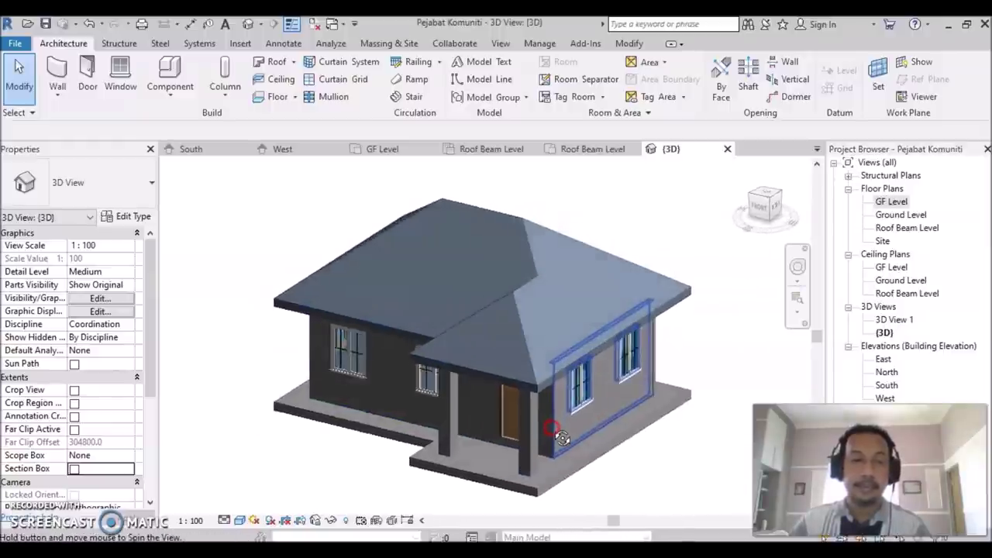
- Turn on a section box, lower its top below the roof, and view inside the house
{"action": "left_click", "coordinate": [73, 468]}
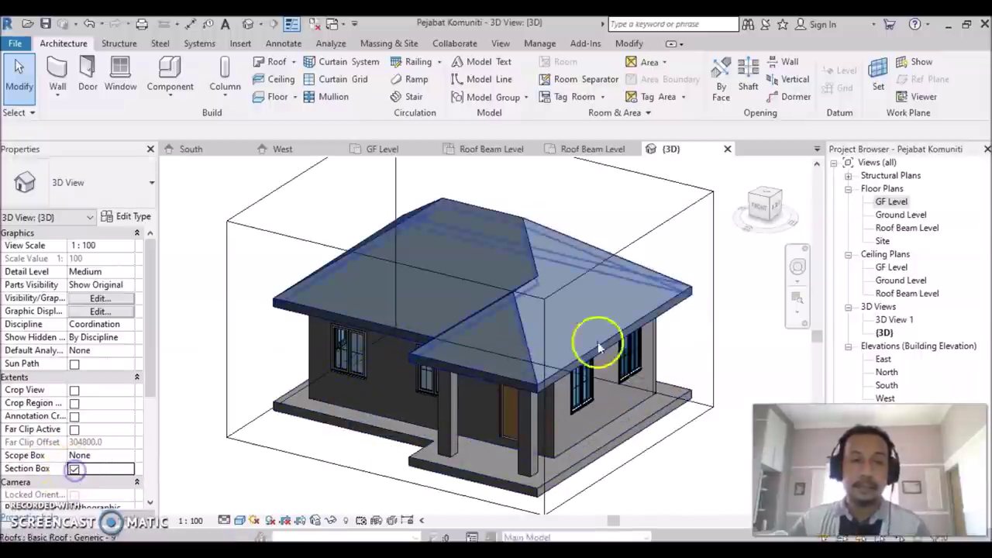
{"action": "left_click", "coordinate": [581, 272]}
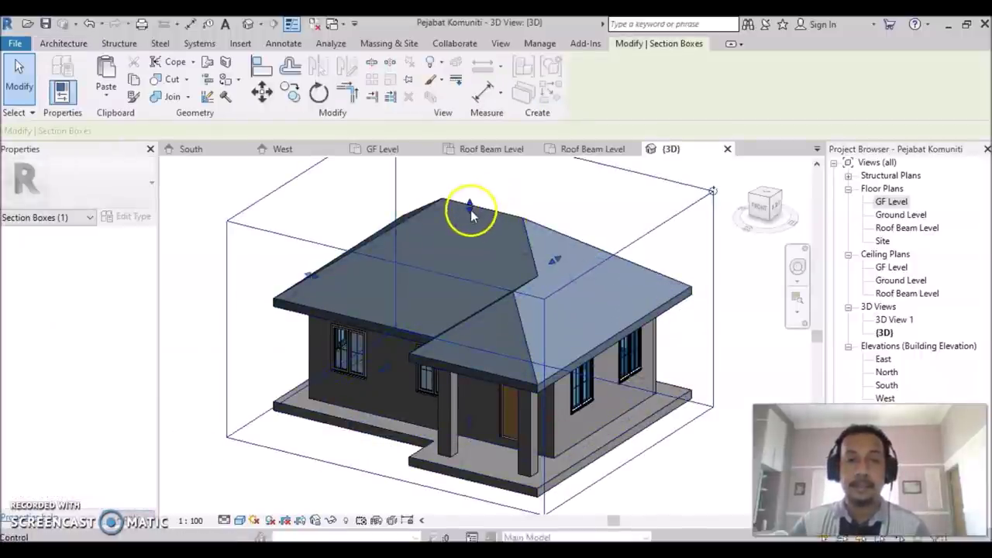
{"action": "left_click_drag", "start_coordinate": [469, 207], "coordinate": [465, 326]}
{"action": "mouse_move", "coordinate": [521, 332]}
{"action": "middle_mouse_down", "text": "shift"}
{"action": "mouse_move", "coordinate": [525, 402]}
{"action": "mouse_move", "coordinate": [554, 398]}
{"action": "mouse_move", "coordinate": [531, 423]}
{"action": "mouse_move", "coordinate": [513, 423]}
{"action": "middle_mouse_up", "text": "shift"}
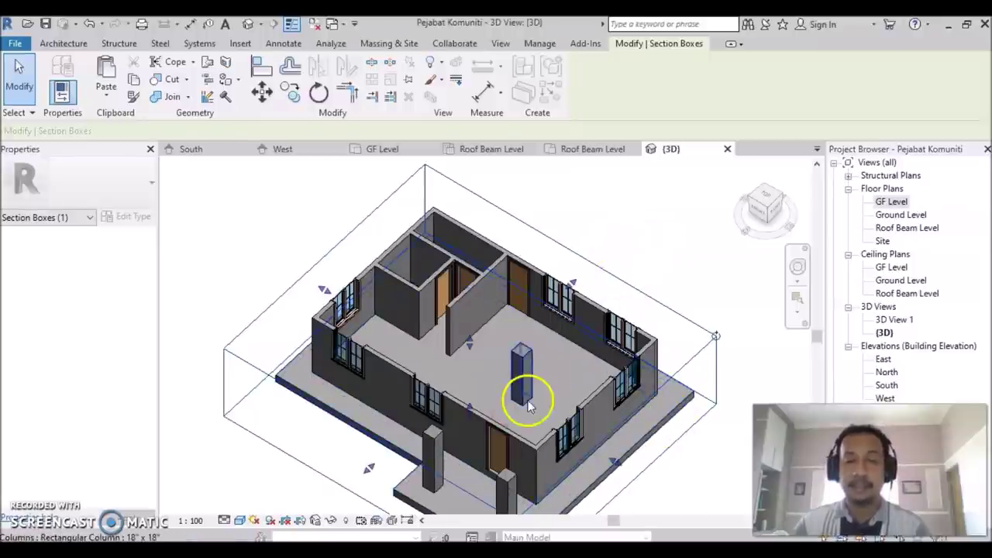
{"action": "middle_click_drag", "start_coordinate": [527, 400], "coordinate": [519, 358]}
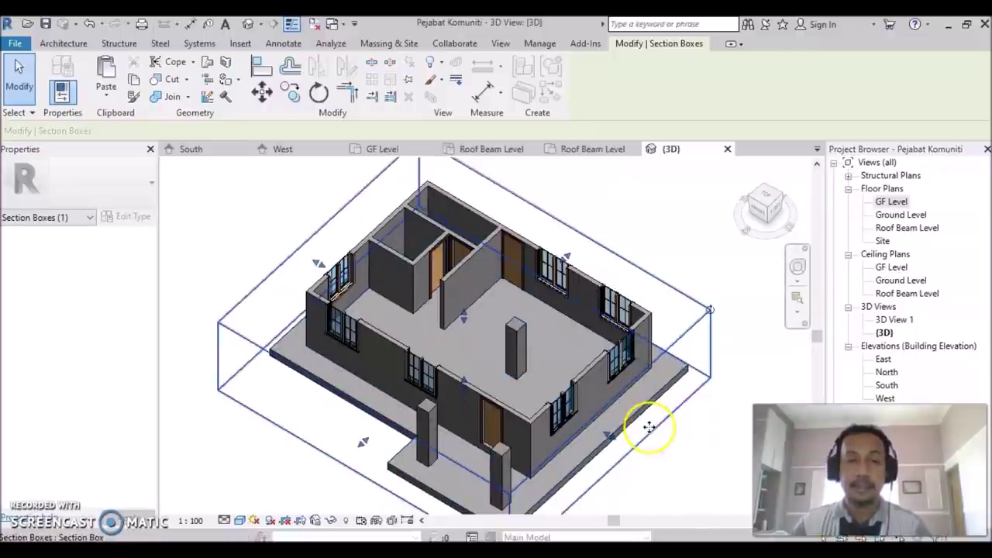
{"action": "left_click", "coordinate": [692, 470]}
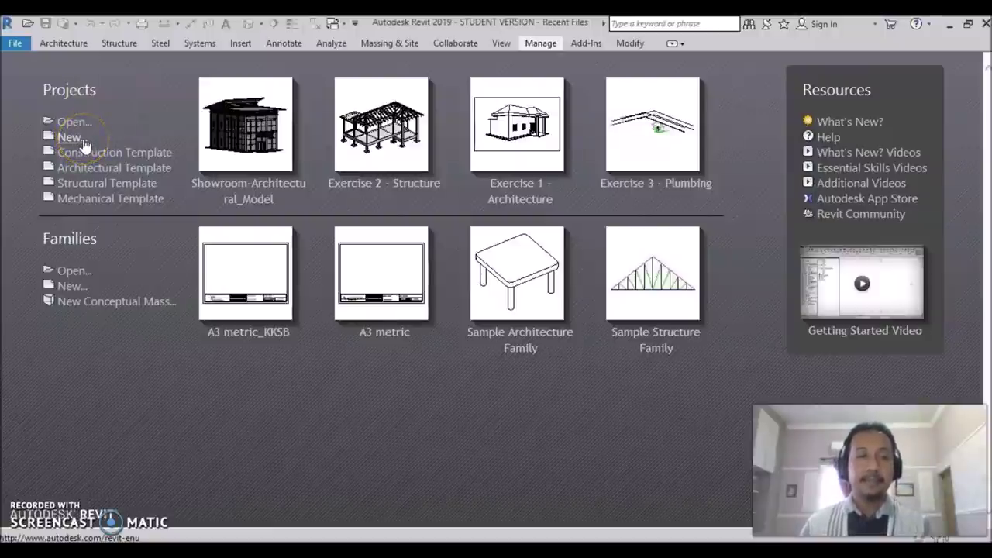
- From the Recent Files screen, choose New... under Projects to get the New Project dialog
{"action": "left_click", "coordinate": [658, 153]}
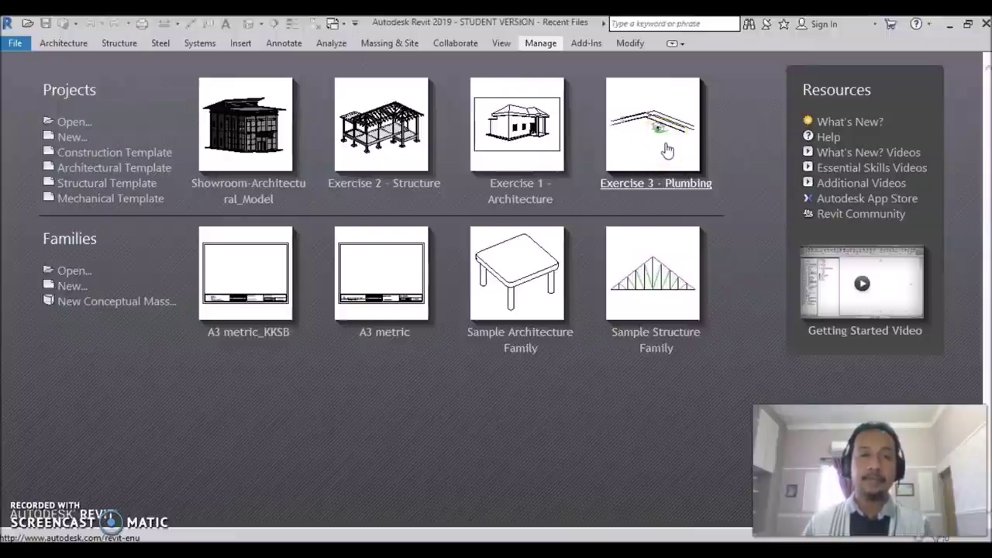
{"action": "left_click", "coordinate": [275, 139]}
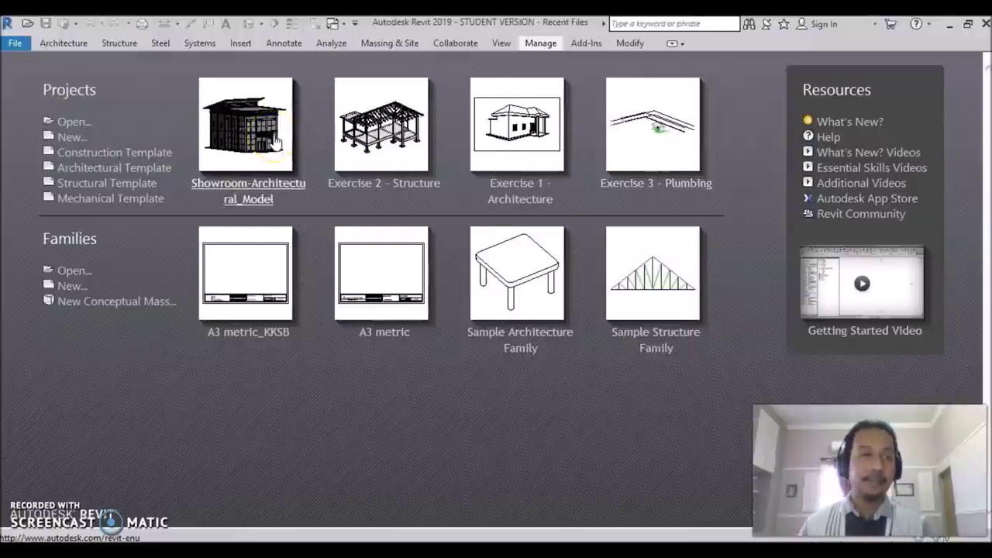
{"action": "left_click", "coordinate": [265, 149]}
{"action": "left_click", "coordinate": [179, 136]}
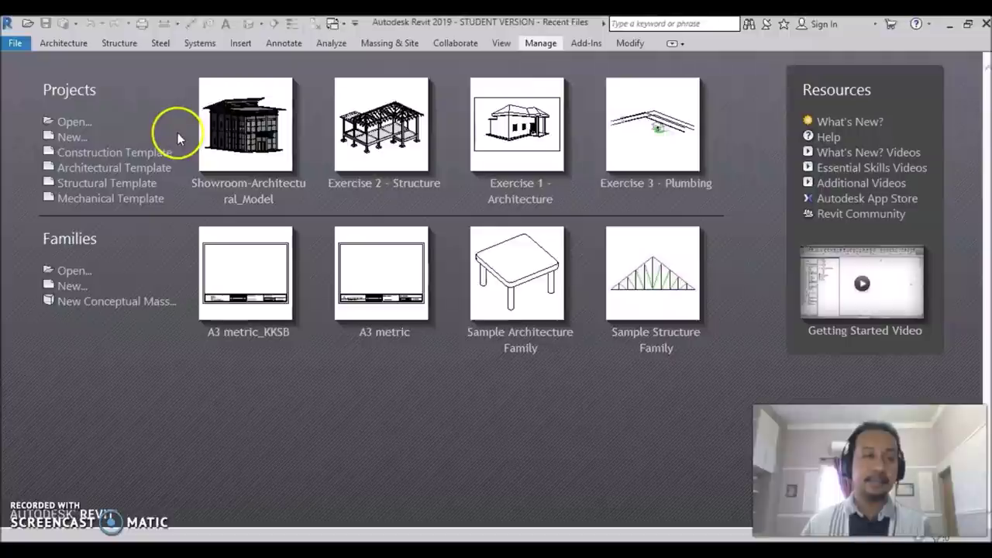
{"action": "left_click", "coordinate": [73, 142]}
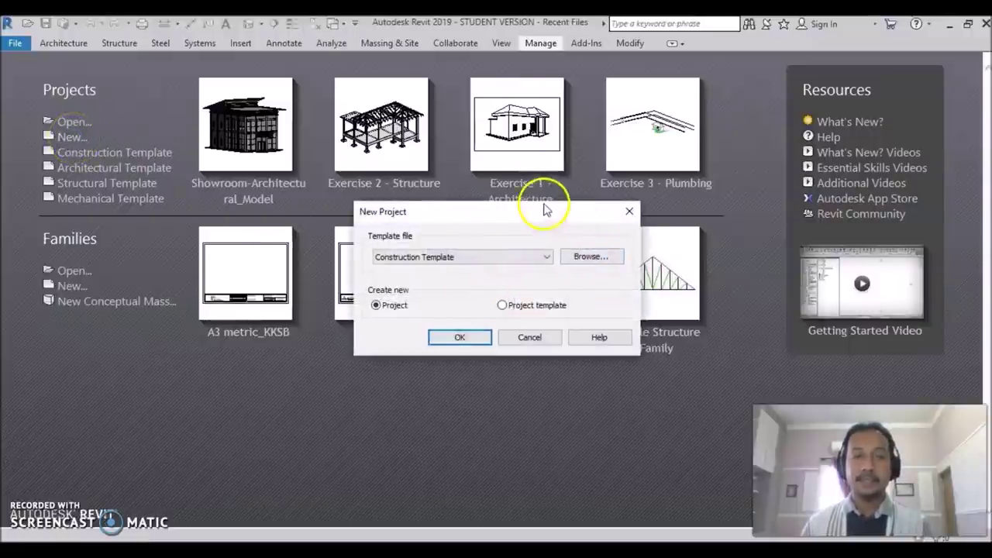
- Create a new Project using the Architectural Template file
{"action": "left_click_drag", "start_coordinate": [491, 211], "coordinate": [427, 211]}
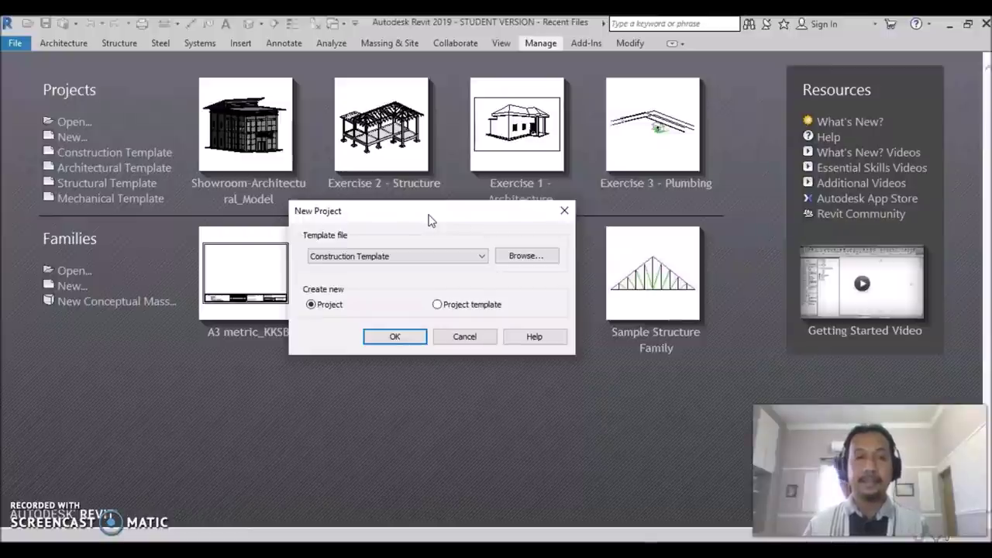
{"action": "left_click", "coordinate": [443, 219]}
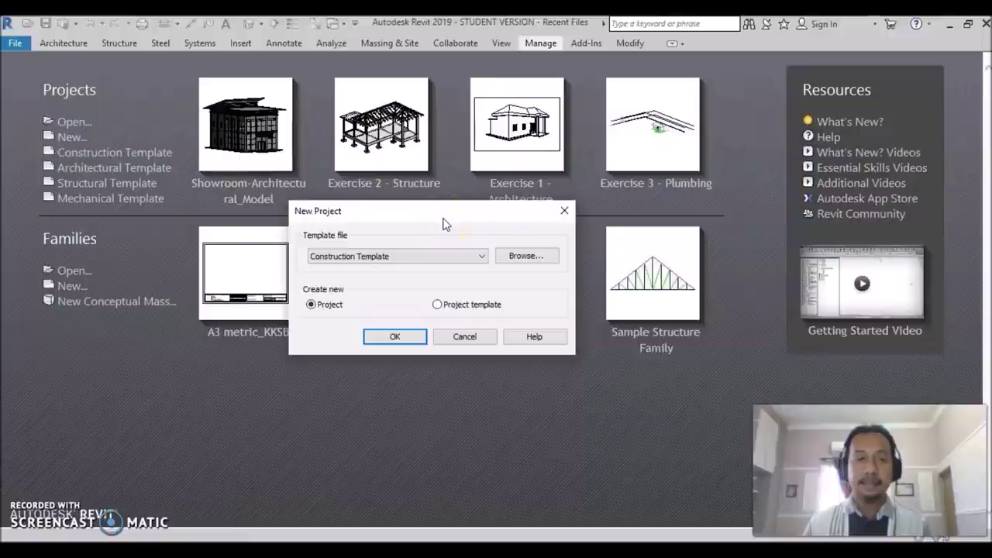
{"action": "left_click", "coordinate": [482, 256]}
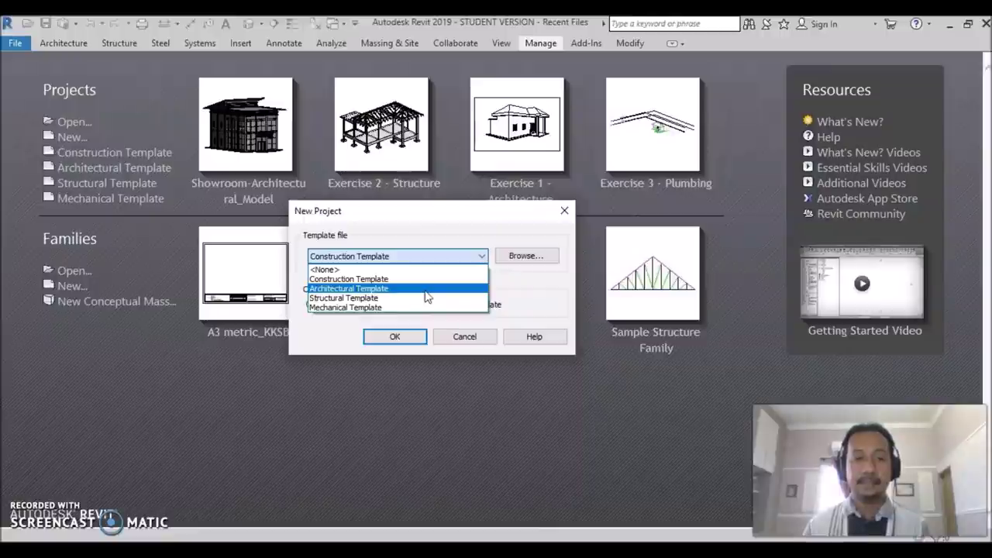
{"action": "left_click", "coordinate": [425, 290]}
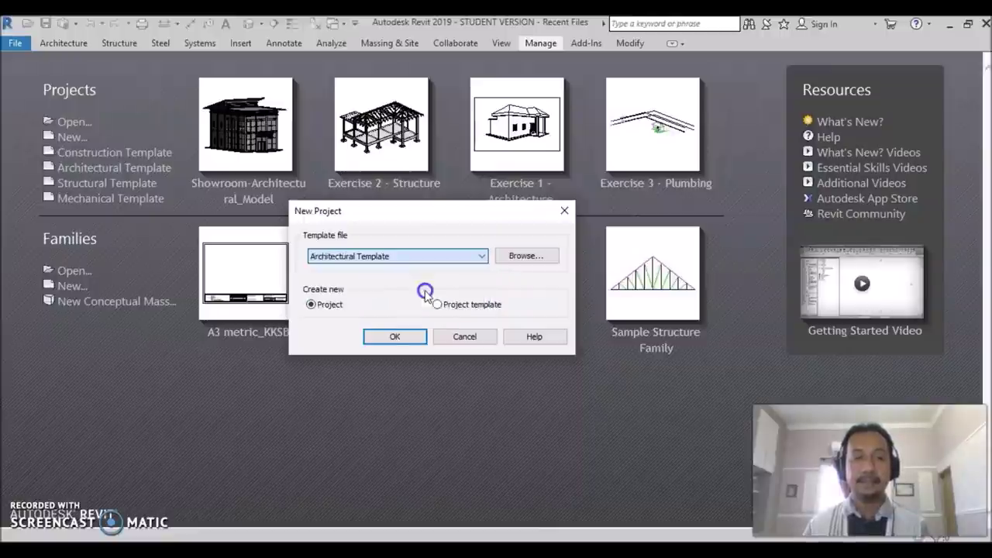
{"action": "left_click", "coordinate": [318, 307]}
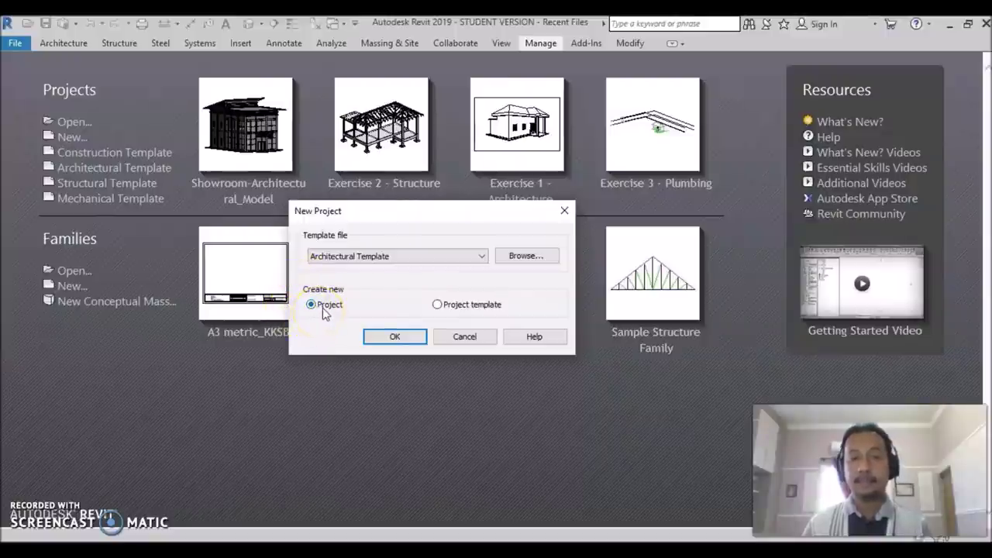
{"action": "left_click", "coordinate": [388, 338]}
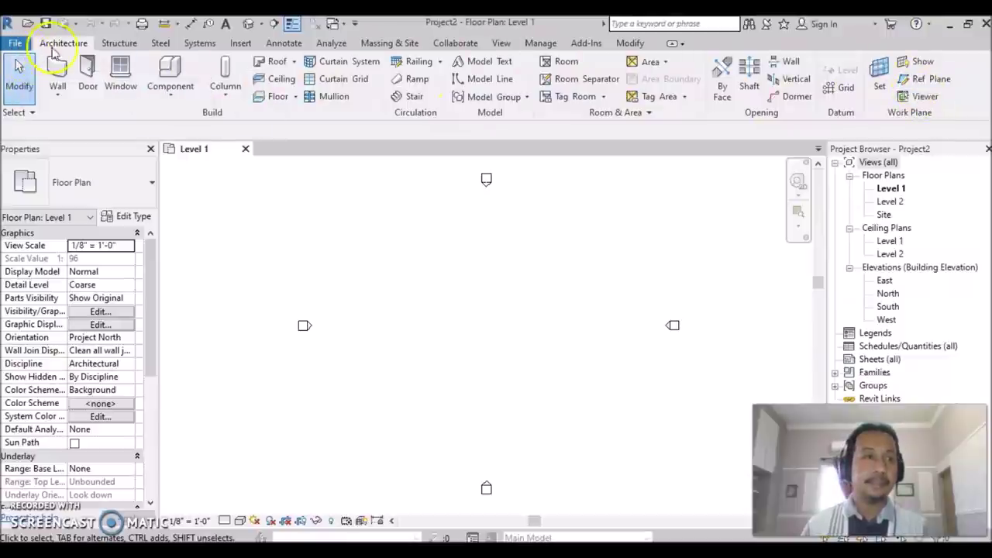
{"action": "left_click", "coordinate": [116, 45]}
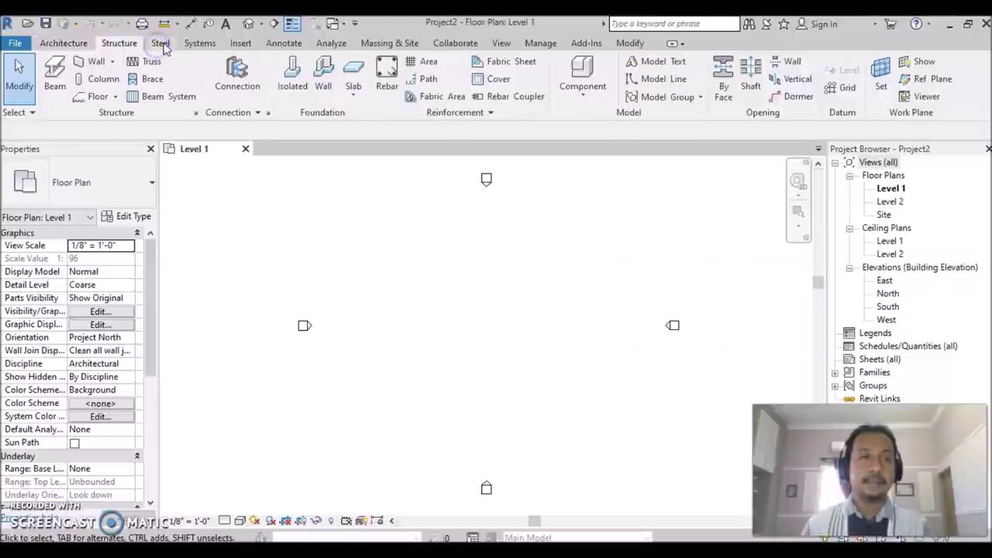
{"action": "left_click", "coordinate": [163, 44]}
{"action": "left_click", "coordinate": [197, 43]}
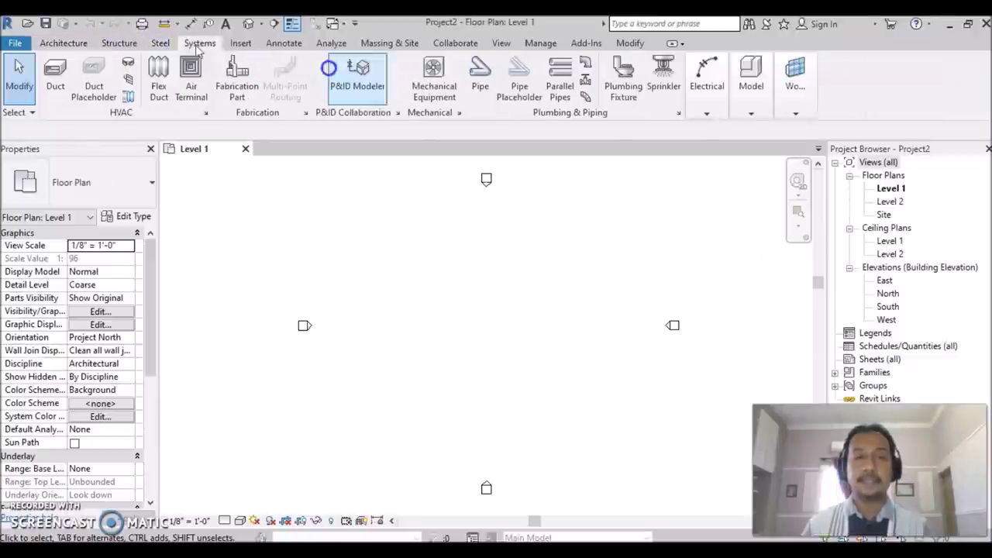
{"action": "left_click", "coordinate": [64, 45]}
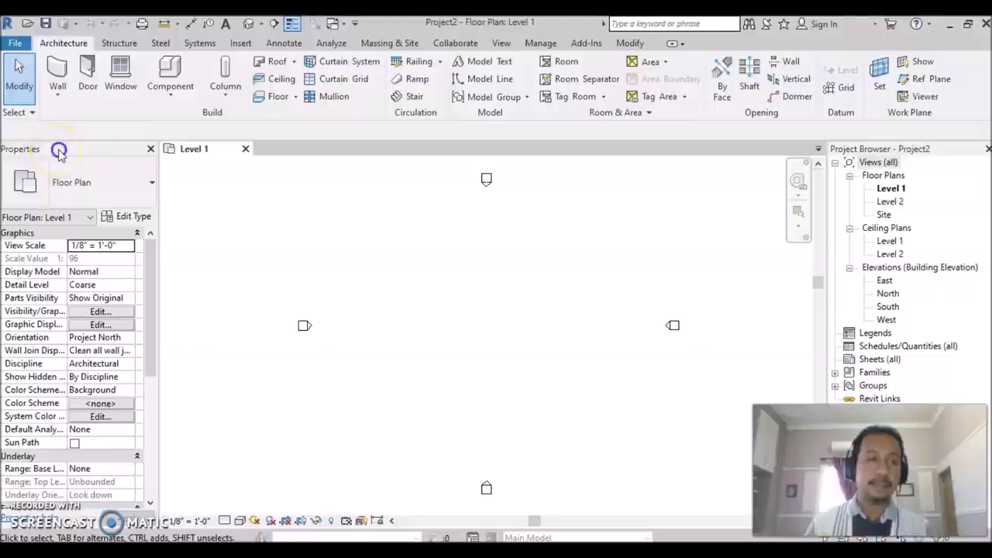
{"action": "left_click_drag", "start_coordinate": [60, 150], "coordinate": [211, 210]}
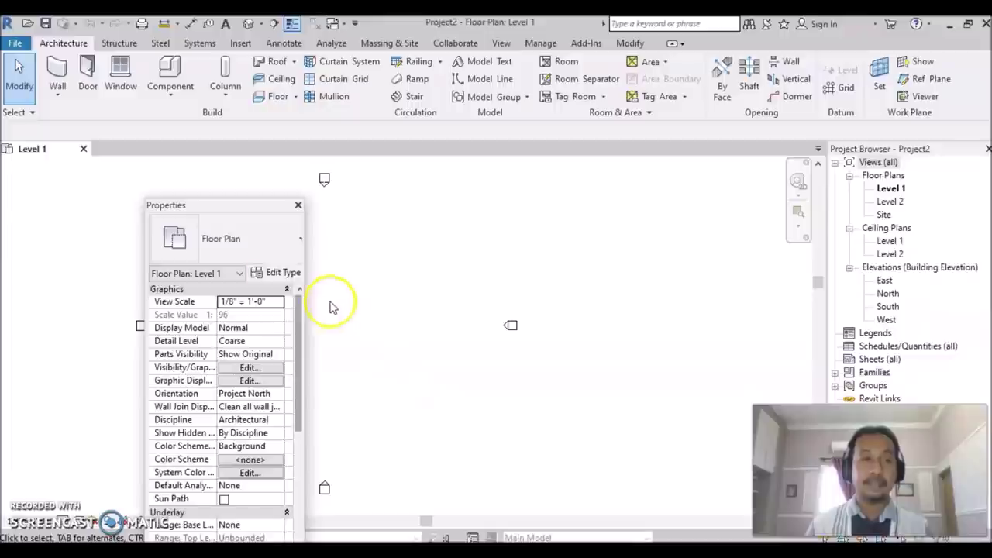
- Move the Properties panel aside, float the Project Browser over the drawing, then close it
{"action": "mouse_move", "coordinate": [245, 204]}
{"action": "left_mouse_down"}
{"action": "mouse_move", "coordinate": [163, 186]}
{"action": "mouse_move", "coordinate": [19, 201]}
{"action": "left_mouse_up"}
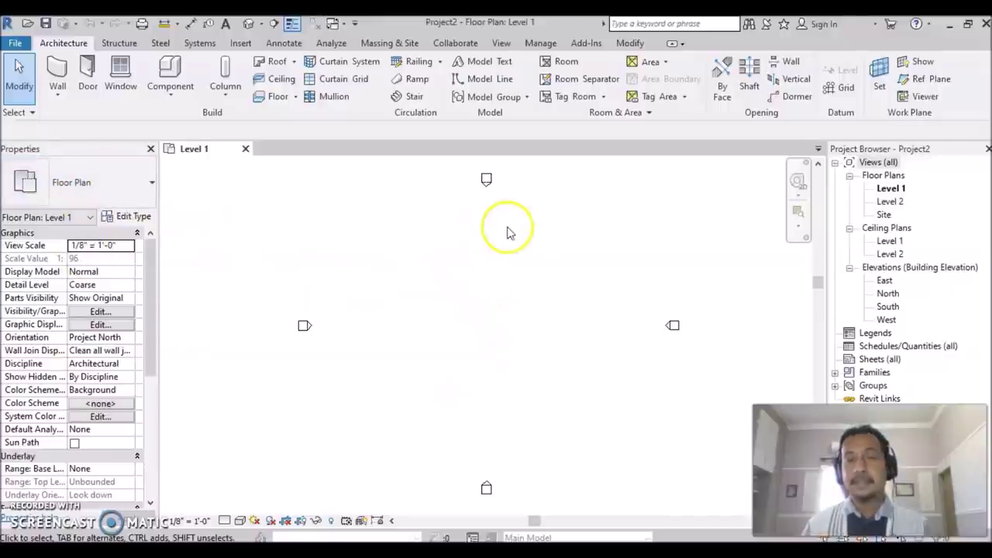
{"action": "left_click_drag", "start_coordinate": [919, 149], "coordinate": [560, 211]}
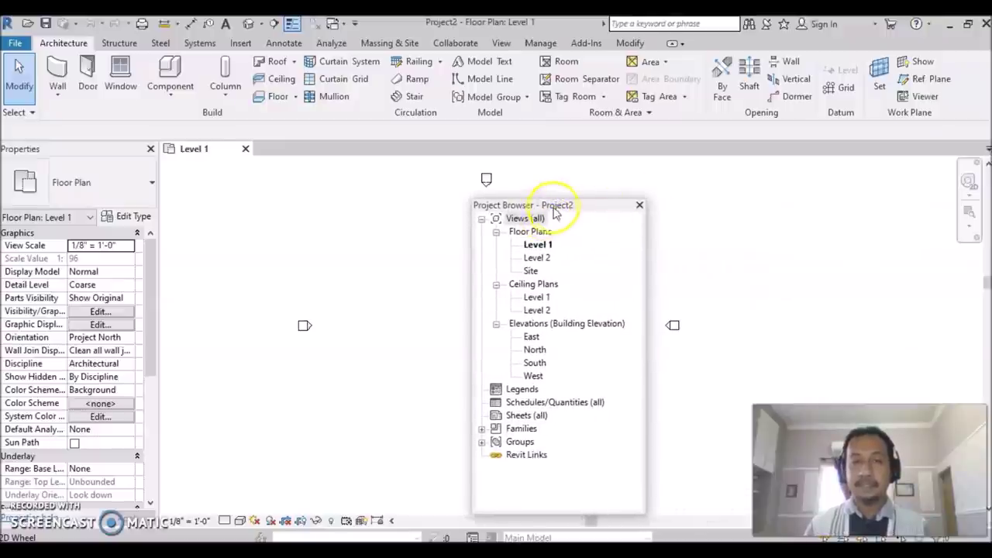
{"action": "left_click", "coordinate": [515, 210]}
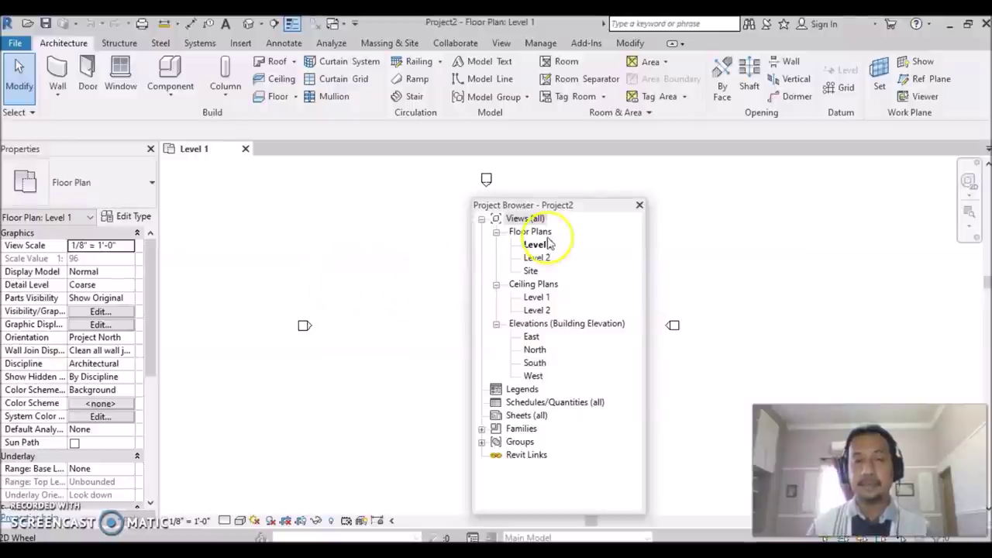
{"action": "left_click_drag", "start_coordinate": [539, 206], "coordinate": [954, 202]}
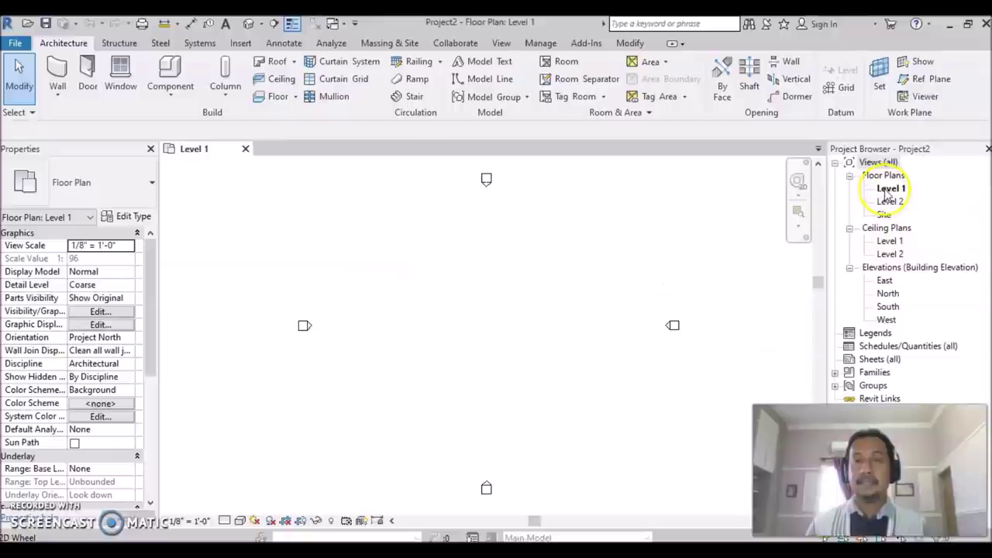
{"action": "left_click", "coordinate": [897, 149]}
{"action": "left_click_drag", "start_coordinate": [899, 151], "coordinate": [580, 222]}
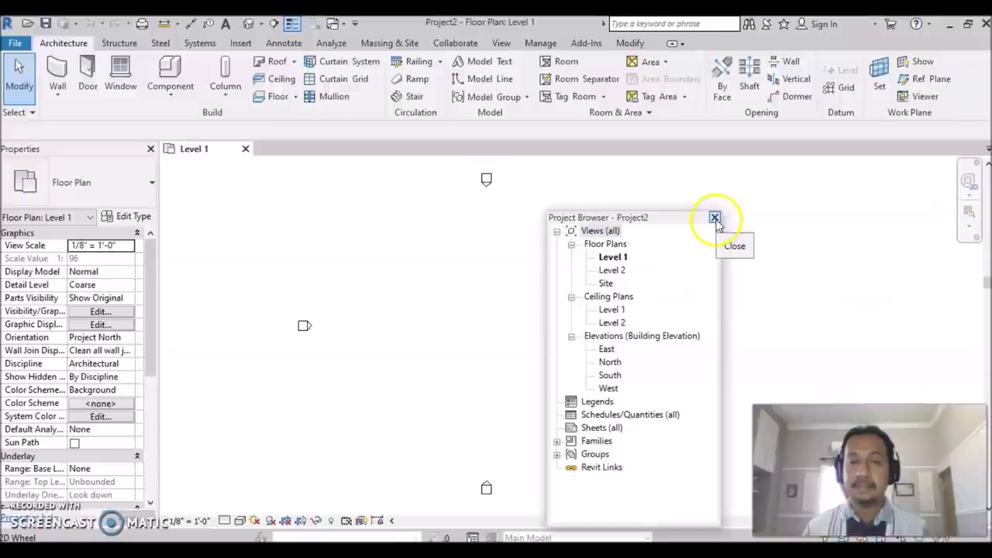
{"action": "left_click", "coordinate": [714, 218]}
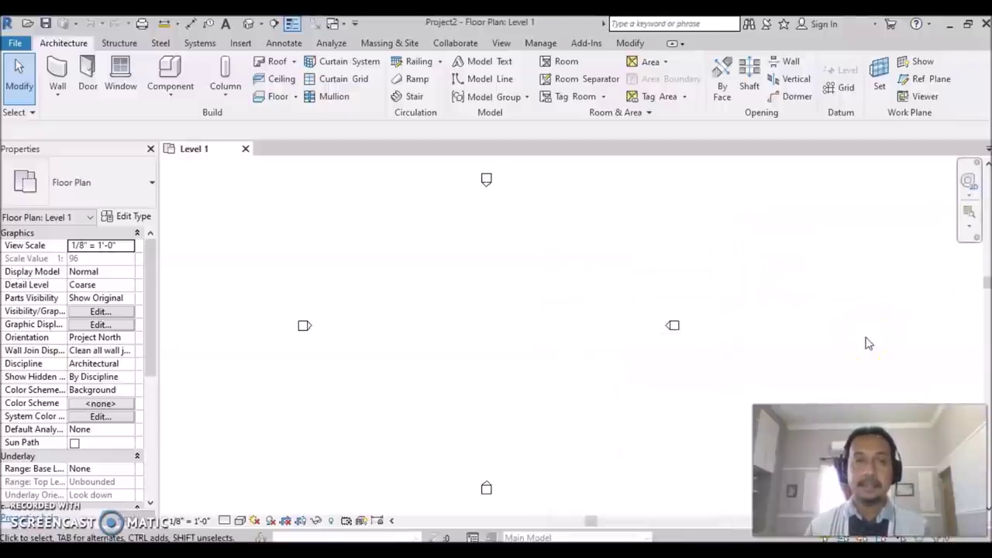
- Reopen the Project Browser via View > User Interface and dock it on the right
{"action": "left_click", "coordinate": [501, 43]}
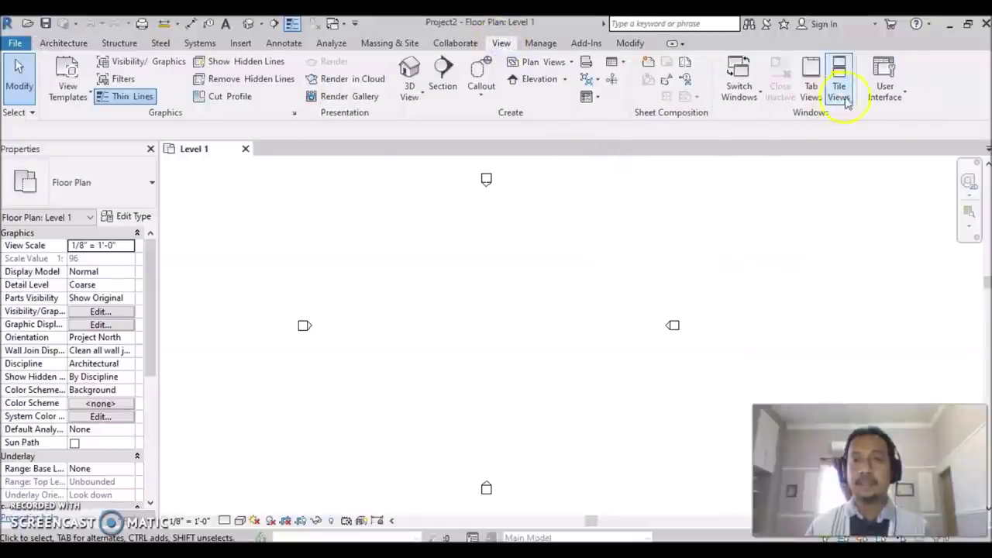
{"action": "left_click", "coordinate": [899, 93]}
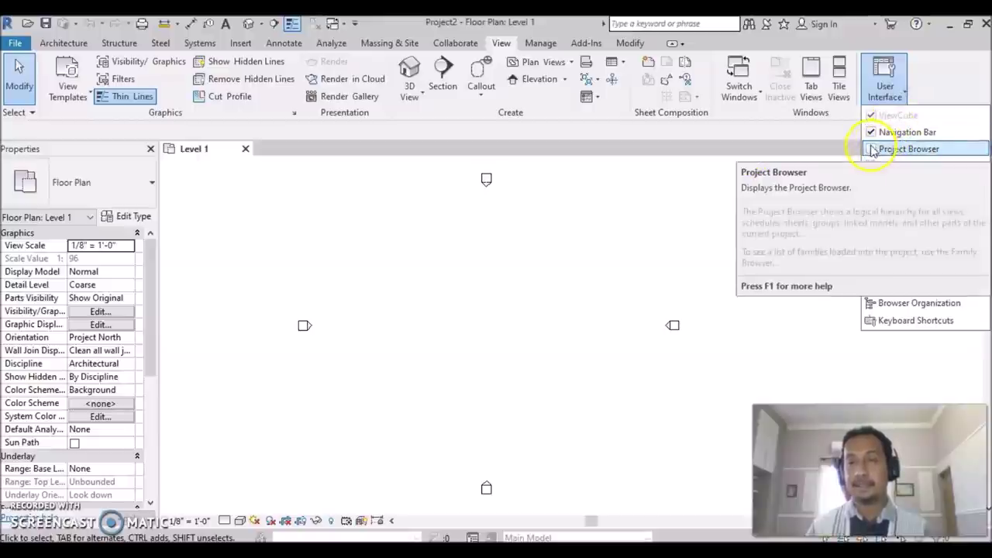
{"action": "left_click", "coordinate": [872, 150]}
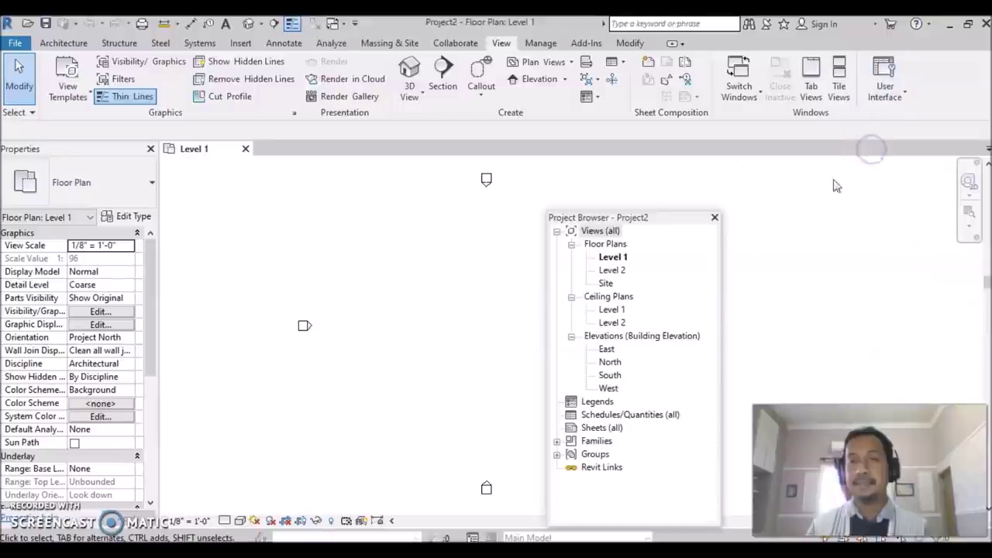
{"action": "left_click_drag", "start_coordinate": [597, 220], "coordinate": [961, 224]}
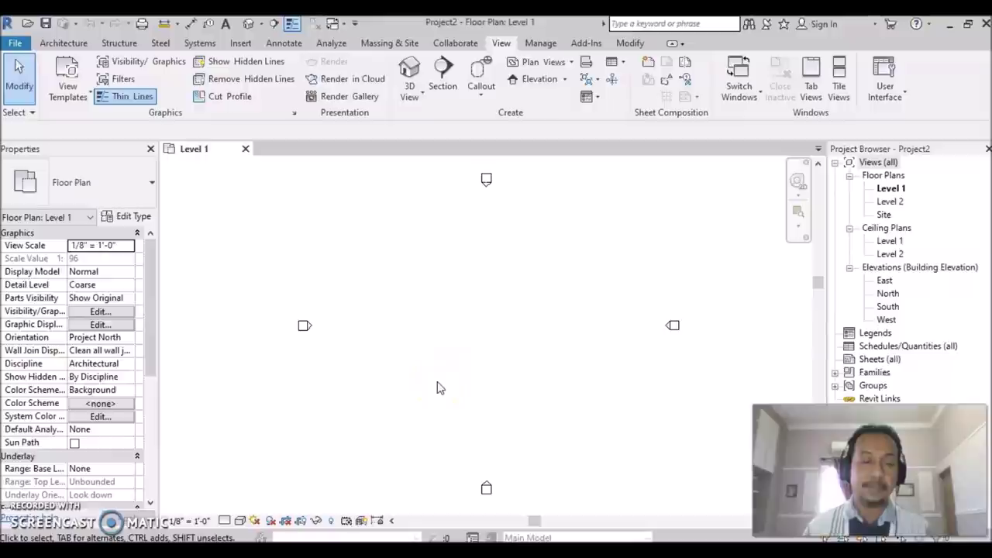
{"action": "left_click", "coordinate": [494, 330]}
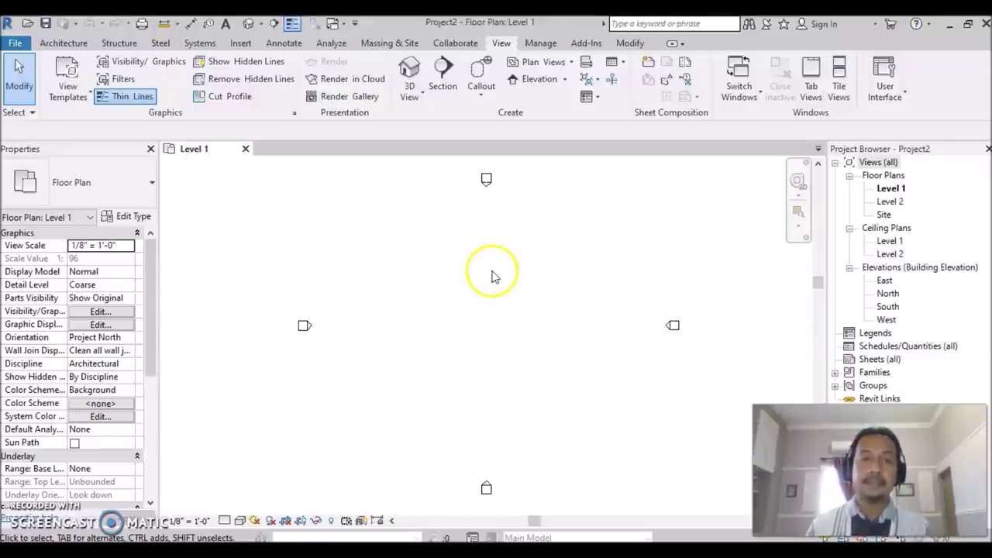
- In Project Units, set Length to millimetres and Area to square metres
{"action": "left_click", "coordinate": [541, 45]}
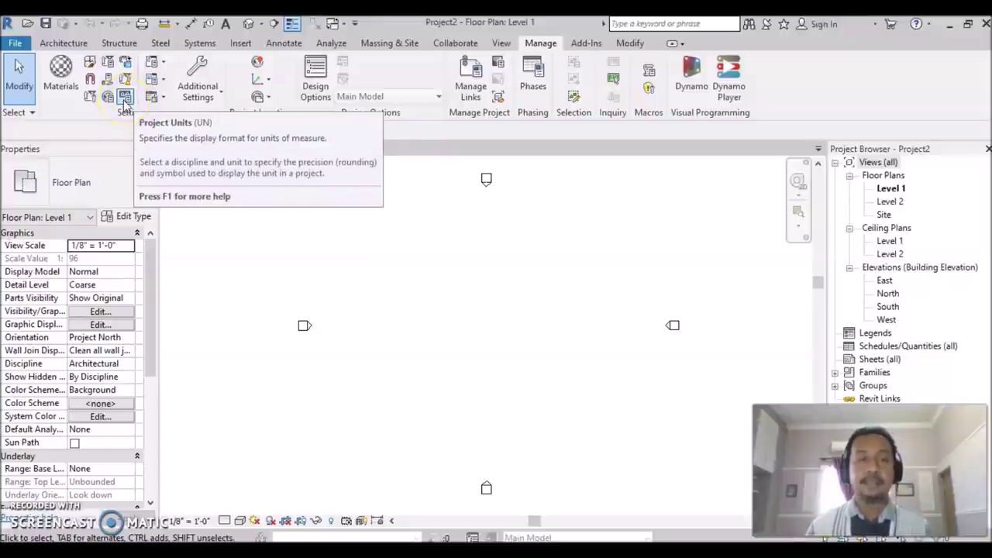
{"action": "left_click", "coordinate": [125, 99]}
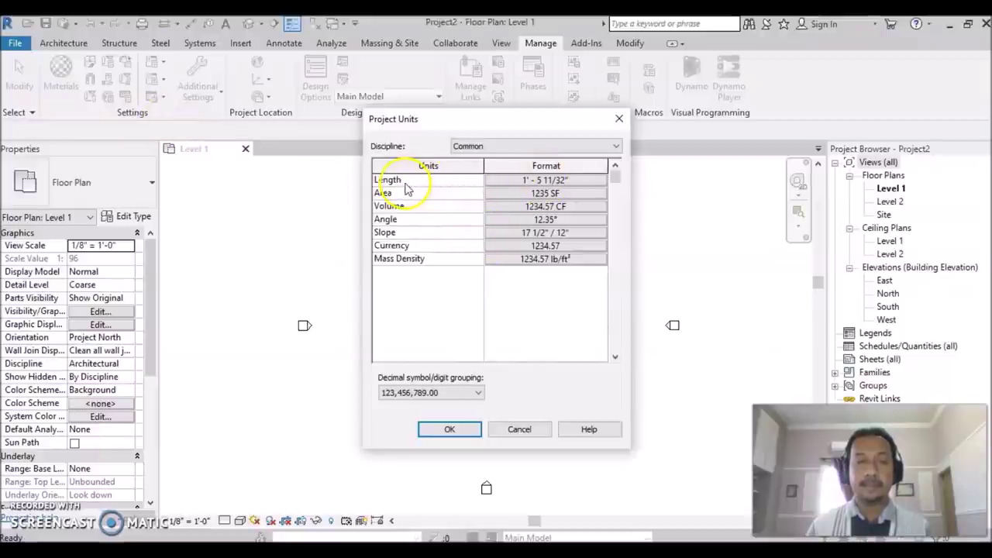
{"action": "left_click", "coordinate": [588, 183]}
{"action": "left_click", "coordinate": [604, 207]}
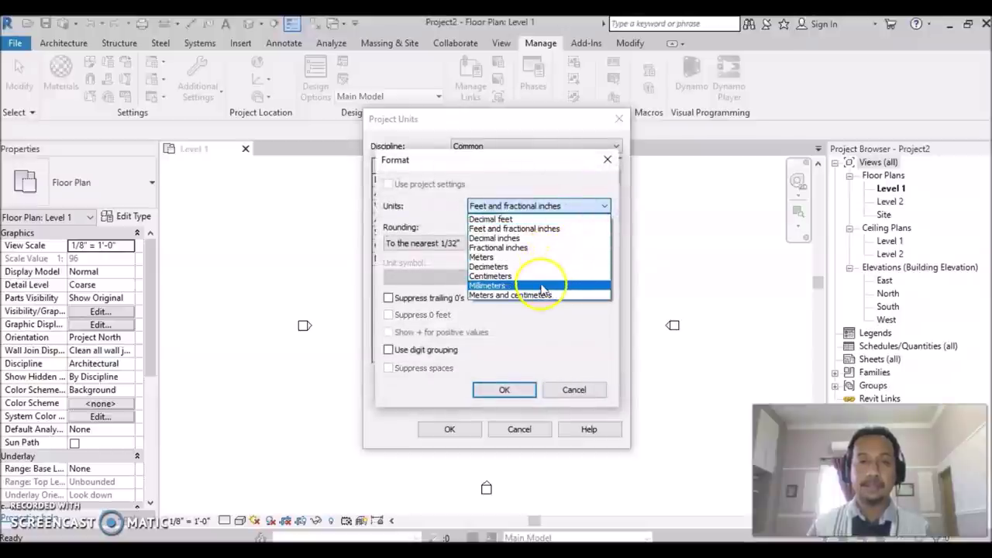
{"action": "left_click", "coordinate": [542, 286]}
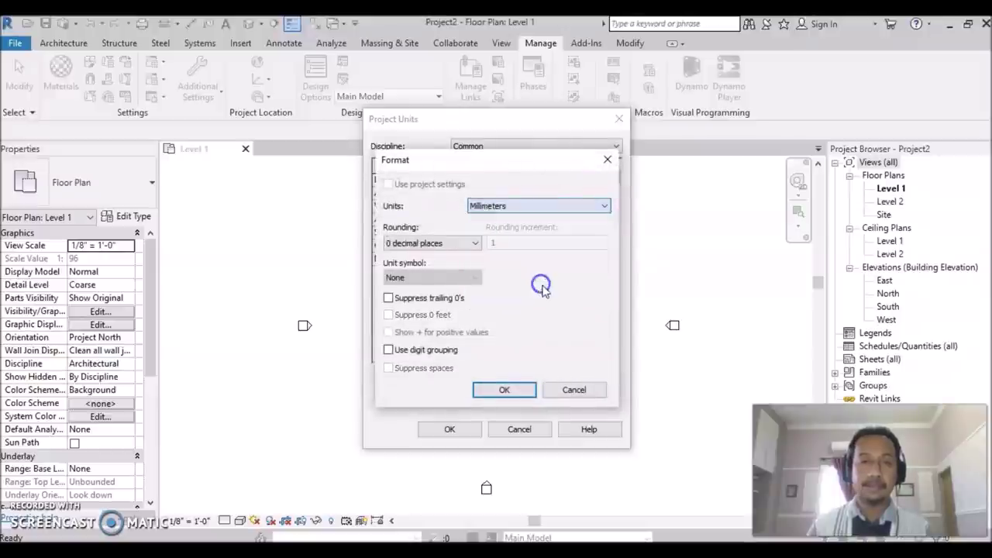
{"action": "left_click", "coordinate": [500, 392]}
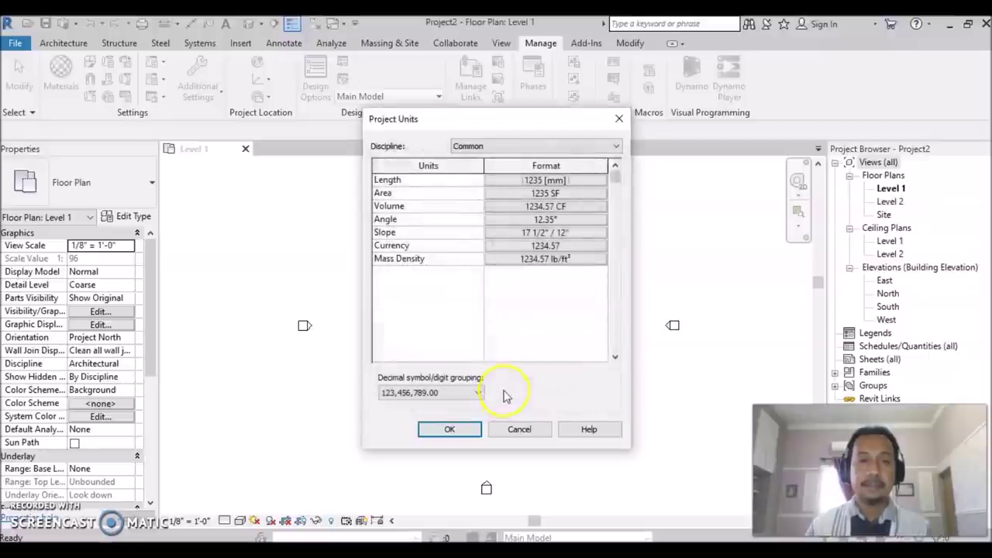
{"action": "left_click", "coordinate": [574, 194]}
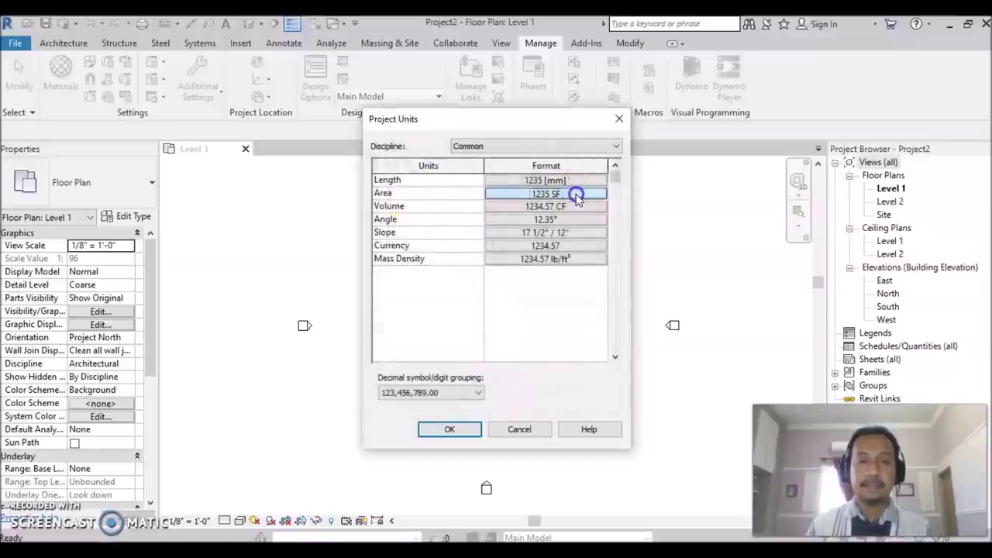
{"action": "left_click", "coordinate": [547, 207]}
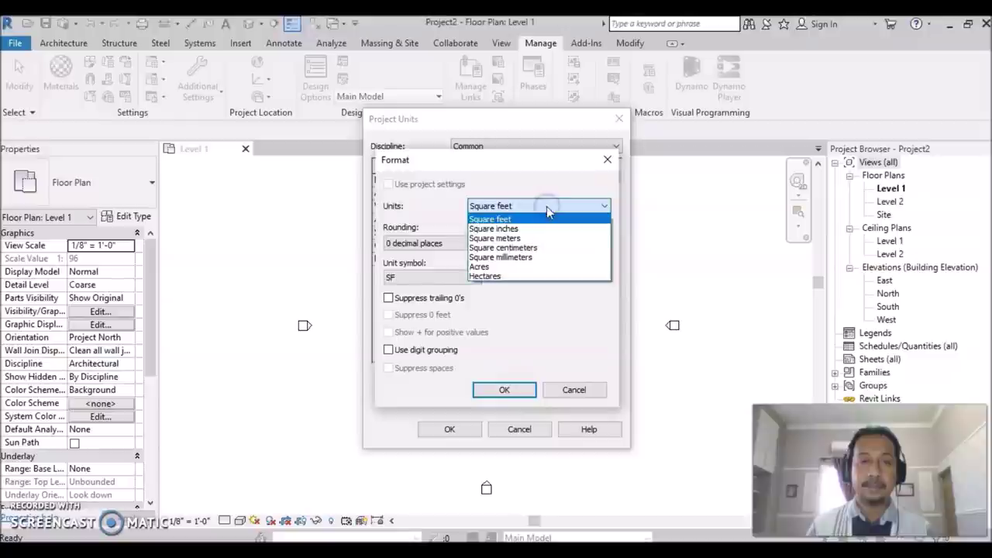
{"action": "left_click", "coordinate": [518, 238]}
{"action": "left_click", "coordinate": [503, 391]}
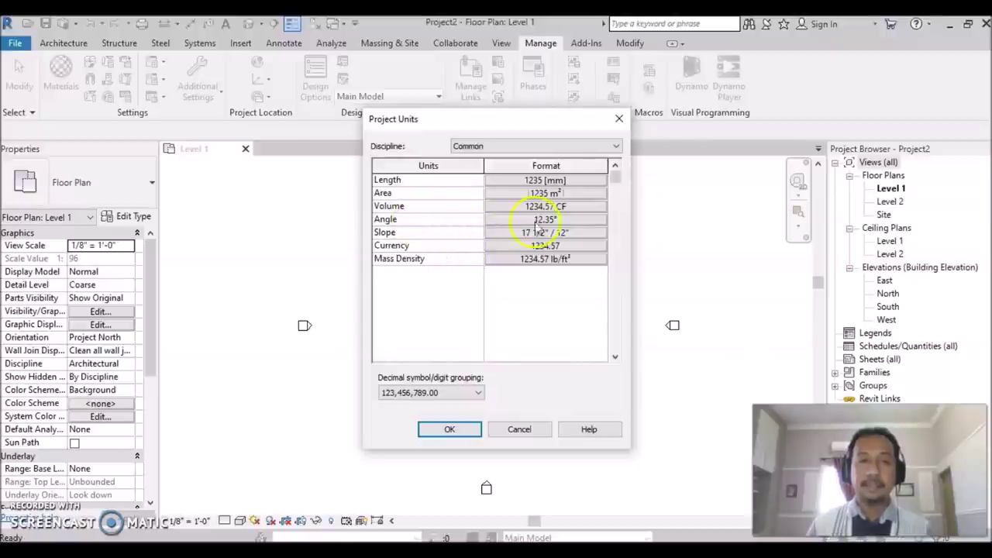
- Leave Angle unchanged, set Slope to decimal degrees, and apply the units
{"action": "left_click", "coordinate": [578, 222]}
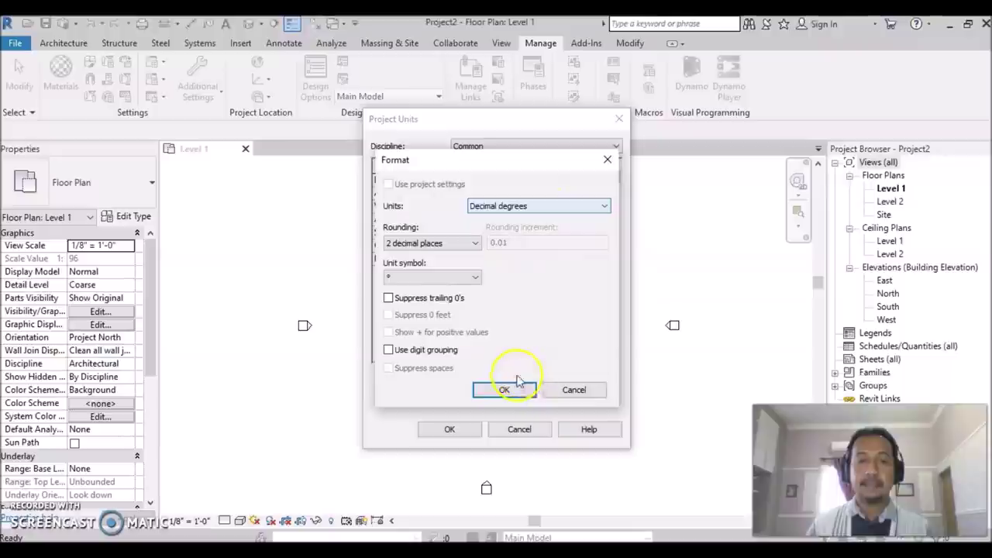
{"action": "left_click", "coordinate": [504, 390]}
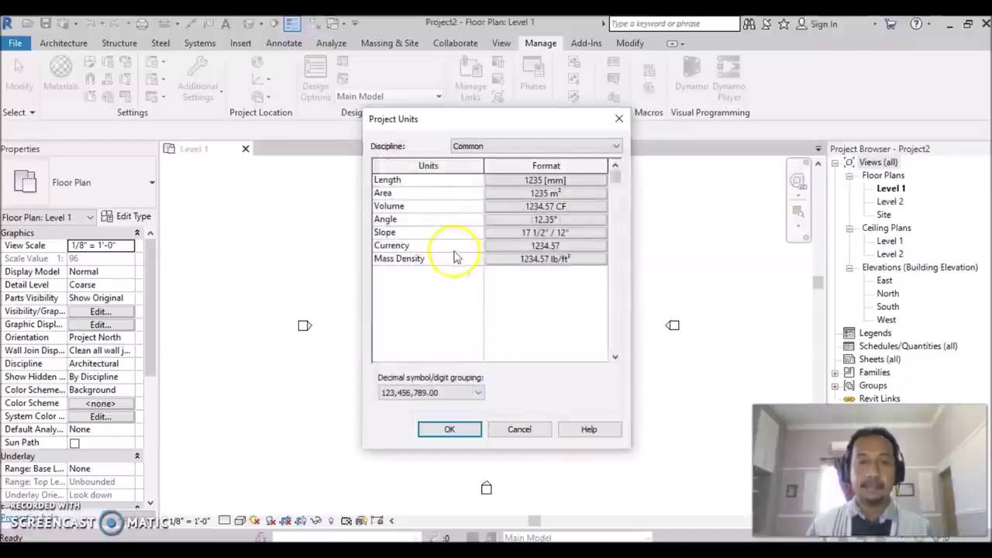
{"action": "left_click", "coordinate": [587, 241]}
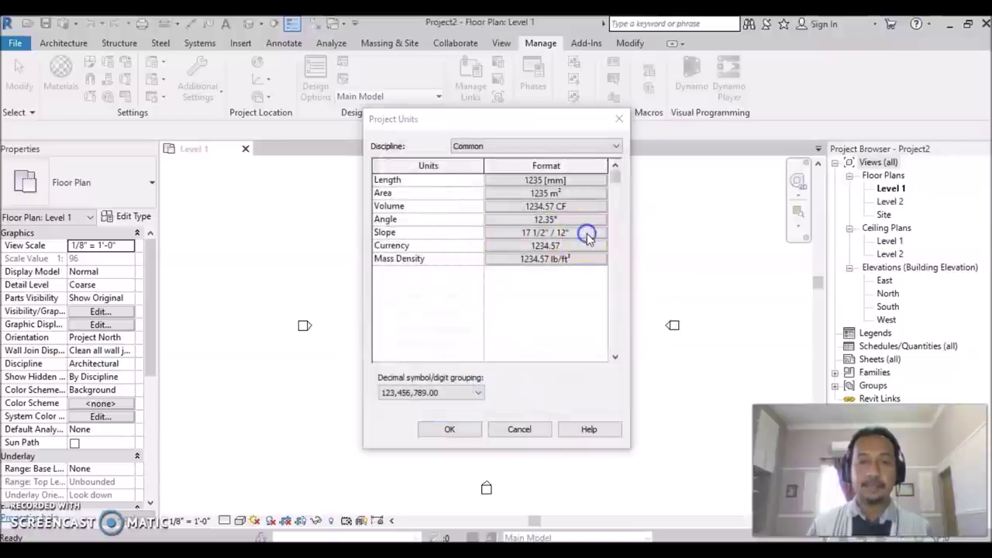
{"action": "left_click", "coordinate": [553, 210]}
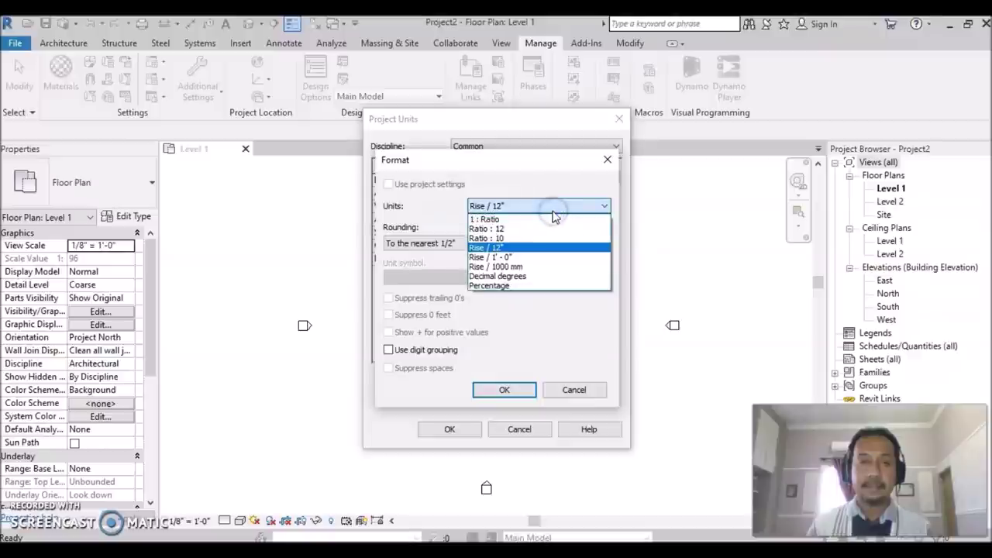
{"action": "left_click", "coordinate": [540, 277]}
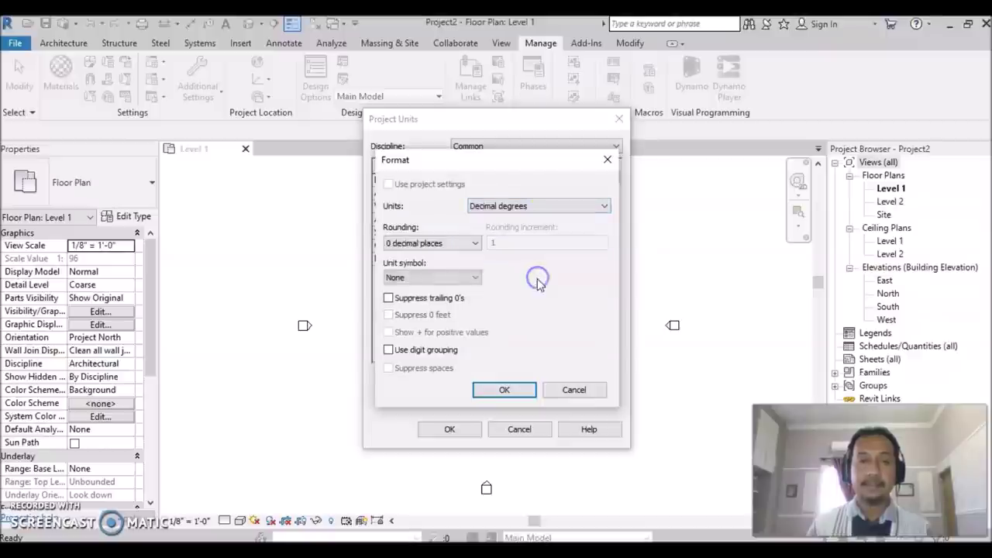
{"action": "left_click", "coordinate": [504, 391]}
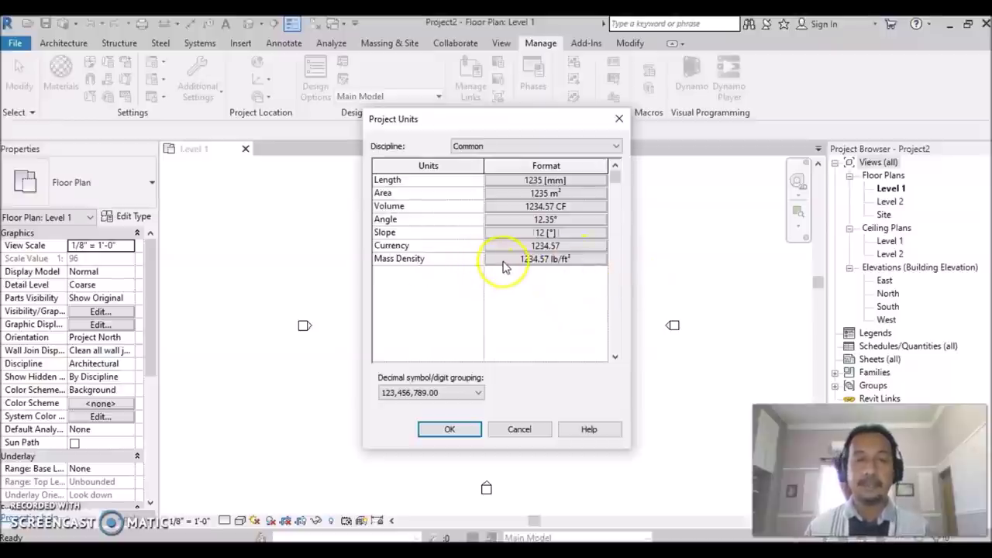
{"action": "left_click", "coordinate": [449, 431]}
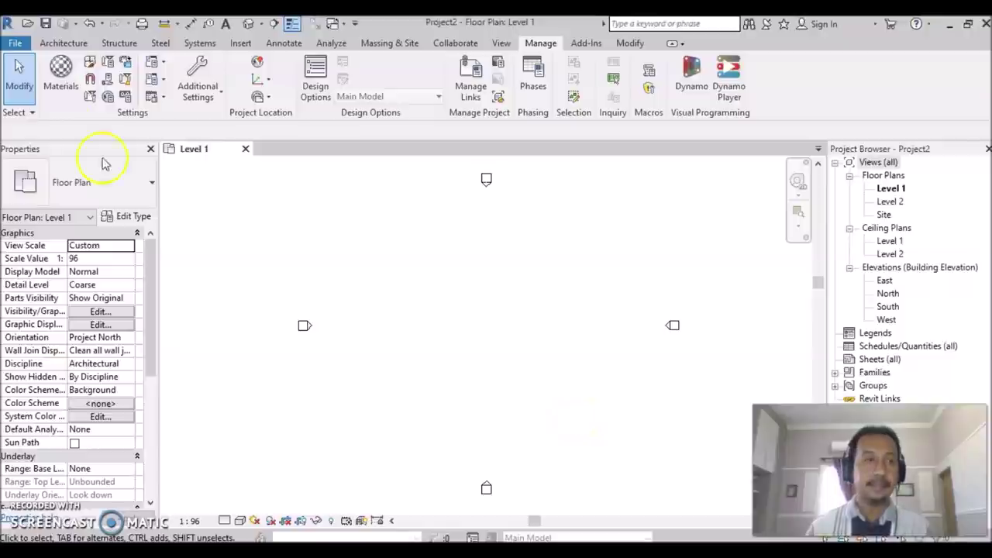
- Start the Grid command with the GR shortcut on the Architecture tab
{"action": "left_click", "coordinate": [60, 45]}
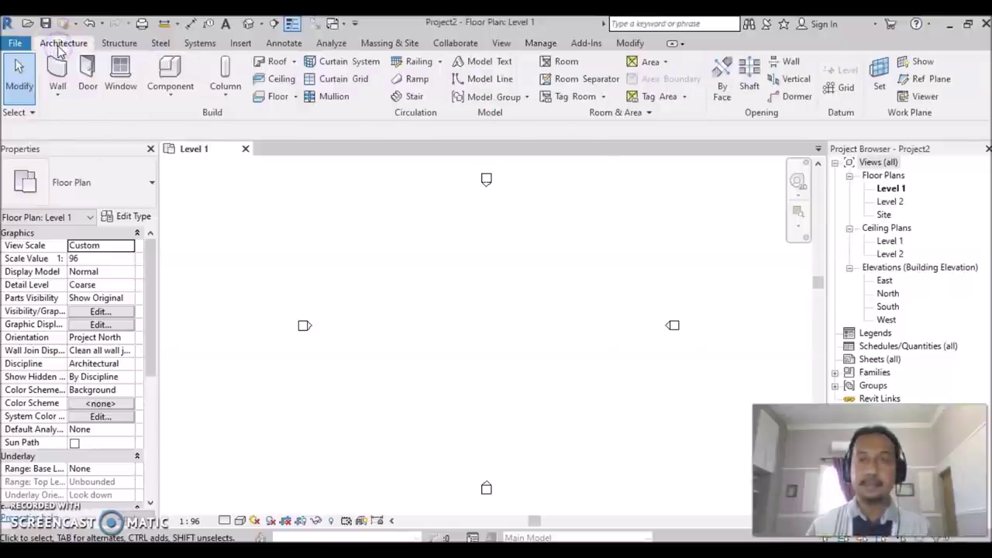
{"action": "left_click", "coordinate": [846, 97]}
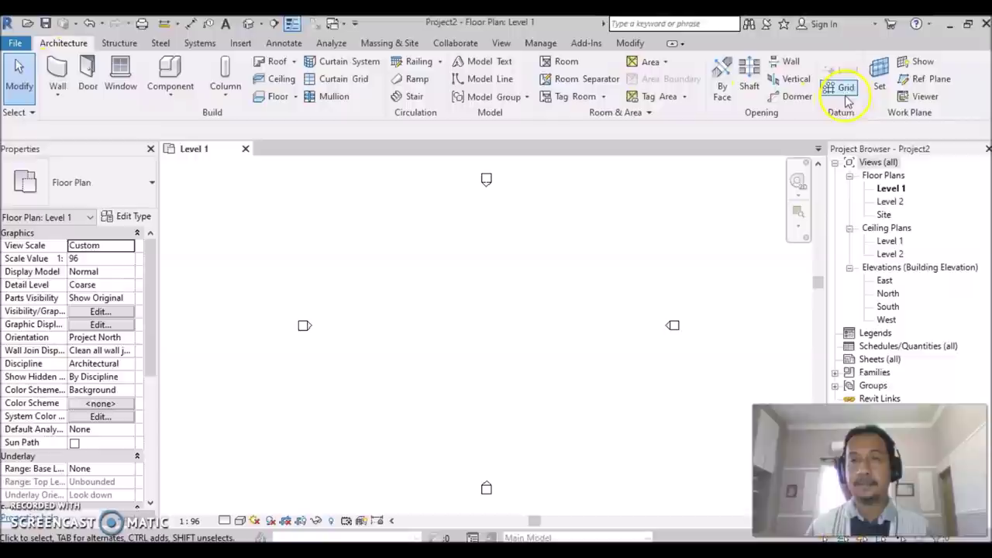
{"action": "left_click", "coordinate": [92, 42]}
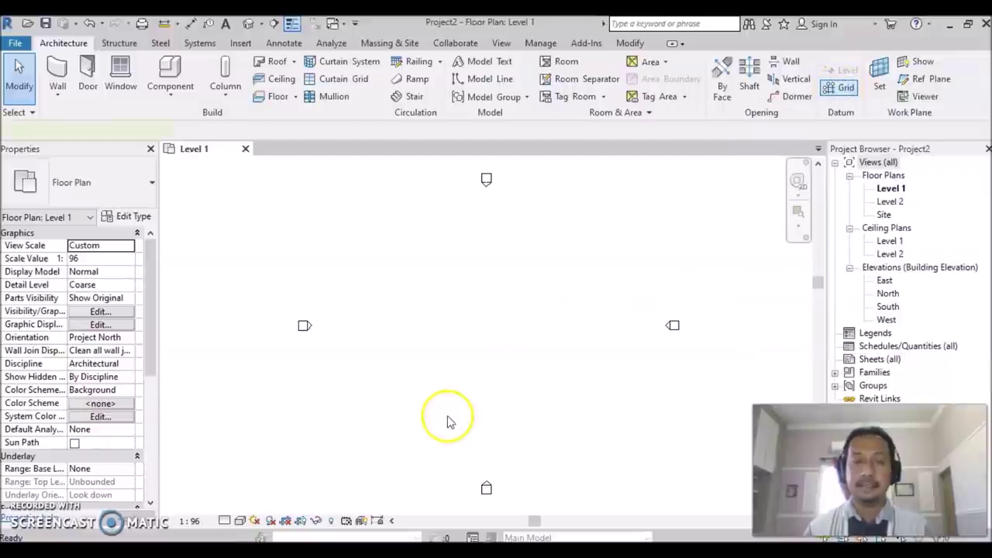
{"action": "key", "text": "g"}
{"action": "key", "text": "r"}
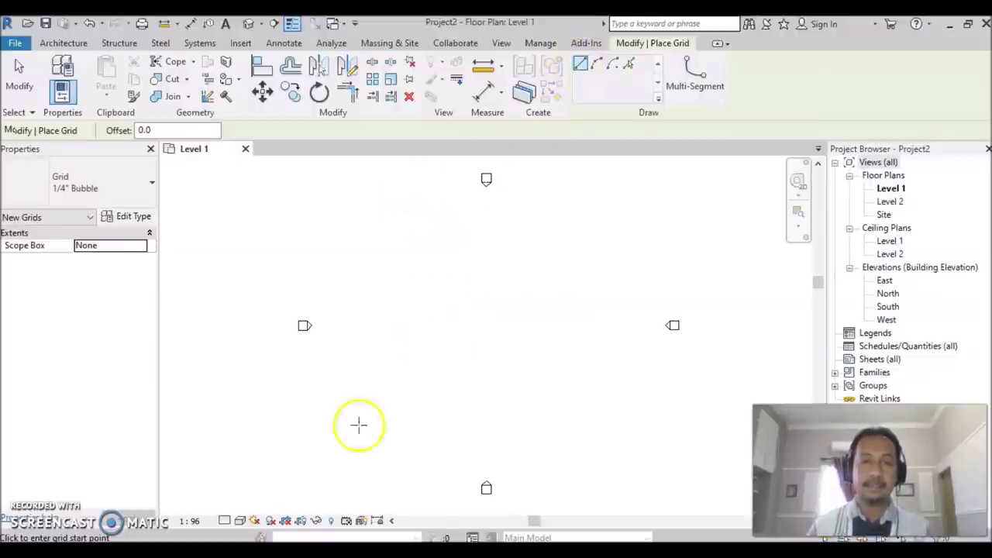
- Draw three vertical grid lines spaced 9000 apart
{"action": "left_click", "coordinate": [424, 444]}
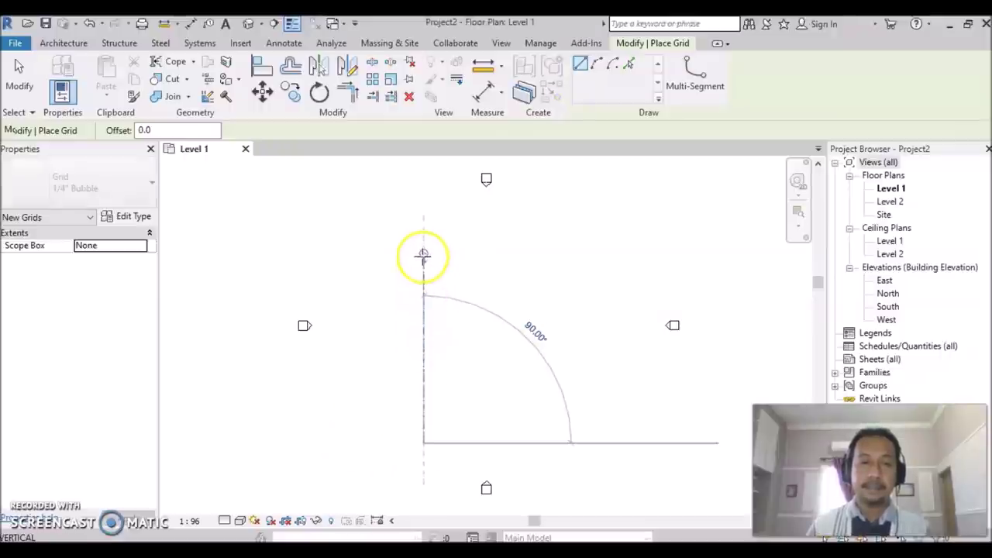
{"action": "left_click", "coordinate": [423, 247]}
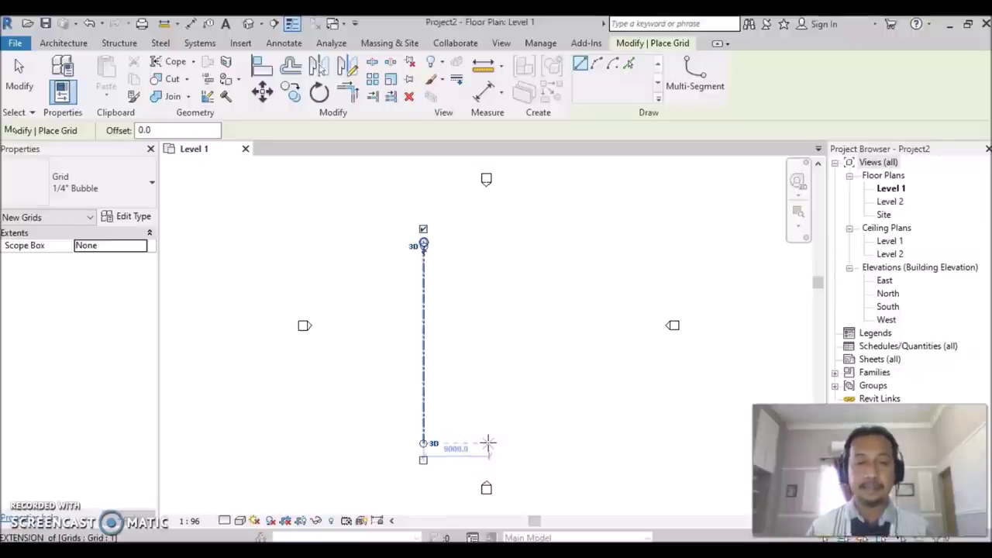
{"action": "left_click_drag", "start_coordinate": [488, 443], "coordinate": [488, 247]}
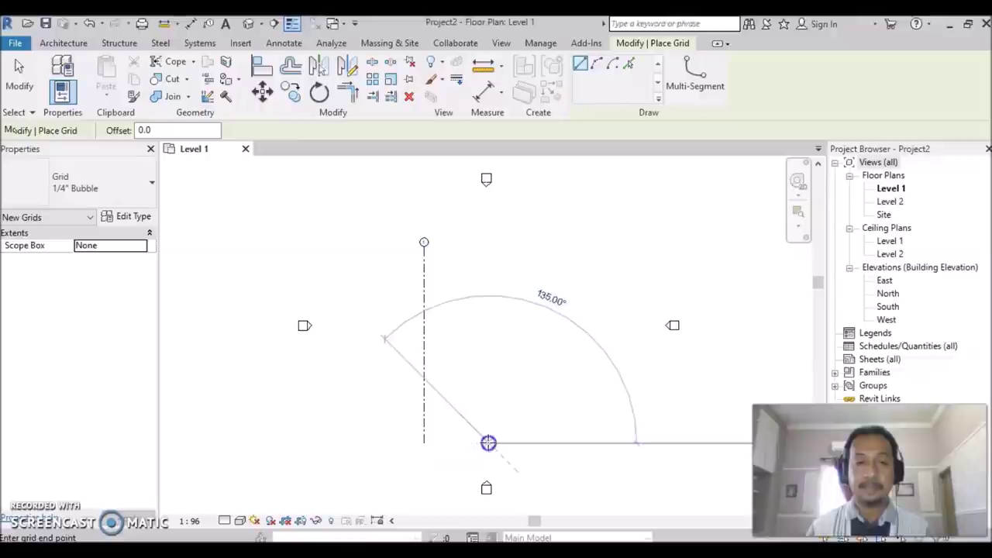
{"action": "left_click", "coordinate": [488, 242]}
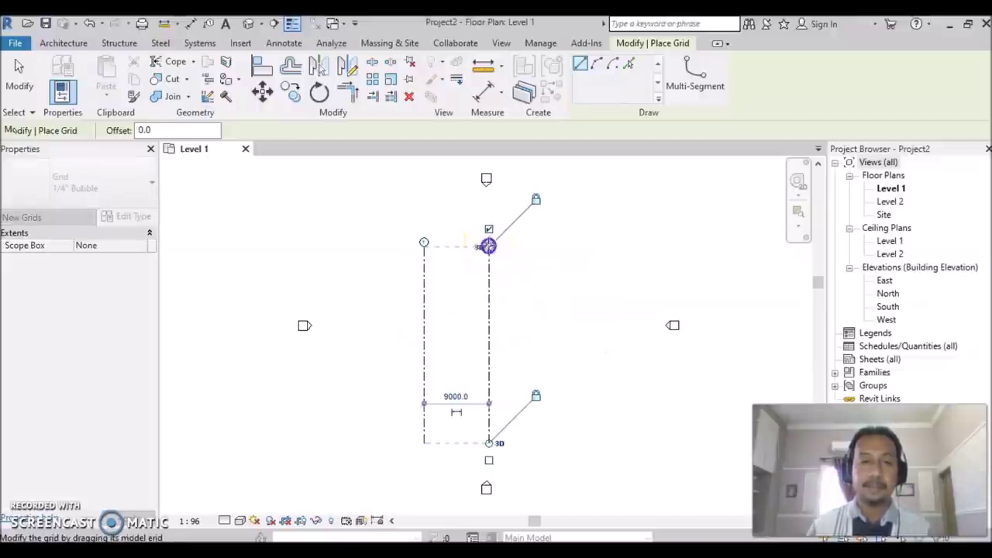
{"action": "left_click", "coordinate": [551, 444]}
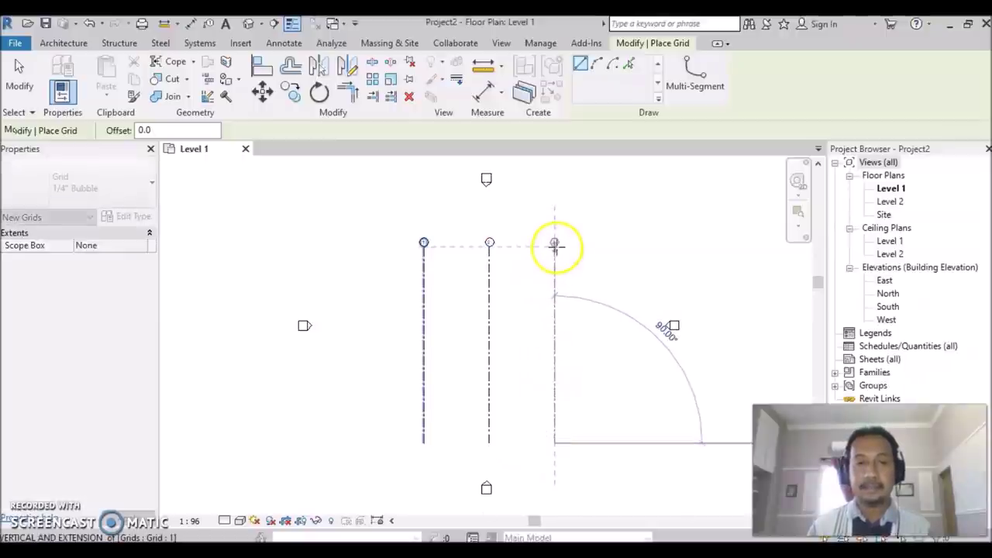
{"action": "left_click", "coordinate": [555, 247]}
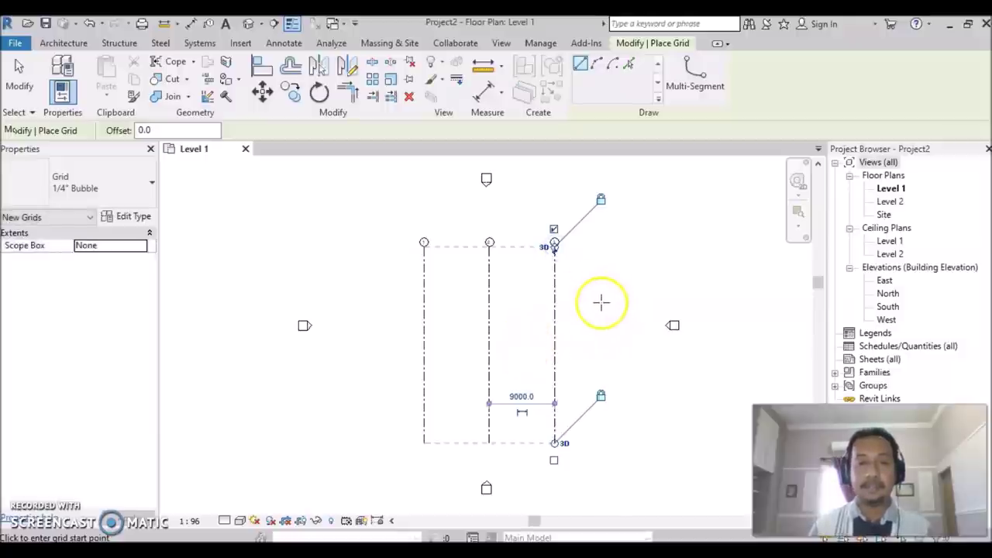
- Draw three horizontal grid lines crossing the vertical grids
{"action": "left_click", "coordinate": [604, 309]}
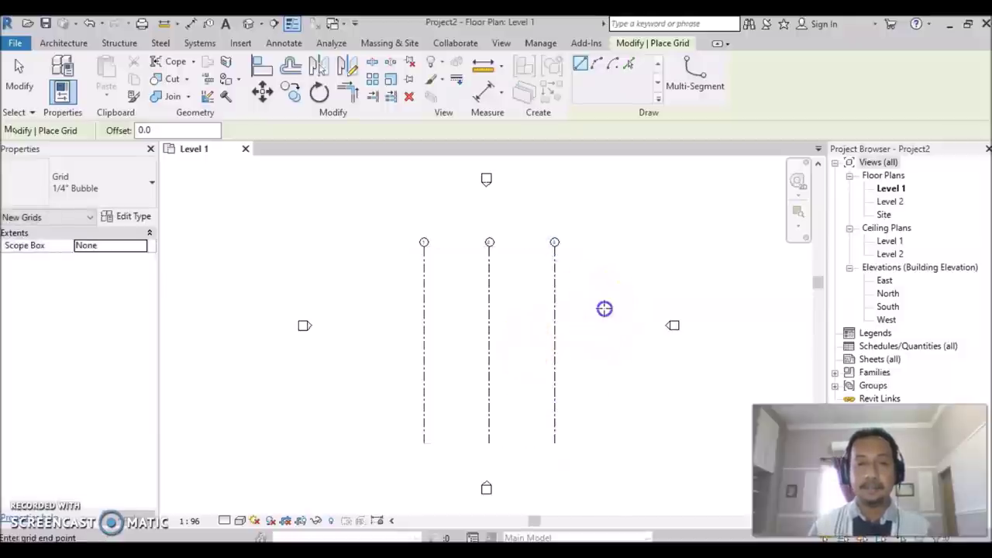
{"action": "left_click", "coordinate": [369, 309]}
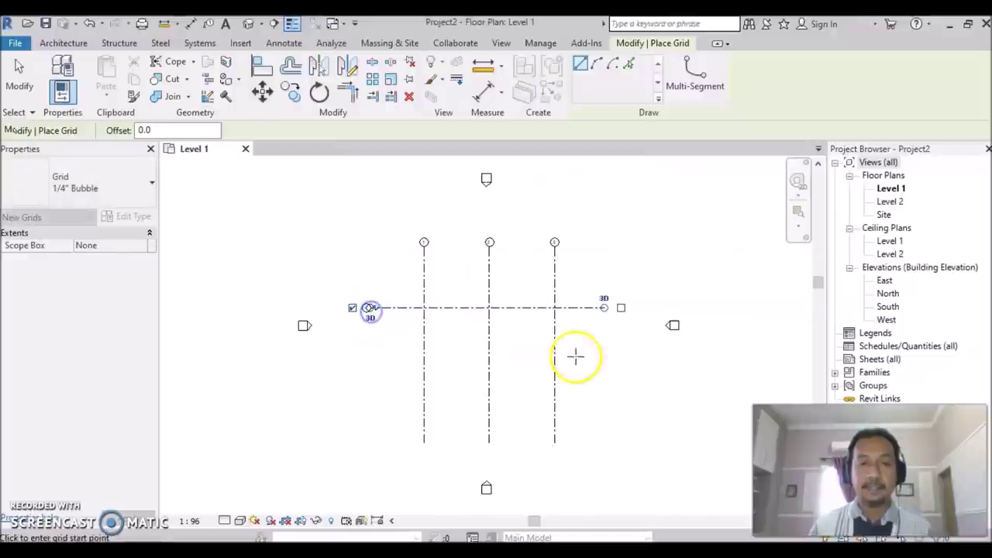
{"action": "left_click", "coordinate": [603, 375]}
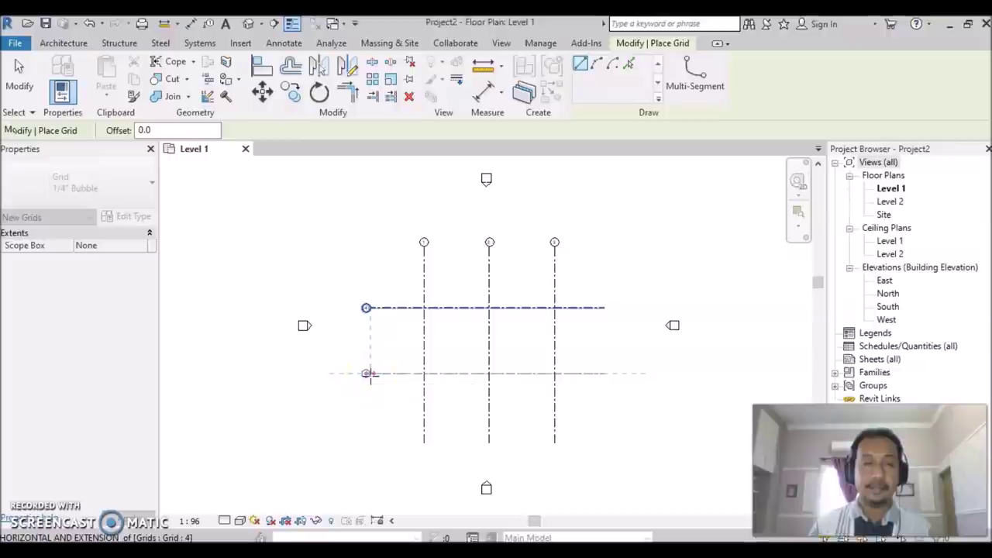
{"action": "left_click", "coordinate": [368, 374]}
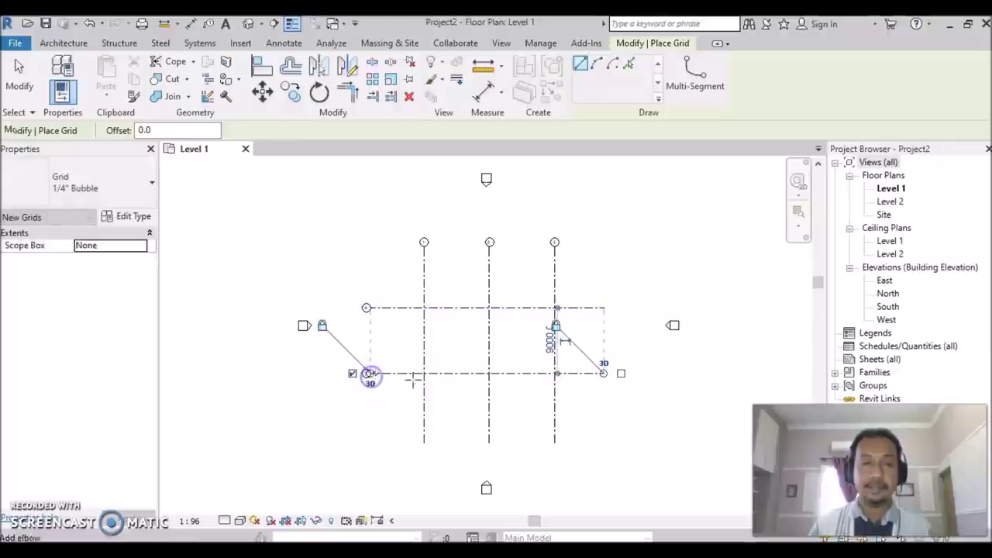
{"action": "left_click", "coordinate": [604, 423]}
{"action": "left_click", "coordinate": [369, 424]}
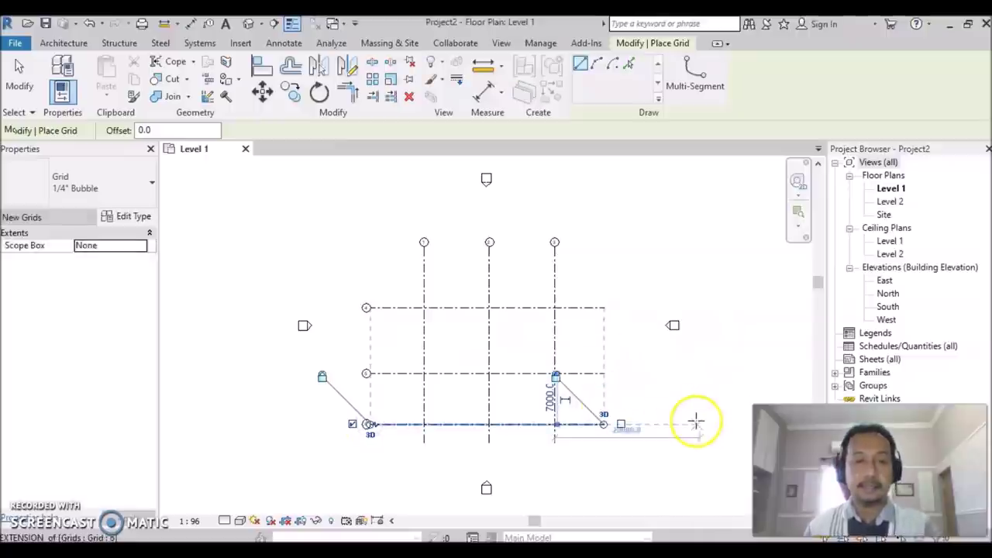
{"action": "key", "text": "Escape"}
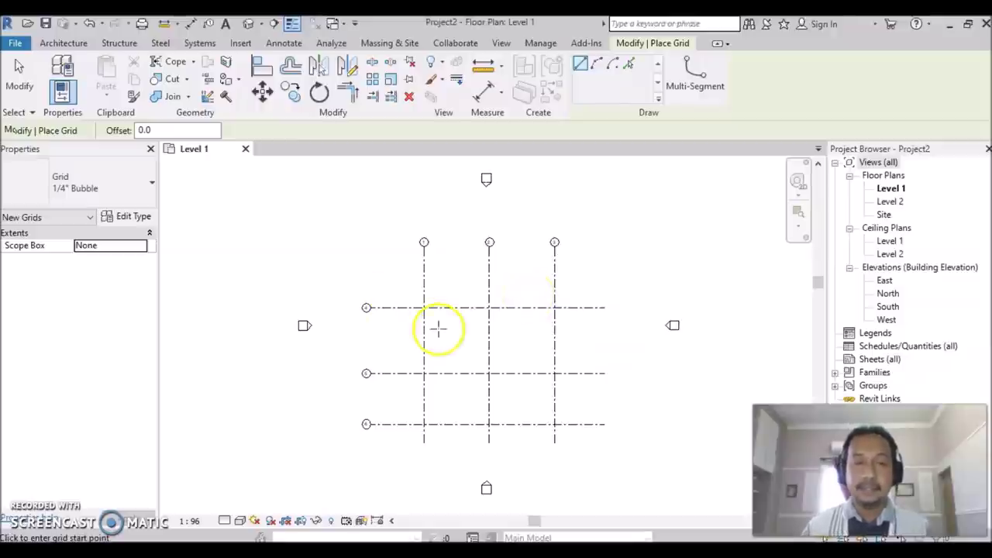
{"action": "scroll", "coordinate": [440, 336], "scroll_direction": "up", "scroll_amount": 2}
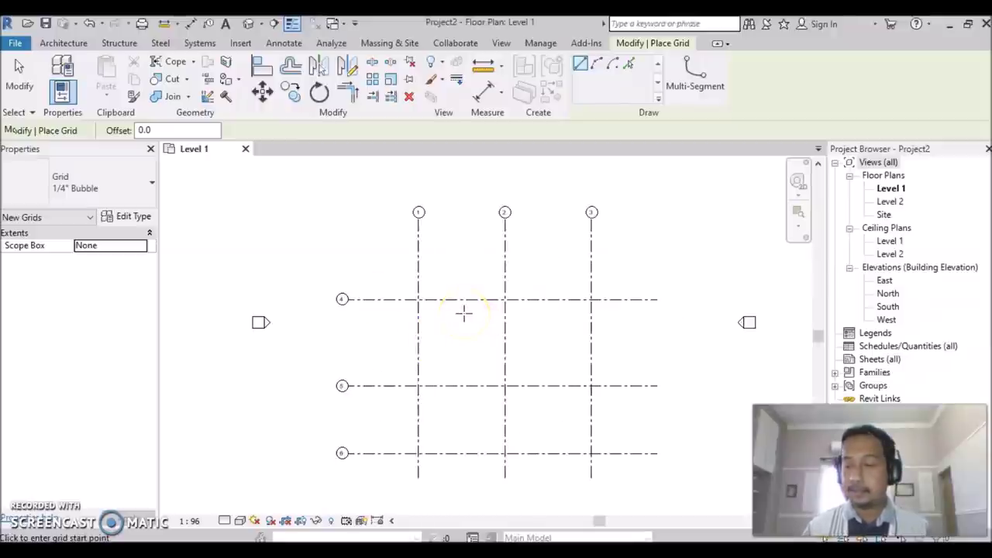
- Zoom and pan to inspect the six grid lines, then exit the Grid command
{"action": "scroll", "coordinate": [456, 266], "scroll_direction": "up", "scroll_amount": 1}
{"action": "scroll", "coordinate": [458, 263], "scroll_direction": "up", "scroll_amount": 2}
{"action": "middle_click_drag", "start_coordinate": [460, 262], "coordinate": [462, 355]}
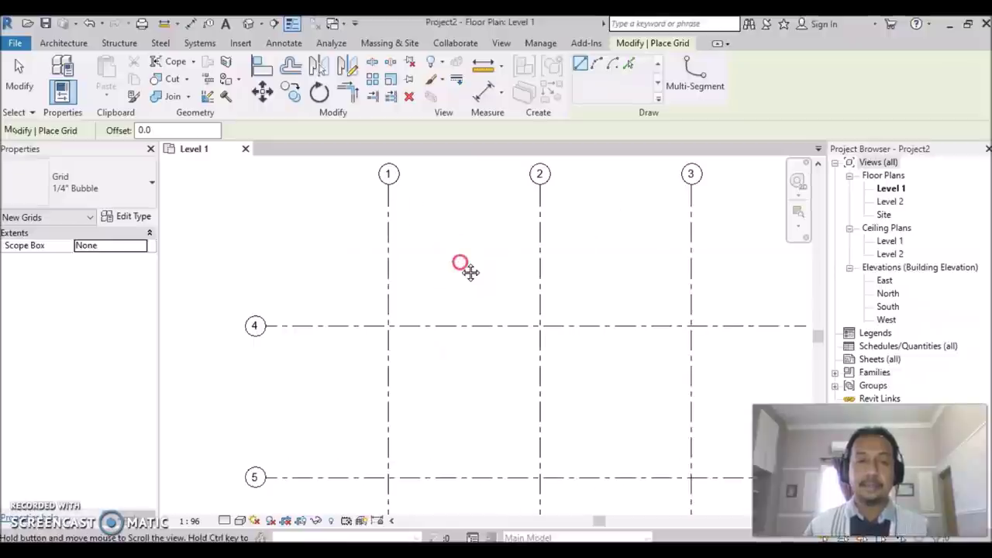
{"action": "mouse_move", "coordinate": [462, 355]}
{"action": "middle_mouse_down"}
{"action": "mouse_move", "coordinate": [505, 360]}
{"action": "mouse_move", "coordinate": [487, 333]}
{"action": "mouse_move", "coordinate": [441, 316]}
{"action": "mouse_move", "coordinate": [517, 271]}
{"action": "middle_mouse_up"}
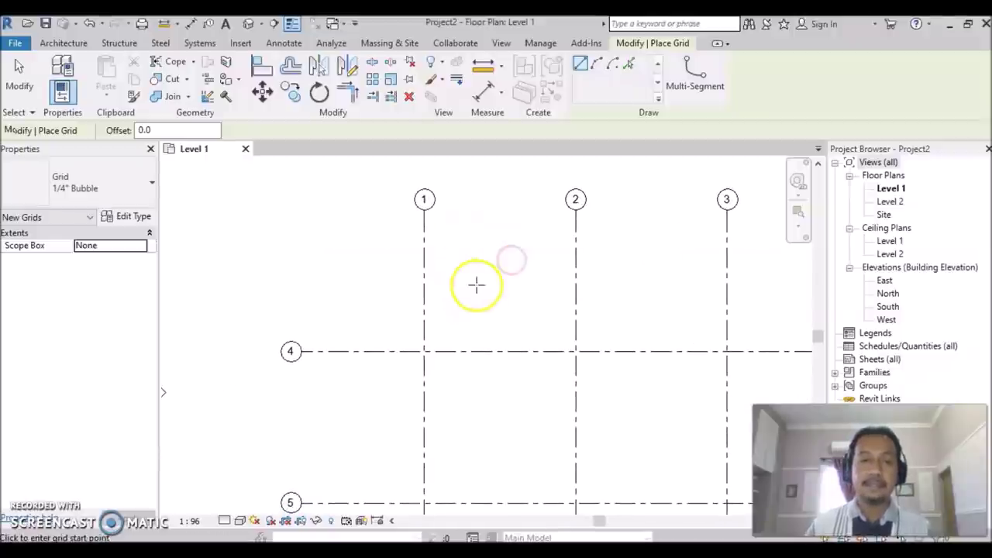
{"action": "scroll", "coordinate": [488, 294], "scroll_direction": "down", "scroll_amount": 1}
{"action": "scroll", "coordinate": [490, 302], "scroll_direction": "down", "scroll_amount": 1}
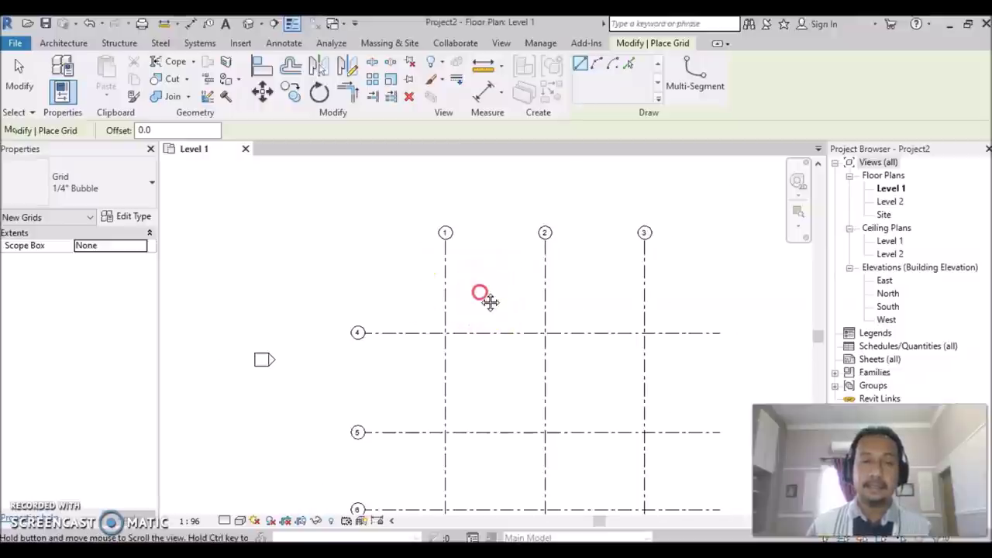
{"action": "middle_click_drag", "start_coordinate": [481, 294], "coordinate": [411, 255]}
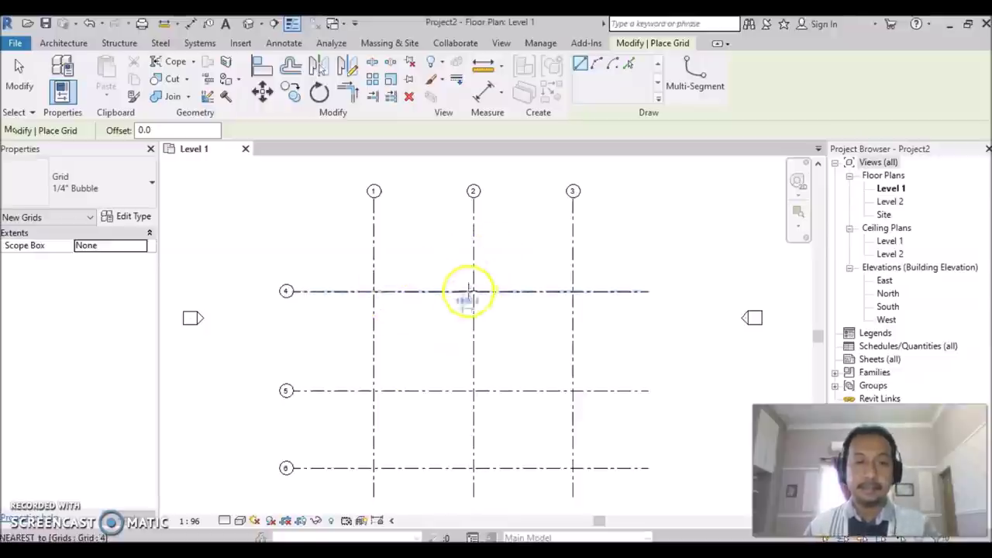
{"action": "mouse_move", "coordinate": [426, 228]}
{"action": "middle_mouse_down"}
{"action": "mouse_move", "coordinate": [410, 297]}
{"action": "mouse_move", "coordinate": [420, 317]}
{"action": "middle_mouse_up"}
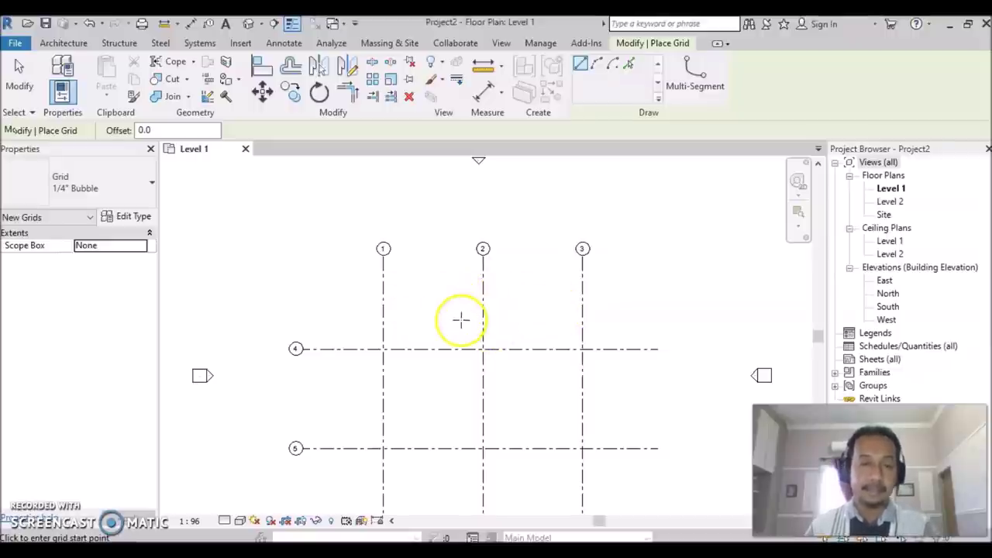
{"action": "key", "text": "Escape"}
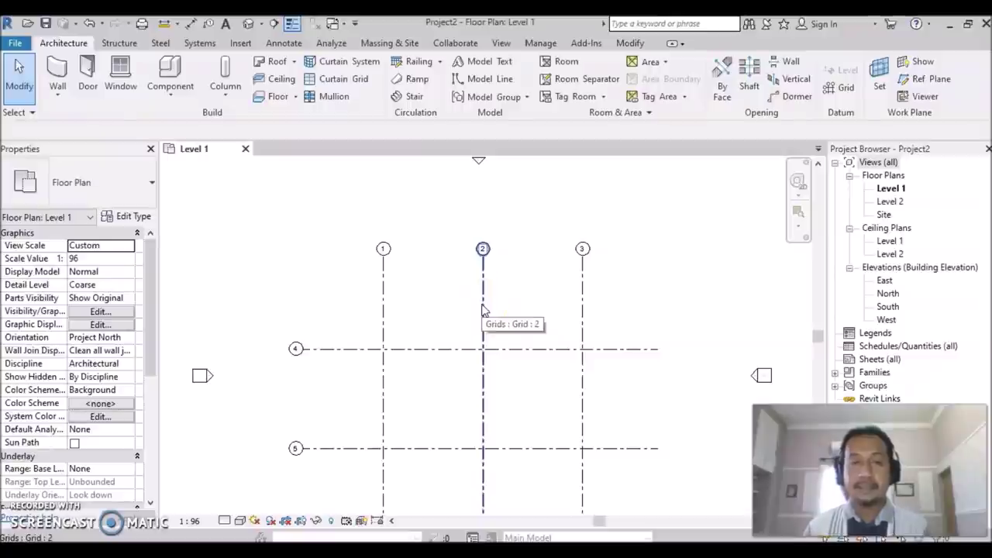
{"action": "left_click", "coordinate": [482, 310]}
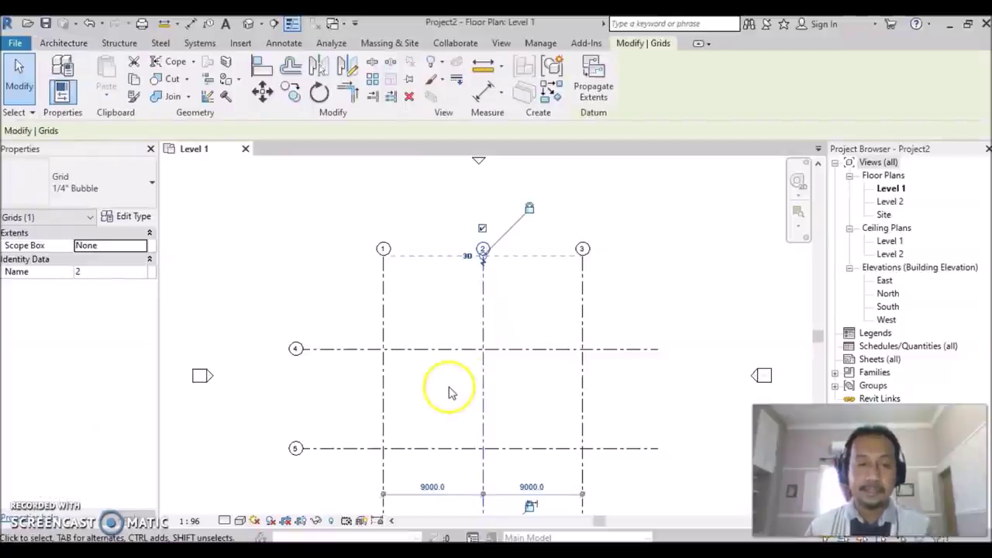
- Change both vertical grid spacings, grid 1 to 2 and grid 2 to 3, to 3000
{"action": "middle_click_drag", "start_coordinate": [449, 391], "coordinate": [462, 311]}
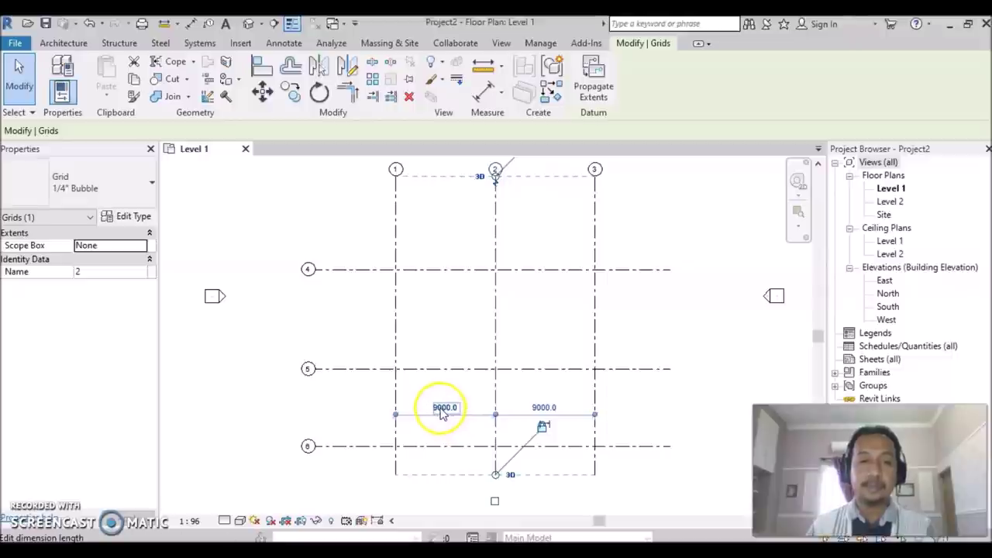
{"action": "left_click", "coordinate": [445, 409]}
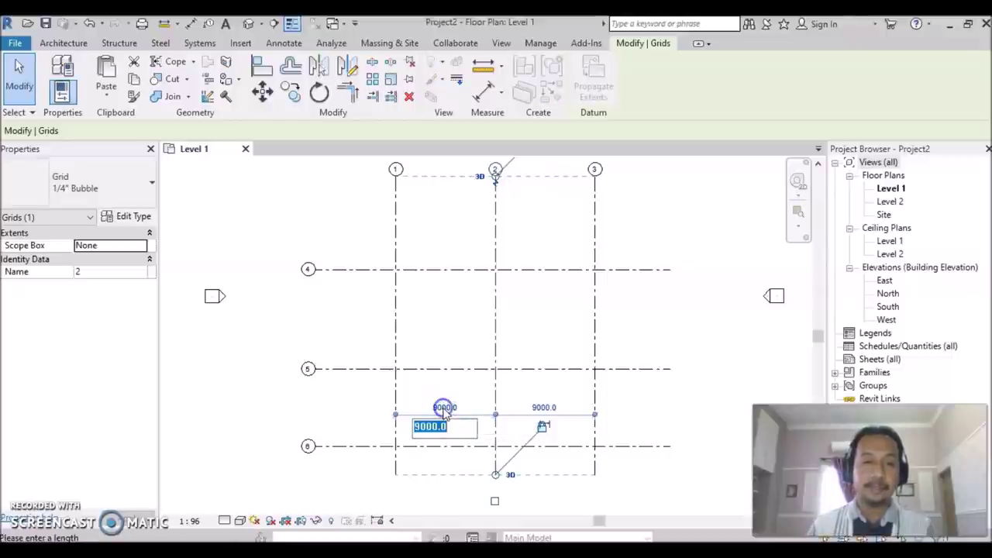
{"action": "type", "text": "3"}
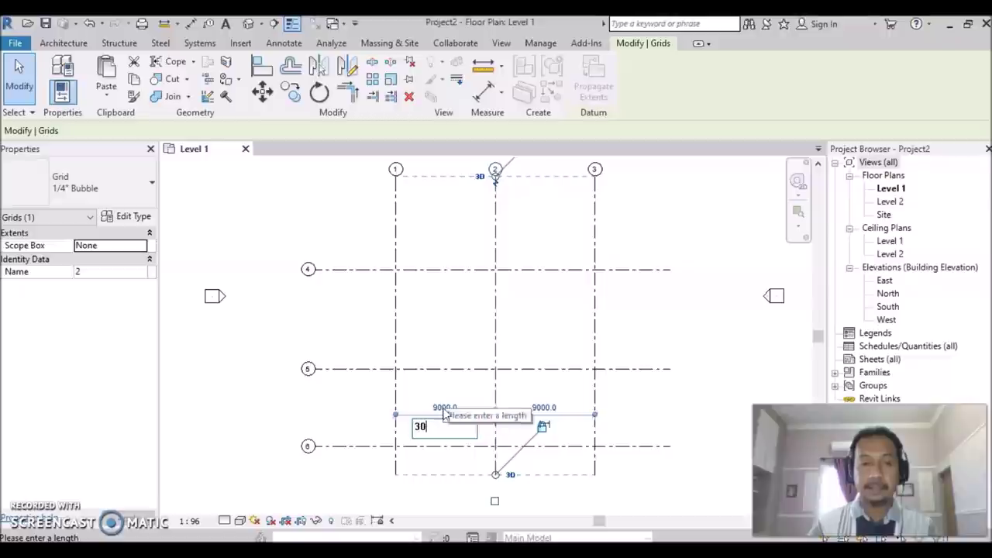
{"action": "key", "text": "Return"}
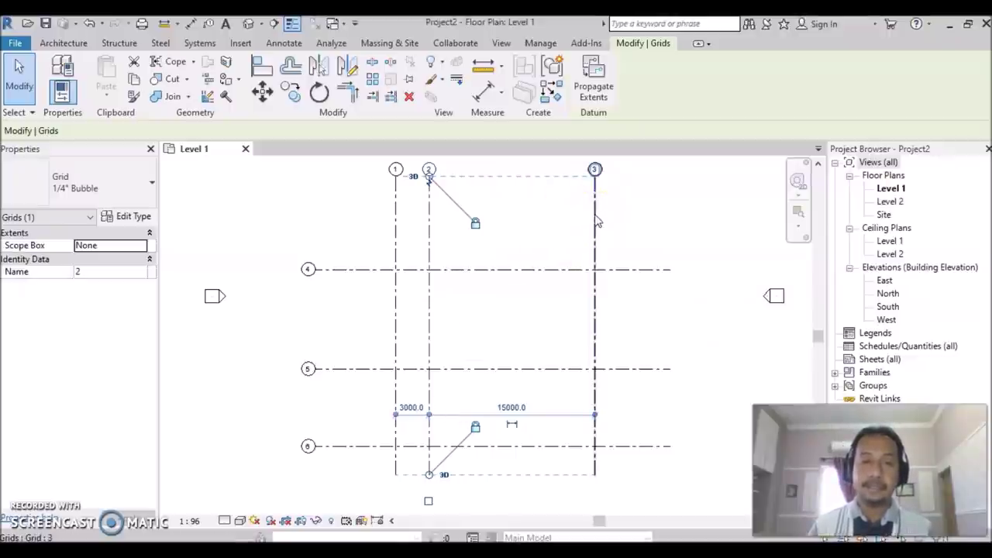
{"action": "left_click", "coordinate": [593, 219]}
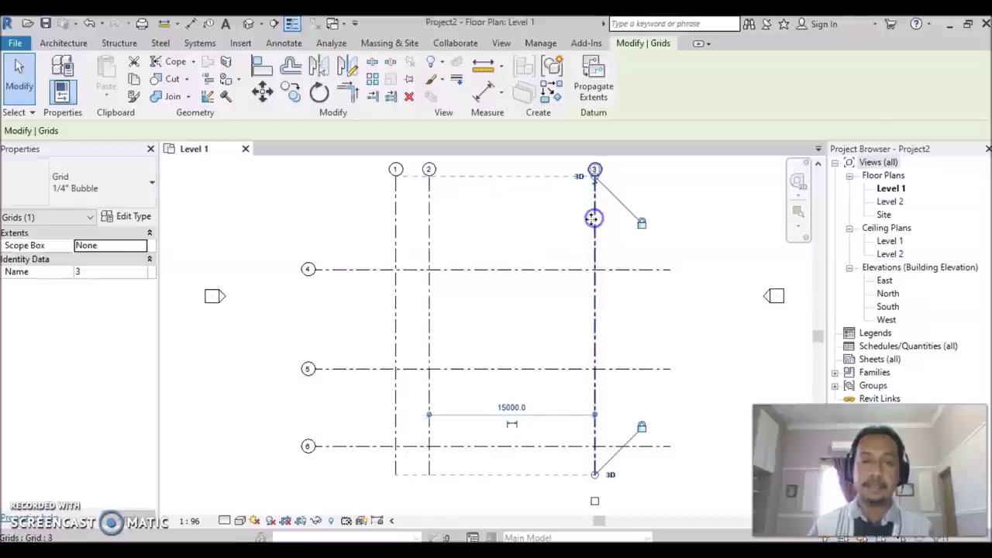
{"action": "left_click", "coordinate": [511, 409]}
{"action": "type", "text": "3000"}
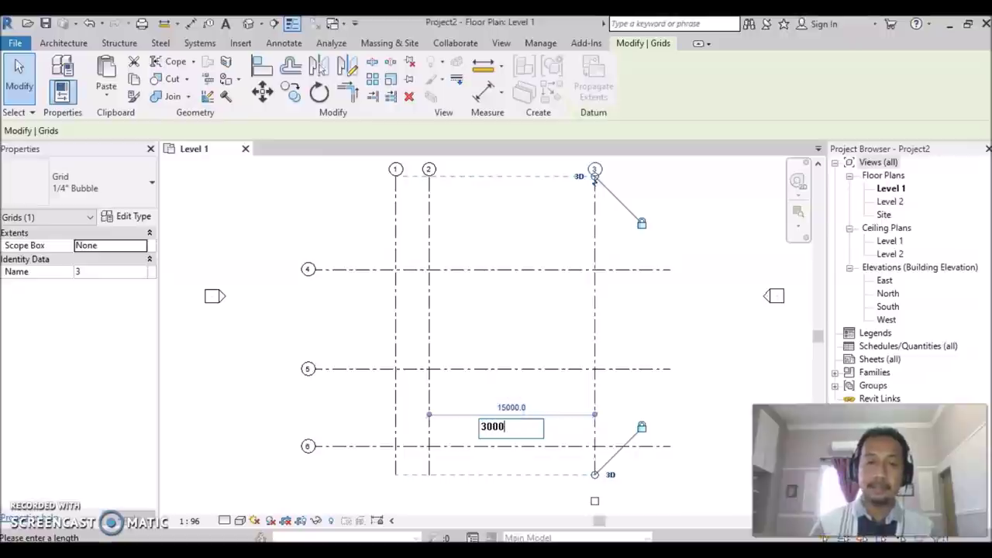
{"action": "key", "text": "Return"}
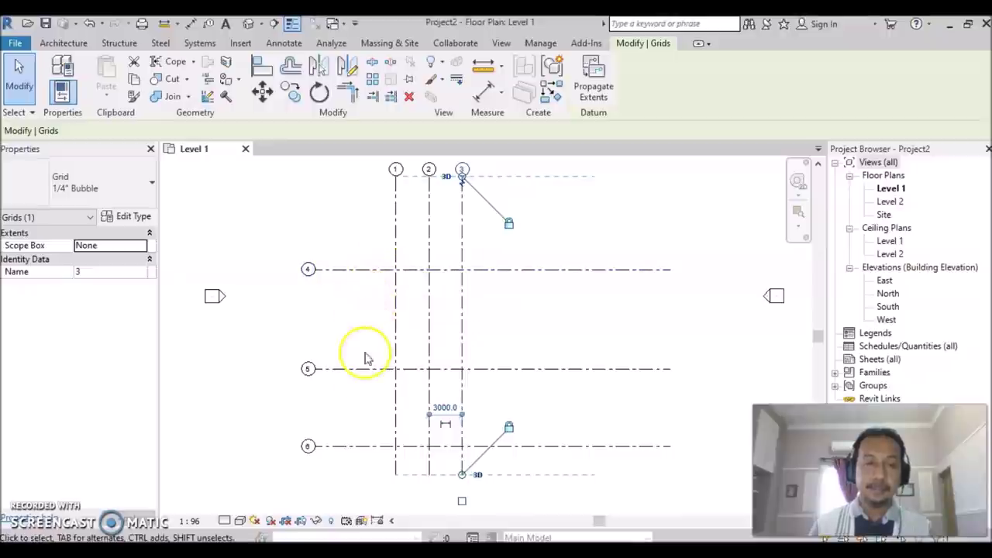
- Set grid 5's temporary dimension so it sits 3000 below grid 4
{"action": "left_click", "coordinate": [499, 370]}
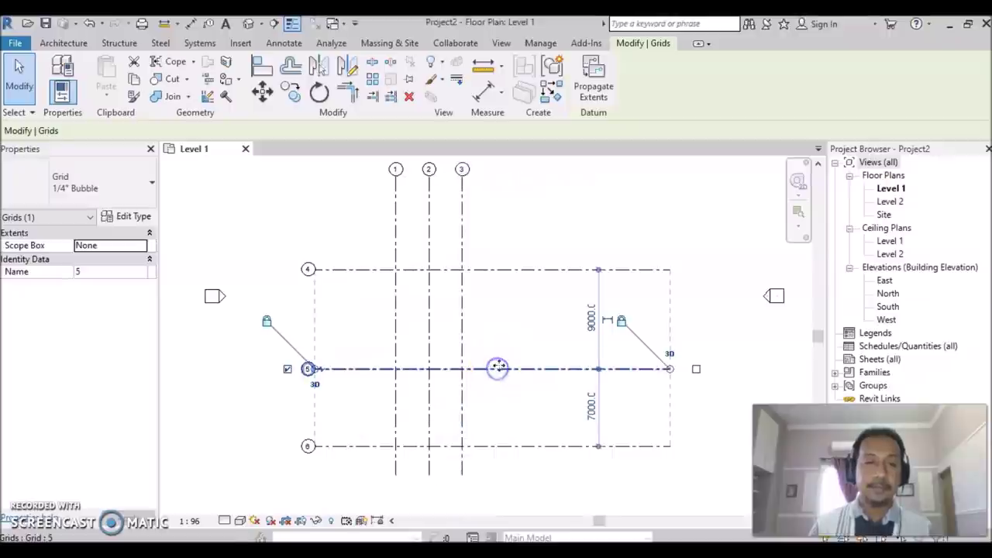
{"action": "left_click", "coordinate": [591, 321]}
{"action": "type", "text": "0"}
{"action": "key", "text": "Return"}
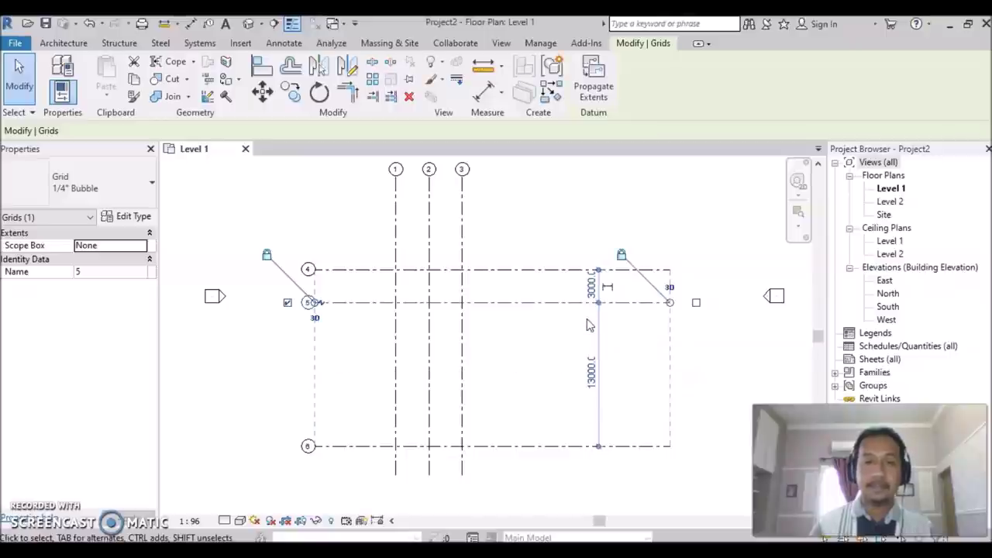
- Set grid 6's temporary dimension so it sits 3000 below grid 5
{"action": "left_click", "coordinate": [501, 446]}
{"action": "left_click", "coordinate": [592, 378]}
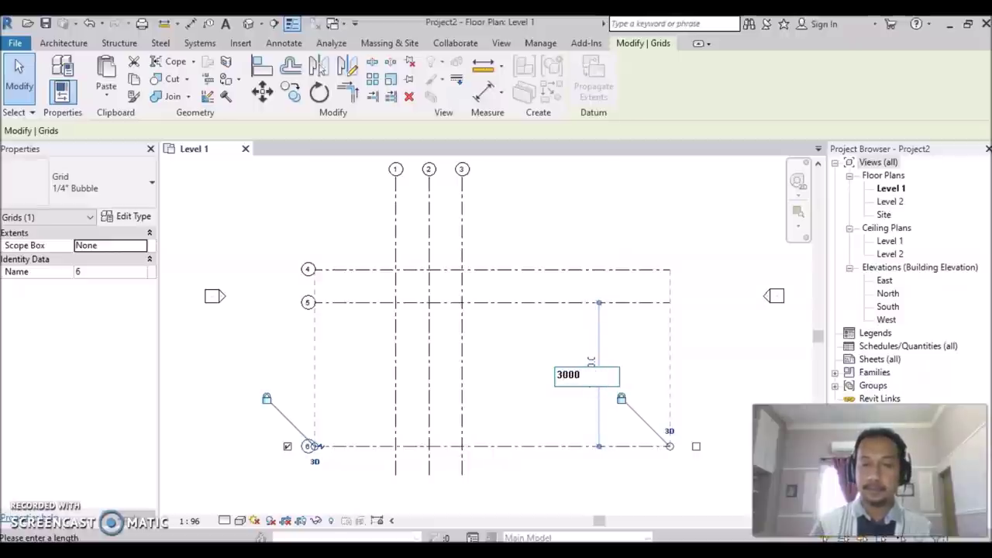
{"action": "key", "text": "Return"}
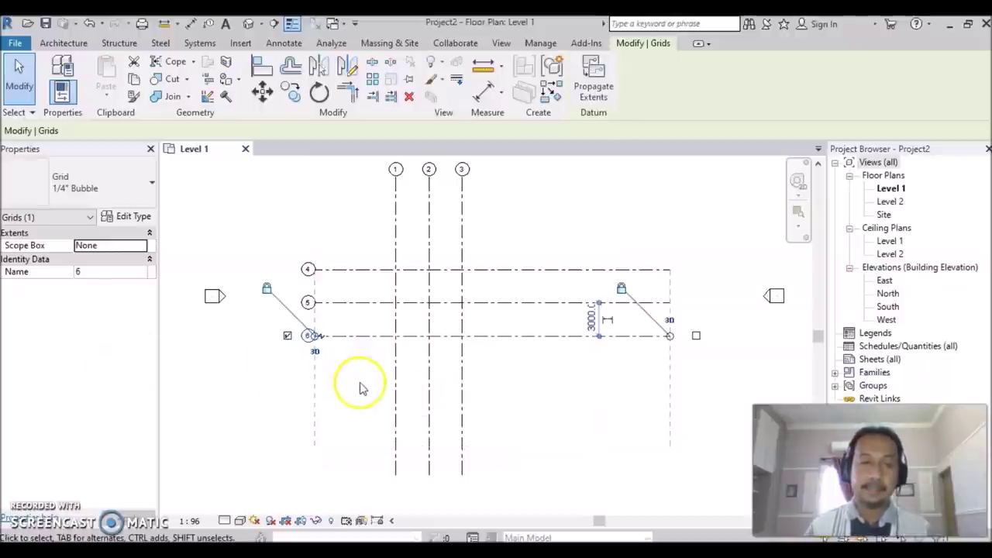
{"action": "left_click", "coordinate": [360, 387]}
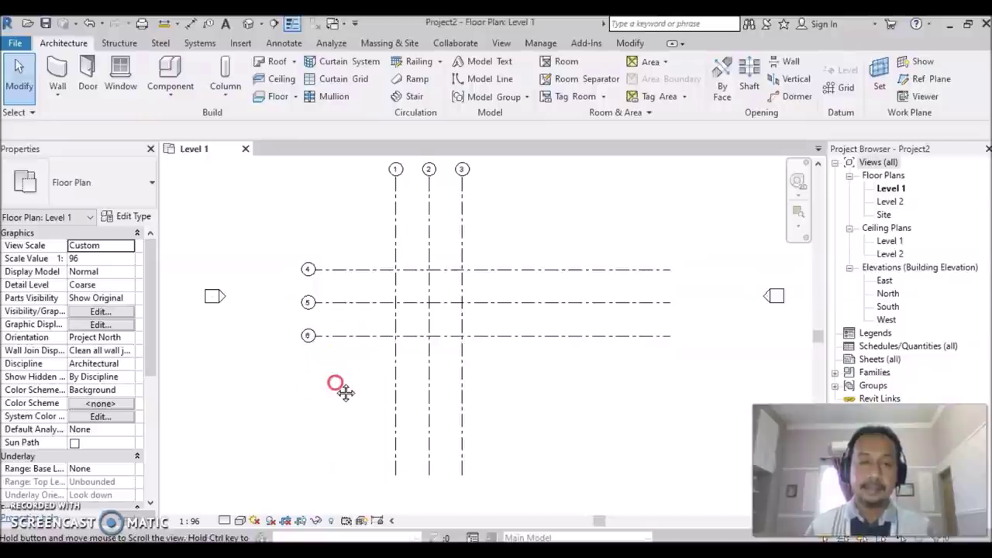
{"action": "middle_click_drag", "start_coordinate": [345, 392], "coordinate": [352, 410]}
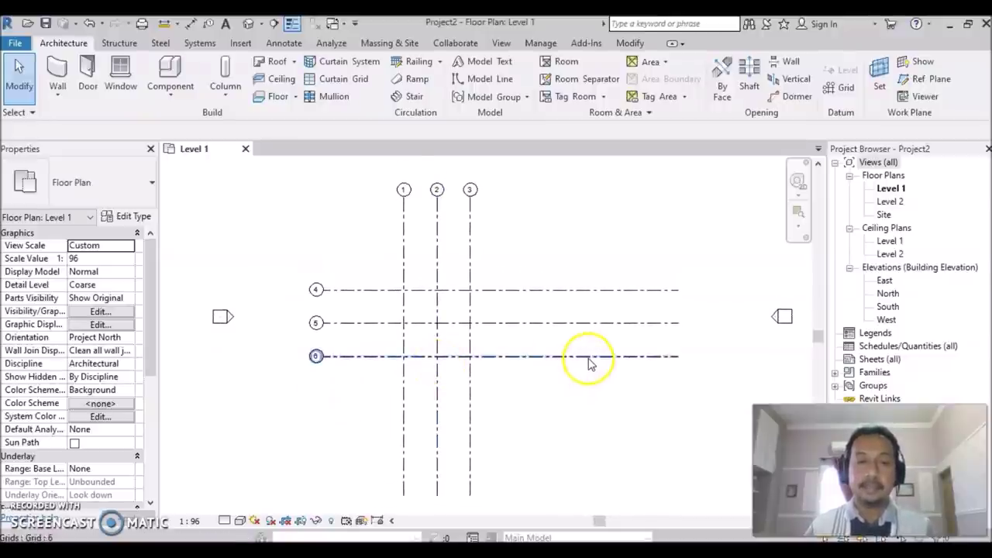
{"action": "middle_click_drag", "start_coordinate": [354, 308], "coordinate": [387, 322]}
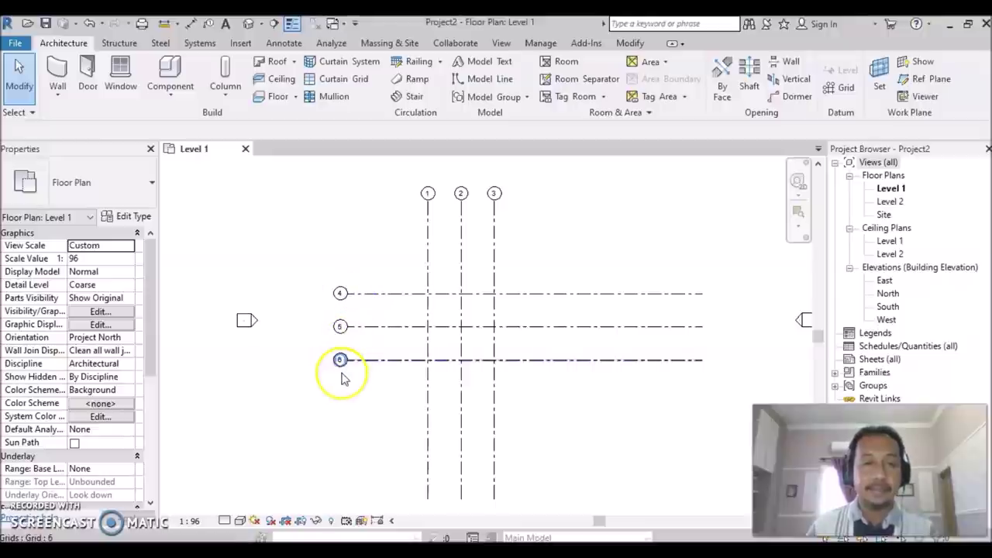
{"action": "scroll", "coordinate": [318, 301], "scroll_direction": "up", "scroll_amount": 1}
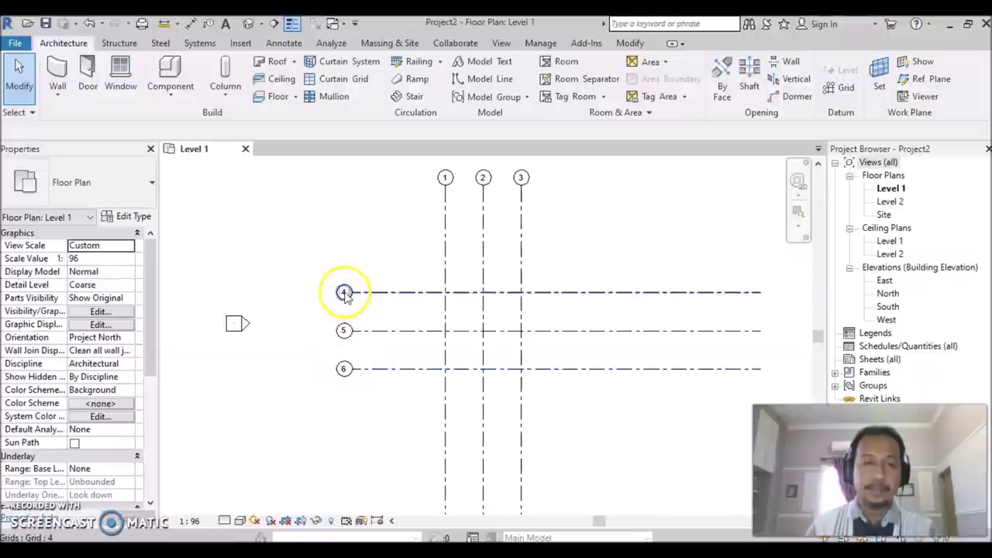
- Edit the bubble labels of grids 4, 5 and 6 to A, B and C, then deselect
{"action": "left_click", "coordinate": [343, 293]}
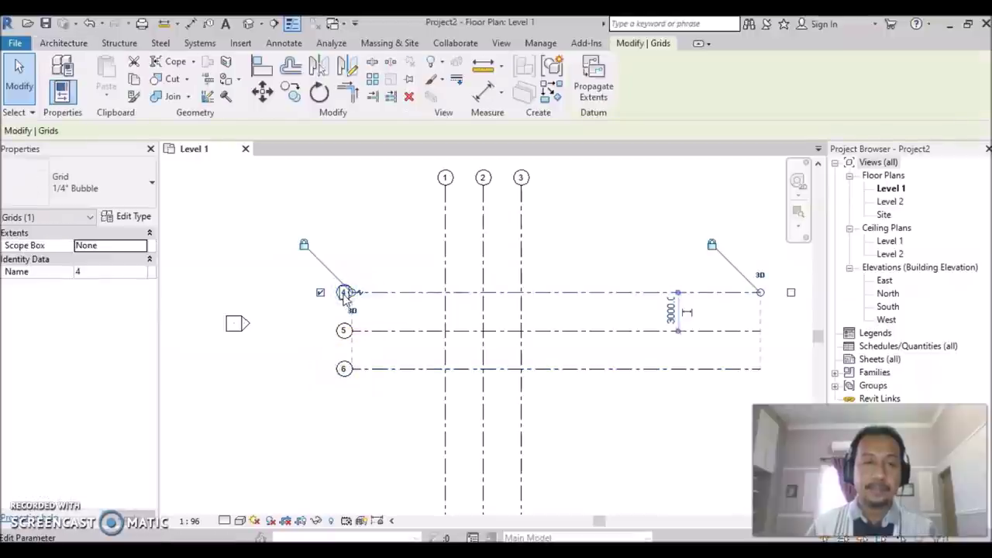
{"action": "left_click", "coordinate": [344, 294]}
{"action": "type", "text": "A"}
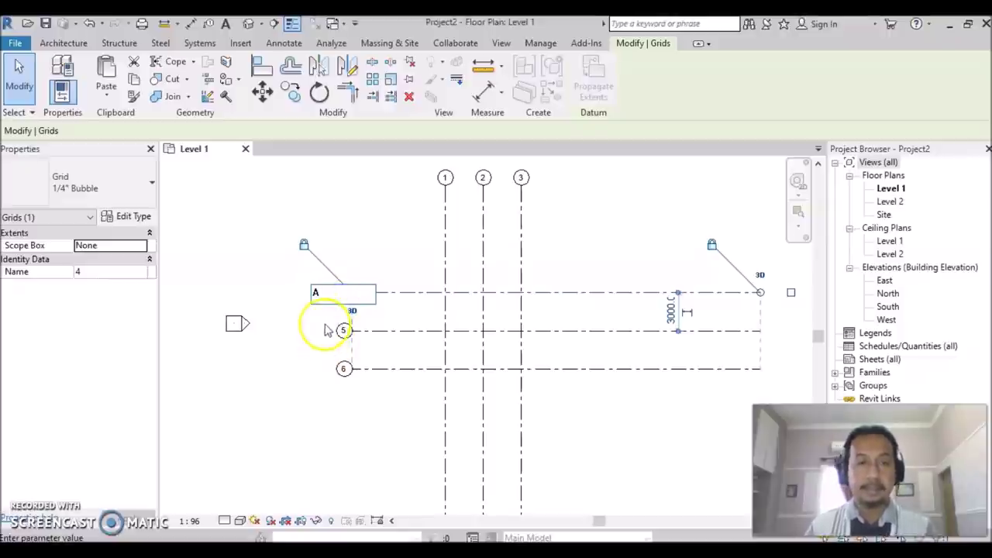
{"action": "key", "text": "Return"}
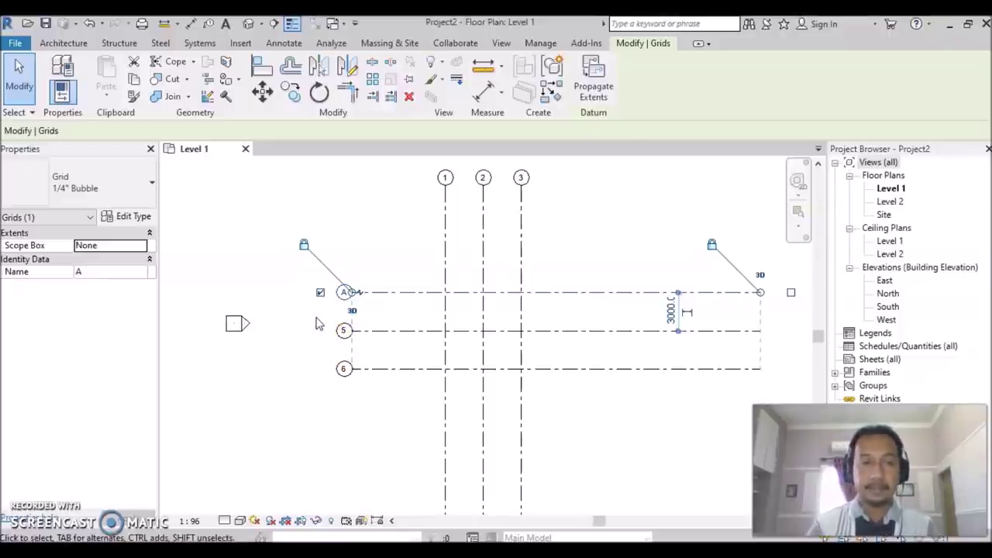
{"action": "left_click", "coordinate": [339, 332]}
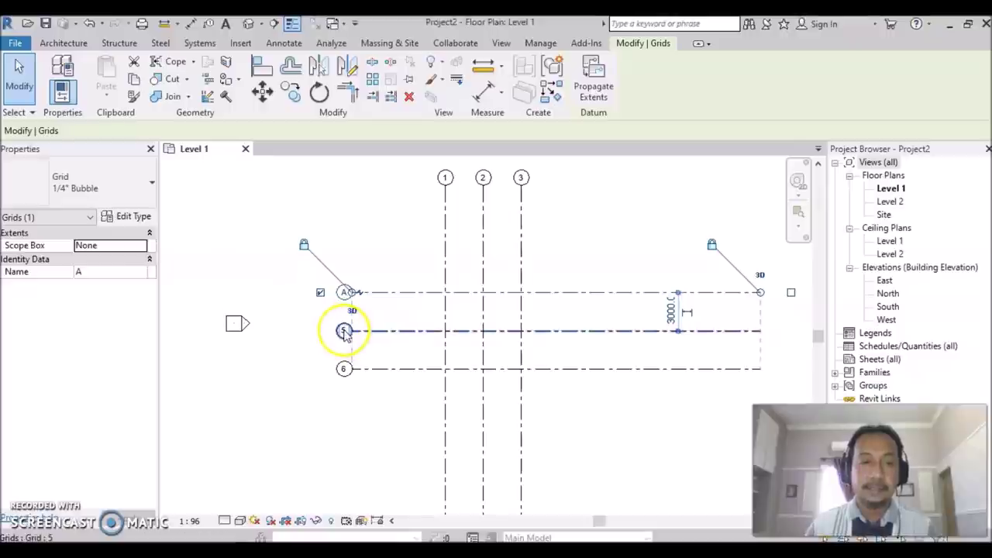
{"action": "left_click", "coordinate": [344, 332]}
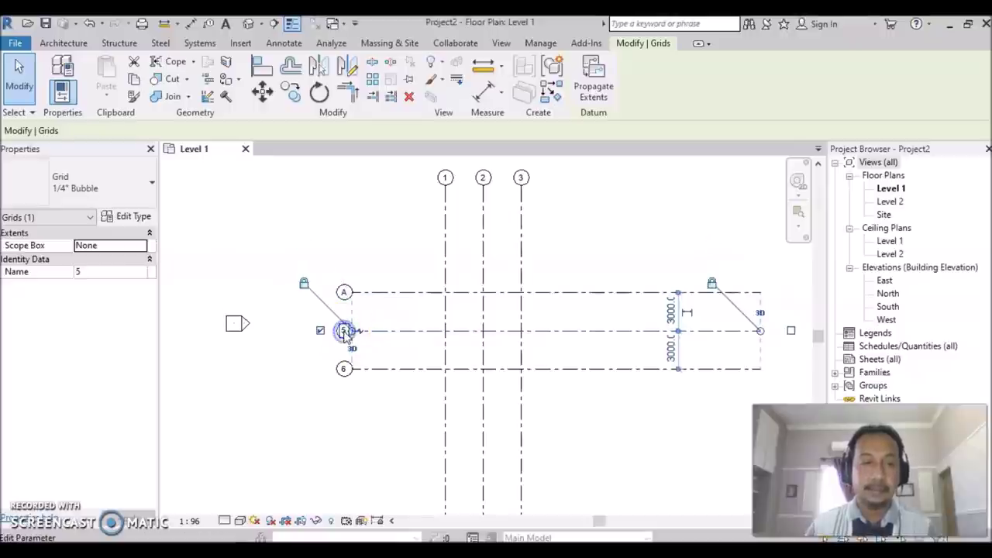
{"action": "left_click", "coordinate": [344, 330]}
{"action": "type", "text": "B"}
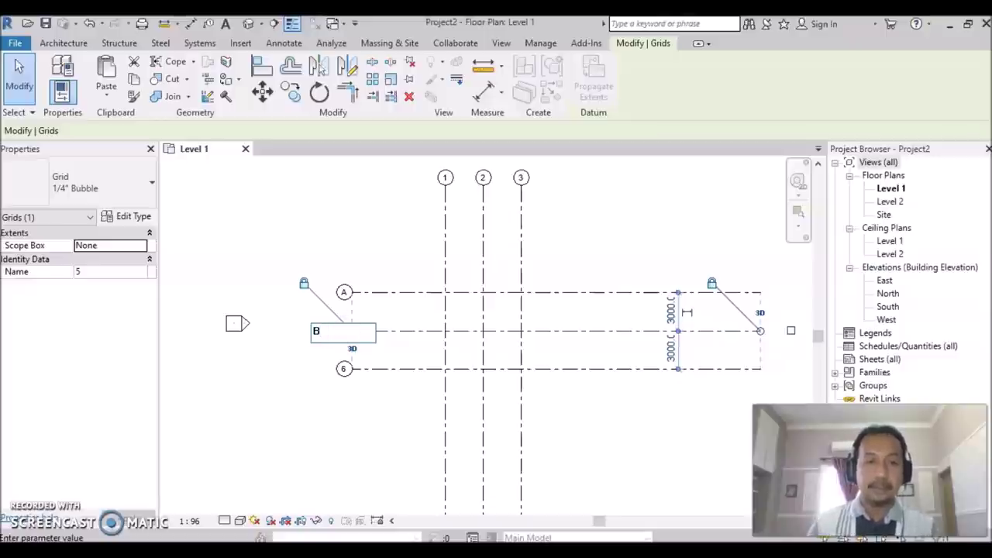
{"action": "key", "text": "Return"}
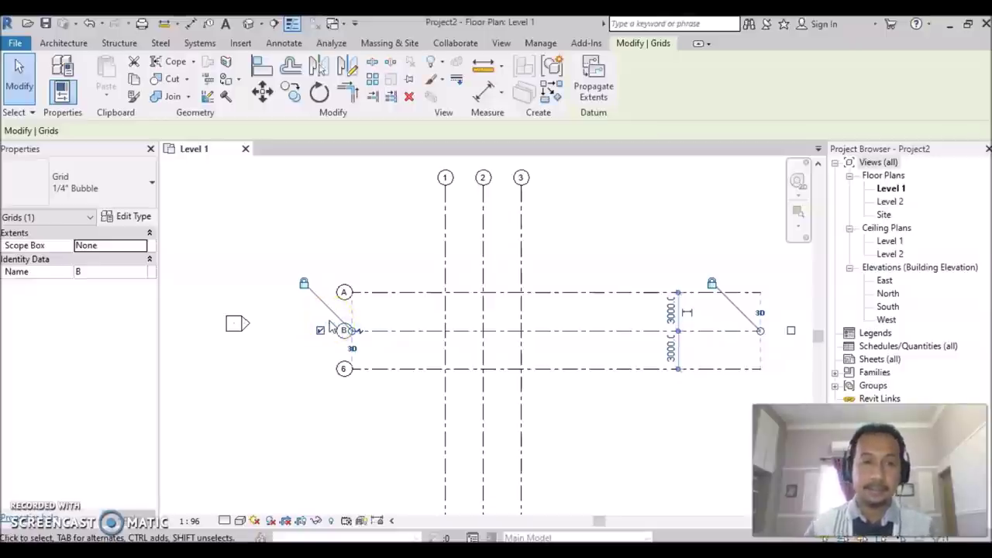
{"action": "left_click", "coordinate": [343, 368]}
{"action": "left_click", "coordinate": [343, 369]}
{"action": "type", "text": "C"}
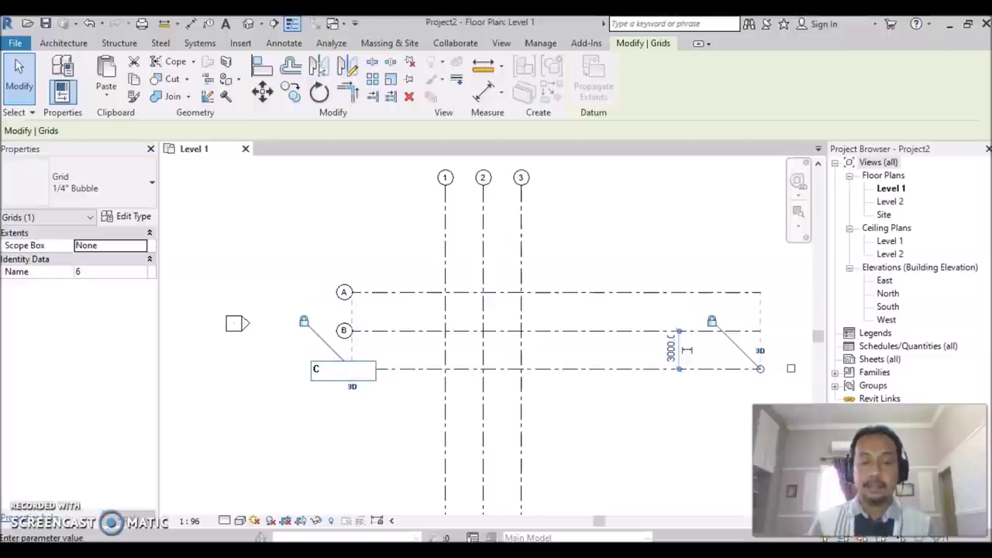
{"action": "key", "text": "Return"}
{"action": "left_click", "coordinate": [374, 428]}
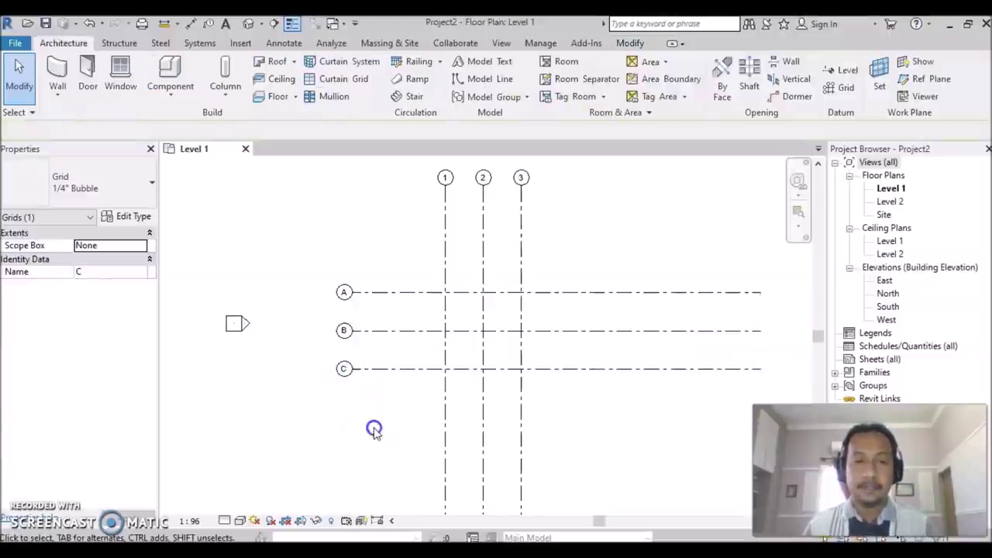
- Pull the right ends of grids A–C inward toward the intersections
{"action": "scroll", "coordinate": [605, 388], "scroll_direction": "down", "scroll_amount": 2}
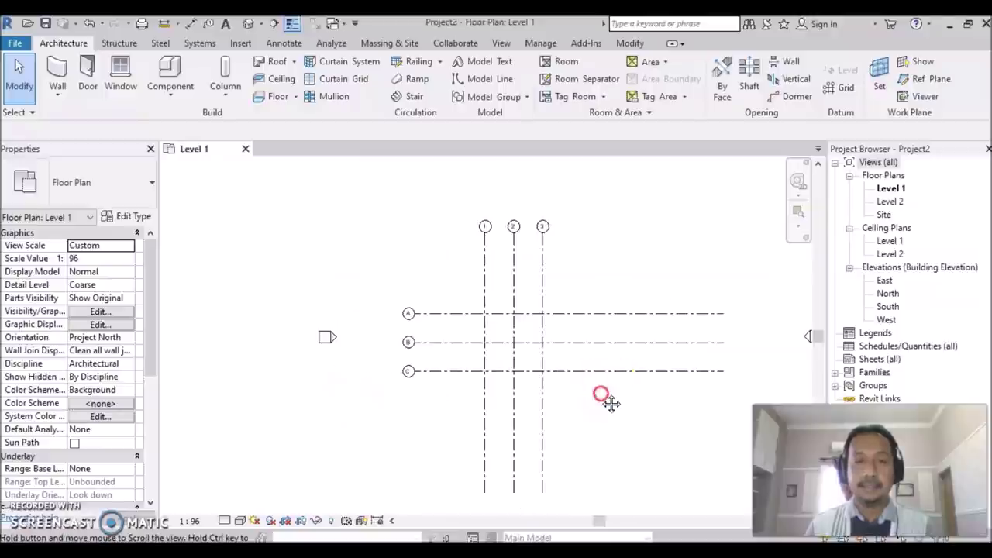
{"action": "middle_click_drag", "start_coordinate": [605, 395], "coordinate": [520, 398]}
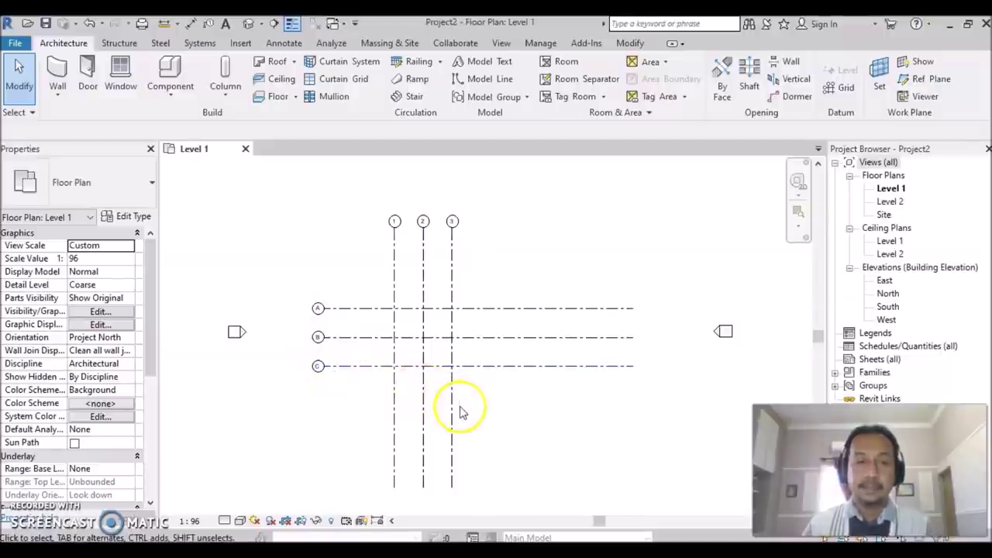
{"action": "scroll", "coordinate": [491, 418], "scroll_direction": "up", "scroll_amount": 1}
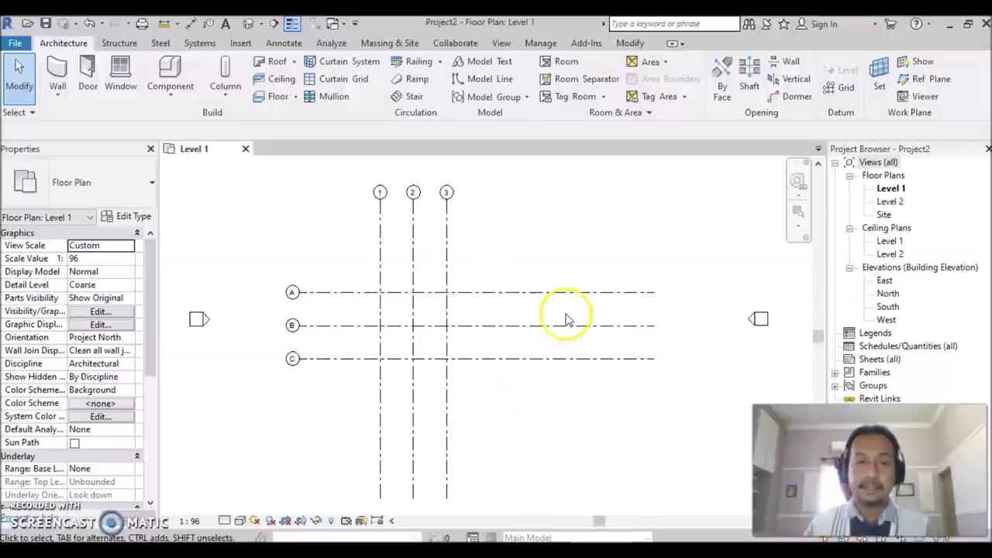
{"action": "left_click", "coordinate": [522, 359]}
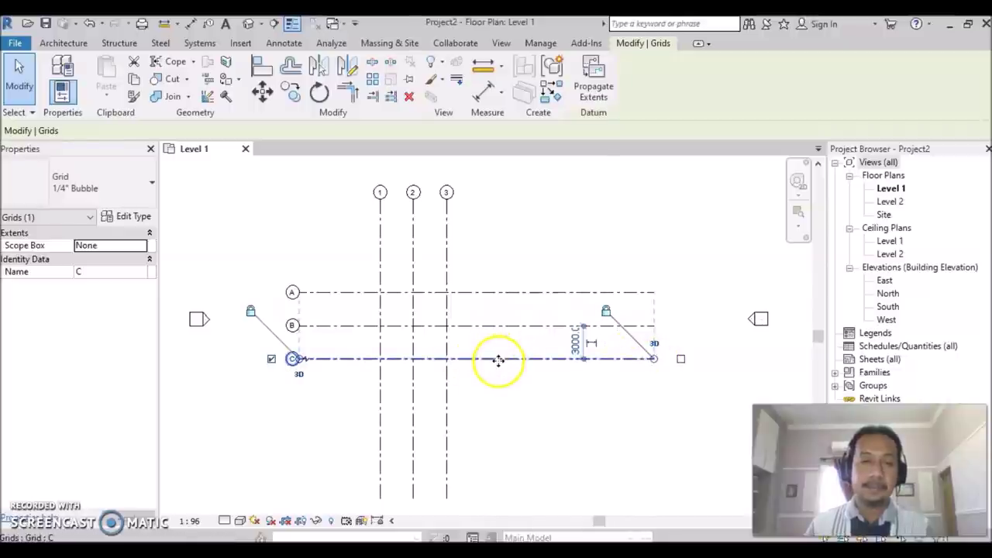
{"action": "left_click", "coordinate": [655, 361]}
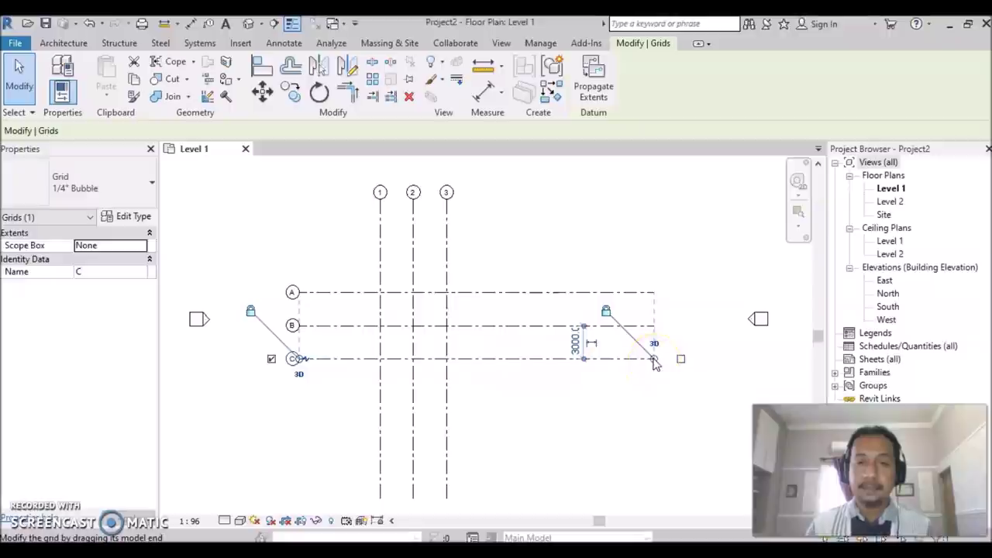
{"action": "left_click_drag", "start_coordinate": [655, 362], "coordinate": [490, 355]}
{"action": "left_click", "coordinate": [562, 432]}
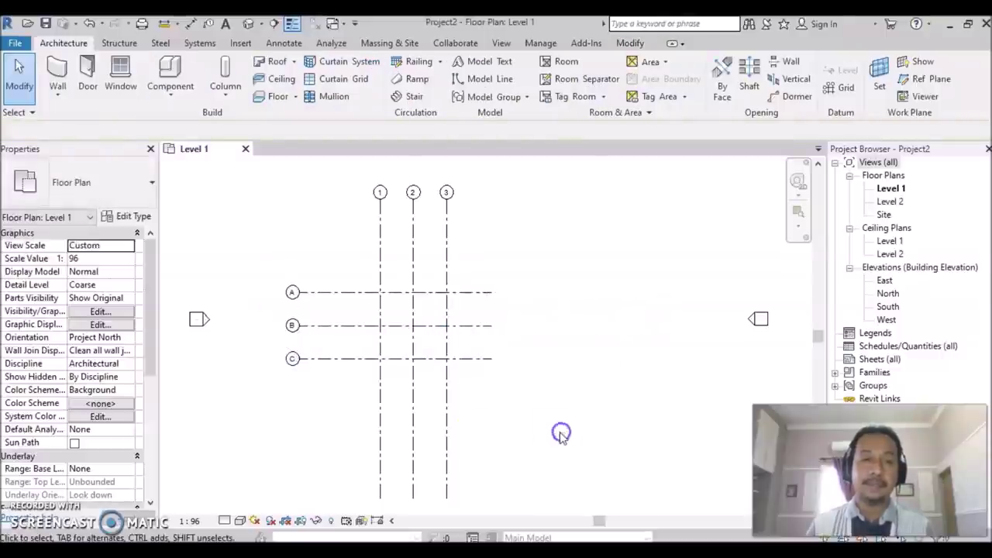
- Pull the bottom and top ends of grids 1–3 inward
{"action": "left_click", "coordinate": [445, 423]}
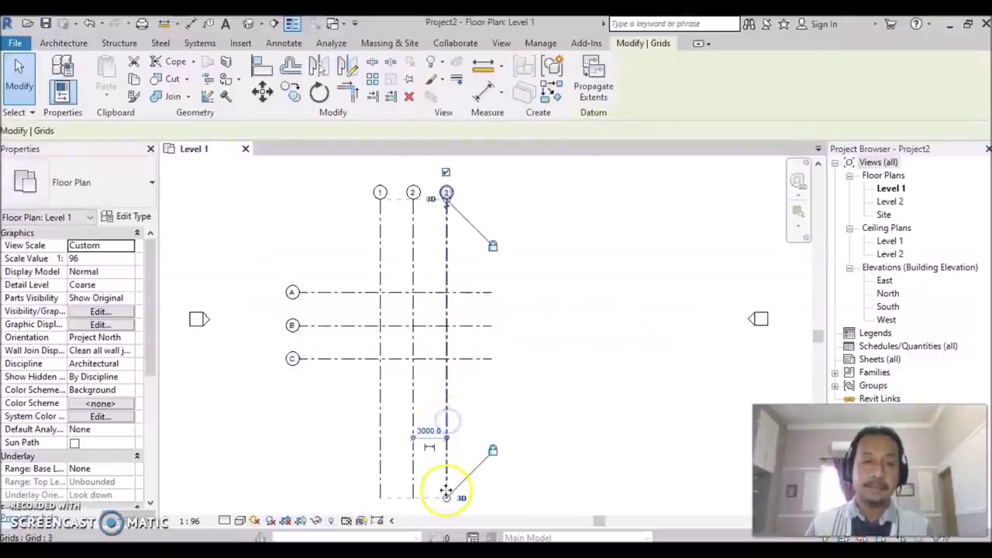
{"action": "left_click_drag", "start_coordinate": [447, 499], "coordinate": [453, 393]}
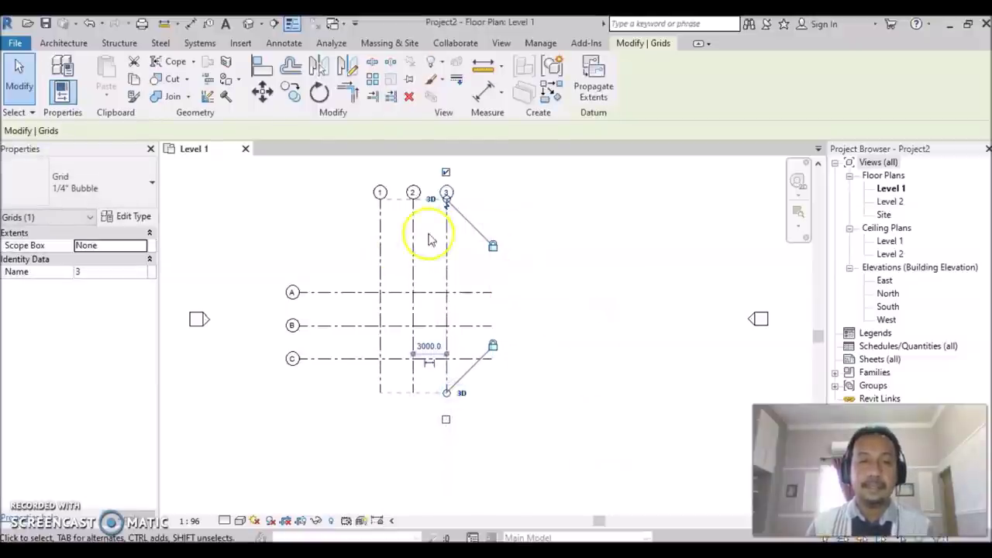
{"action": "left_click_drag", "start_coordinate": [447, 200], "coordinate": [447, 234]}
- Move the left ends of grids A–C closer to grid 1
{"action": "left_click", "coordinate": [326, 293]}
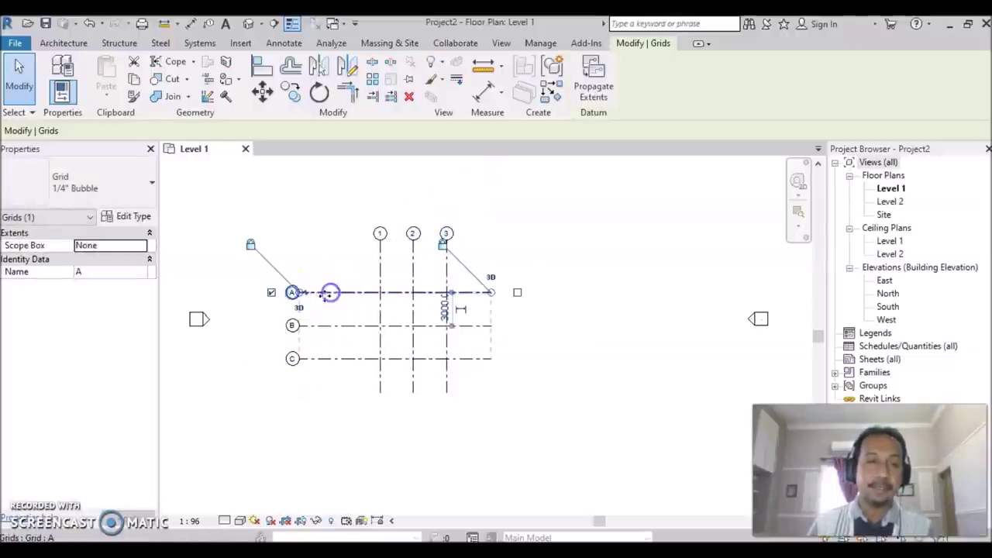
{"action": "left_click_drag", "start_coordinate": [302, 295], "coordinate": [333, 294]}
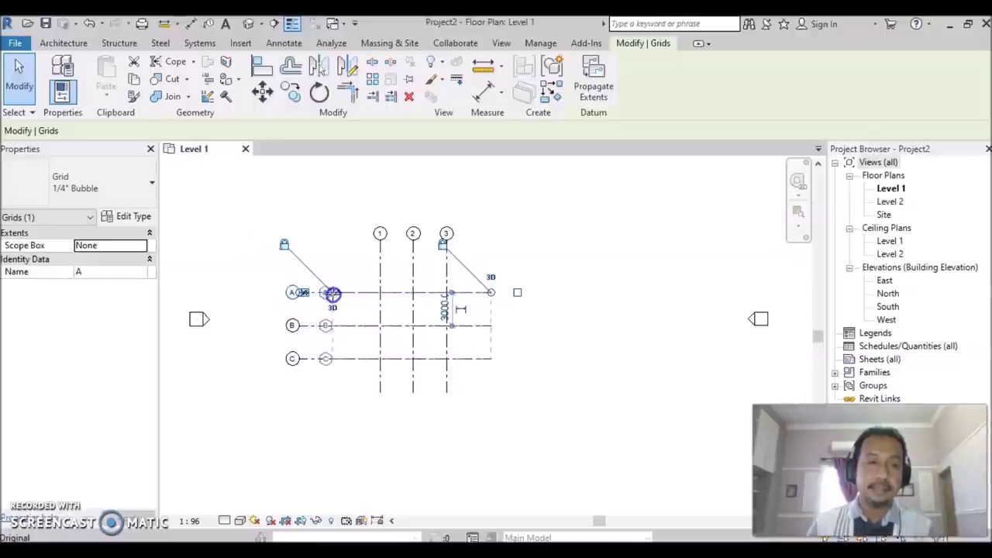
{"action": "left_click", "coordinate": [585, 394]}
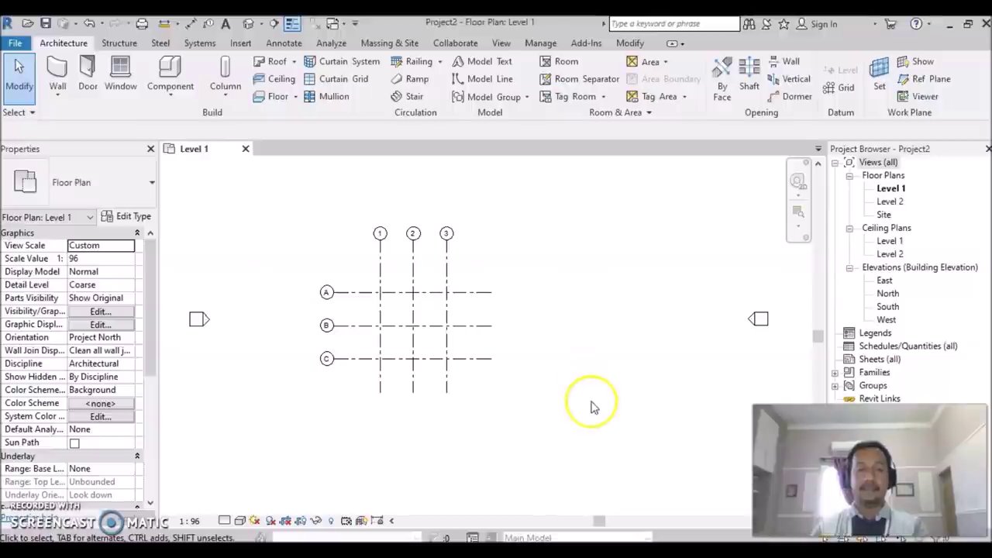
{"action": "scroll", "coordinate": [343, 354], "scroll_direction": "up", "scroll_amount": 2}
- Zoom to the grid layout and crossing-select grids 1–3 and A–C together
{"action": "middle_click_drag", "start_coordinate": [372, 334], "coordinate": [443, 378]}
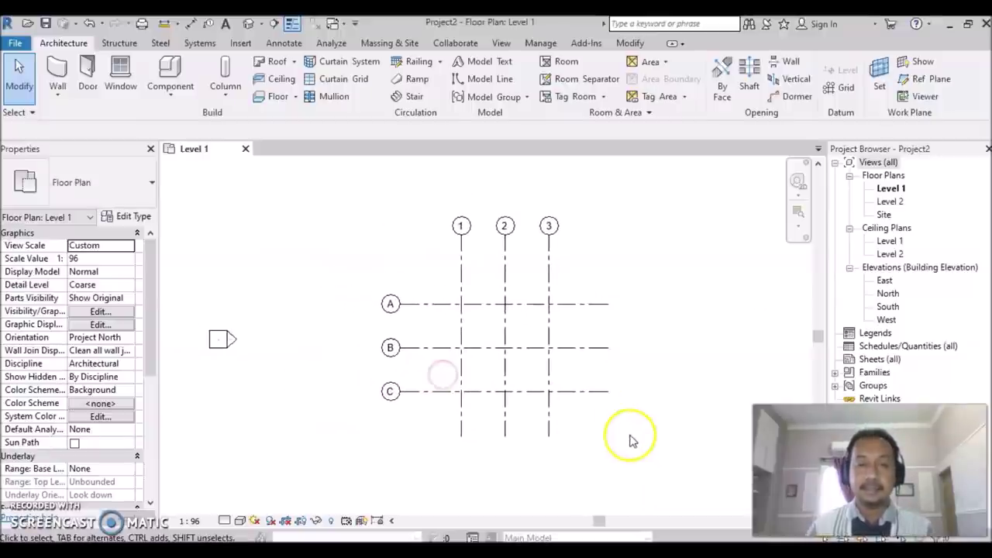
{"action": "scroll", "coordinate": [627, 437], "scroll_direction": "up", "scroll_amount": 1}
{"action": "middle_click_drag", "start_coordinate": [650, 448], "coordinate": [660, 457]}
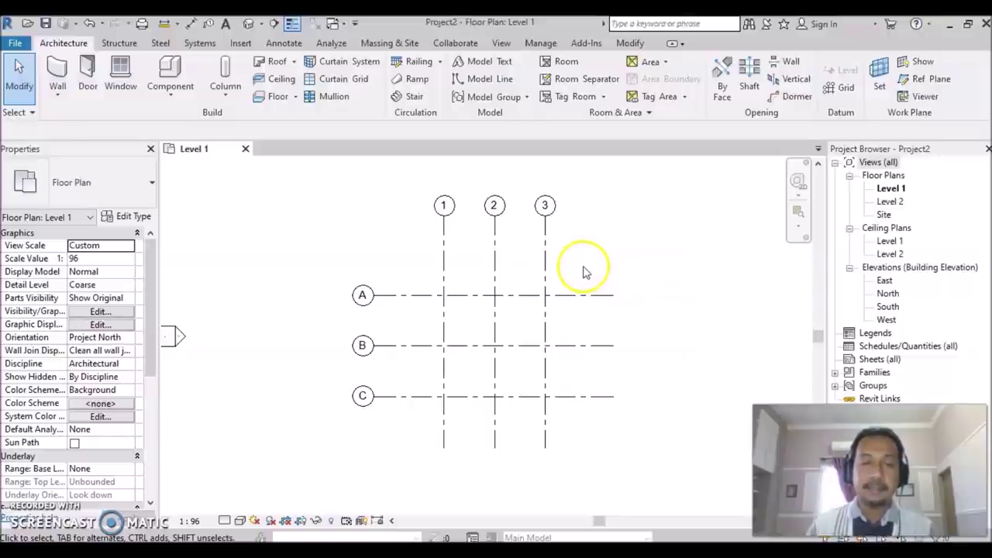
{"action": "left_click_drag", "start_coordinate": [587, 267], "coordinate": [423, 400]}
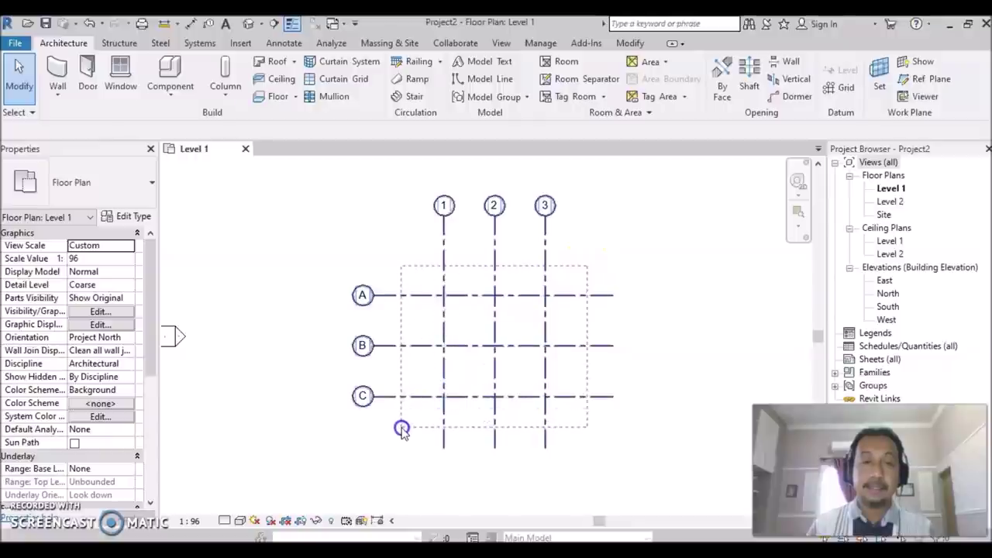
{"action": "left_click_drag", "start_coordinate": [404, 430], "coordinate": [403, 428]}
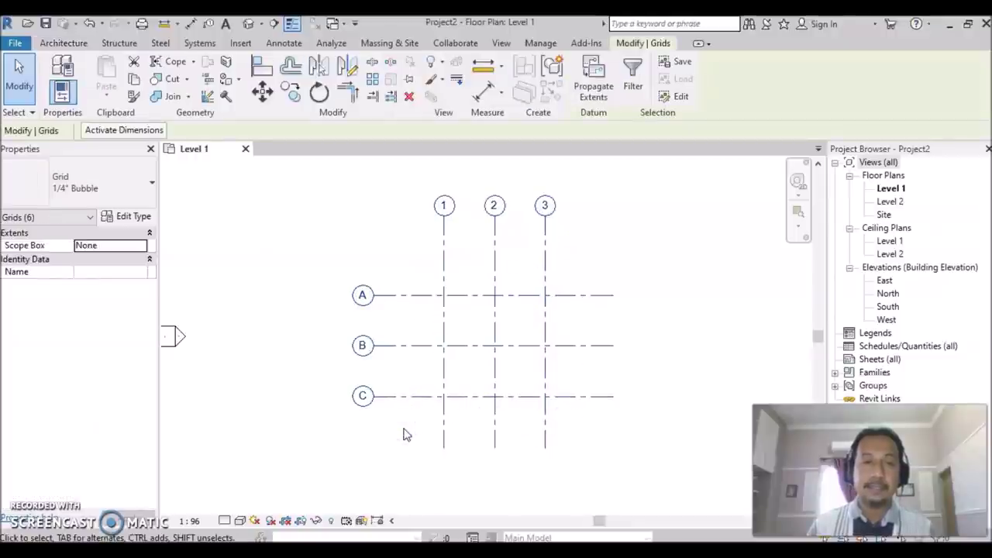
{"action": "left_click", "coordinate": [409, 81]}
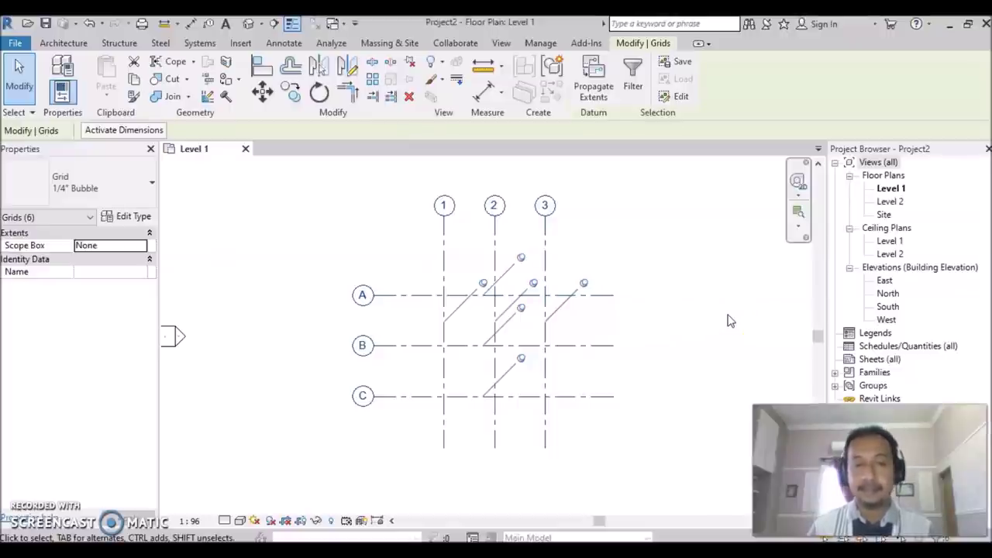
{"action": "left_click", "coordinate": [670, 333]}
{"action": "left_click", "coordinate": [544, 339]}
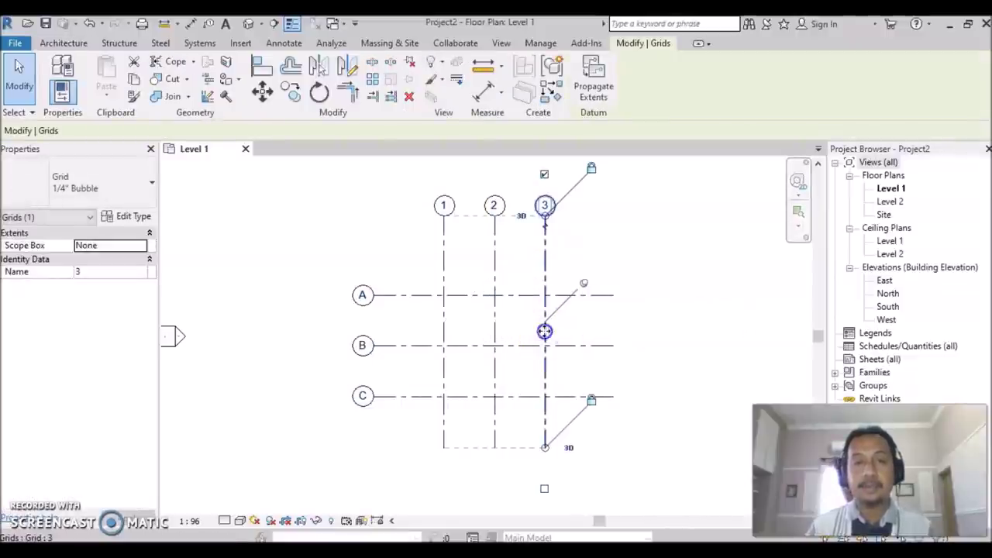
{"action": "left_click", "coordinate": [547, 330]}
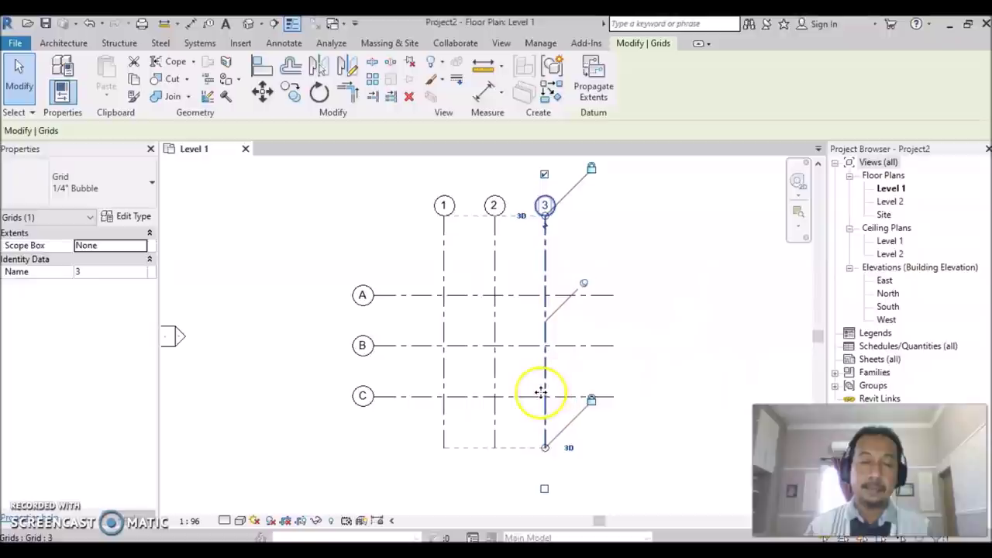
{"action": "left_click", "coordinate": [622, 324]}
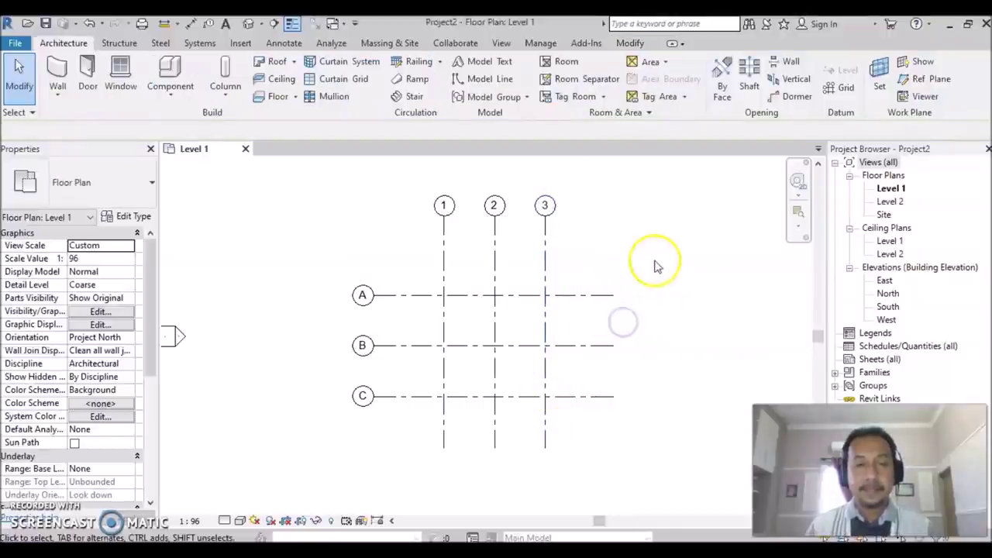
{"action": "left_click_drag", "start_coordinate": [643, 252], "coordinate": [405, 428]}
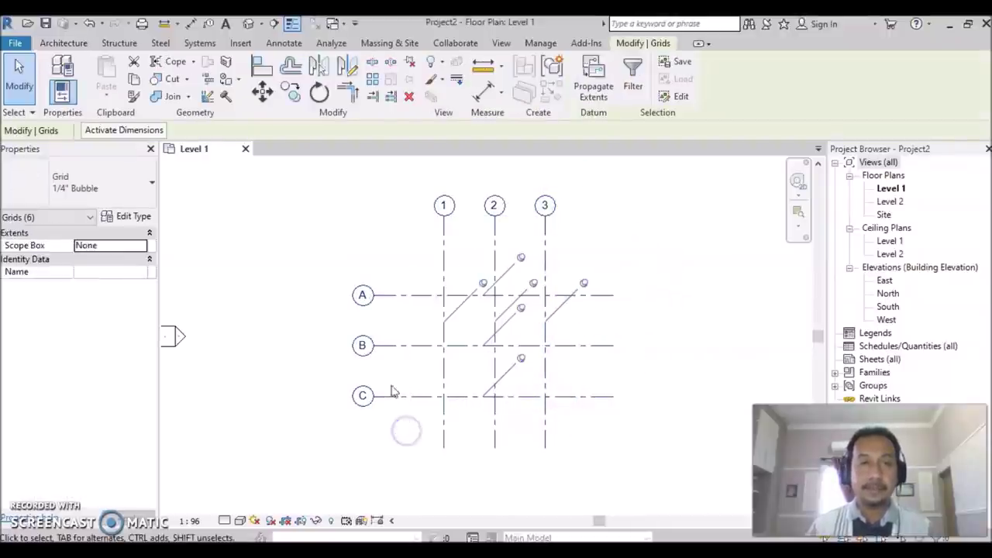
{"action": "left_click", "coordinate": [411, 68]}
{"action": "left_click", "coordinate": [603, 311]}
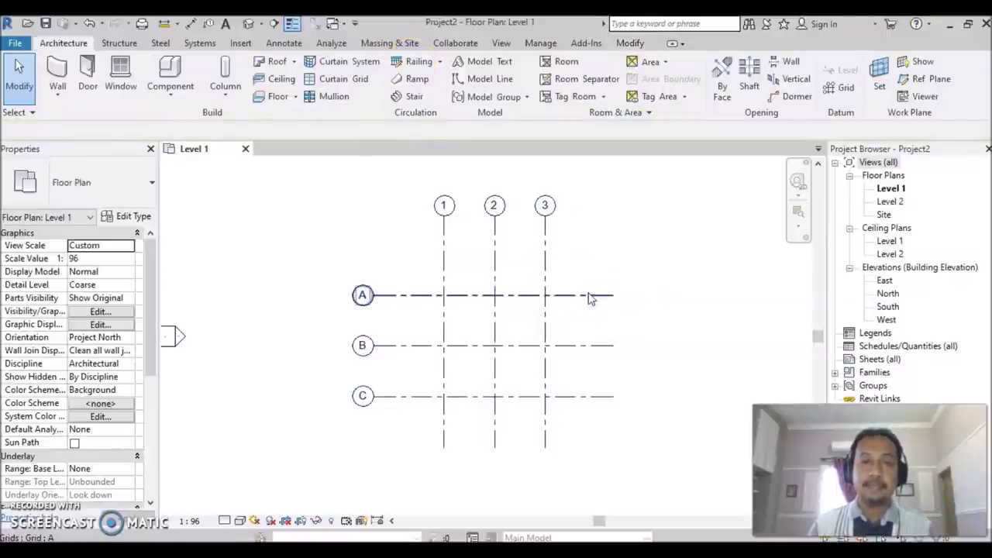
{"action": "left_click", "coordinate": [589, 297]}
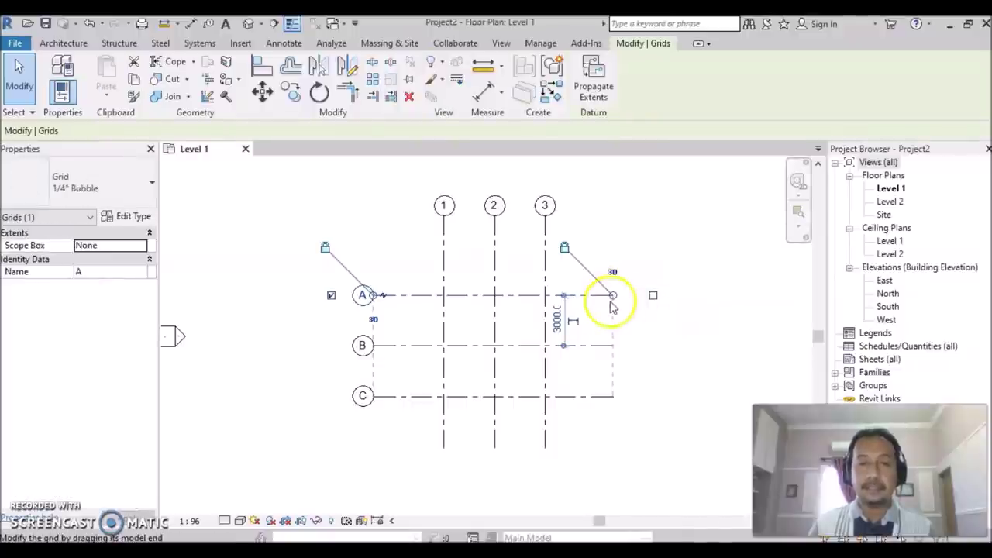
{"action": "left_click_drag", "start_coordinate": [612, 298], "coordinate": [644, 298]}
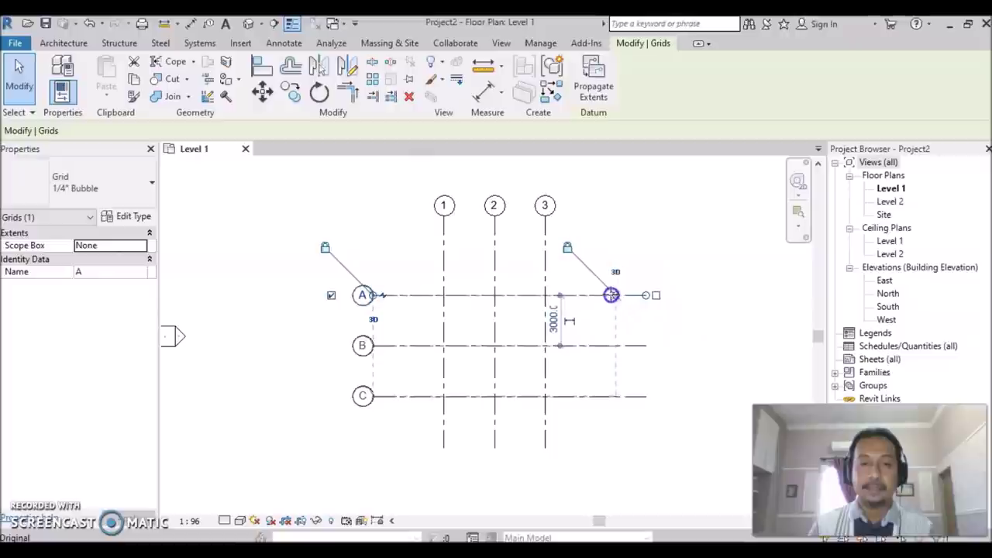
{"action": "left_click_drag", "start_coordinate": [648, 300], "coordinate": [610, 297]}
{"action": "left_click", "coordinate": [724, 366]}
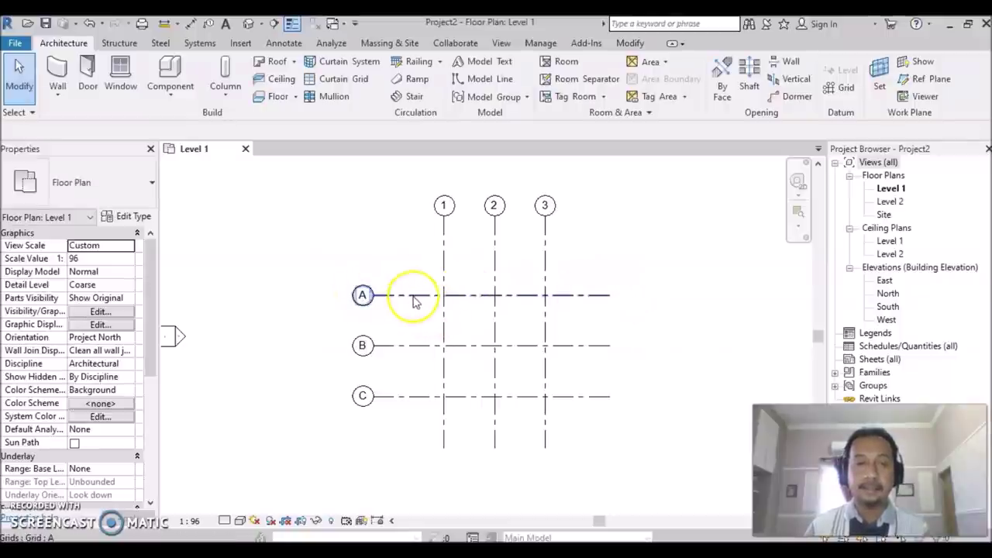
{"action": "left_click", "coordinate": [415, 300]}
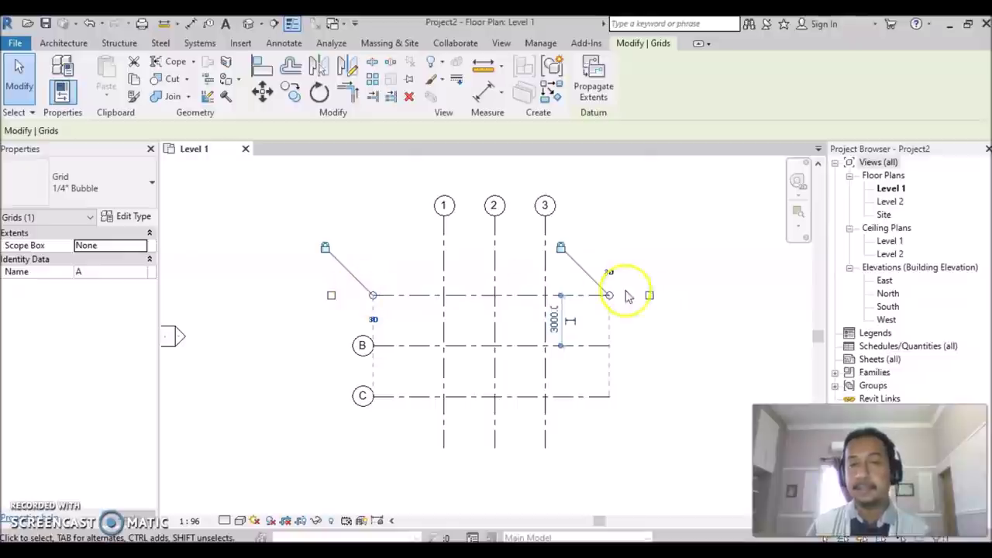
{"action": "left_click", "coordinate": [650, 296]}
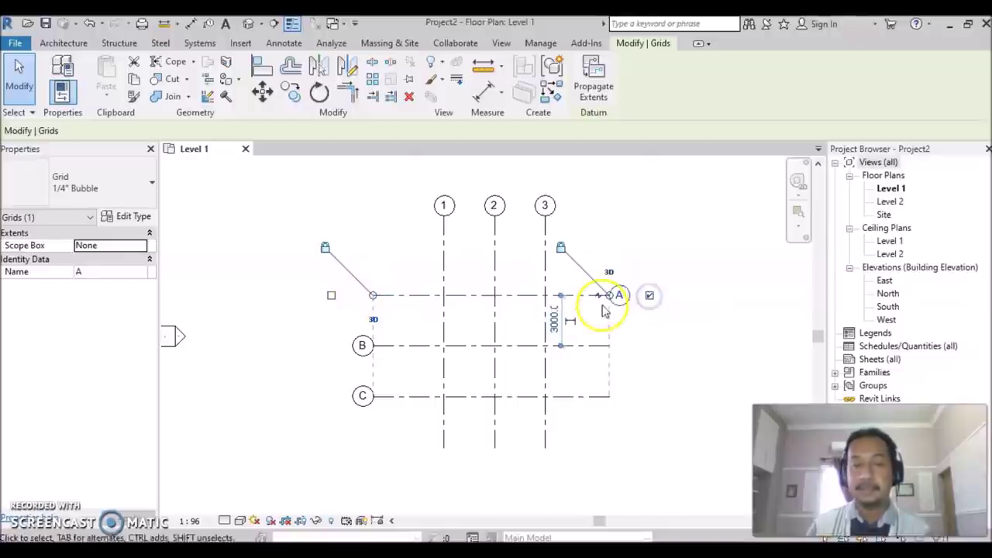
{"action": "left_click", "coordinate": [653, 335]}
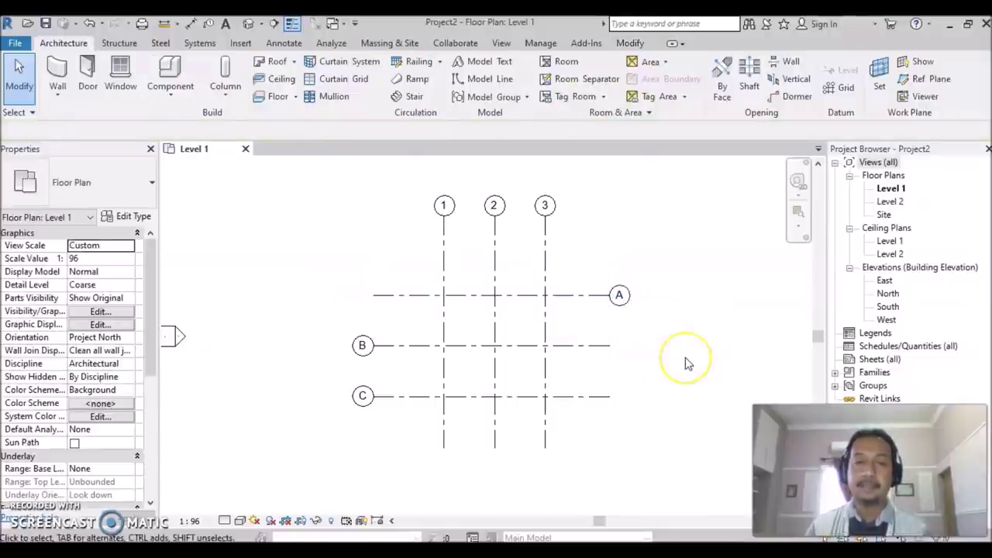
{"action": "left_click", "coordinate": [581, 299]}
{"action": "left_click", "coordinate": [331, 294]}
{"action": "left_click", "coordinate": [648, 297]}
{"action": "left_click", "coordinate": [693, 323]}
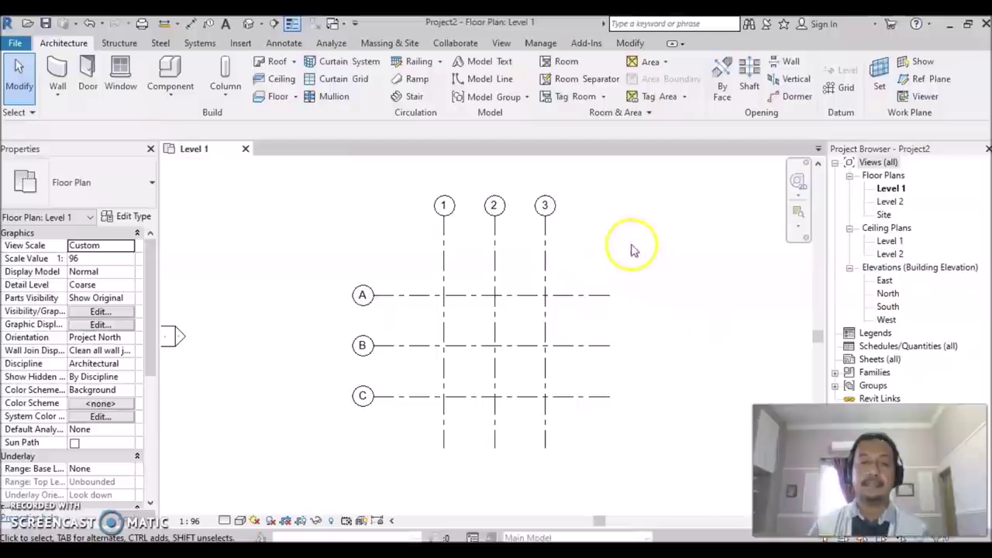
{"action": "left_click_drag", "start_coordinate": [631, 247], "coordinate": [411, 425]}
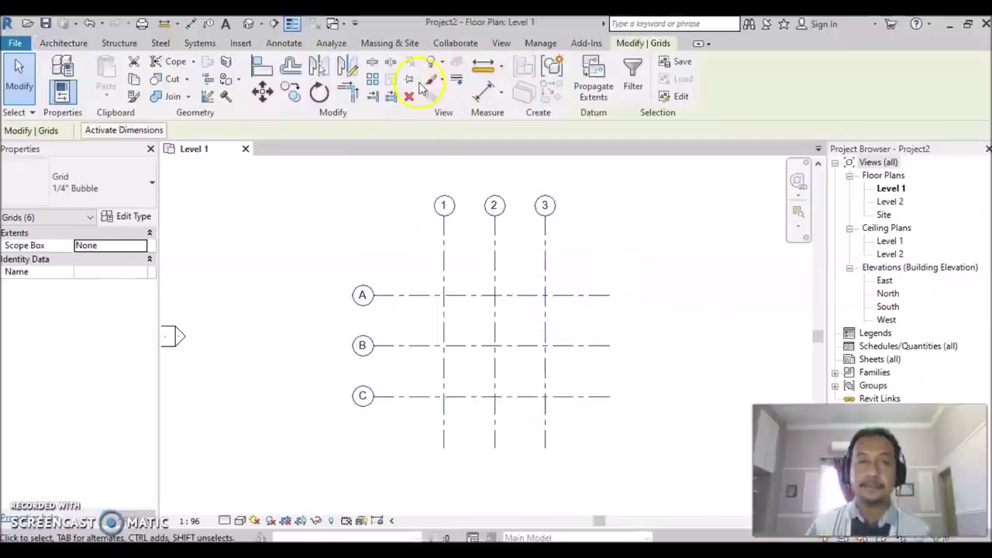
{"action": "left_click", "coordinate": [675, 354]}
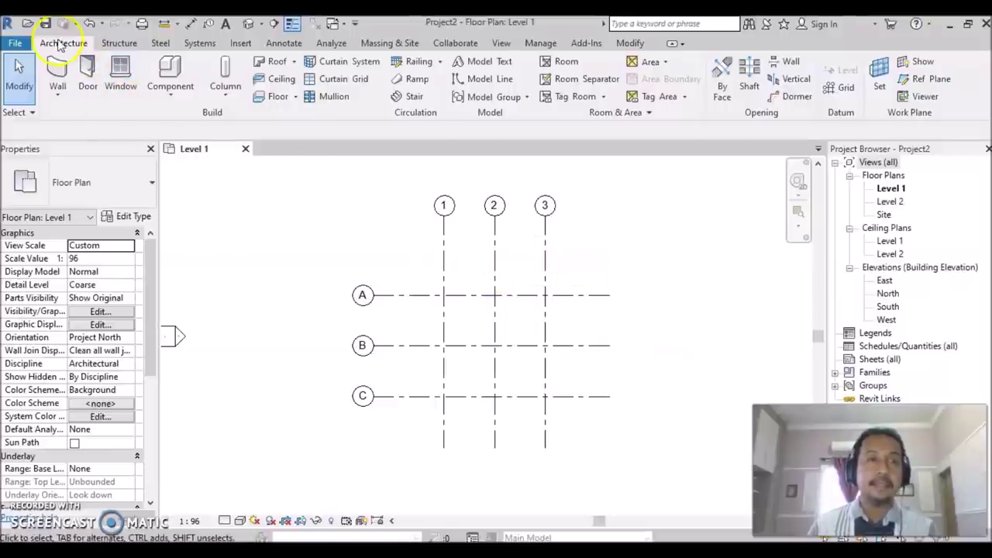
{"action": "left_click", "coordinate": [297, 43]}
{"action": "left_click", "coordinate": [62, 81]}
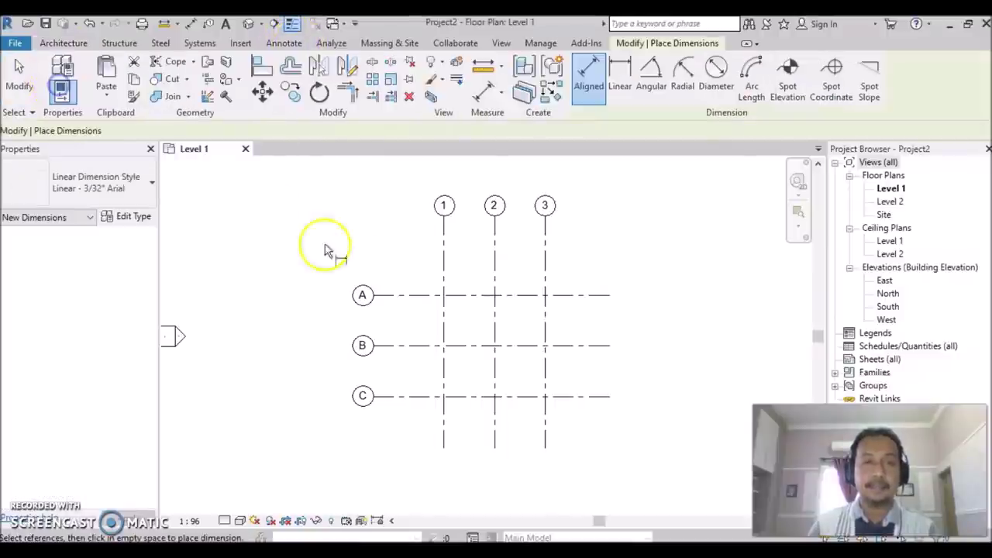
- Place a 3000 | 3000 aligned dimension across grids 1, 2 and 3 above the grid
{"action": "left_click", "coordinate": [443, 271]}
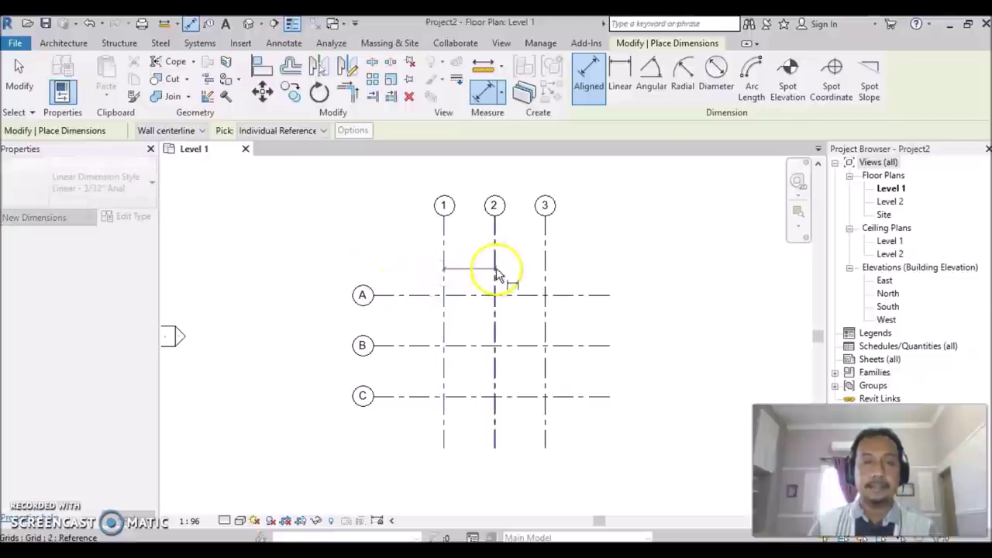
{"action": "left_click", "coordinate": [496, 271]}
{"action": "left_click", "coordinate": [545, 277]}
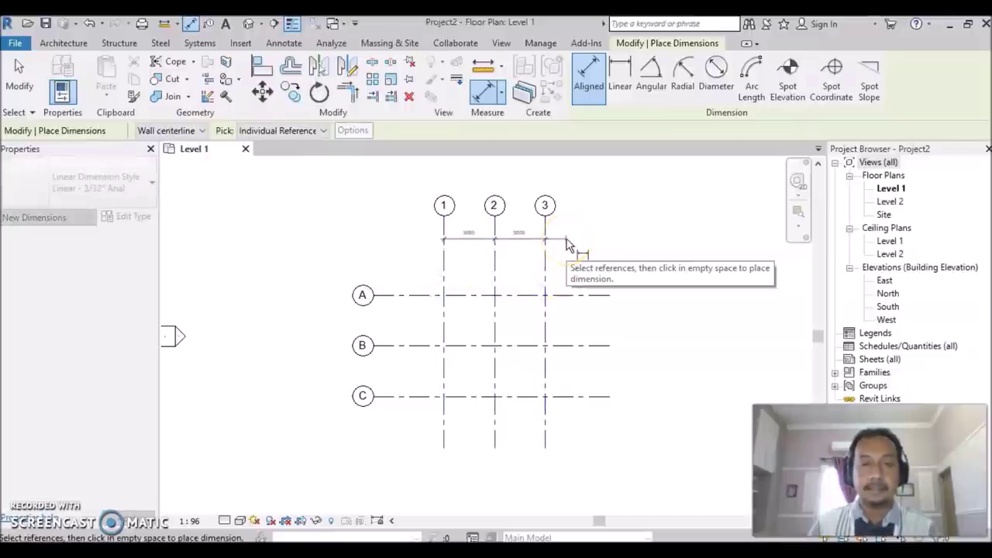
{"action": "left_click", "coordinate": [567, 231]}
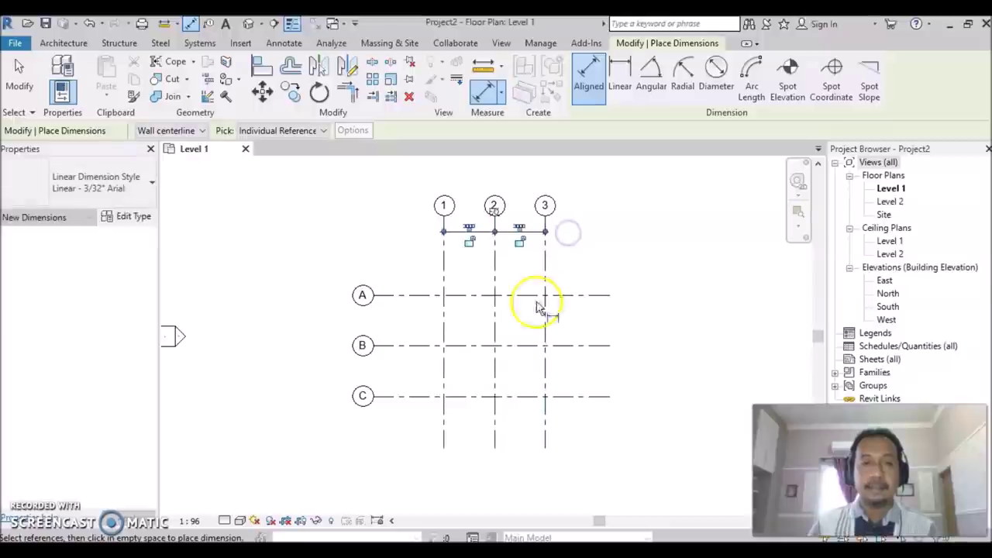
- Place a 3000 | 3000 aligned dimension through grids A, B and C to the left
{"action": "scroll", "coordinate": [472, 263], "scroll_direction": "up", "scroll_amount": 2}
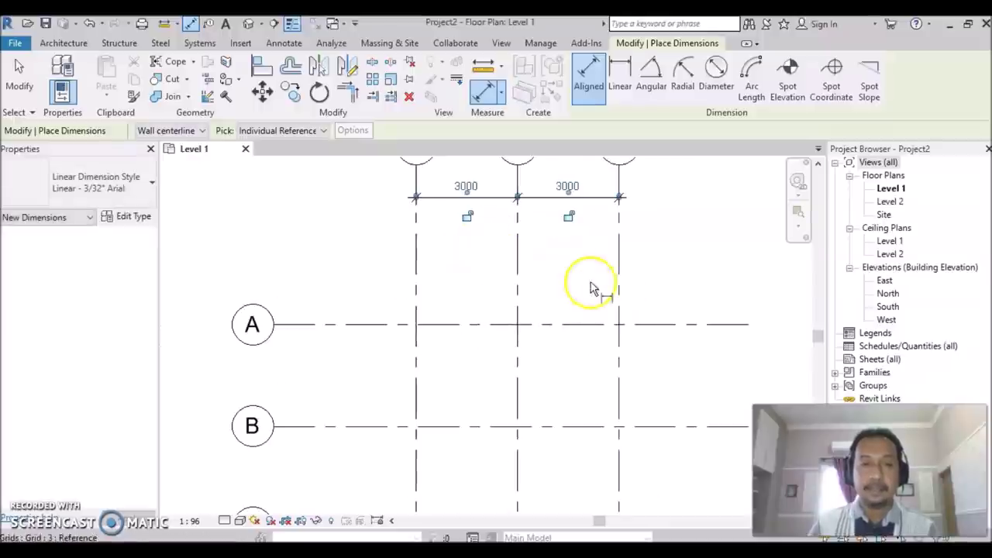
{"action": "middle_click_drag", "start_coordinate": [593, 284], "coordinate": [592, 379]}
{"action": "scroll", "coordinate": [631, 303], "scroll_direction": "up", "scroll_amount": 1}
{"action": "scroll", "coordinate": [631, 303], "scroll_direction": "up", "scroll_amount": 1}
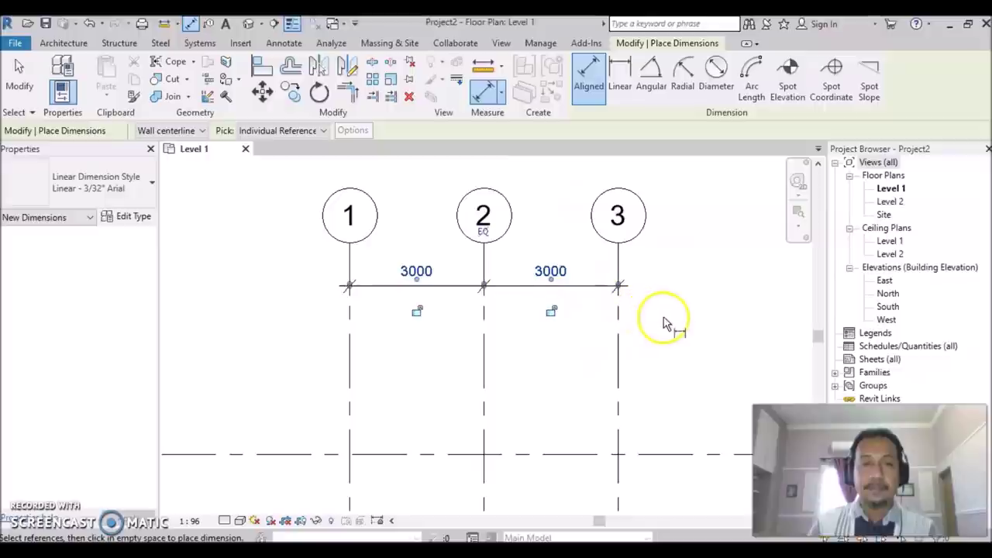
{"action": "middle_click_drag", "start_coordinate": [675, 325], "coordinate": [687, 355]}
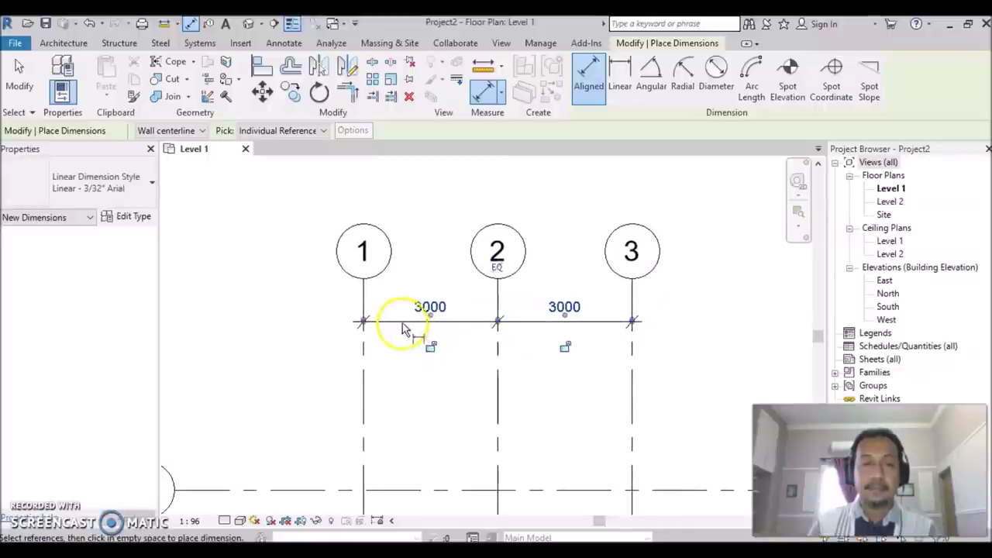
{"action": "scroll", "coordinate": [463, 427], "scroll_direction": "down", "scroll_amount": 1}
{"action": "mouse_move", "coordinate": [454, 434]}
{"action": "middle_mouse_down"}
{"action": "mouse_move", "coordinate": [466, 435]}
{"action": "mouse_move", "coordinate": [565, 334]}
{"action": "middle_mouse_up"}
{"action": "left_click", "coordinate": [406, 379]}
{"action": "left_click", "coordinate": [416, 465]}
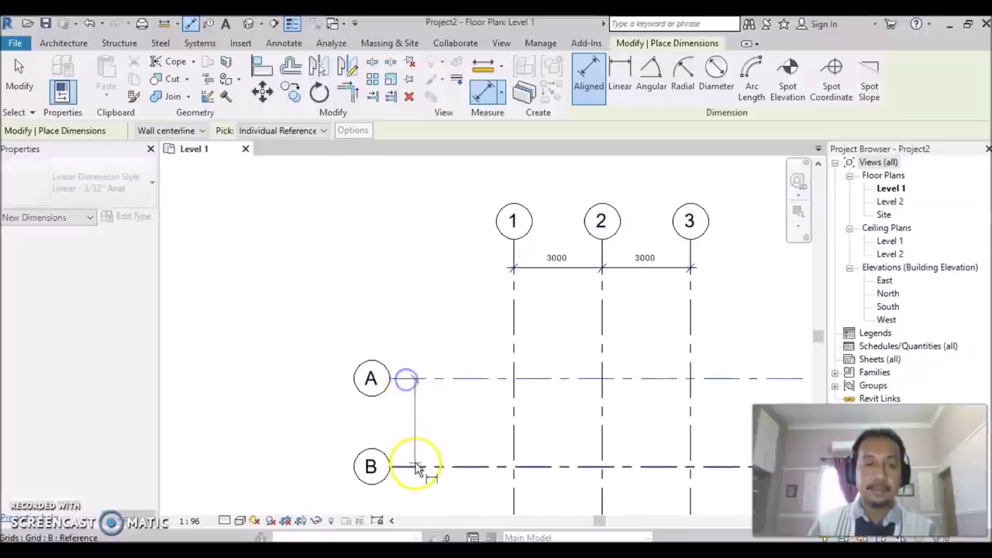
{"action": "left_click", "coordinate": [418, 468]}
{"action": "middle_click_drag", "start_coordinate": [430, 471], "coordinate": [448, 293]}
{"action": "left_click", "coordinate": [441, 290]}
{"action": "left_click", "coordinate": [439, 377]}
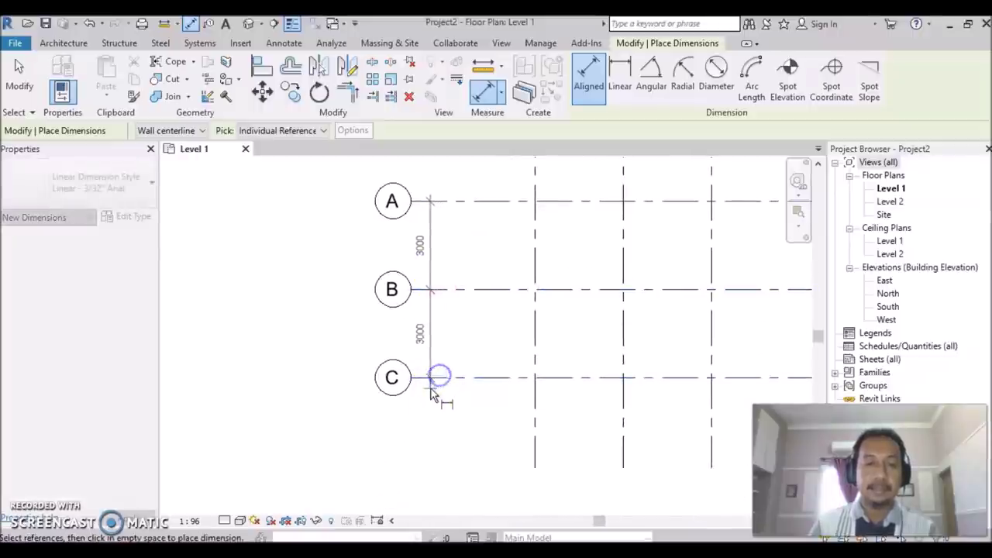
{"action": "left_click", "coordinate": [437, 395]}
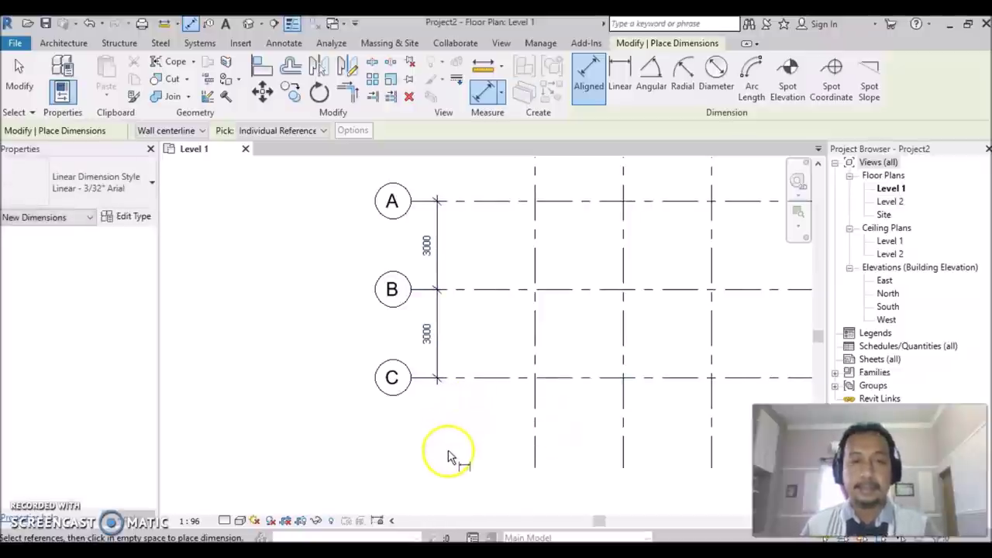
- End the dimension command and recentre the grid plan
{"action": "scroll", "coordinate": [449, 458], "scroll_direction": "up", "scroll_amount": 1}
{"action": "scroll", "coordinate": [450, 457], "scroll_direction": "down", "scroll_amount": 3}
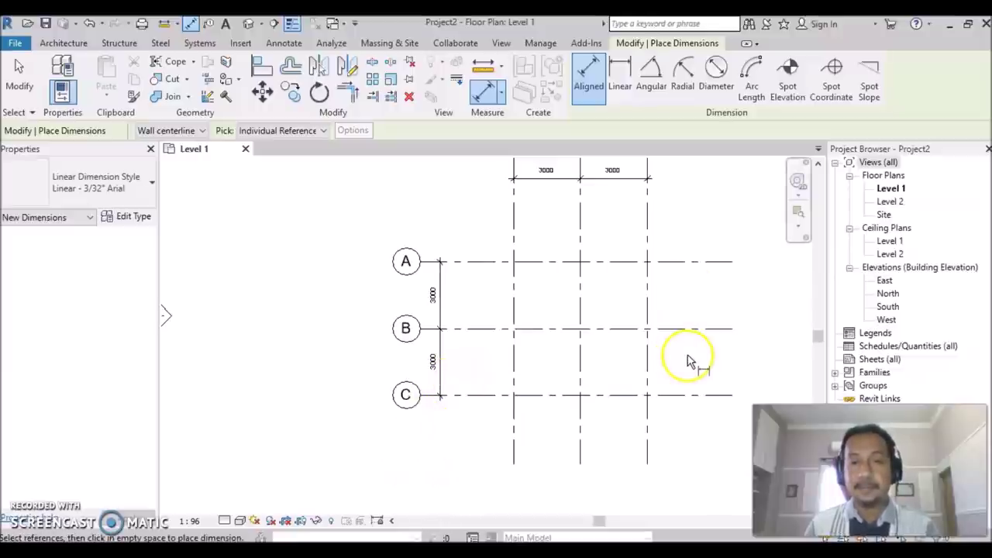
{"action": "scroll", "coordinate": [686, 361], "scroll_direction": "down", "scroll_amount": 2}
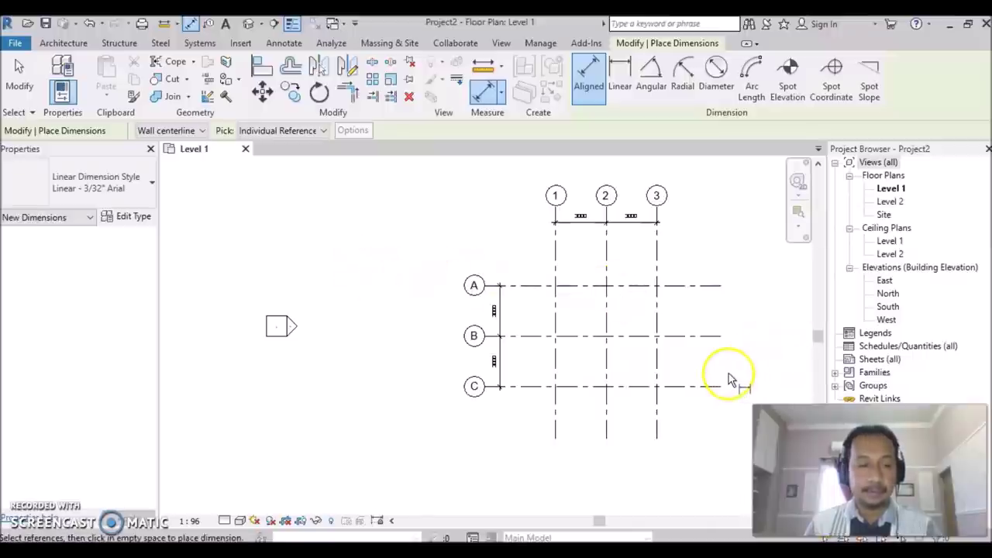
{"action": "key", "text": "Escape"}
{"action": "key", "text": "Escape"}
{"action": "middle_click_drag", "start_coordinate": [720, 369], "coordinate": [576, 390]}
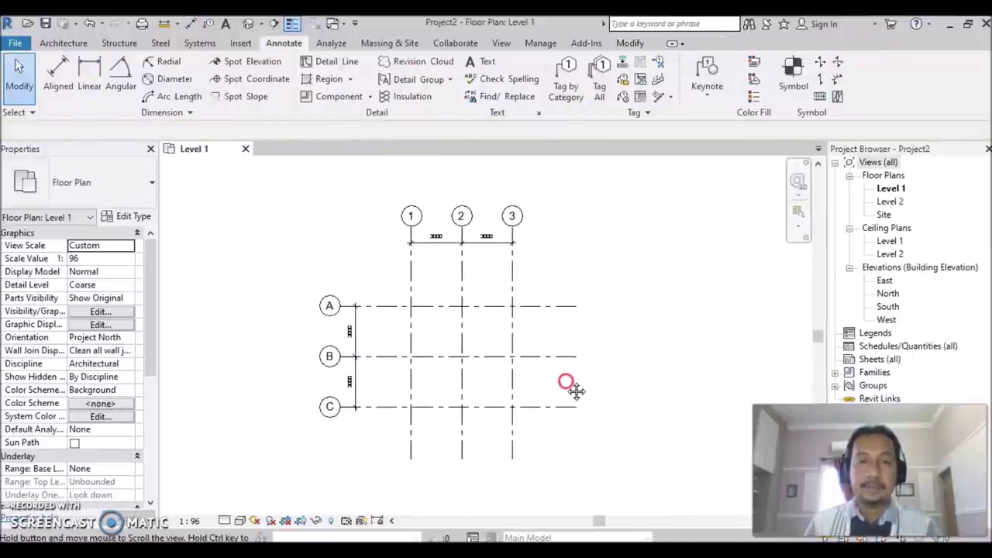
- Save the project as 'Pejabat Komuniti'
{"action": "scroll", "coordinate": [607, 342], "scroll_direction": "up", "scroll_amount": 1}
{"action": "middle_click_drag", "start_coordinate": [598, 348], "coordinate": [638, 348]}
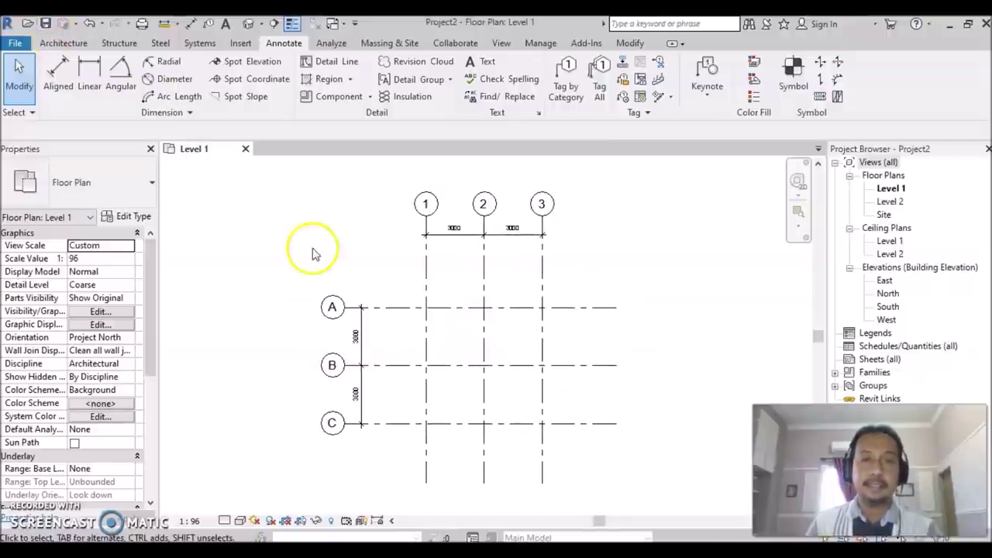
{"action": "left_click", "coordinate": [45, 25]}
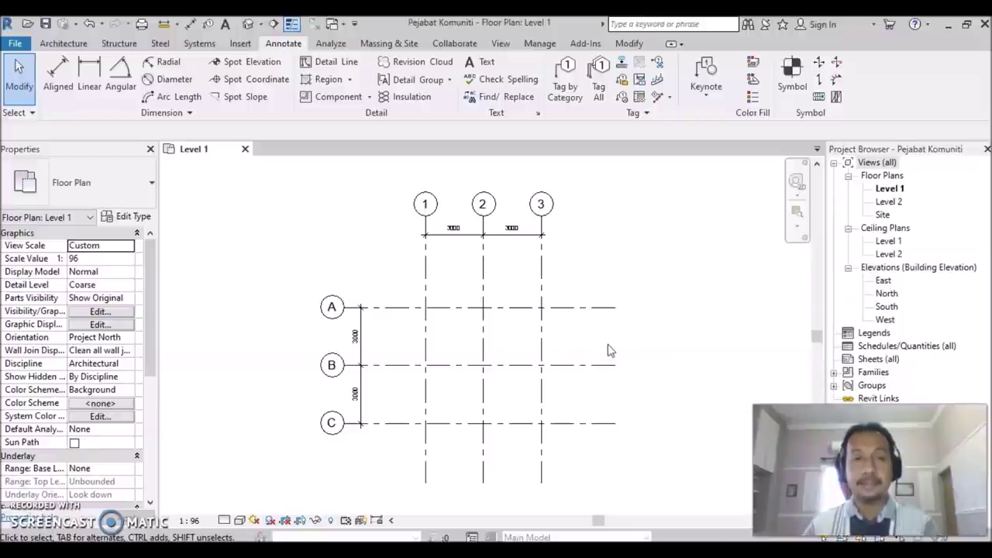
{"action": "left_click", "coordinate": [55, 46]}
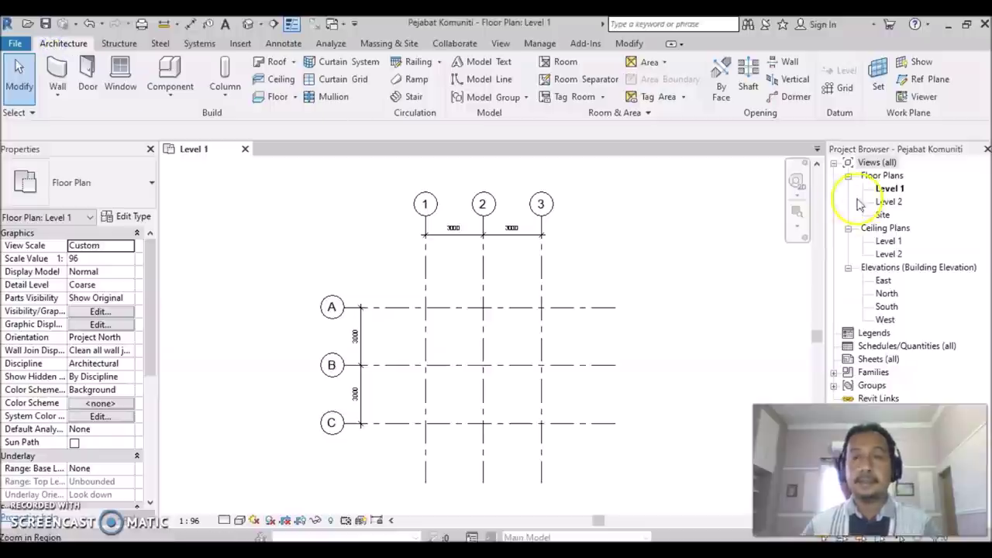
- Start the Grid tool in Pick Lines mode with a 3000 offset
{"action": "left_click", "coordinate": [842, 91]}
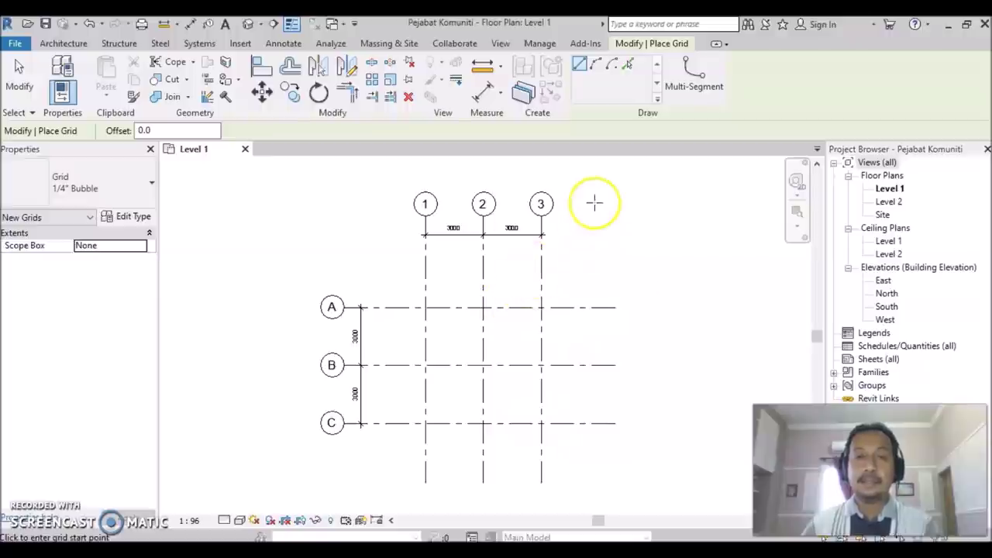
{"action": "left_click", "coordinate": [626, 66]}
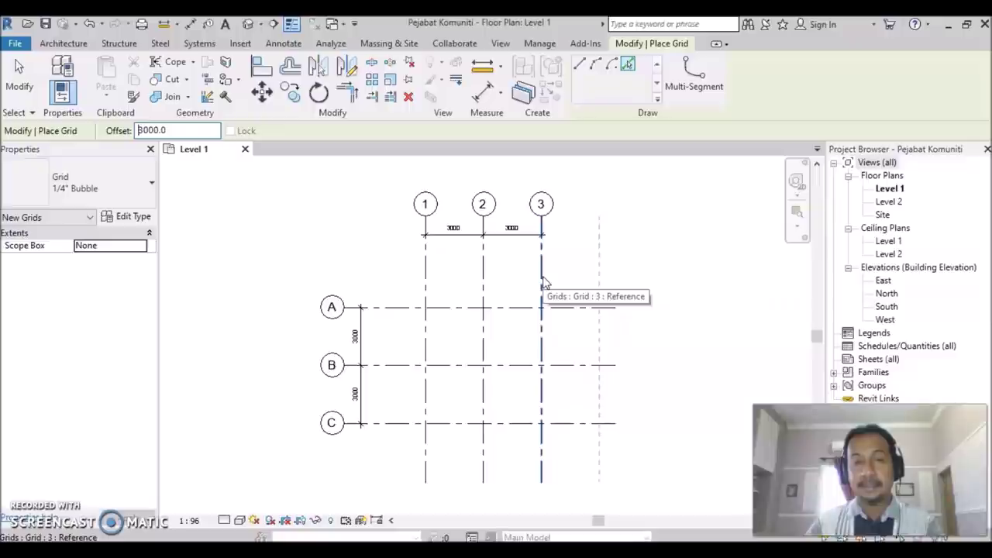
- Pick grid 3 to add grid D 3000 to its right
{"action": "left_click", "coordinate": [543, 277]}
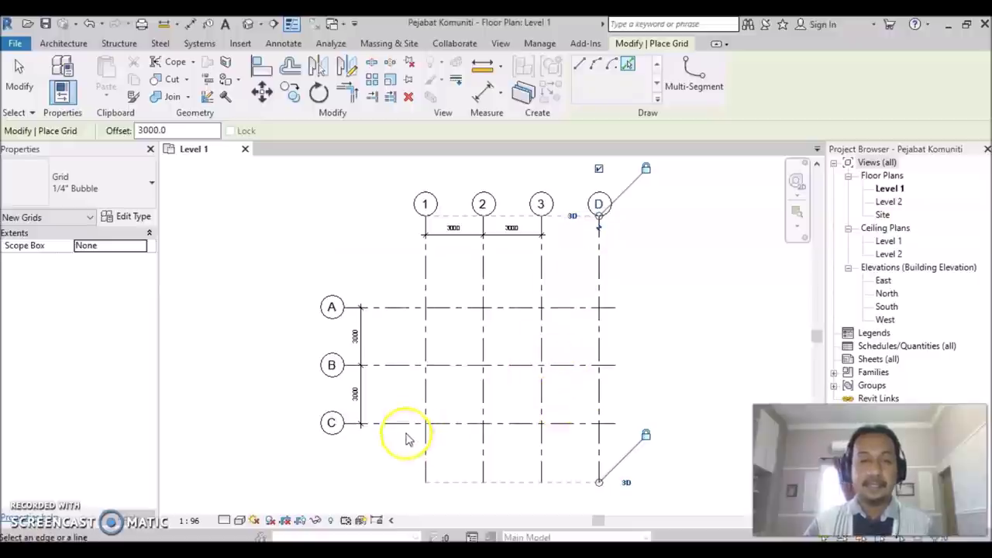
{"action": "scroll", "coordinate": [658, 365], "scroll_direction": "down", "scroll_amount": 1}
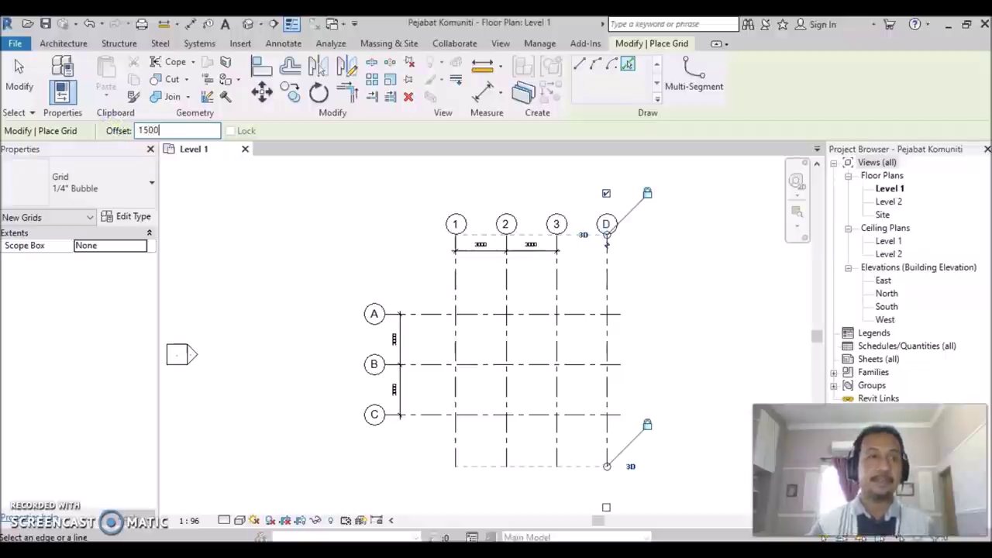
{"action": "scroll", "coordinate": [500, 437], "scroll_direction": "up", "scroll_amount": 1}
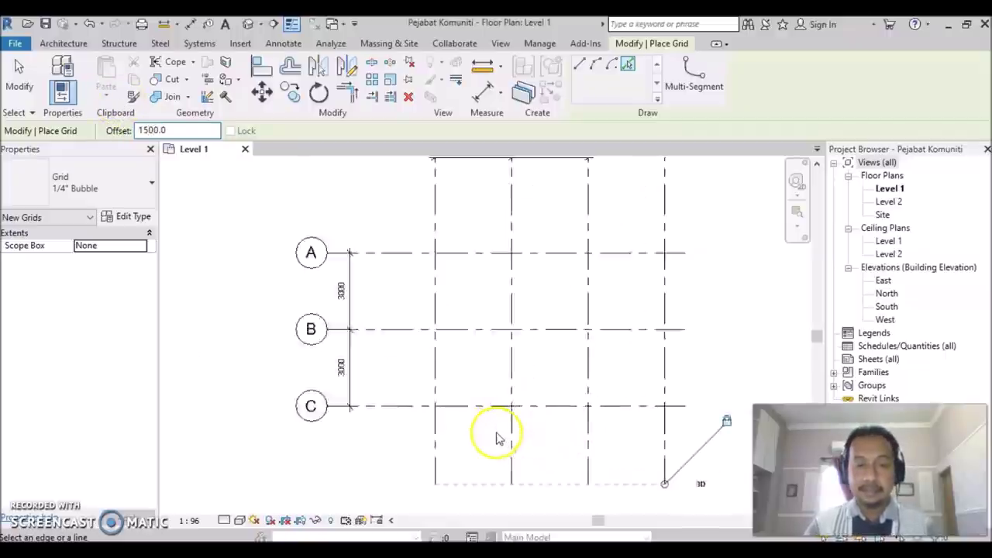
{"action": "scroll", "coordinate": [515, 434], "scroll_direction": "up", "scroll_amount": 1}
- With a 1500 offset, pick grid C to add grid E below it
{"action": "middle_click_drag", "start_coordinate": [553, 443], "coordinate": [532, 317]}
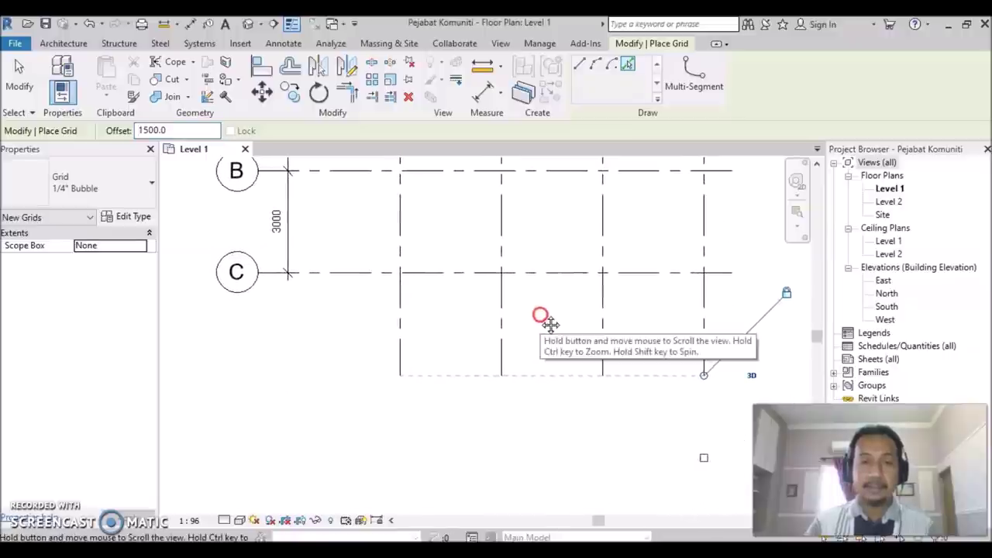
{"action": "left_click", "coordinate": [546, 281]}
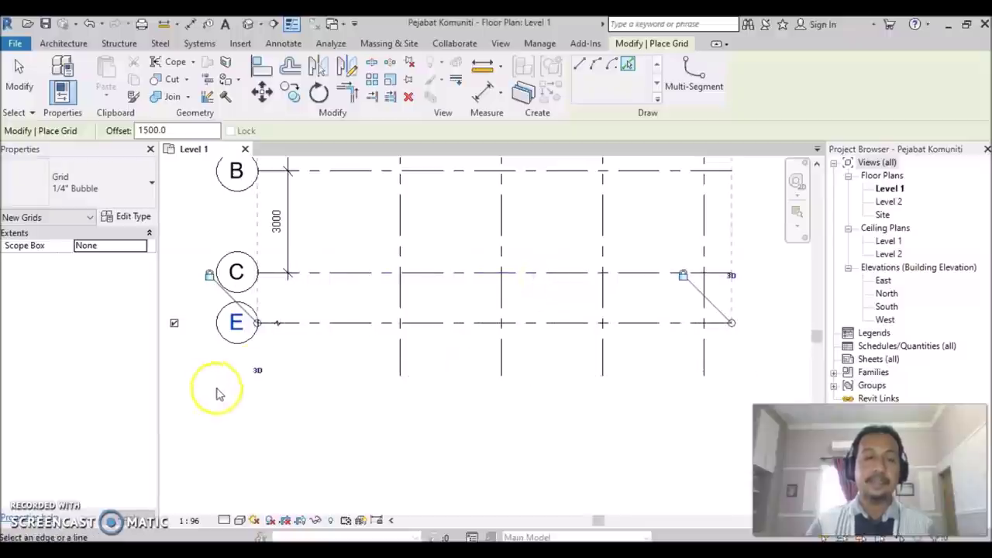
{"action": "scroll", "coordinate": [445, 401], "scroll_direction": "down", "scroll_amount": 2}
{"action": "scroll", "coordinate": [445, 401], "scroll_direction": "down", "scroll_amount": 2}
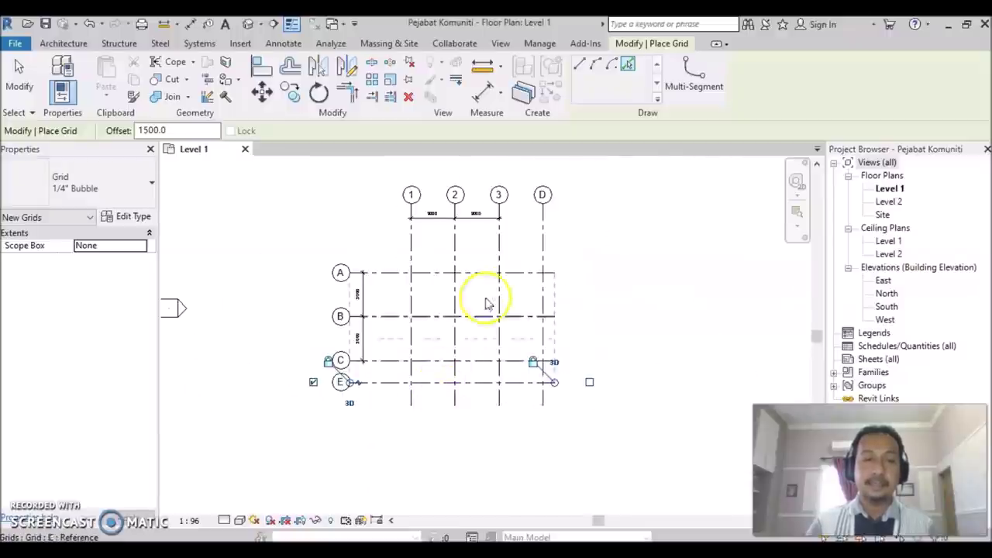
{"action": "scroll", "coordinate": [519, 241], "scroll_direction": "up", "scroll_amount": 1}
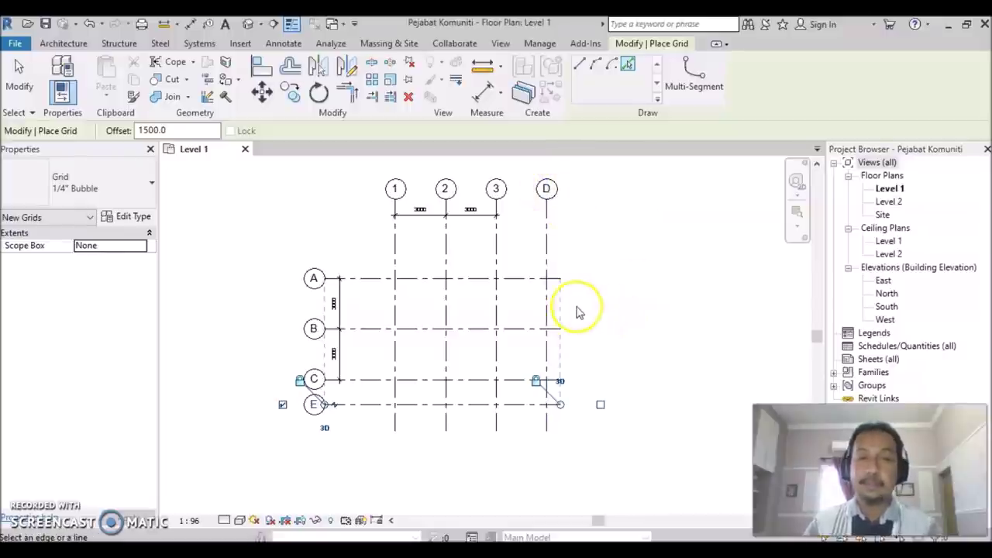
{"action": "scroll", "coordinate": [564, 205], "scroll_direction": "up", "scroll_amount": 1}
{"action": "scroll", "coordinate": [564, 205], "scroll_direction": "up", "scroll_amount": 1}
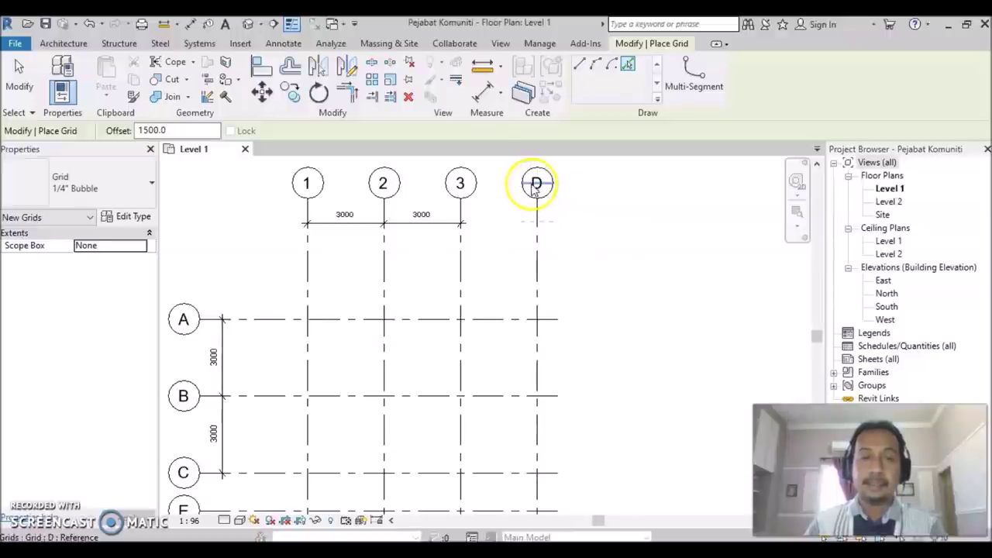
- Relabel the new vertical grid D as 4
{"action": "scroll", "coordinate": [534, 190], "scroll_direction": "up", "scroll_amount": 2}
{"action": "key", "text": "Escape"}
{"action": "left_click", "coordinate": [545, 194]}
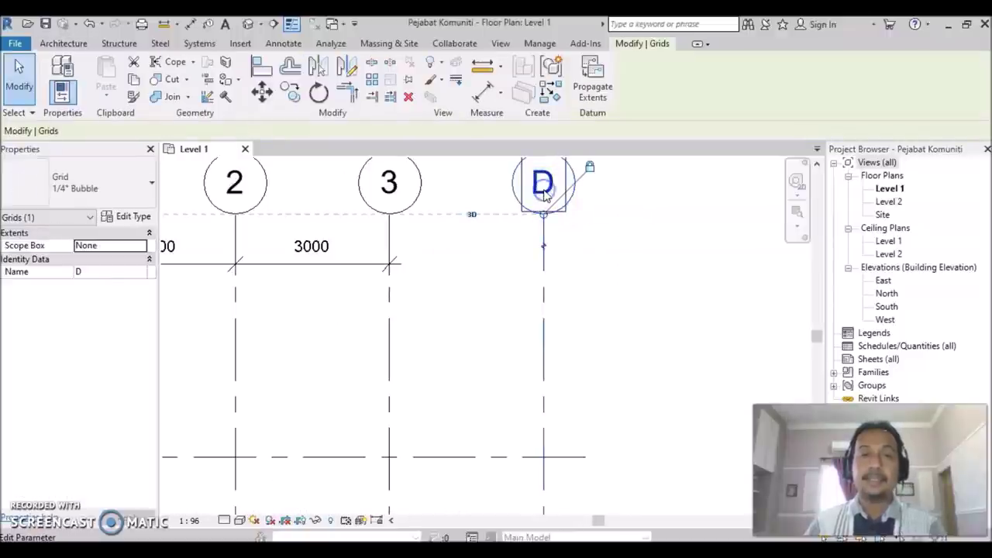
{"action": "left_click", "coordinate": [545, 190]}
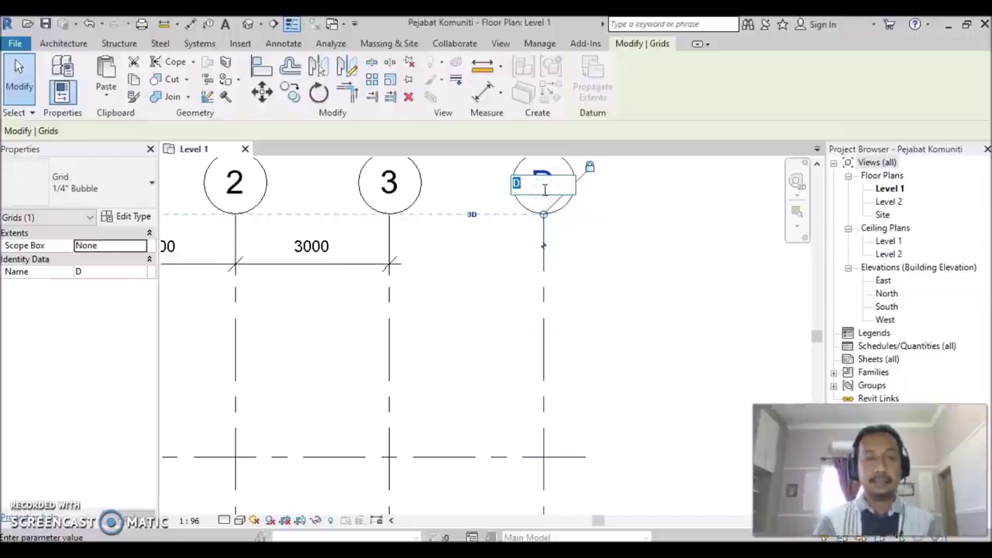
{"action": "type", "text": "4"}
{"action": "left_click", "coordinate": [608, 242]}
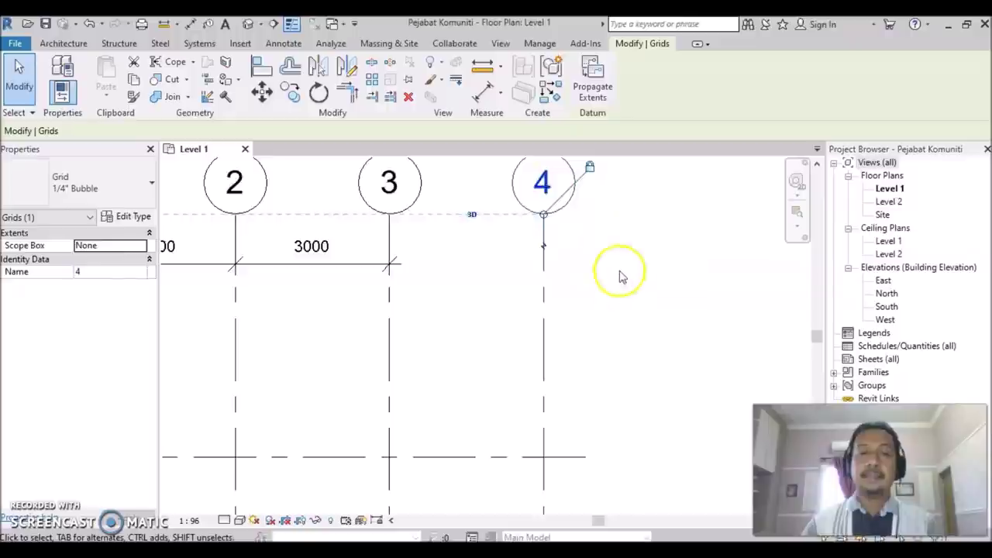
- Relabel the new horizontal grid E as D and deselect it
{"action": "scroll", "coordinate": [606, 255], "scroll_direction": "down", "scroll_amount": 1}
{"action": "scroll", "coordinate": [461, 394], "scroll_direction": "down", "scroll_amount": 1}
{"action": "middle_click_drag", "start_coordinate": [303, 456], "coordinate": [450, 193]}
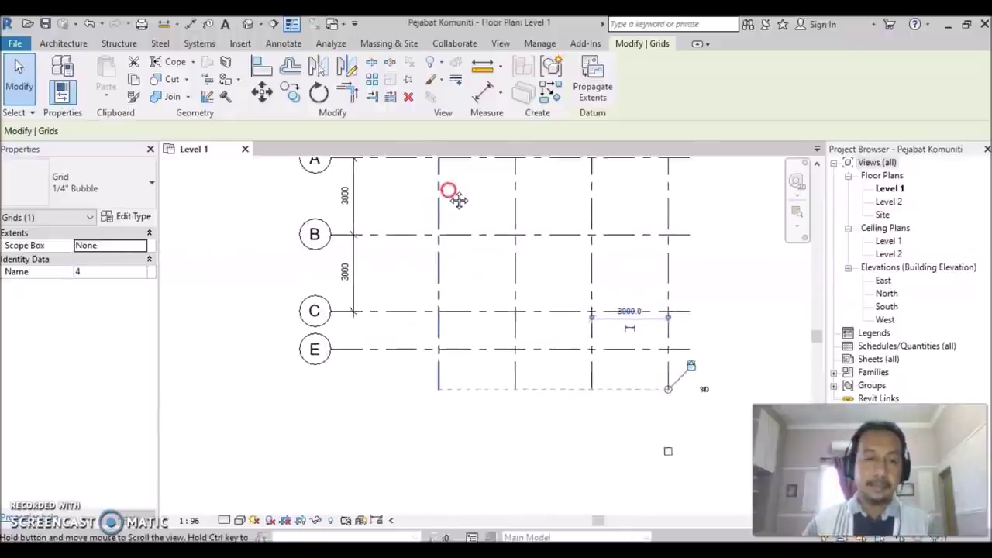
{"action": "left_click", "coordinate": [320, 346]}
{"action": "left_click", "coordinate": [319, 342]}
{"action": "type", "text": "D"}
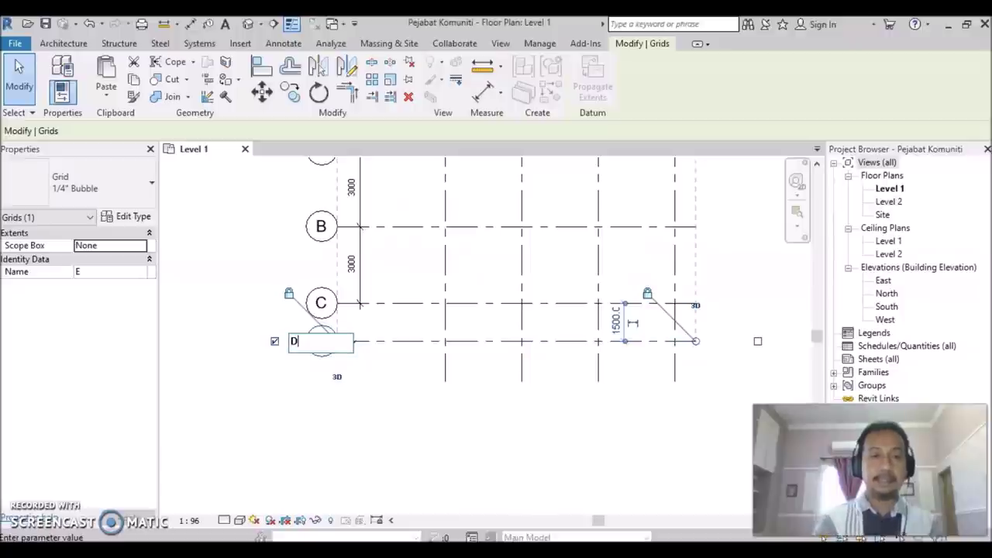
{"action": "key", "text": "Return"}
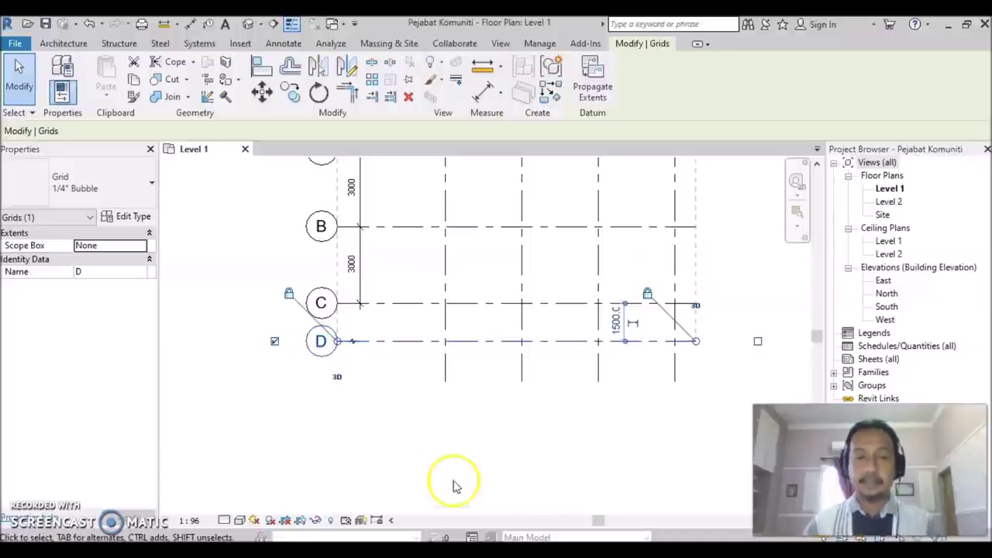
{"action": "left_click", "coordinate": [460, 439]}
{"action": "scroll", "coordinate": [527, 388], "scroll_direction": "down", "scroll_amount": 2}
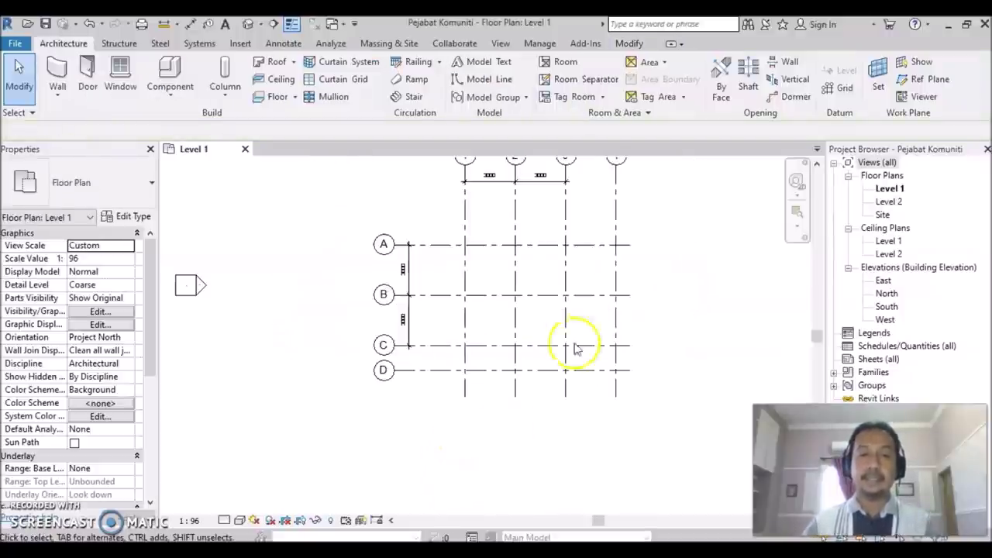
- Extend grid D's right end to line up with grids A–C
{"action": "middle_click_drag", "start_coordinate": [591, 213], "coordinate": [472, 299]}
{"action": "scroll", "coordinate": [496, 295], "scroll_direction": "up", "scroll_amount": 2}
{"action": "scroll", "coordinate": [496, 295], "scroll_direction": "up", "scroll_amount": 1}
{"action": "scroll", "coordinate": [496, 295], "scroll_direction": "up", "scroll_amount": 1}
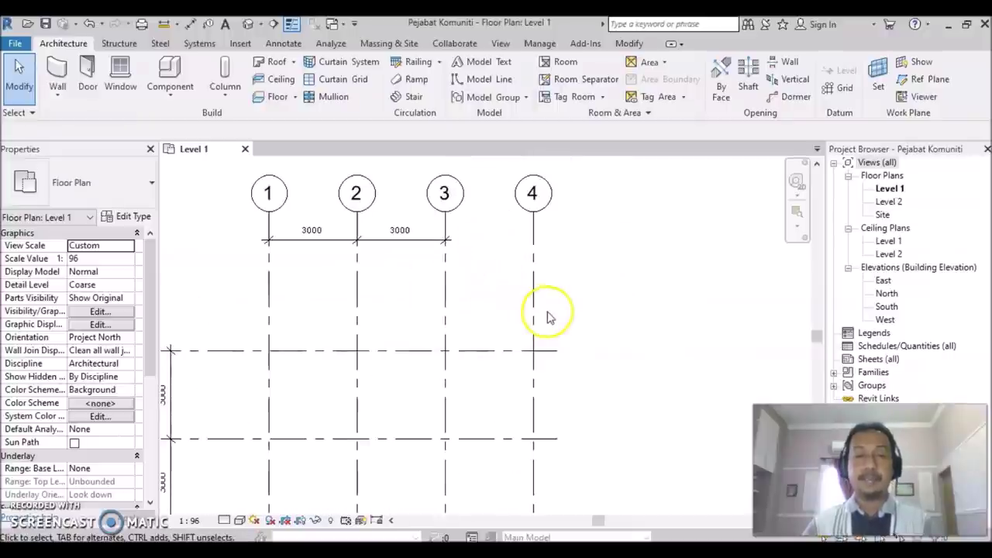
{"action": "scroll", "coordinate": [476, 396], "scroll_direction": "down", "scroll_amount": 1}
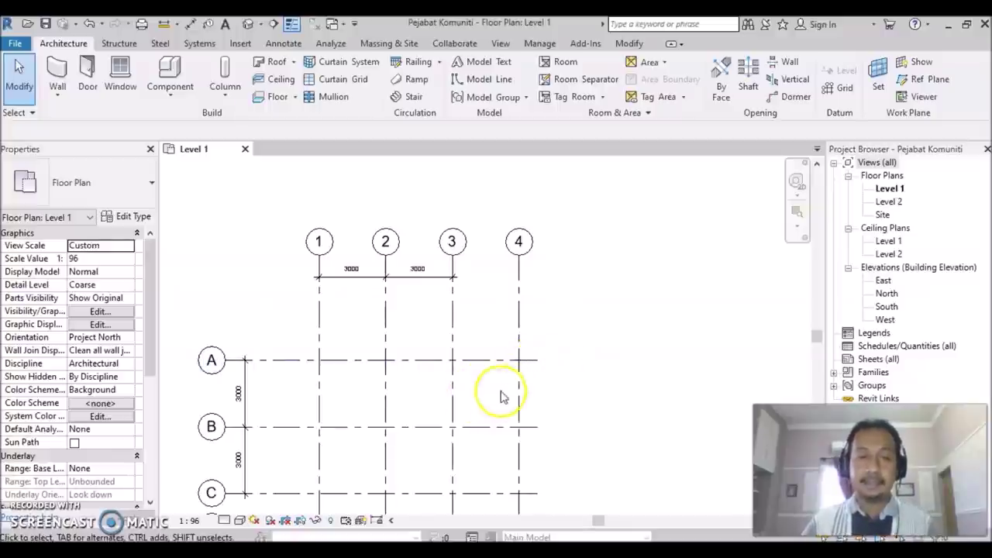
{"action": "scroll", "coordinate": [484, 380], "scroll_direction": "down", "scroll_amount": 1}
{"action": "scroll", "coordinate": [480, 365], "scroll_direction": "down", "scroll_amount": 1}
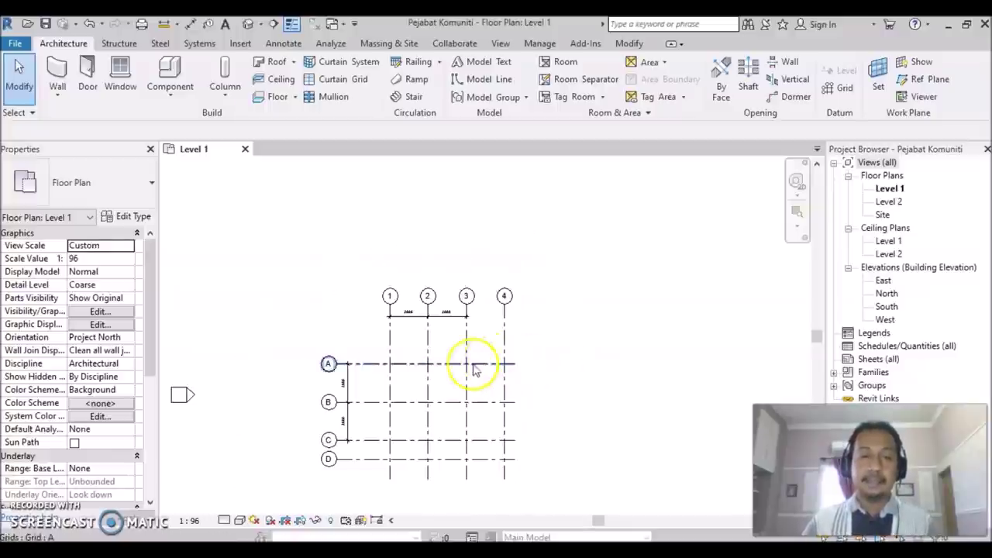
{"action": "middle_click_drag", "start_coordinate": [472, 388], "coordinate": [523, 273]}
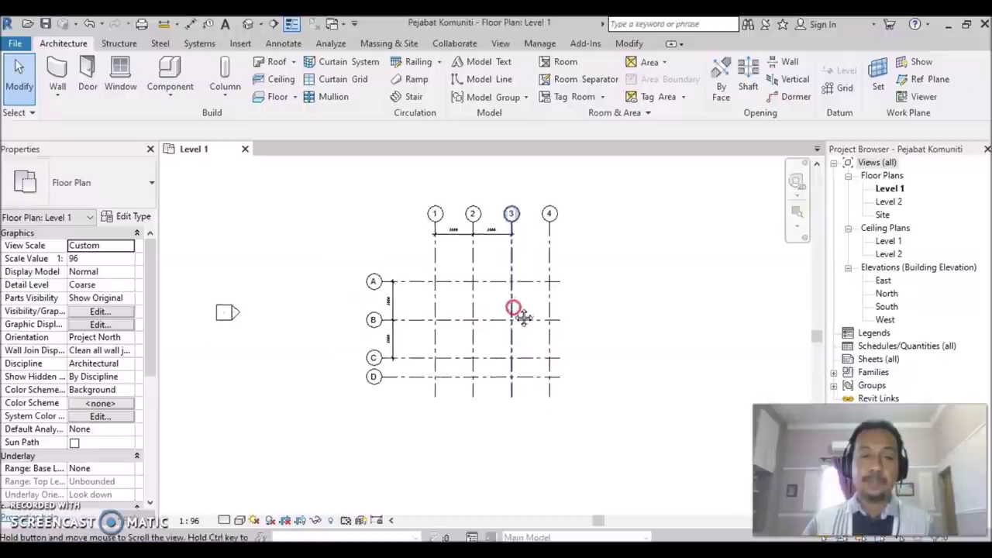
{"action": "scroll", "coordinate": [523, 279], "scroll_direction": "up", "scroll_amount": 1}
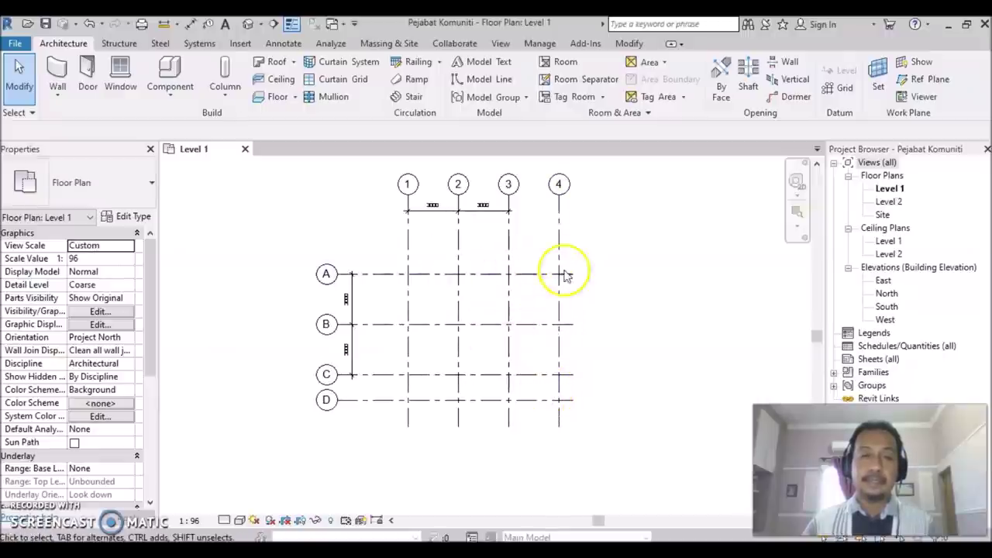
{"action": "left_click_drag", "start_coordinate": [527, 258], "coordinate": [383, 392]}
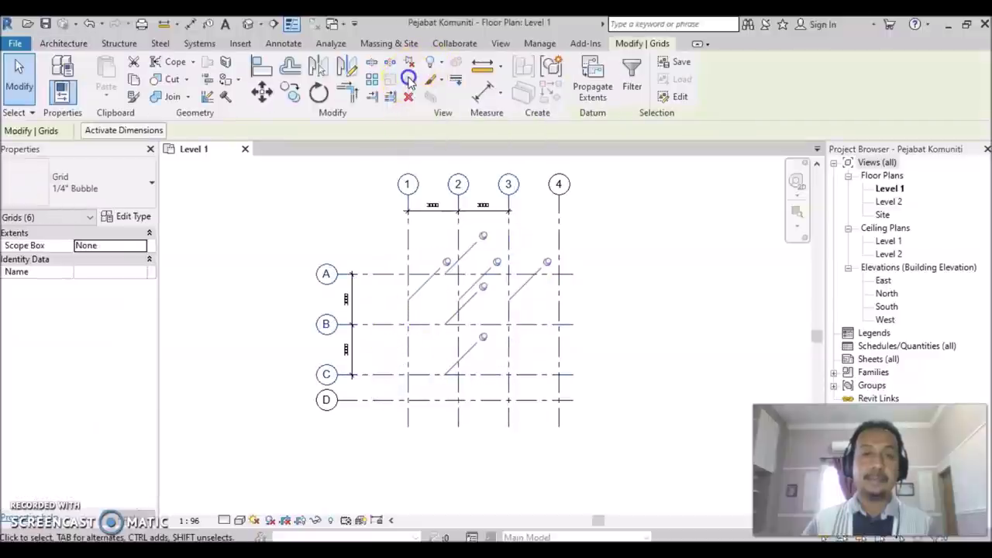
{"action": "left_click", "coordinate": [678, 358]}
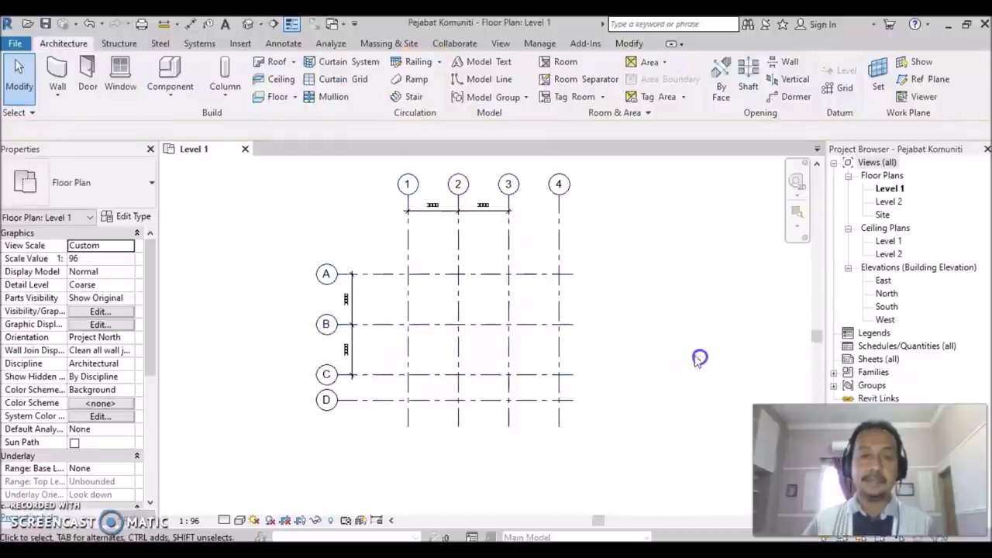
{"action": "left_click", "coordinate": [570, 409]}
{"action": "left_click_drag", "start_coordinate": [573, 401], "coordinate": [610, 400]}
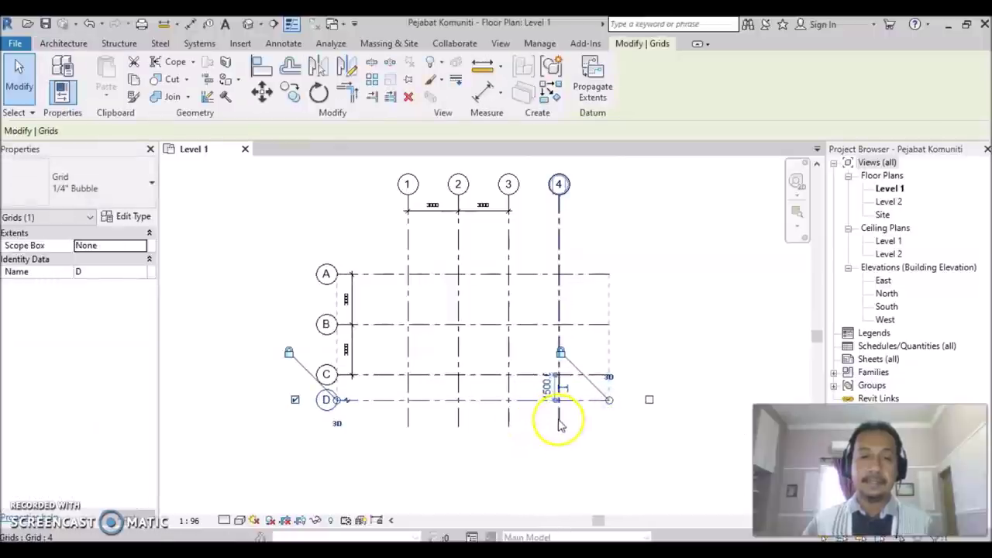
- Drag grid 4's bottom end down so grids 1–4 reach further below grid D
{"action": "left_click", "coordinate": [558, 419]}
{"action": "left_click_drag", "start_coordinate": [559, 433], "coordinate": [559, 455]}
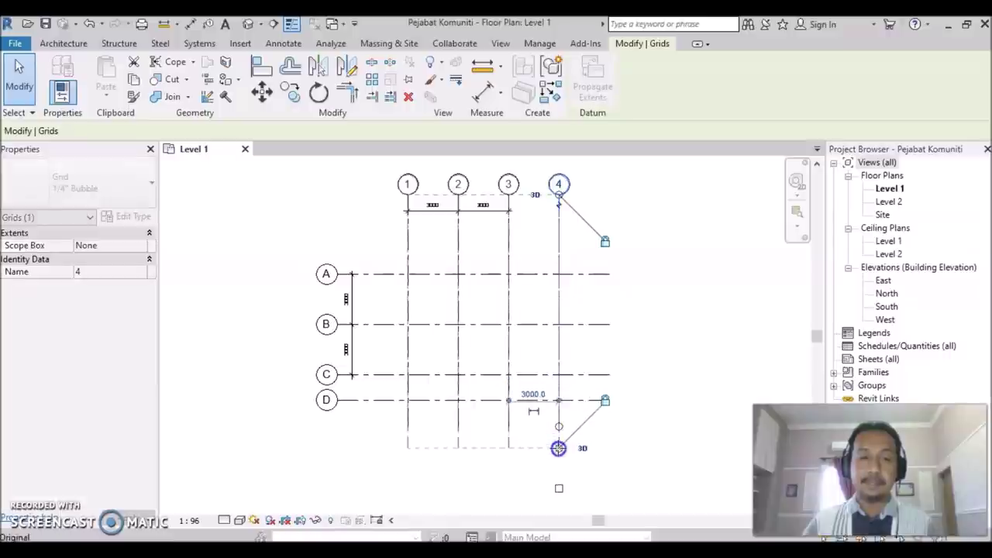
{"action": "left_click", "coordinate": [685, 358]}
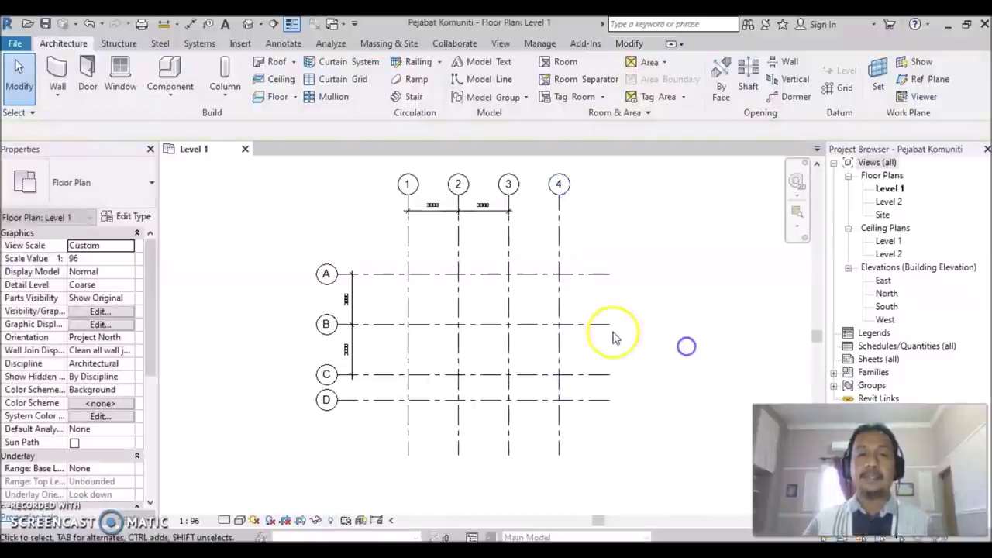
- Crossing-select all grid lines to review them, then clear the selection
{"action": "scroll", "coordinate": [521, 246], "scroll_direction": "up", "scroll_amount": 1}
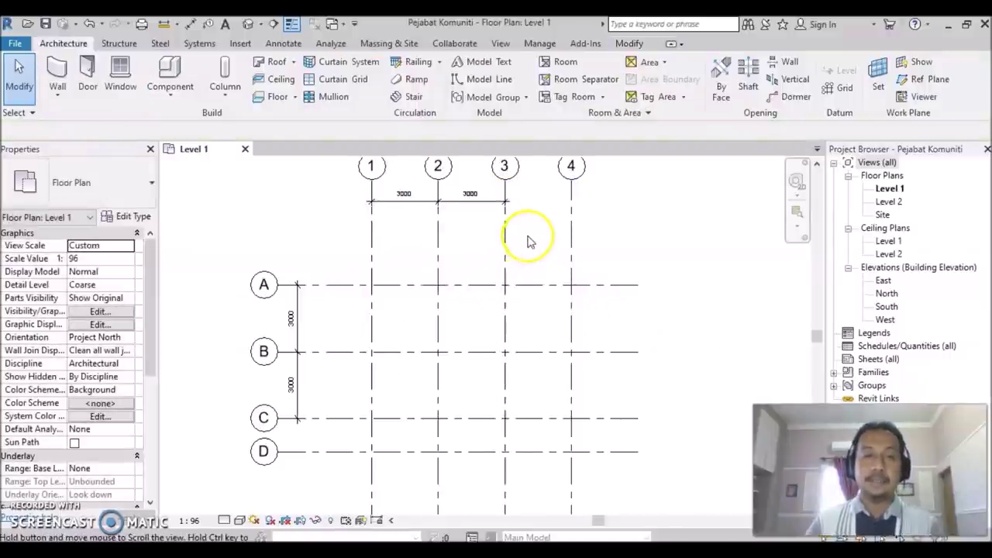
{"action": "middle_click_drag", "start_coordinate": [527, 239], "coordinate": [538, 268]}
{"action": "scroll", "coordinate": [515, 331], "scroll_direction": "down", "scroll_amount": 1}
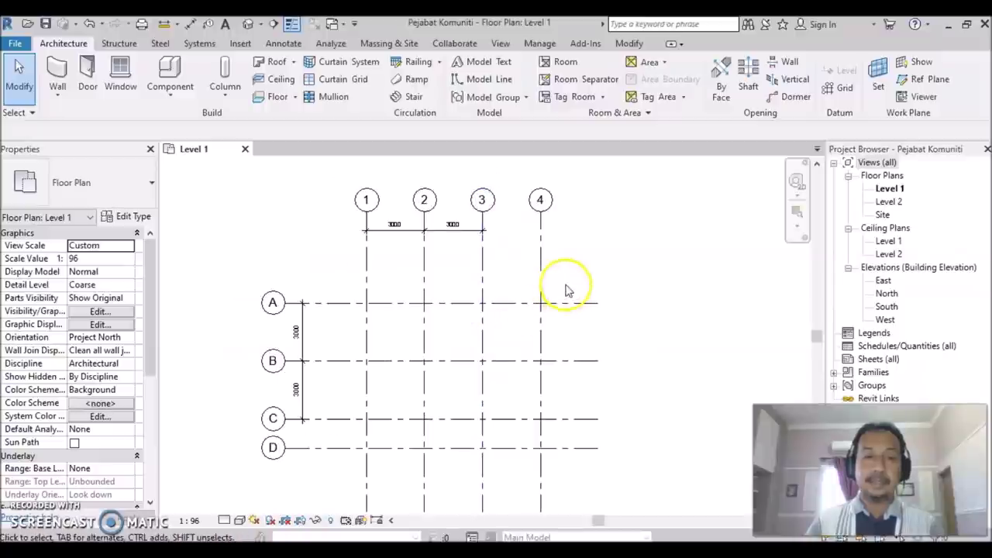
{"action": "left_click_drag", "start_coordinate": [571, 285], "coordinate": [342, 469]}
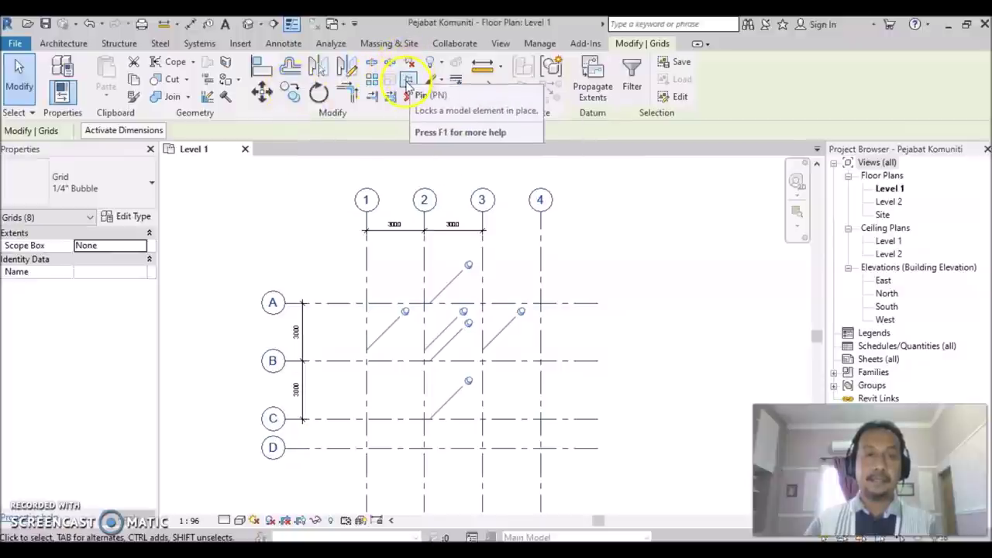
{"action": "left_click", "coordinate": [654, 387]}
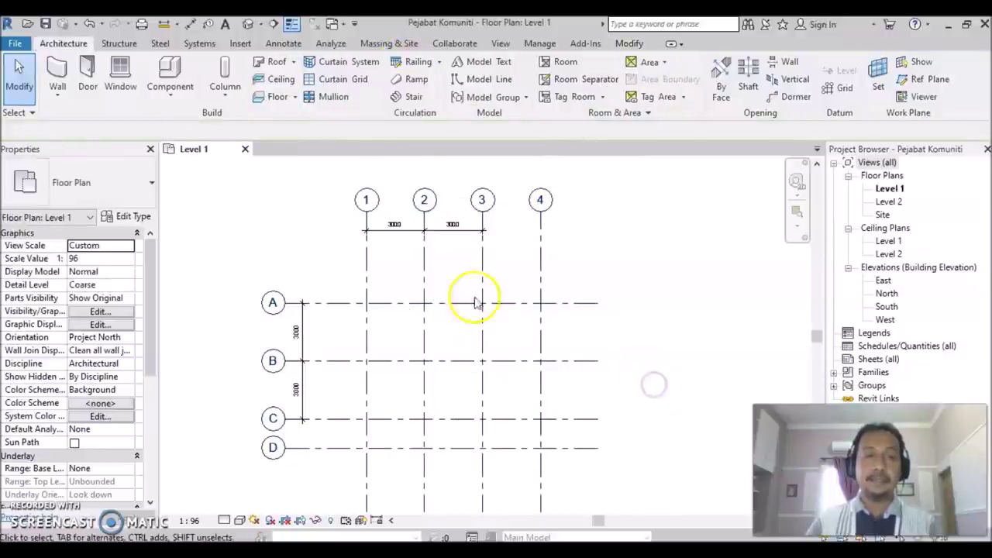
{"action": "scroll", "coordinate": [491, 244], "scroll_direction": "up", "scroll_amount": 2}
{"action": "scroll", "coordinate": [491, 254], "scroll_direction": "up", "scroll_amount": 1}
{"action": "middle_click_drag", "start_coordinate": [507, 264], "coordinate": [499, 341]}
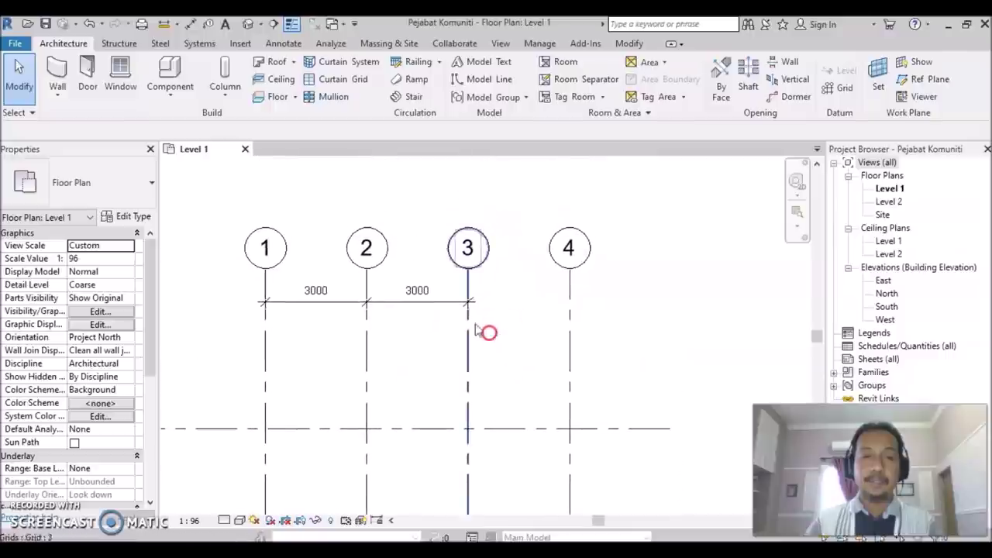
{"action": "left_click", "coordinate": [281, 43]}
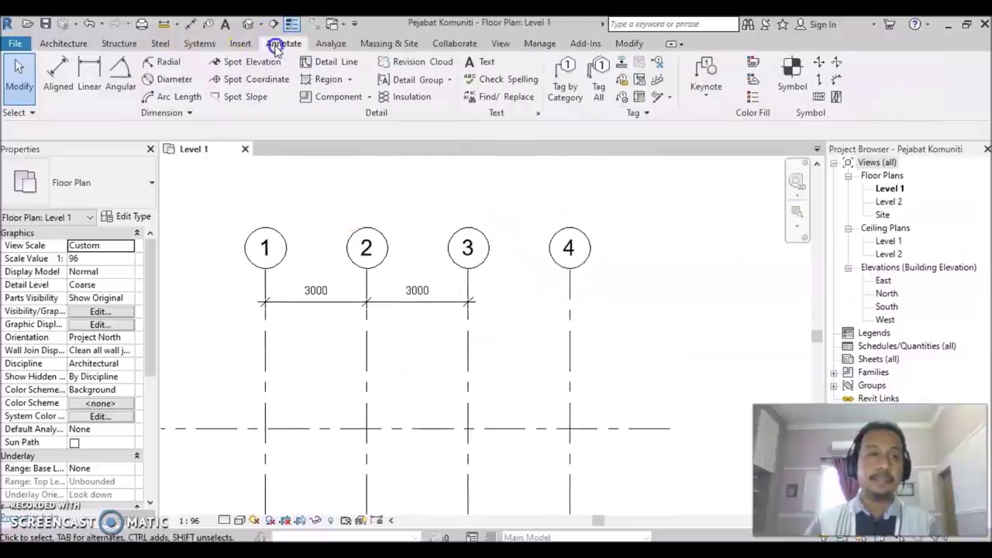
- Add an aligned dimension for the 3000 spacing between grids 3 and 4
{"action": "left_click", "coordinate": [54, 74]}
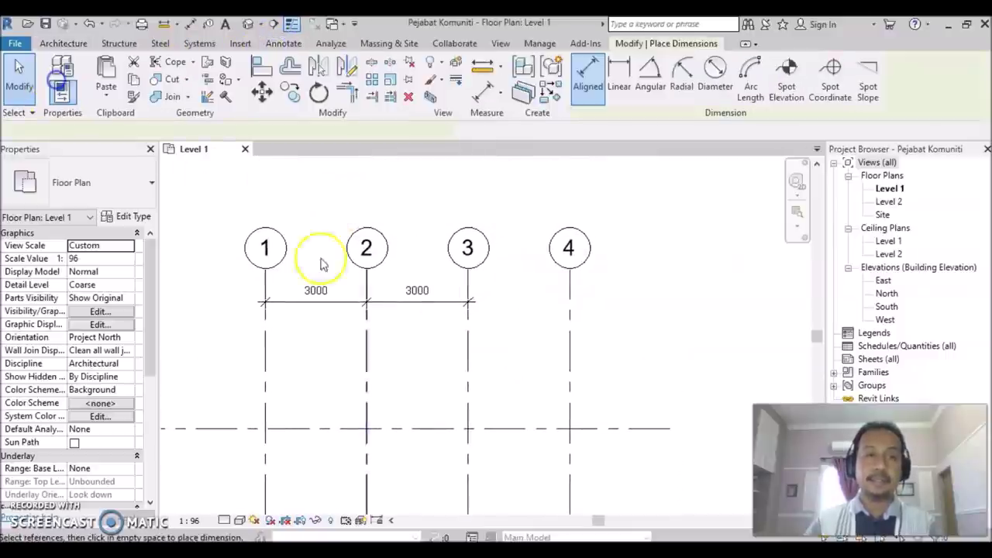
{"action": "left_click", "coordinate": [467, 311]}
{"action": "left_click", "coordinate": [571, 321]}
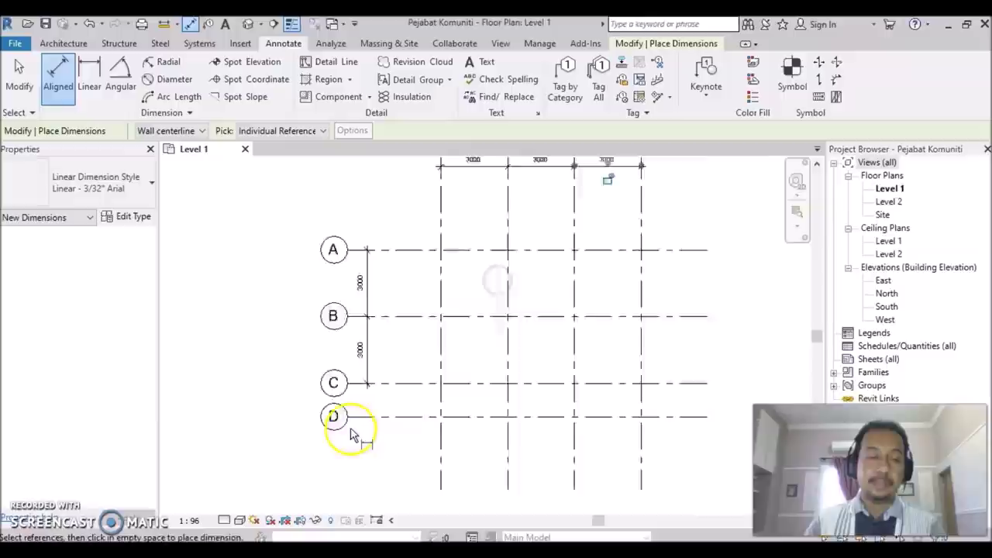
{"action": "scroll", "coordinate": [365, 419], "scroll_direction": "up", "scroll_amount": 2}
- Dimension the 1500 spacing between grids C and D beside the other dimensions, redoing a misplaced attempt
{"action": "left_click", "coordinate": [454, 332]}
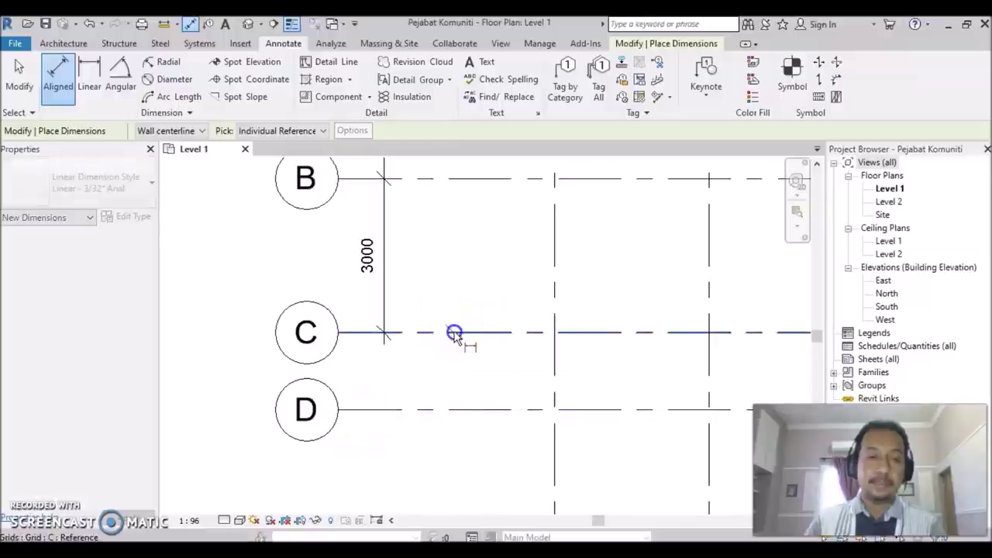
{"action": "left_click", "coordinate": [454, 409]}
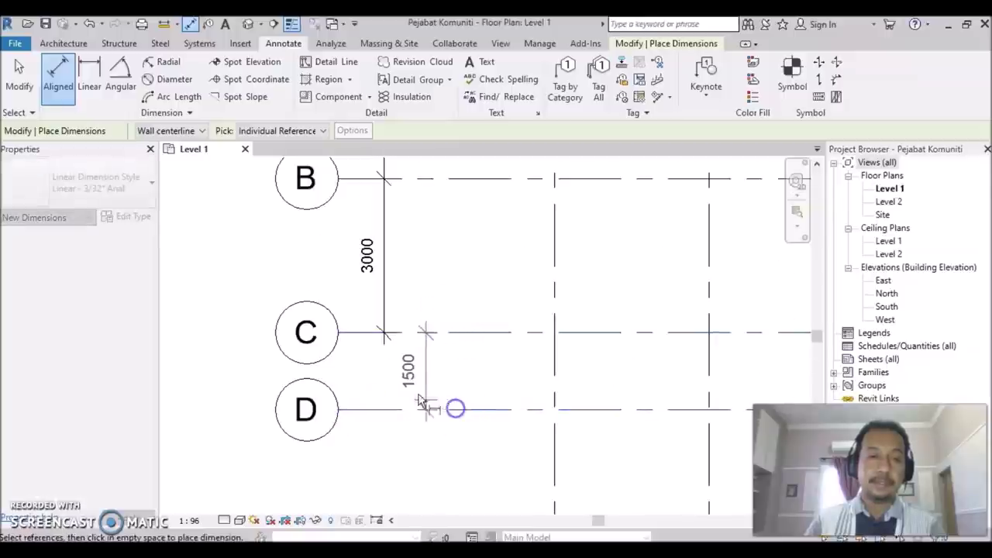
{"action": "left_click", "coordinate": [377, 384]}
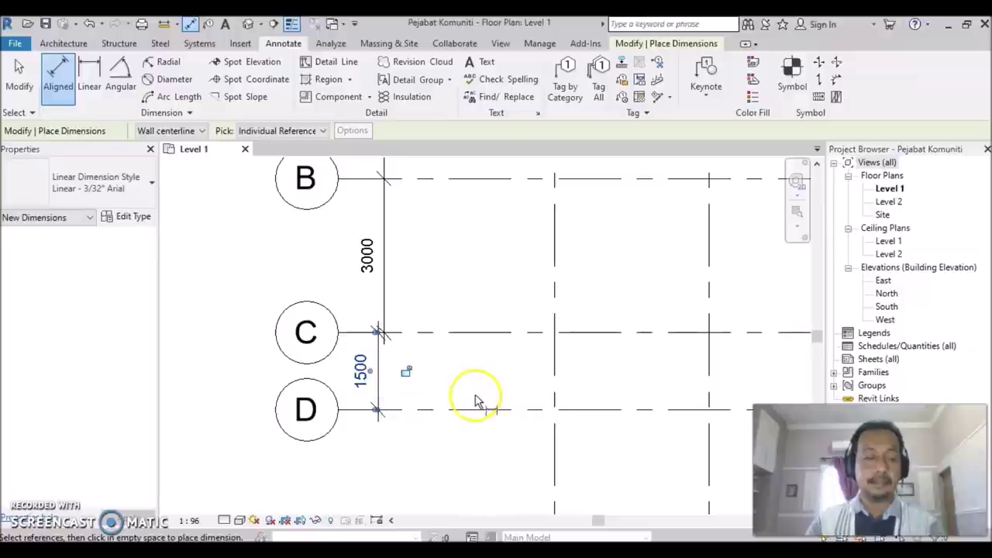
{"action": "key", "text": "ctrl+z"}
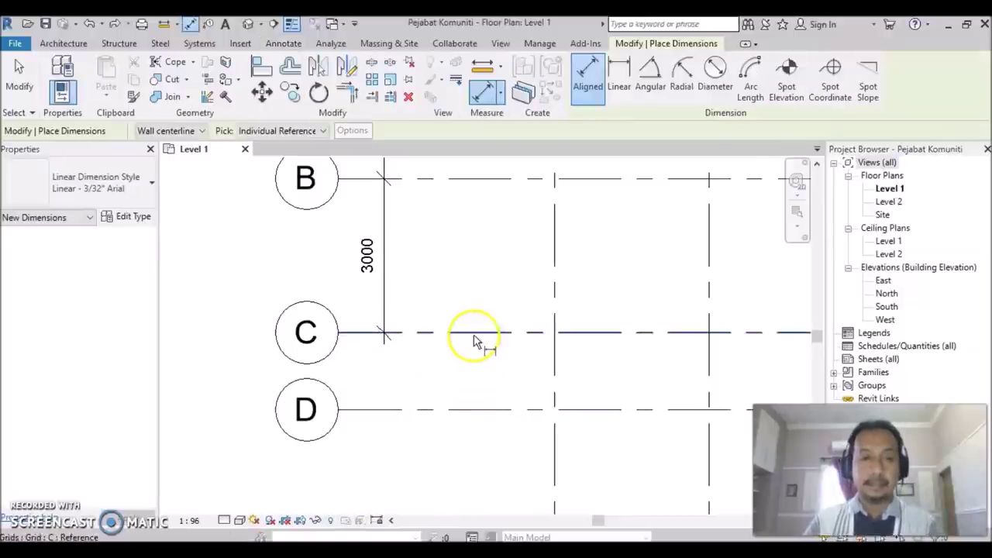
{"action": "left_click", "coordinate": [473, 335]}
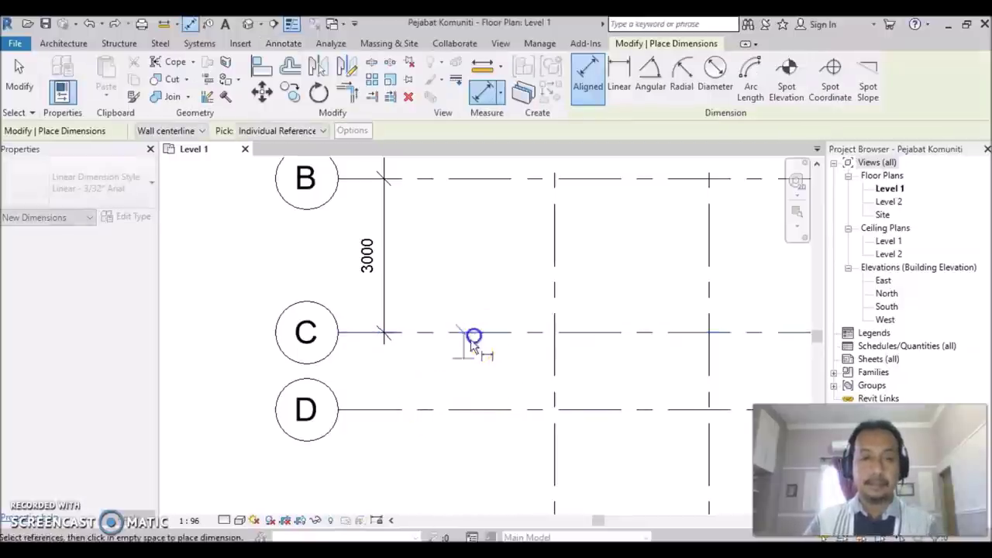
{"action": "left_click", "coordinate": [465, 409]}
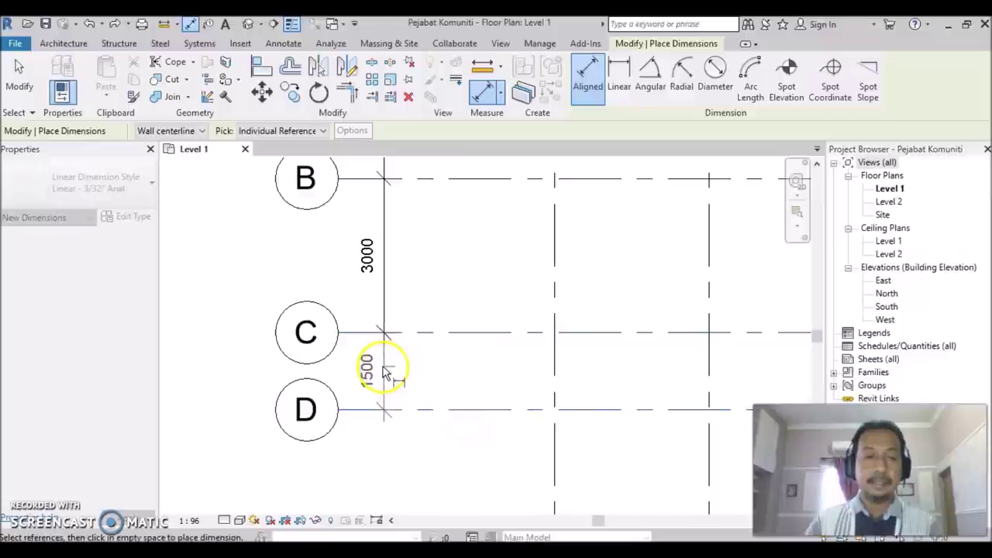
{"action": "left_click", "coordinate": [383, 370]}
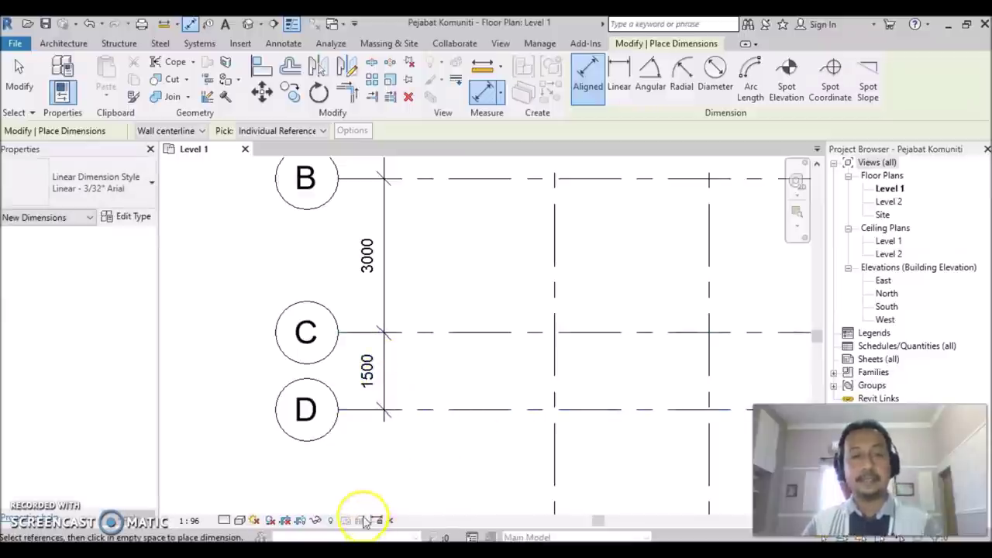
- Zoom out to show the whole grid with all its dimension strings
{"action": "scroll", "coordinate": [445, 419], "scroll_direction": "down", "scroll_amount": 2}
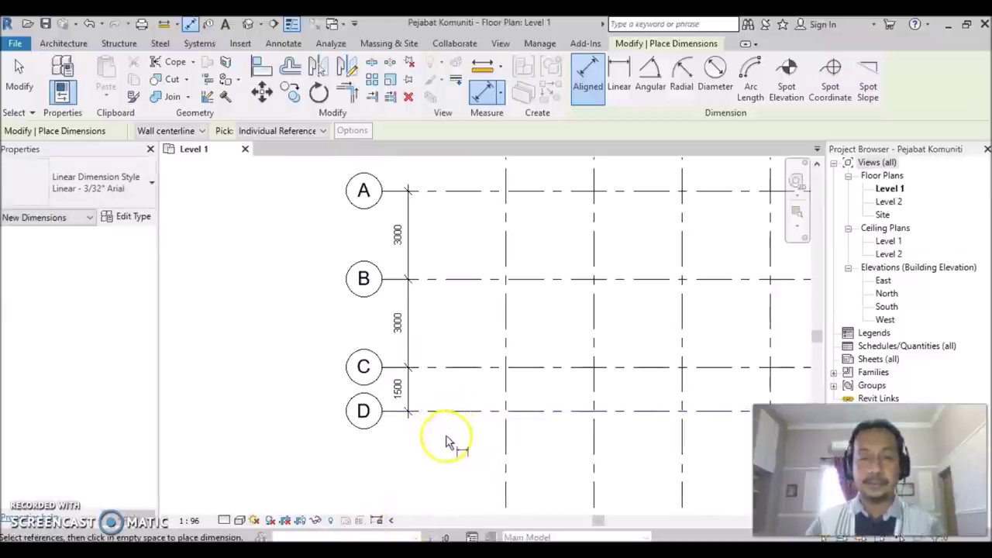
{"action": "scroll", "coordinate": [516, 382], "scroll_direction": "down", "scroll_amount": 2}
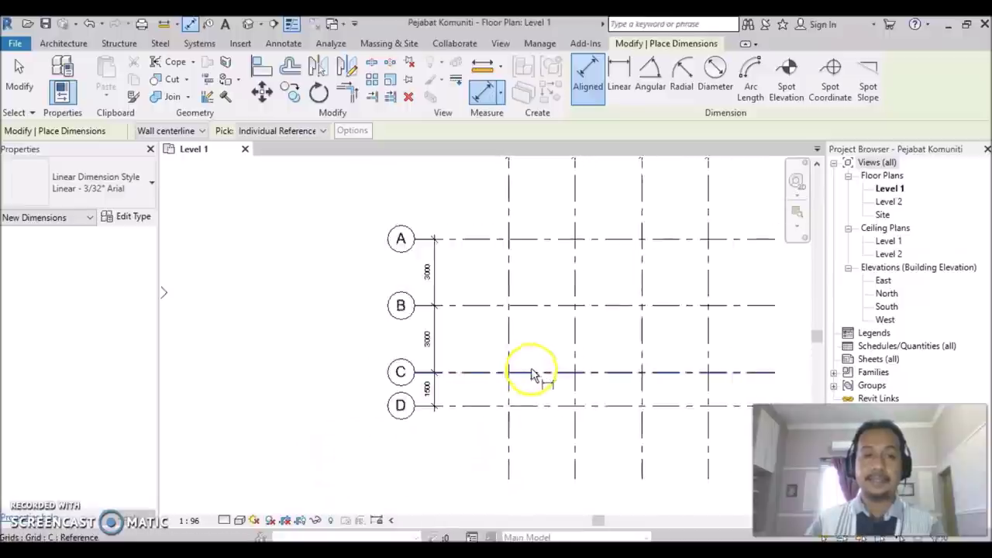
{"action": "scroll", "coordinate": [533, 375], "scroll_direction": "down", "scroll_amount": 1}
{"action": "middle_click_drag", "start_coordinate": [602, 343], "coordinate": [488, 381]}
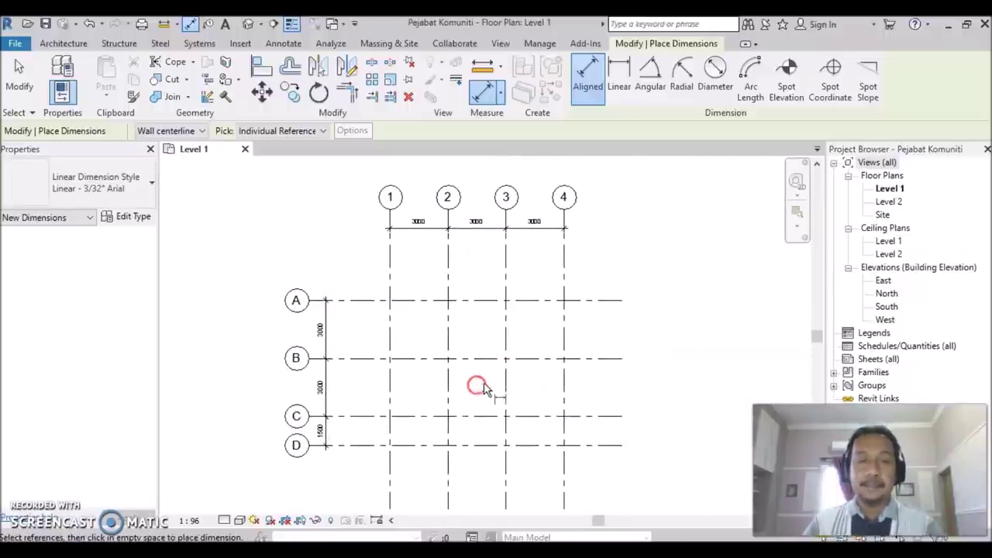
{"action": "left_click", "coordinate": [617, 393]}
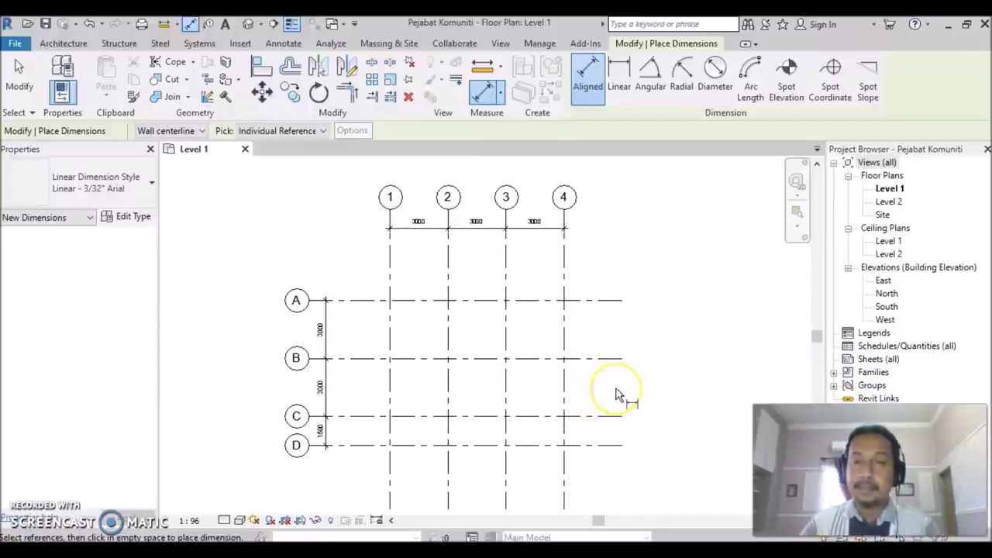
{"action": "left_click", "coordinate": [673, 392]}
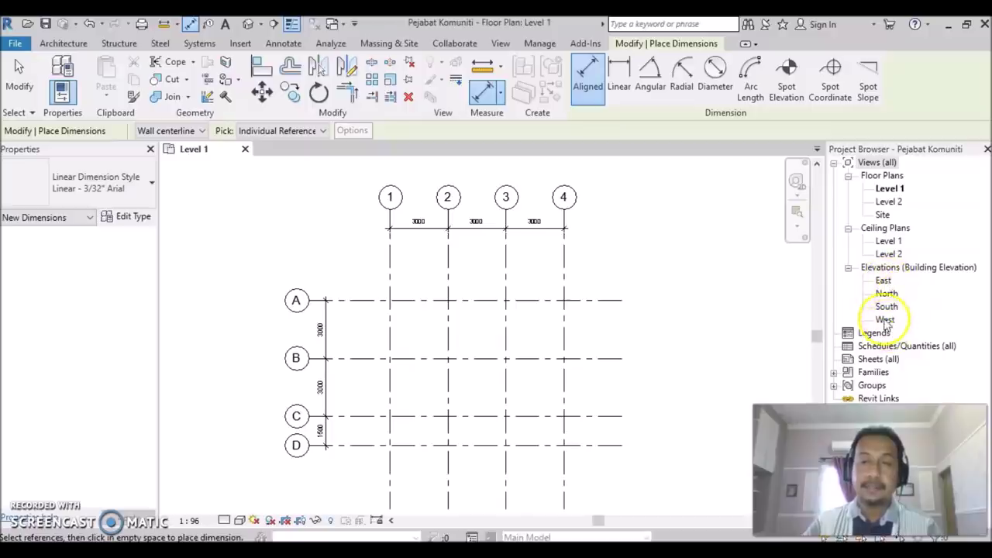
{"action": "double_click", "coordinate": [884, 282]}
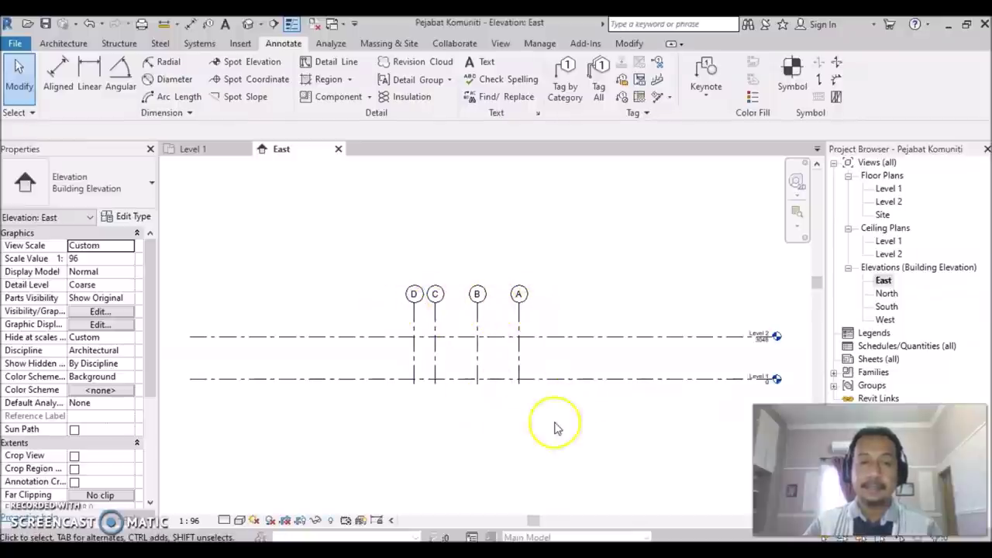
{"action": "scroll", "coordinate": [632, 411], "scroll_direction": "up", "scroll_amount": 2}
{"action": "mouse_move", "coordinate": [626, 416]}
{"action": "middle_mouse_down"}
{"action": "mouse_move", "coordinate": [541, 416]}
{"action": "mouse_move", "coordinate": [509, 404]}
{"action": "middle_mouse_up"}
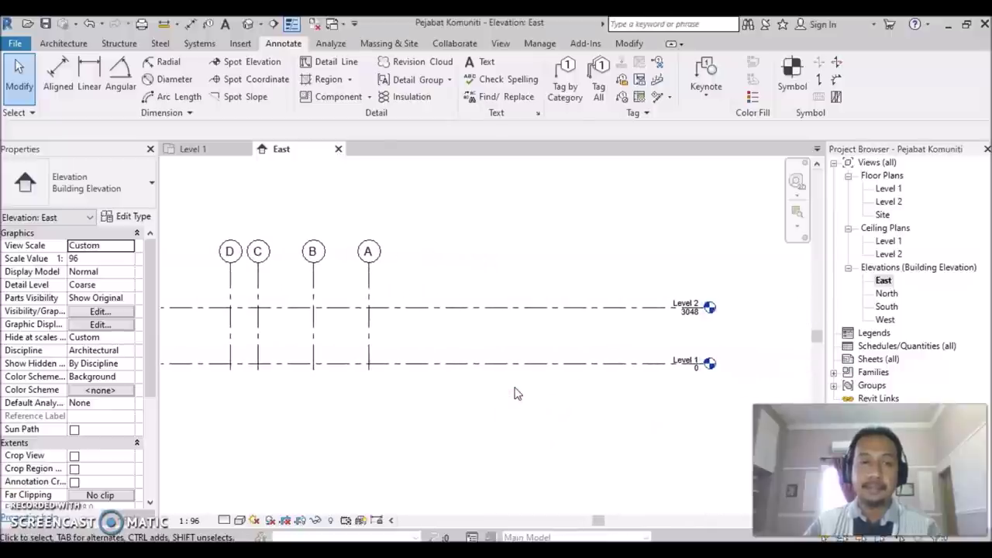
{"action": "scroll", "coordinate": [549, 403], "scroll_direction": "down", "scroll_amount": 1}
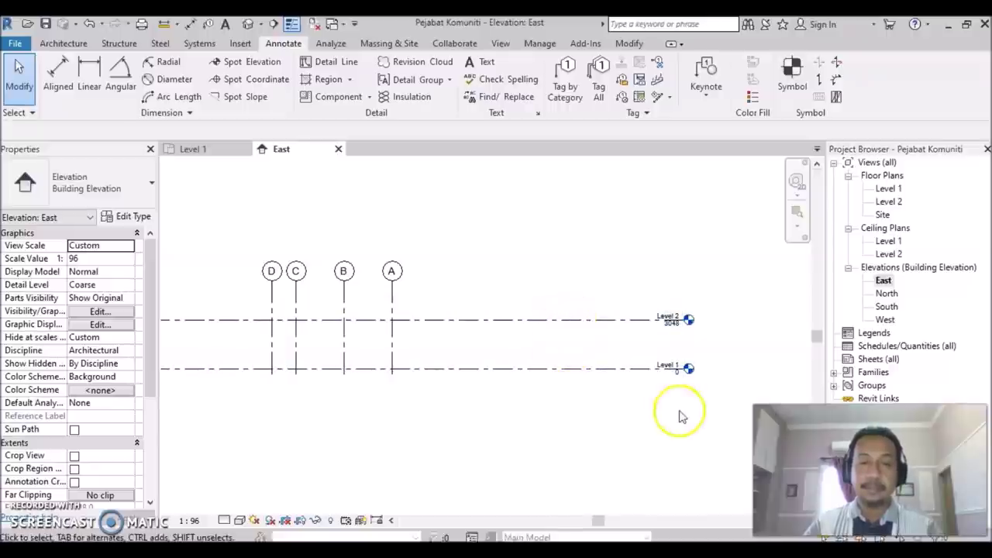
{"action": "scroll", "coordinate": [678, 417], "scroll_direction": "up", "scroll_amount": 2}
{"action": "scroll", "coordinate": [620, 449], "scroll_direction": "up", "scroll_amount": 3}
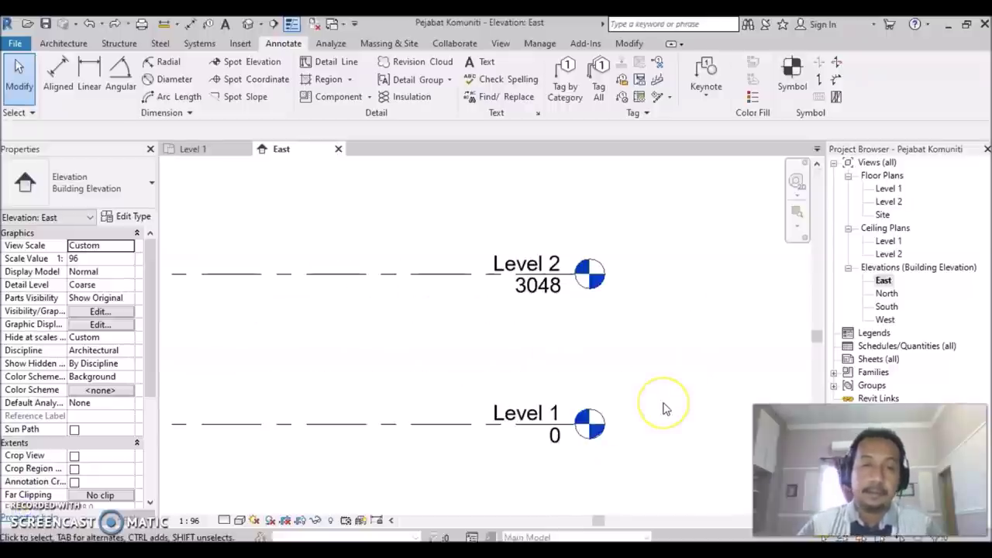
{"action": "left_click", "coordinate": [640, 380]}
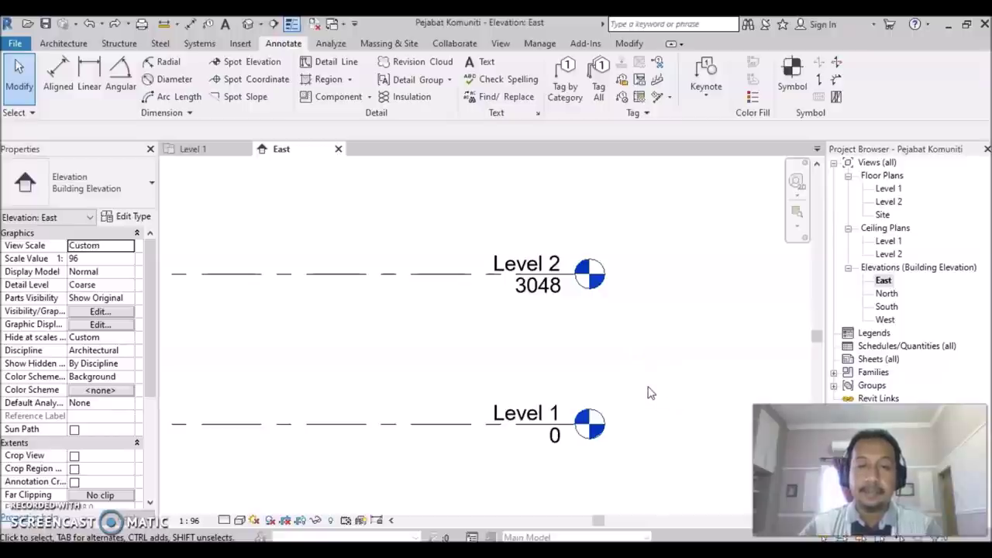
{"action": "left_click", "coordinate": [656, 411]}
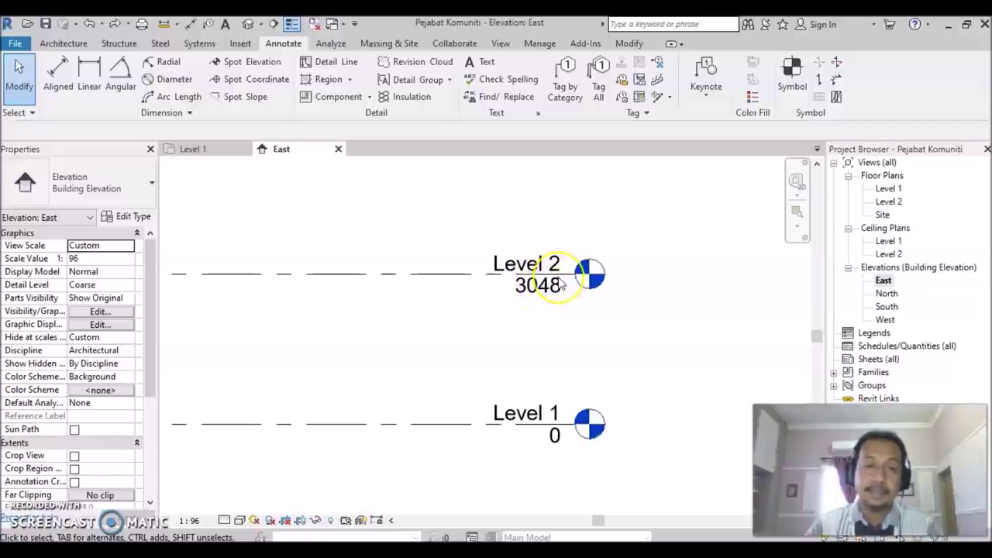
{"action": "left_click", "coordinate": [558, 287]}
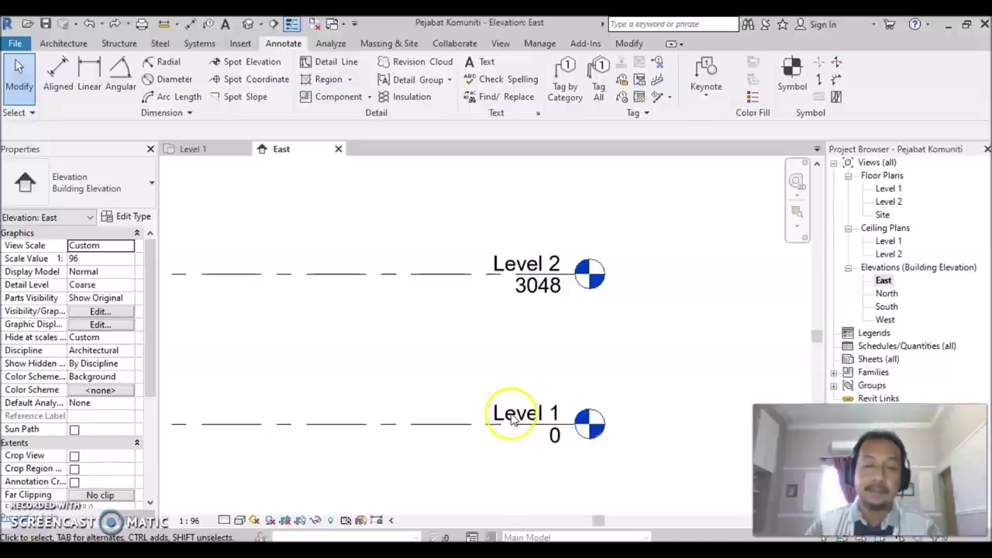
{"action": "left_click", "coordinate": [512, 419]}
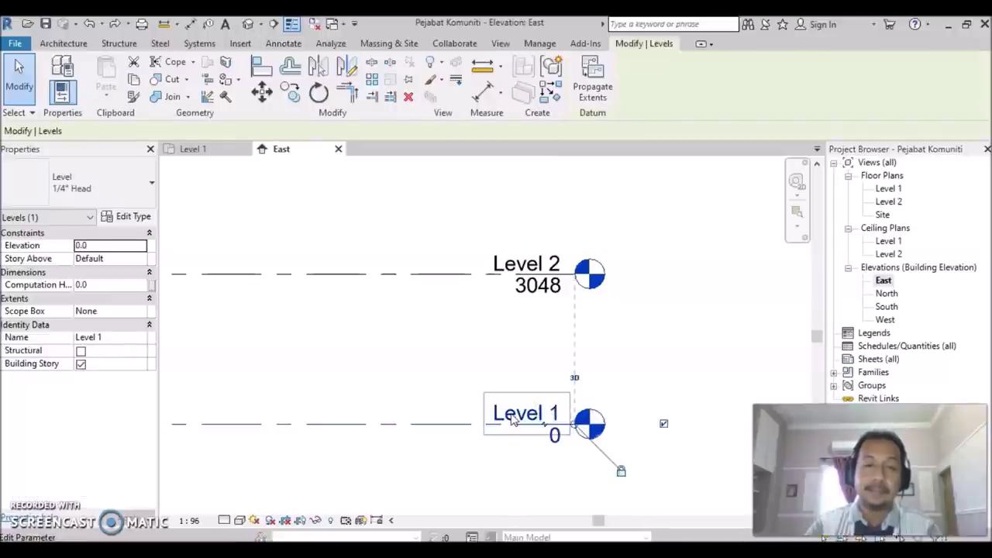
- Change the Level 1 name to Ground Level, renaming its floor and ceiling plans too
{"action": "left_click", "coordinate": [514, 418]}
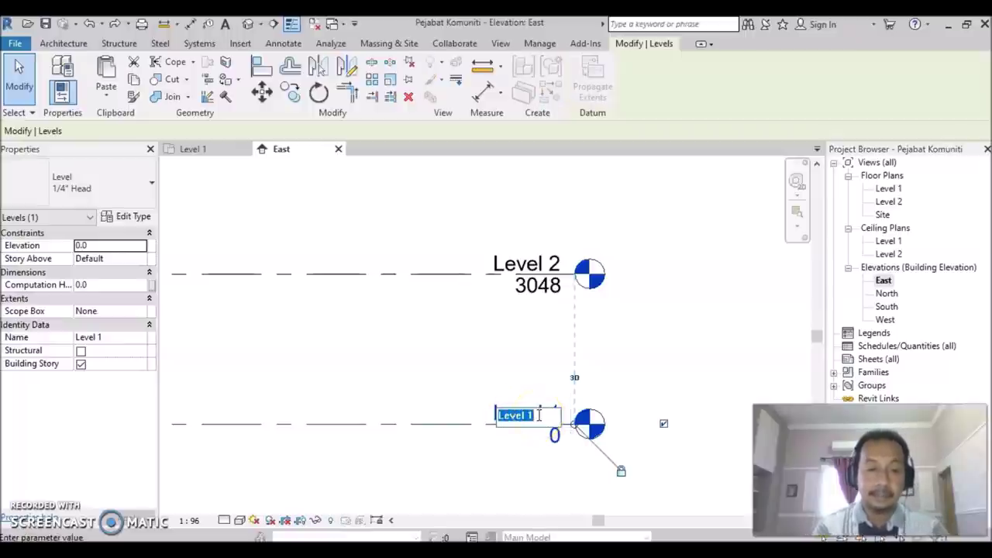
{"action": "type", "text": "Ground"}
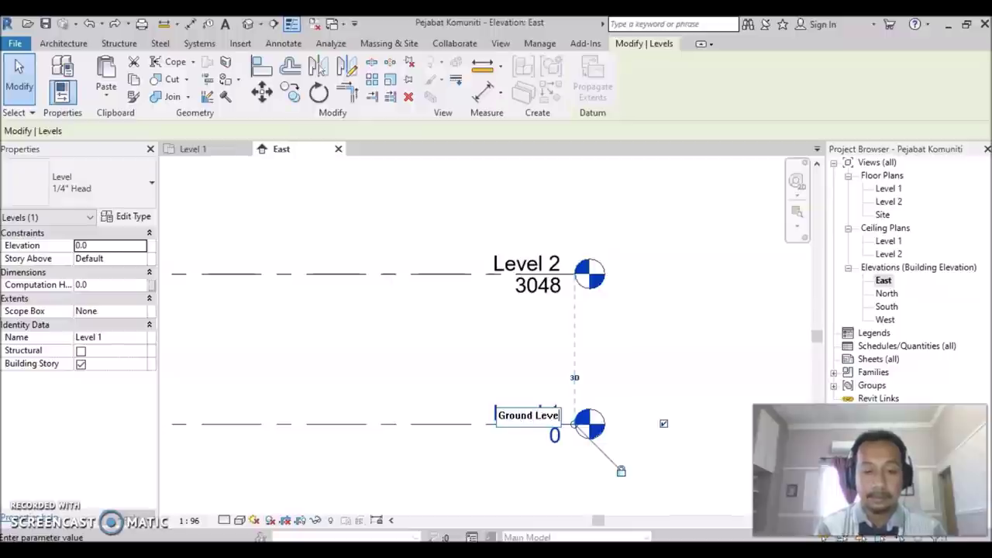
{"action": "left_click", "coordinate": [475, 470]}
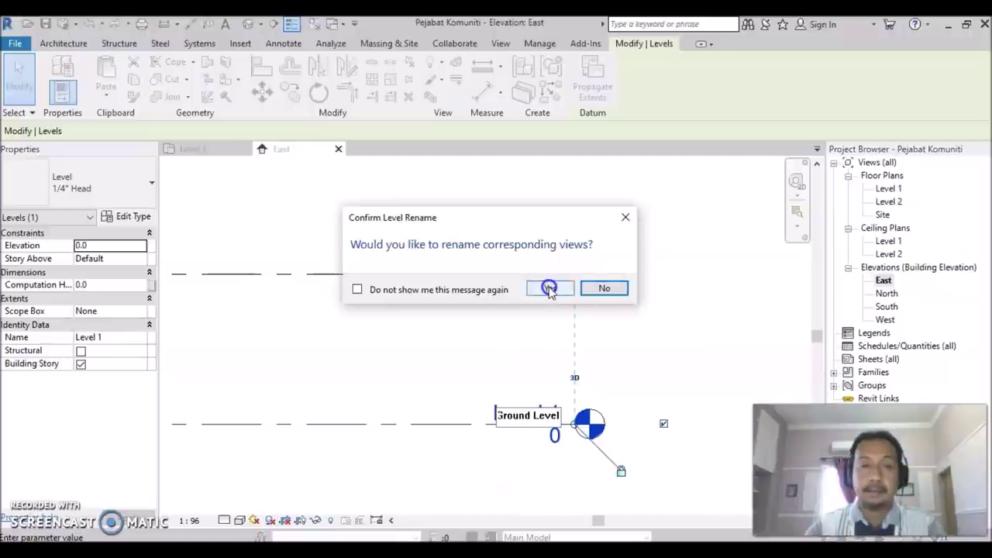
{"action": "left_click", "coordinate": [549, 289]}
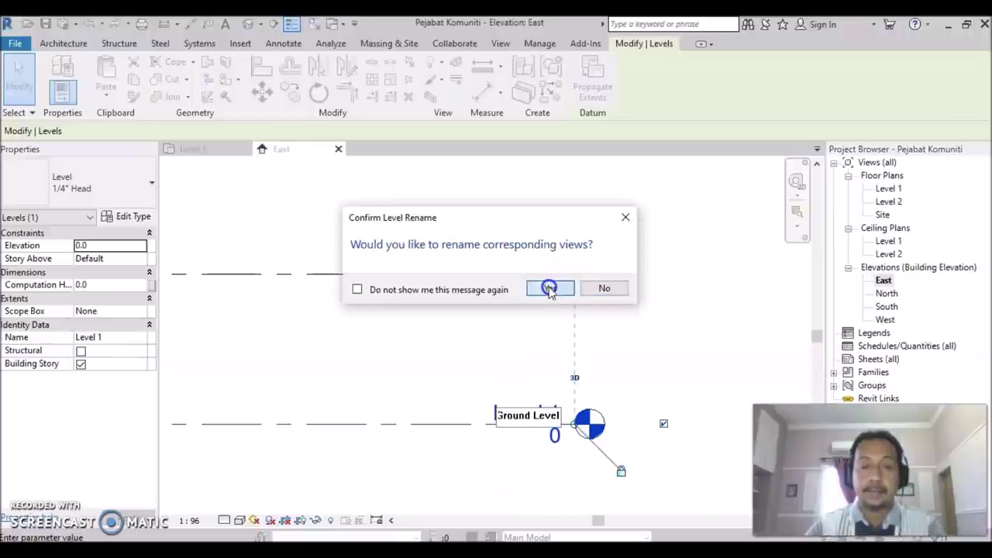
{"action": "left_click", "coordinate": [676, 390]}
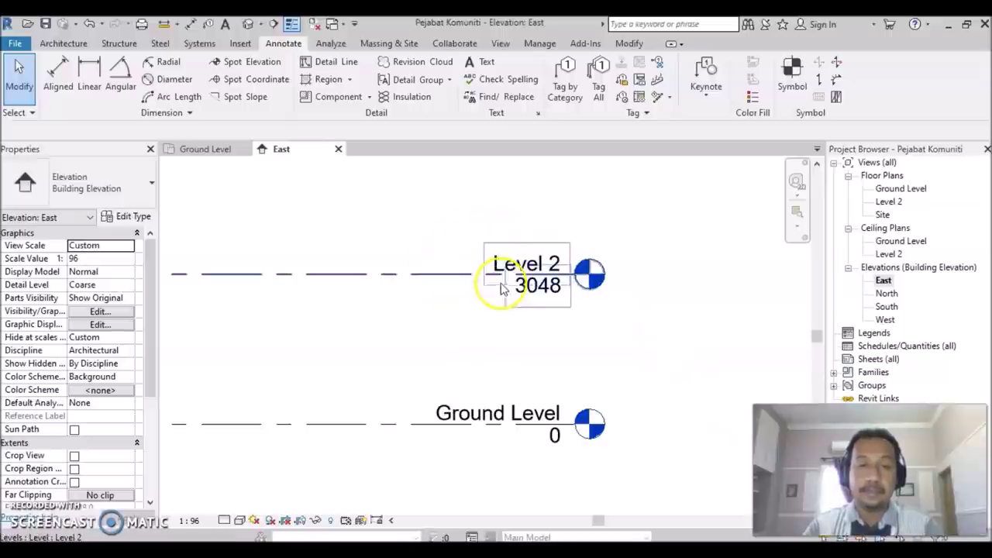
- Rename Level 2 to Roof Beam Level with its plan views, and change its elevation from 3048 to 3300
{"action": "double_click", "coordinate": [498, 266]}
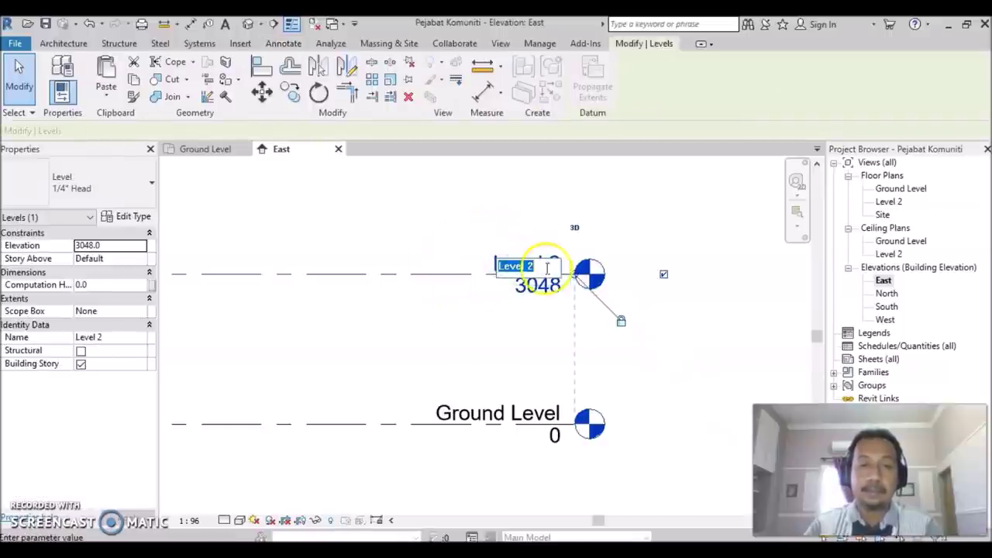
{"action": "type", "text": "R"}
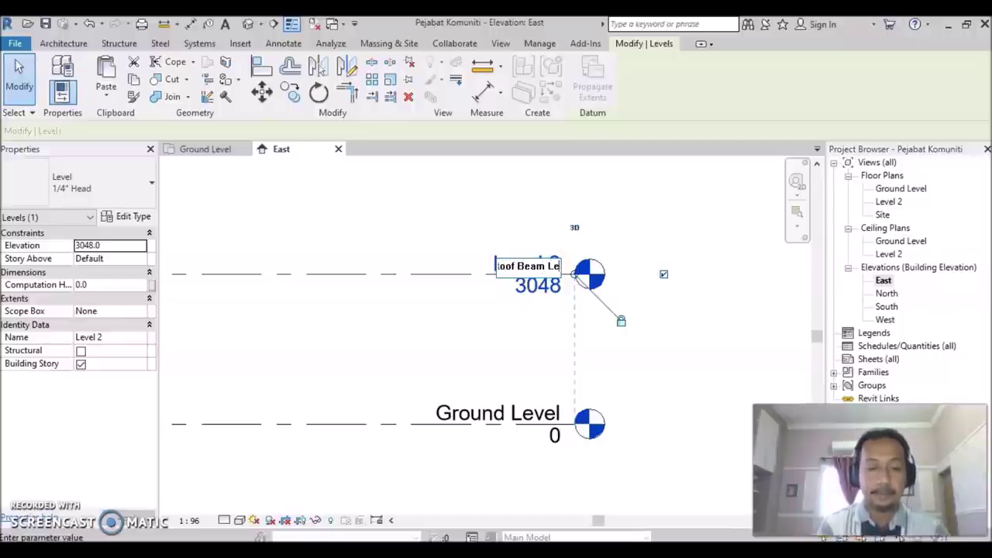
{"action": "type", "text": "l"}
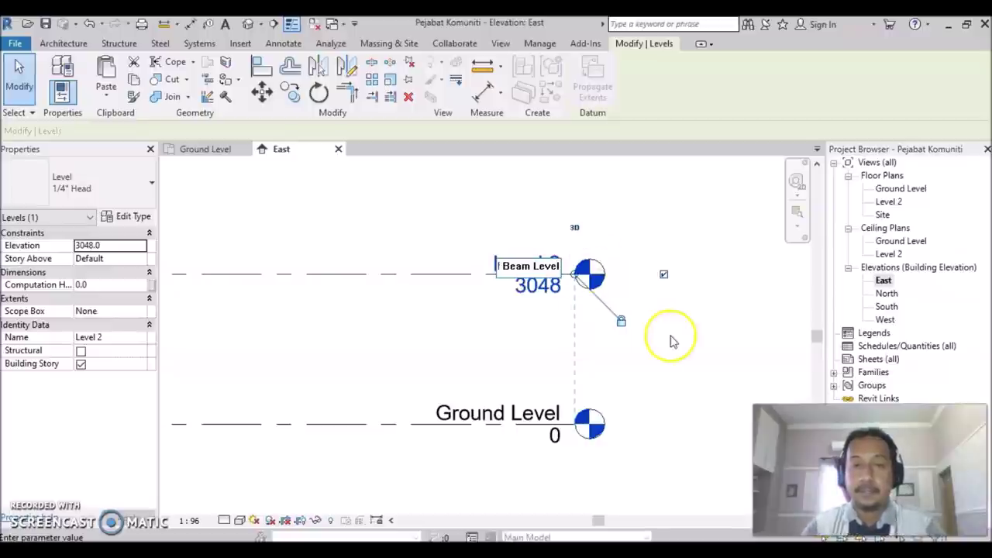
{"action": "left_click", "coordinate": [675, 339]}
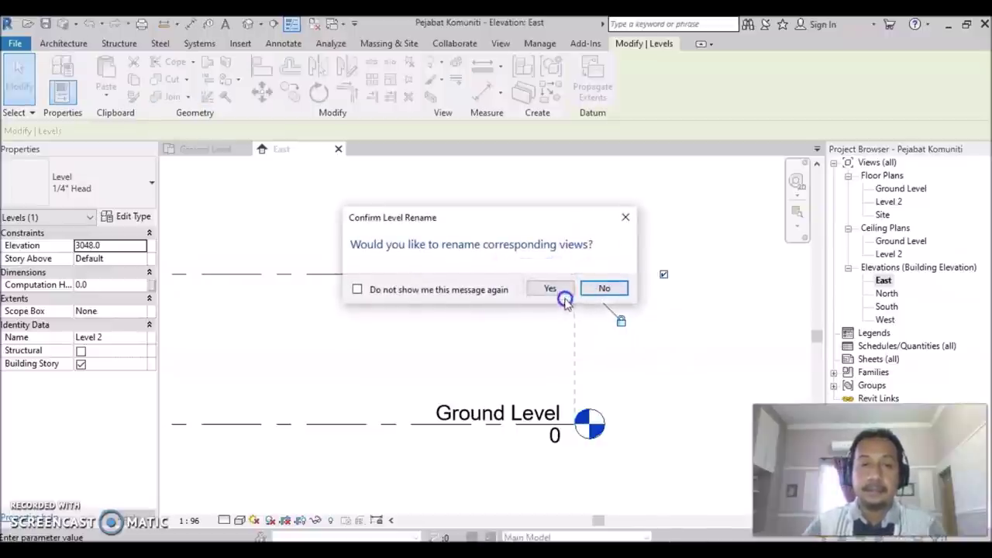
{"action": "left_click", "coordinate": [551, 288]}
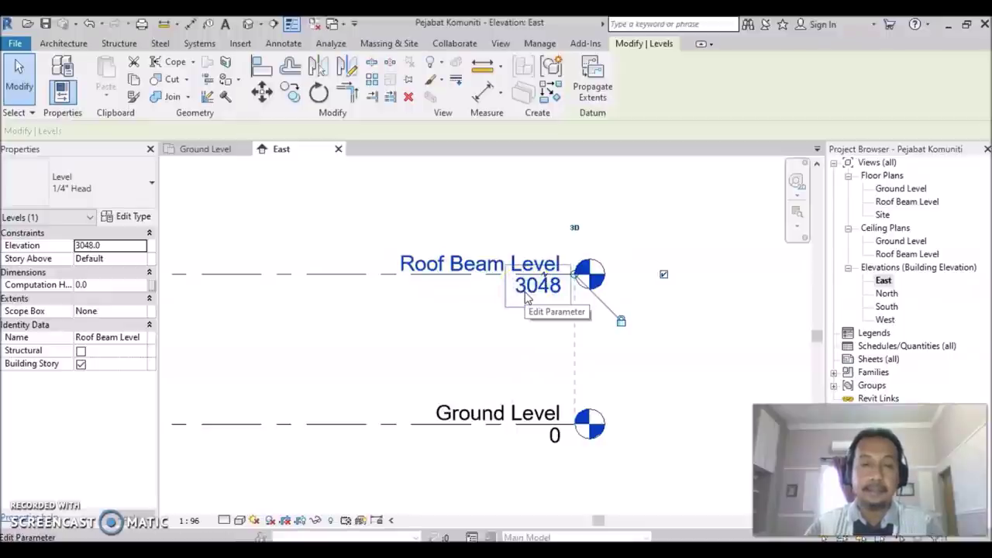
{"action": "left_click", "coordinate": [525, 291]}
{"action": "type", "text": "3300"}
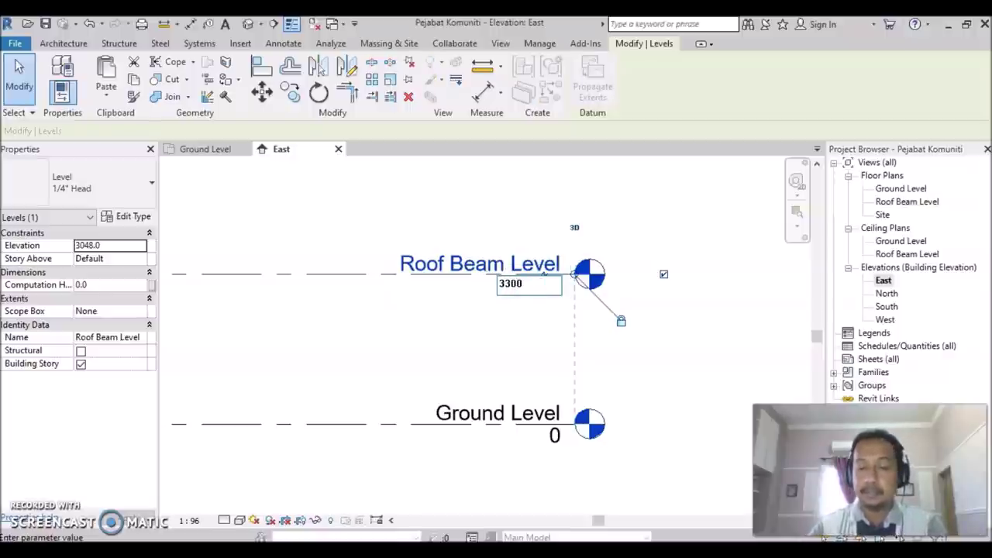
{"action": "key", "text": "Return"}
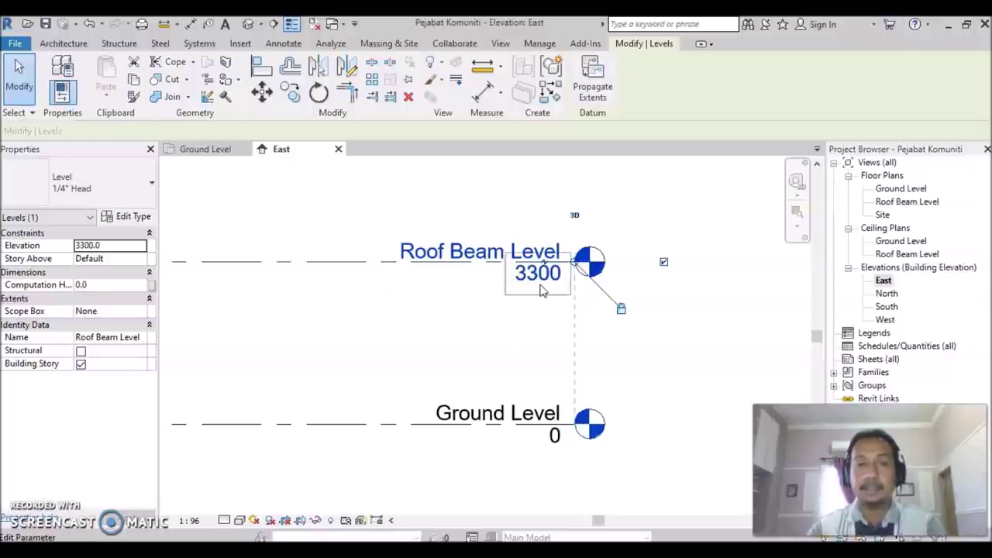
- Pan to the level labels and start dragging the Ground Level line's extent inward
{"action": "left_click", "coordinate": [601, 470]}
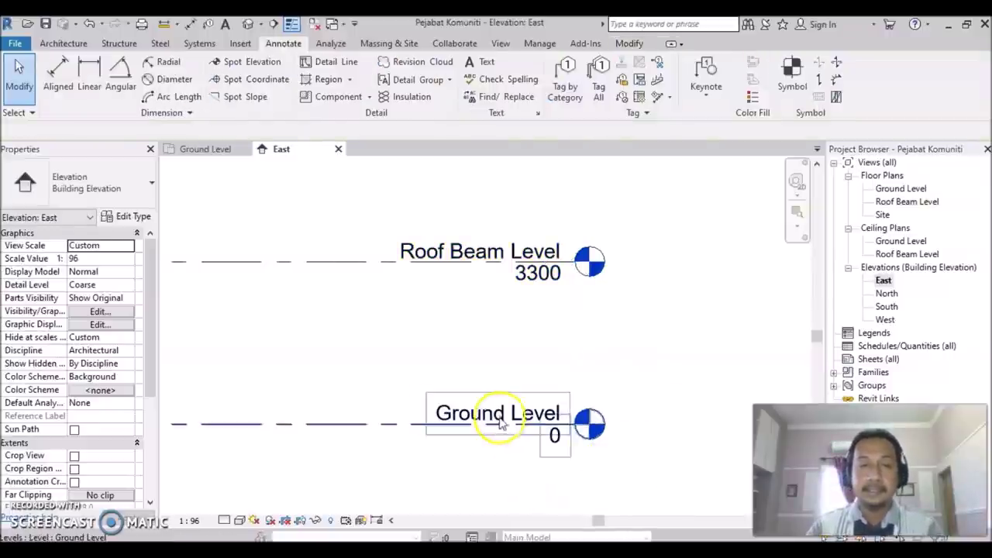
{"action": "scroll", "coordinate": [393, 445], "scroll_direction": "down", "scroll_amount": 2}
{"action": "scroll", "coordinate": [323, 395], "scroll_direction": "down", "scroll_amount": 2}
{"action": "middle_click_drag", "start_coordinate": [309, 392], "coordinate": [545, 288]}
{"action": "scroll", "coordinate": [597, 338], "scroll_direction": "up", "scroll_amount": 2}
{"action": "scroll", "coordinate": [728, 343], "scroll_direction": "up", "scroll_amount": 2}
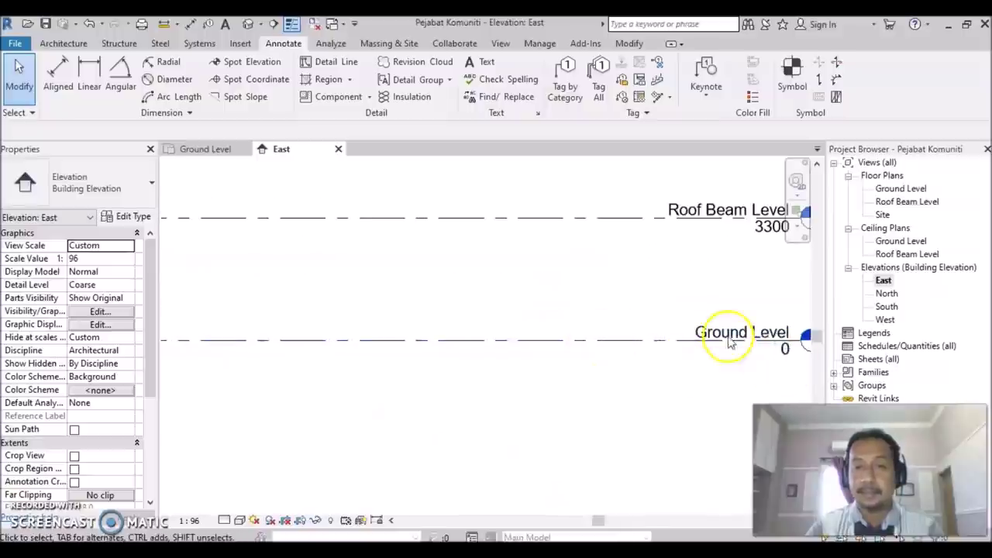
{"action": "scroll", "coordinate": [595, 410], "scroll_direction": "down", "scroll_amount": 3}
{"action": "left_click", "coordinate": [614, 380]}
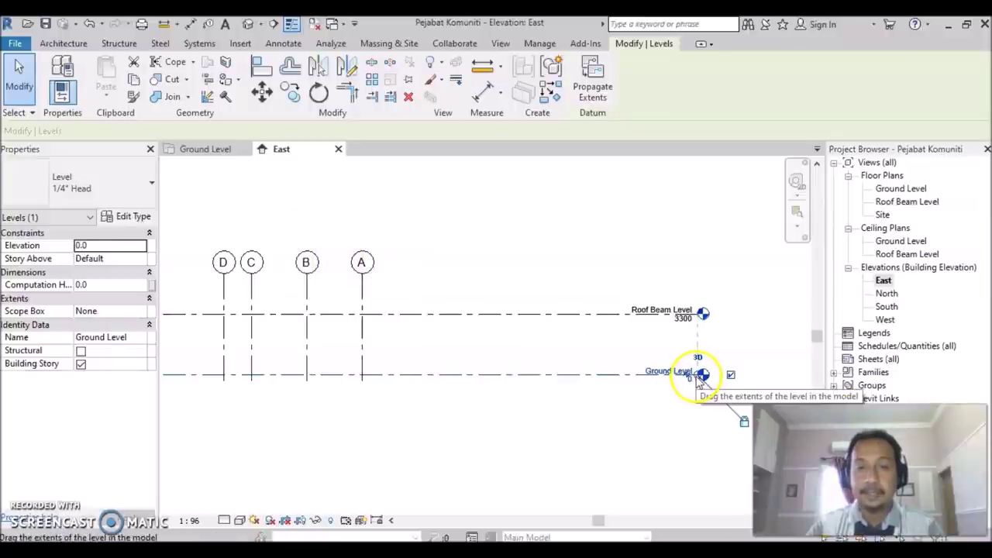
{"action": "mouse_move", "coordinate": [702, 375]}
{"action": "left_mouse_down"}
{"action": "mouse_move", "coordinate": [492, 363]}
{"action": "mouse_move", "coordinate": [503, 364]}
{"action": "left_mouse_up"}
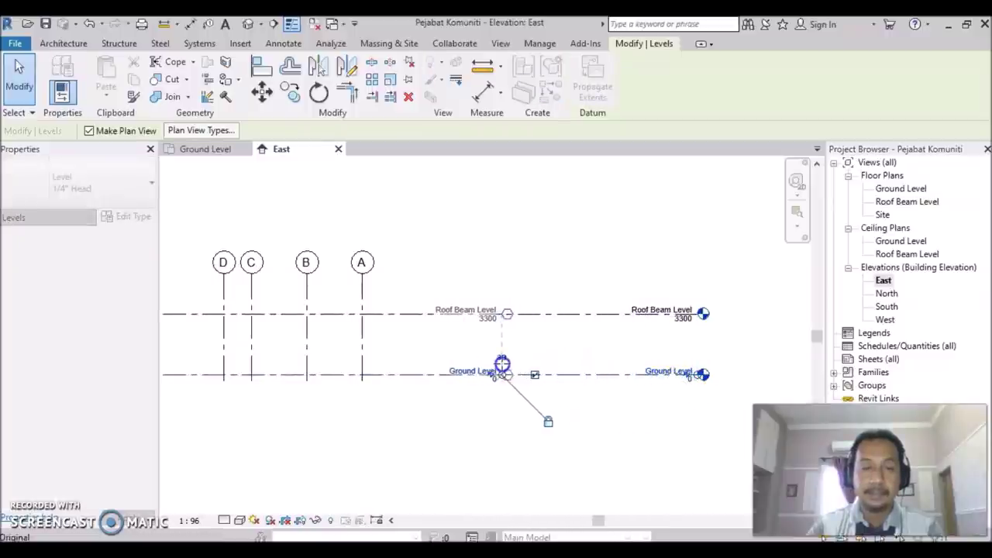
{"action": "left_click", "coordinate": [461, 426]}
- Pull both levels' left ends in to just past grid D and recentre the elevation
{"action": "scroll", "coordinate": [350, 442], "scroll_direction": "down", "scroll_amount": 2}
{"action": "middle_click_drag", "start_coordinate": [349, 442], "coordinate": [477, 413]}
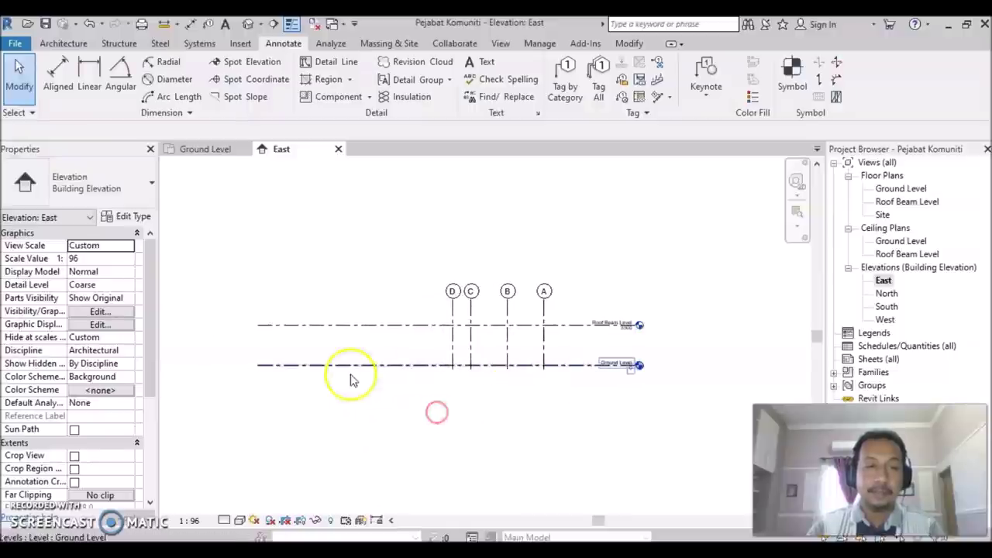
{"action": "left_click", "coordinate": [294, 368]}
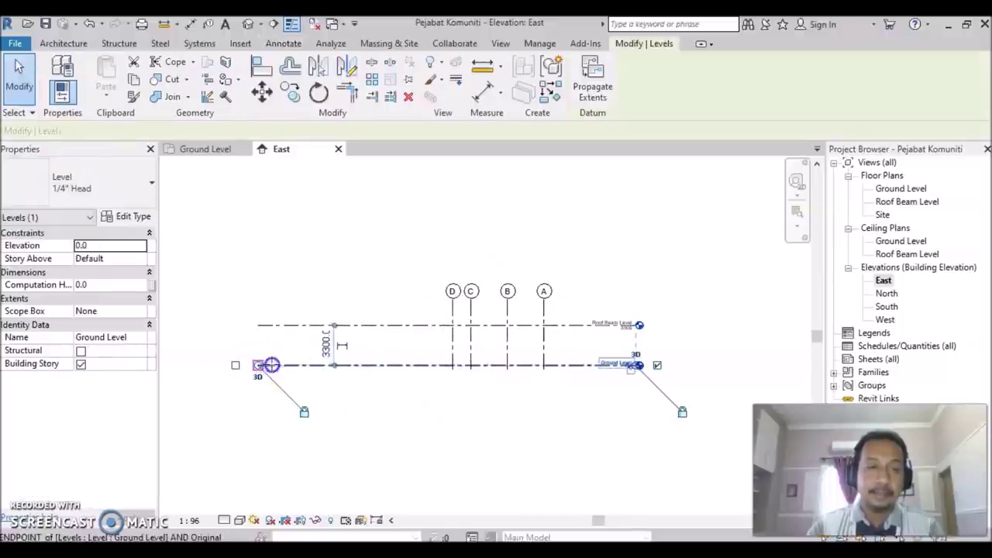
{"action": "left_click_drag", "start_coordinate": [330, 368], "coordinate": [387, 372]}
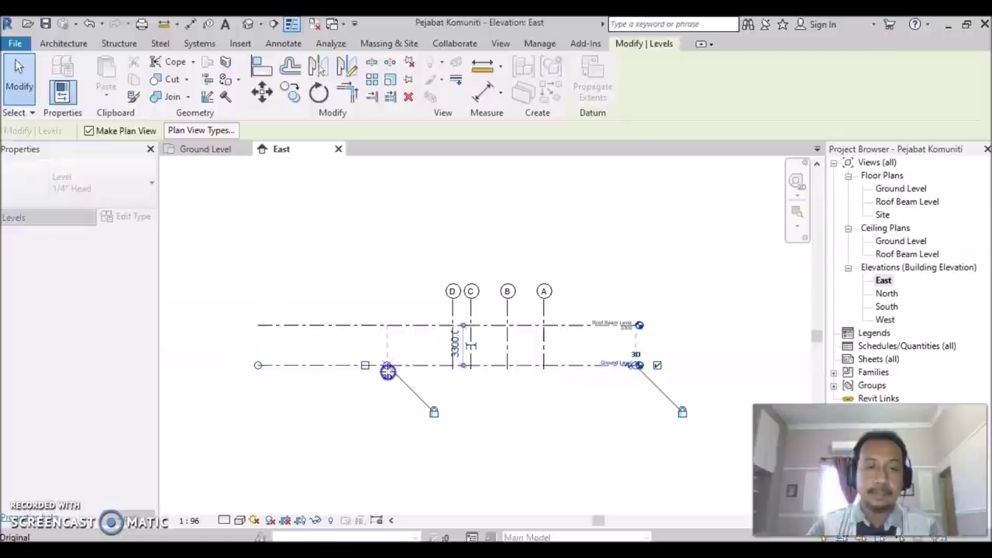
{"action": "left_click", "coordinate": [553, 475]}
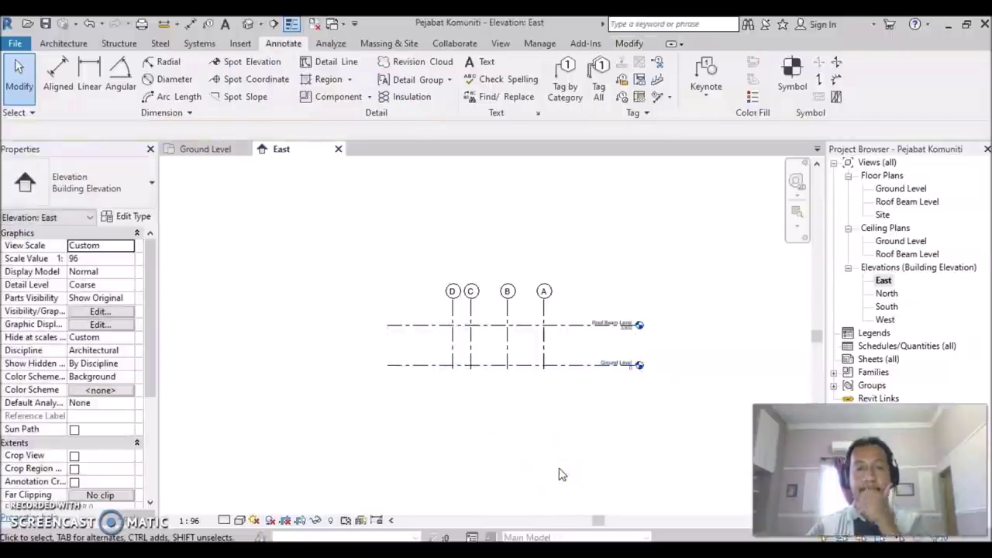
{"action": "scroll", "coordinate": [618, 370], "scroll_direction": "up", "scroll_amount": 2}
{"action": "scroll", "coordinate": [620, 367], "scroll_direction": "up", "scroll_amount": 1}
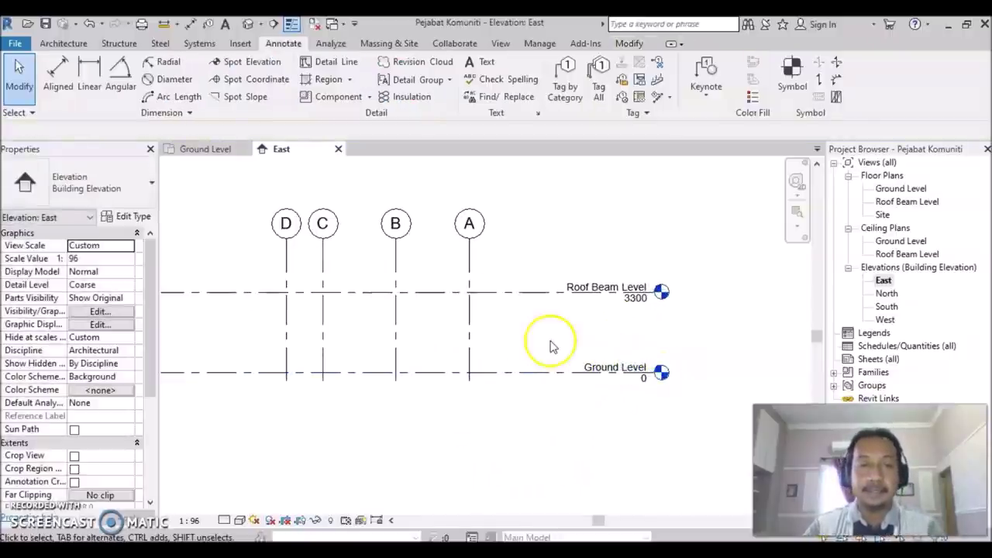
{"action": "mouse_move", "coordinate": [507, 331]}
{"action": "middle_mouse_down"}
{"action": "mouse_move", "coordinate": [538, 327]}
{"action": "mouse_move", "coordinate": [538, 338]}
{"action": "middle_mouse_up"}
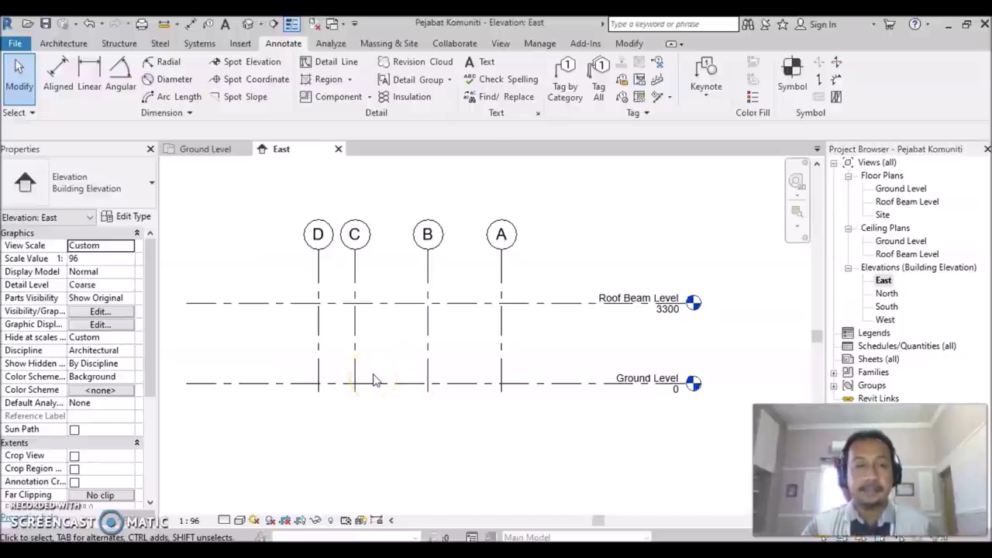
- Switch to the Architecture tools and start the Level tool in the East elevation
{"action": "left_click", "coordinate": [310, 383]}
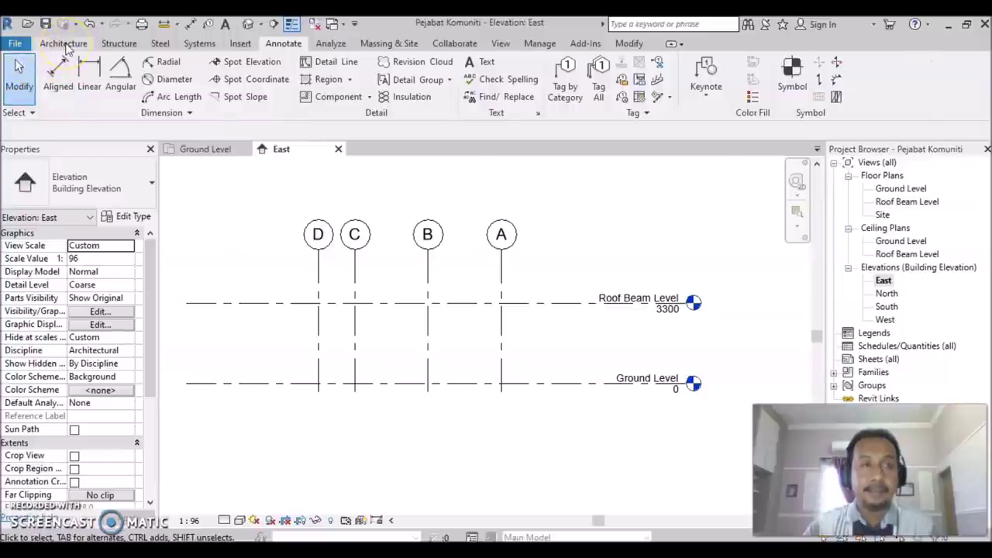
{"action": "left_click", "coordinate": [64, 44]}
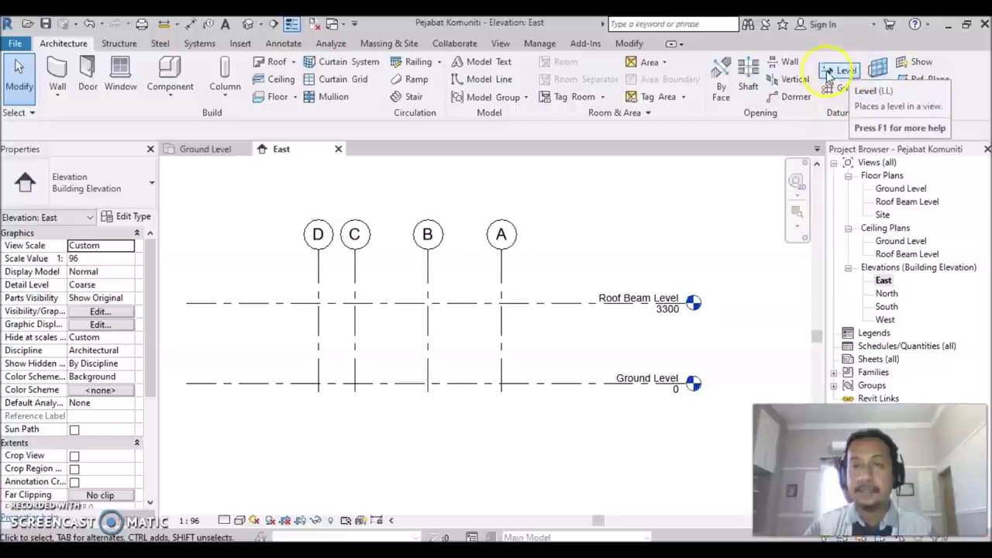
{"action": "mouse_move", "coordinate": [840, 70]}
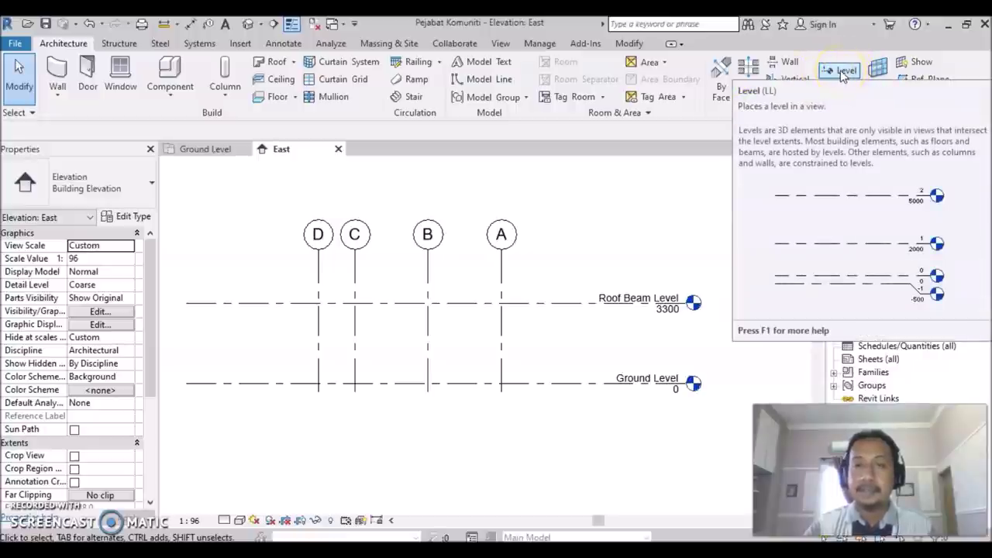
{"action": "left_click", "coordinate": [843, 73]}
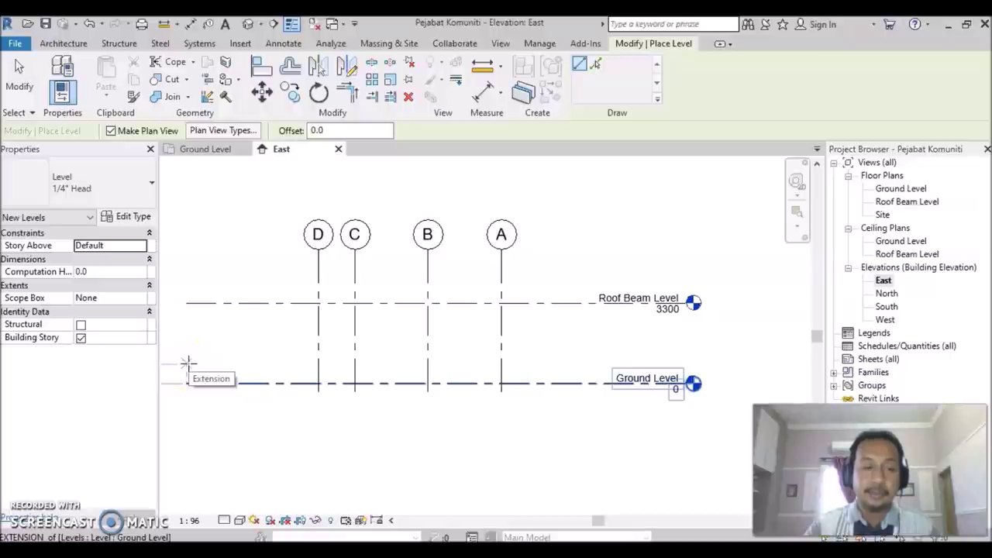
- Draw Level 3 at 800 from Ground Level's left end, exit the Level tool, and zoom toward the level heads
{"action": "left_click_drag", "start_coordinate": [188, 362], "coordinate": [481, 376]}
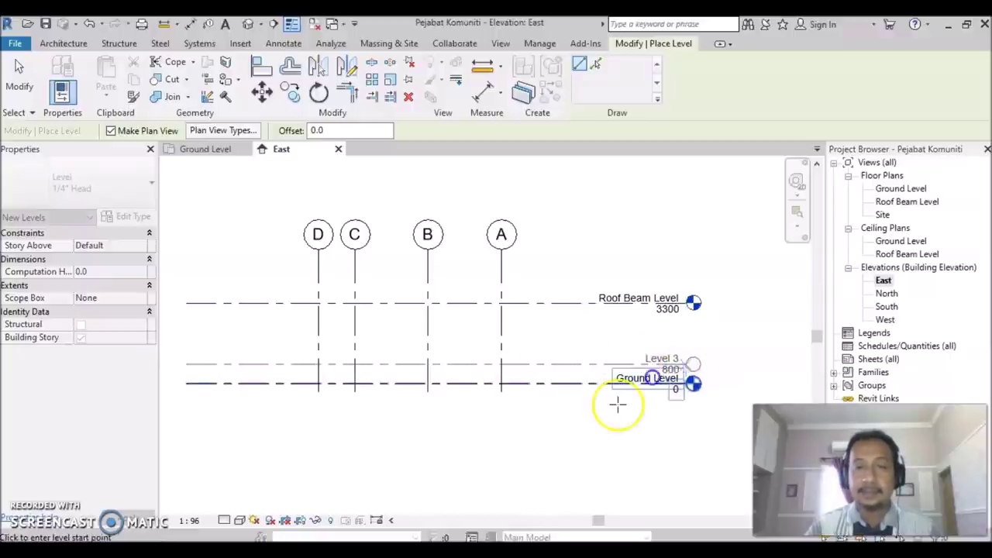
{"action": "left_click", "coordinate": [692, 363]}
{"action": "key", "text": "Escape"}
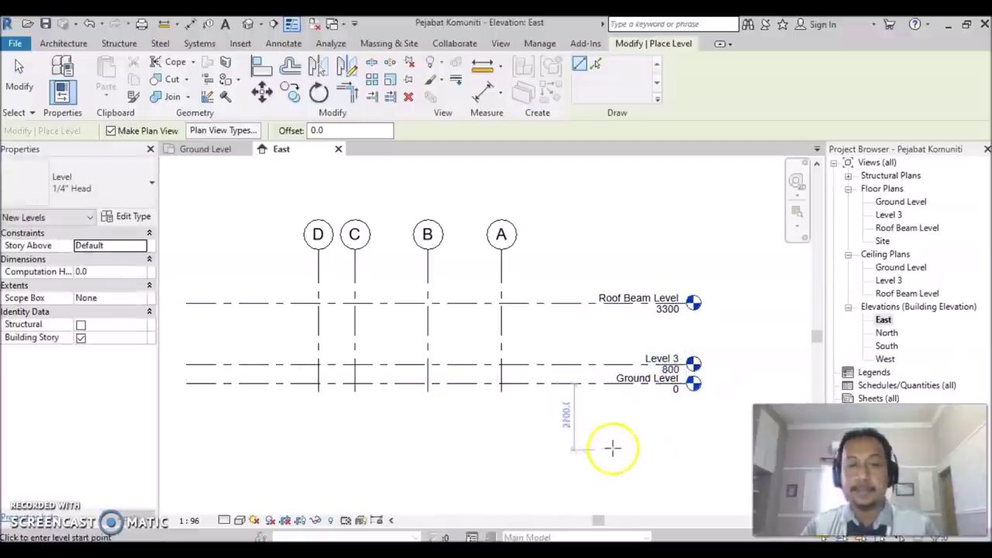
{"action": "key", "text": "Escape"}
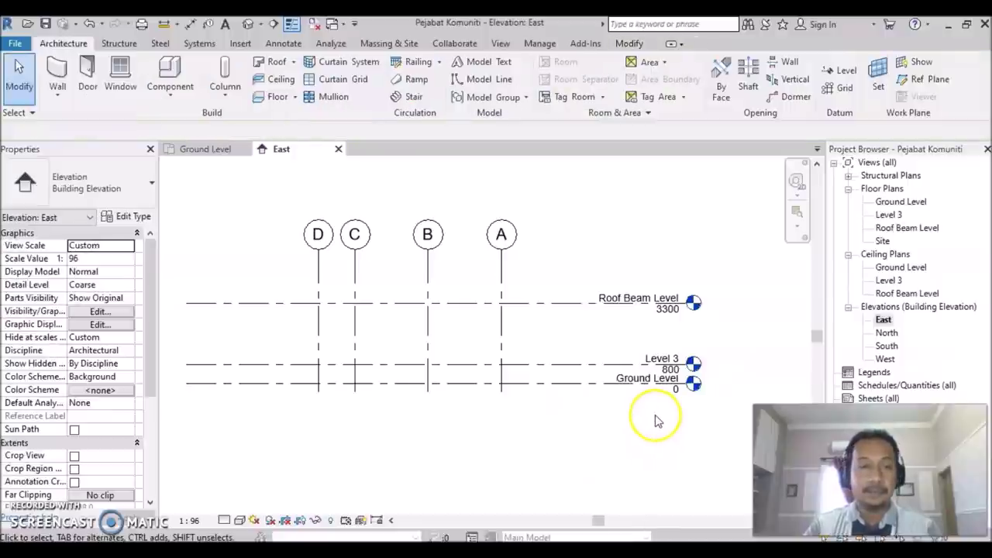
{"action": "scroll", "coordinate": [659, 423], "scroll_direction": "up", "scroll_amount": 1}
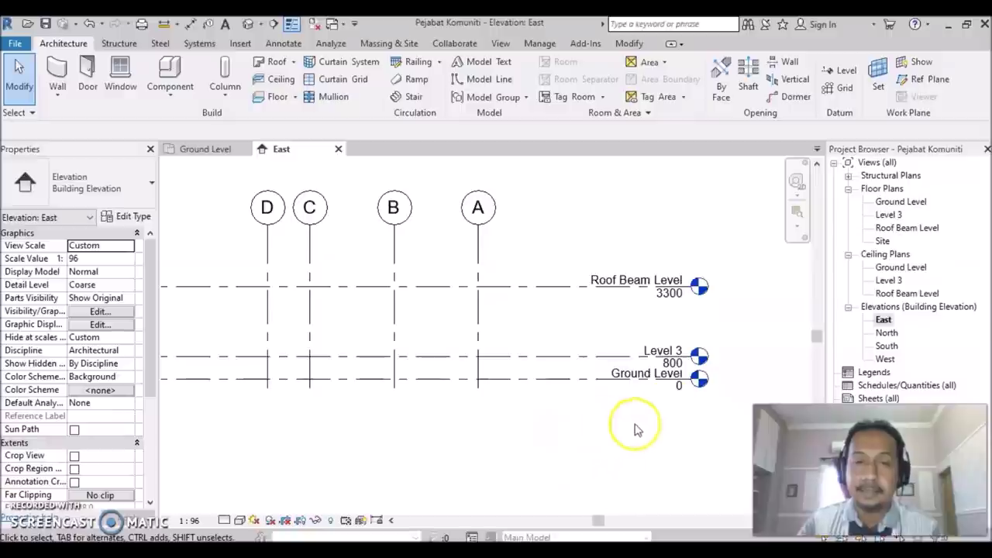
{"action": "scroll", "coordinate": [627, 421], "scroll_direction": "up", "scroll_amount": 2}
{"action": "mouse_move", "coordinate": [640, 428]}
{"action": "middle_mouse_down"}
{"action": "mouse_move", "coordinate": [650, 436]}
{"action": "mouse_move", "coordinate": [482, 447]}
{"action": "middle_mouse_up"}
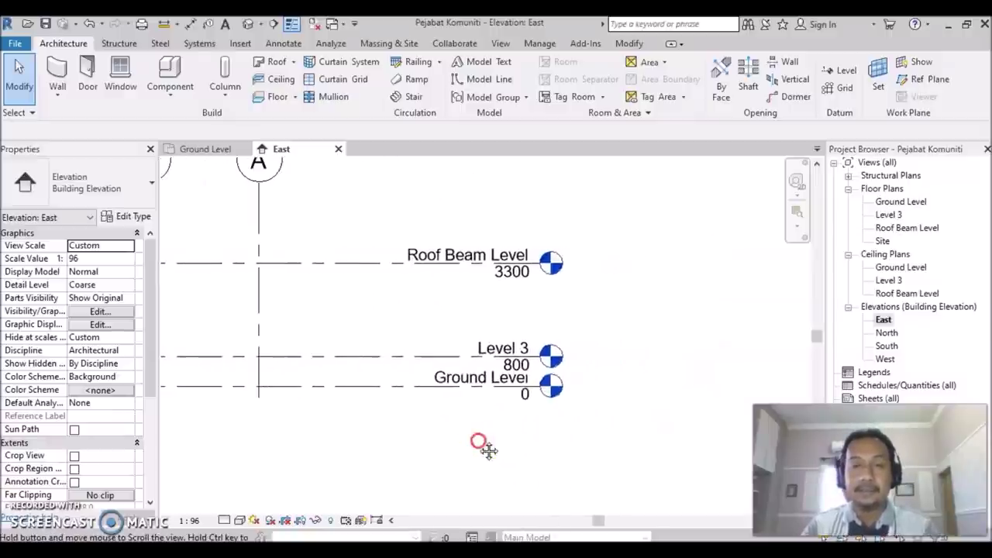
{"action": "scroll", "coordinate": [488, 404], "scroll_direction": "up", "scroll_amount": 2}
- Rename Level 3 to GF Level with its views and lower its elevation from 800 to 300
{"action": "left_click", "coordinate": [580, 308]}
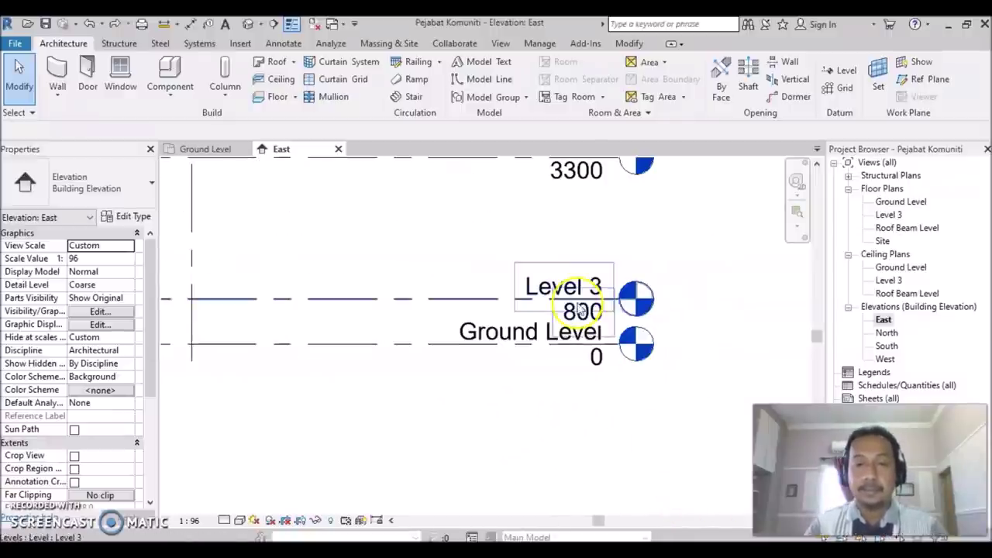
{"action": "left_click", "coordinate": [519, 284]}
{"action": "left_click", "coordinate": [573, 294]}
{"action": "type", "text": "GF Lev"}
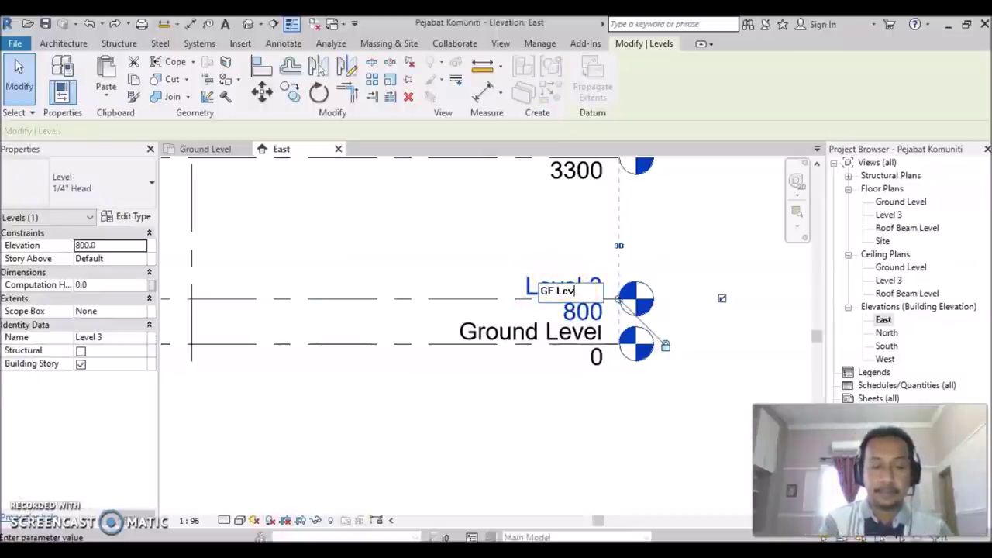
{"action": "type", "text": "el"}
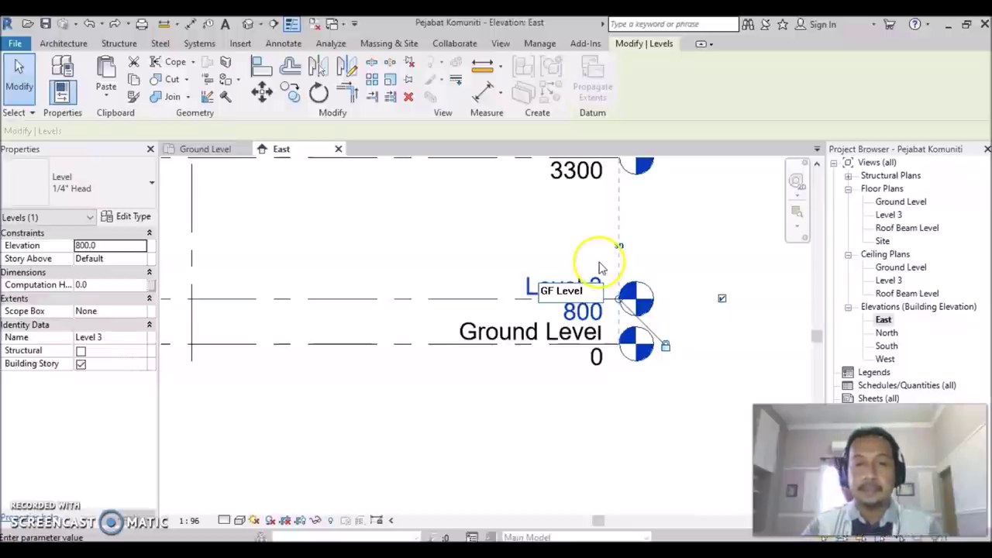
{"action": "left_click", "coordinate": [606, 428]}
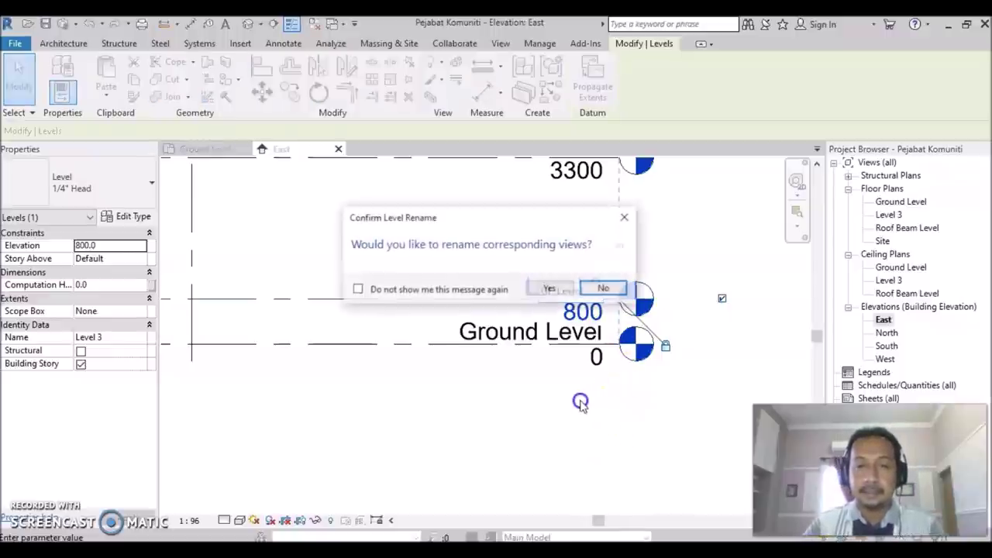
{"action": "left_click", "coordinate": [547, 289]}
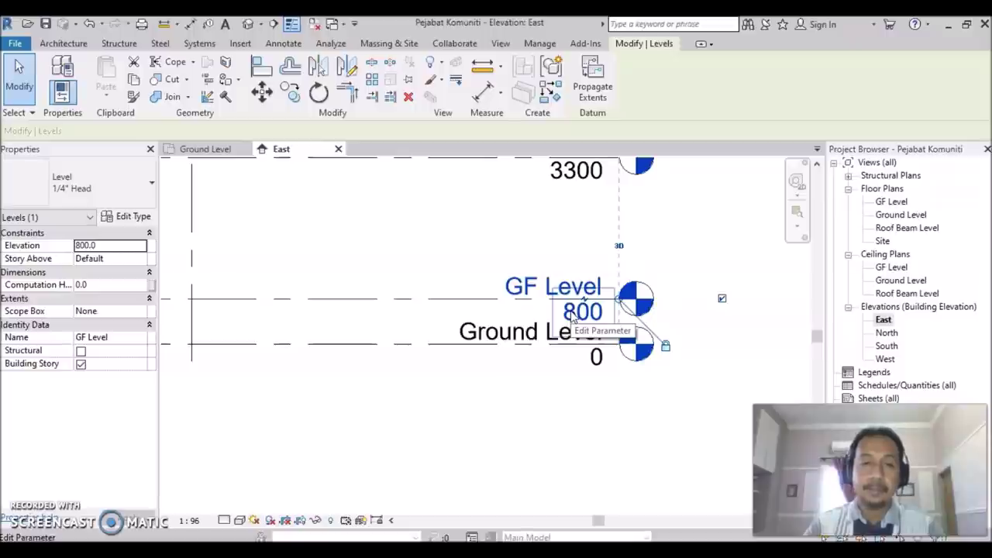
{"action": "left_click", "coordinate": [571, 311]}
{"action": "type", "text": "300"}
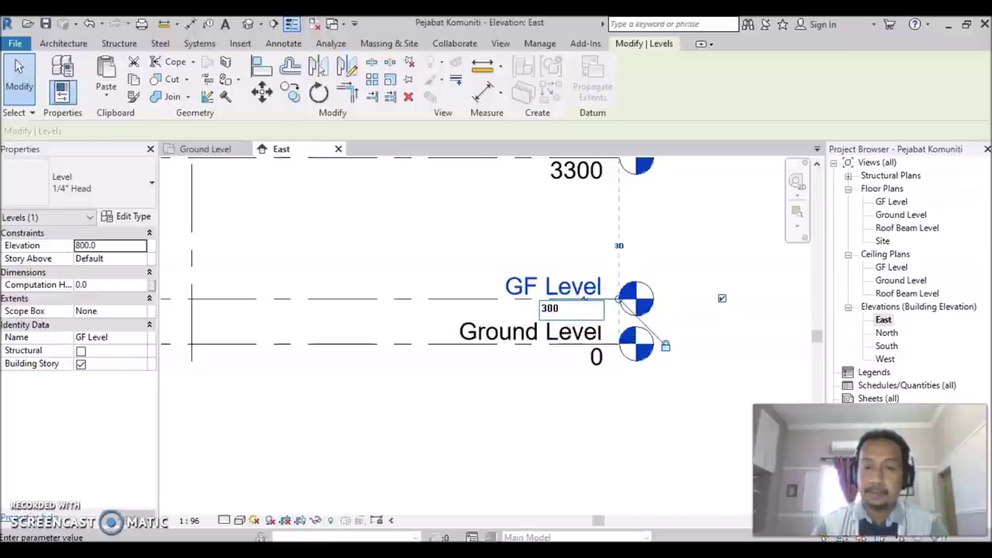
{"action": "key", "text": "Return"}
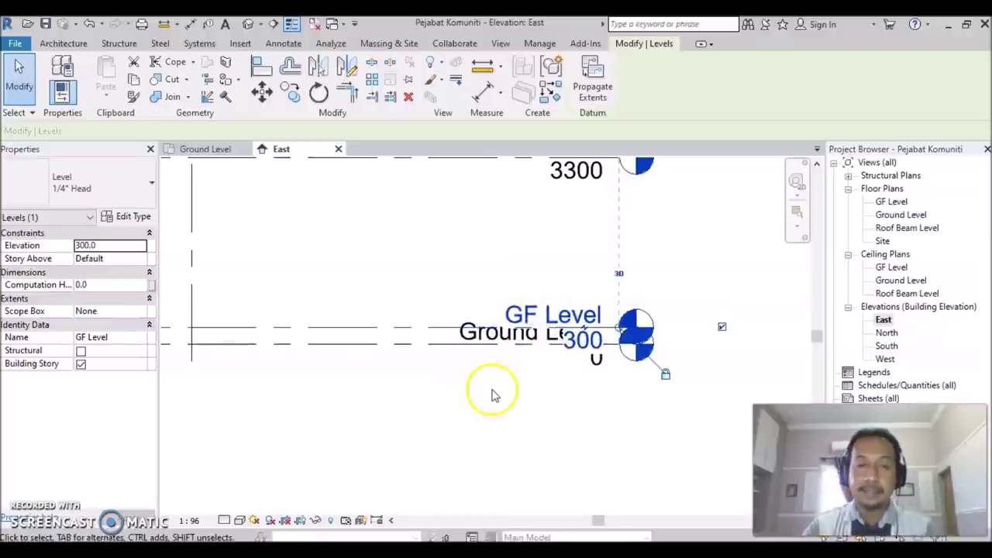
{"action": "left_click", "coordinate": [574, 458]}
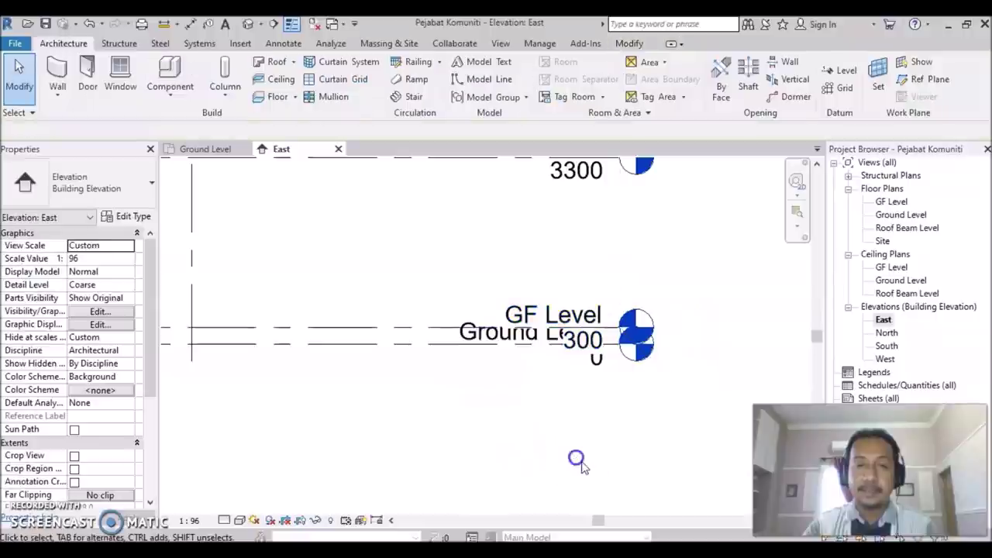
- Add an elbow to the GF Level line and lift its head above Ground Level
{"action": "scroll", "coordinate": [388, 387], "scroll_direction": "up", "scroll_amount": 1}
{"action": "scroll", "coordinate": [389, 390], "scroll_direction": "up", "scroll_amount": 1}
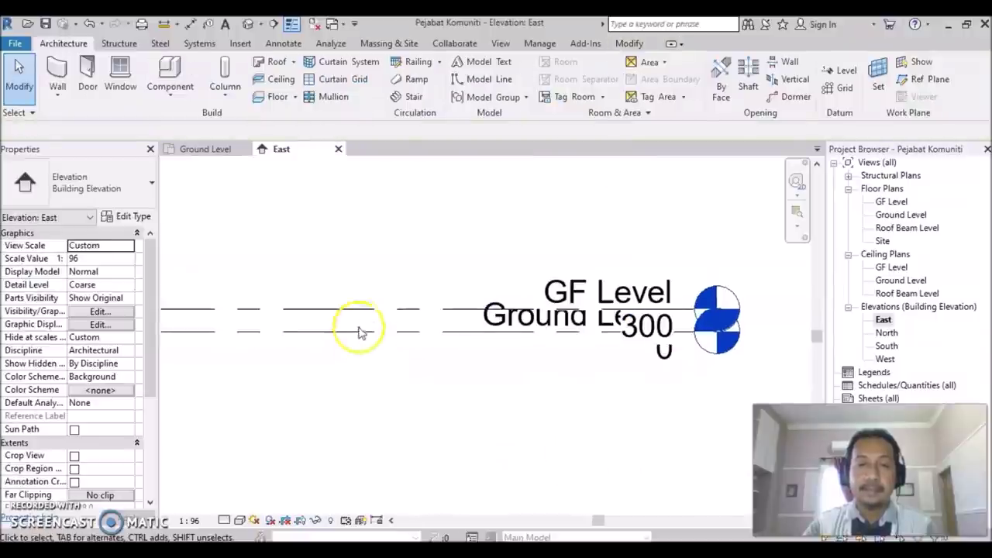
{"action": "left_click", "coordinate": [307, 314]}
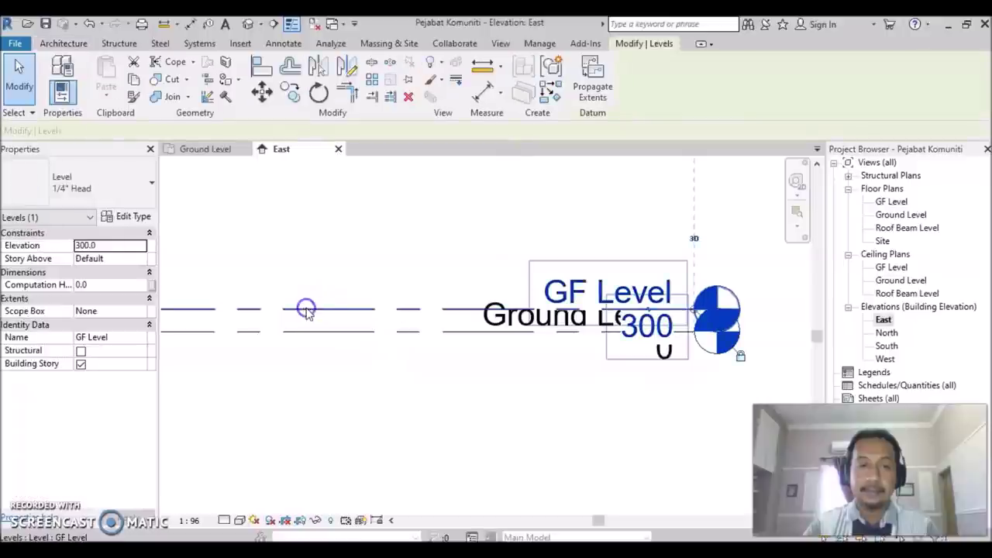
{"action": "scroll", "coordinate": [684, 377], "scroll_direction": "up", "scroll_amount": 1}
{"action": "scroll", "coordinate": [684, 377], "scroll_direction": "up", "scroll_amount": 1}
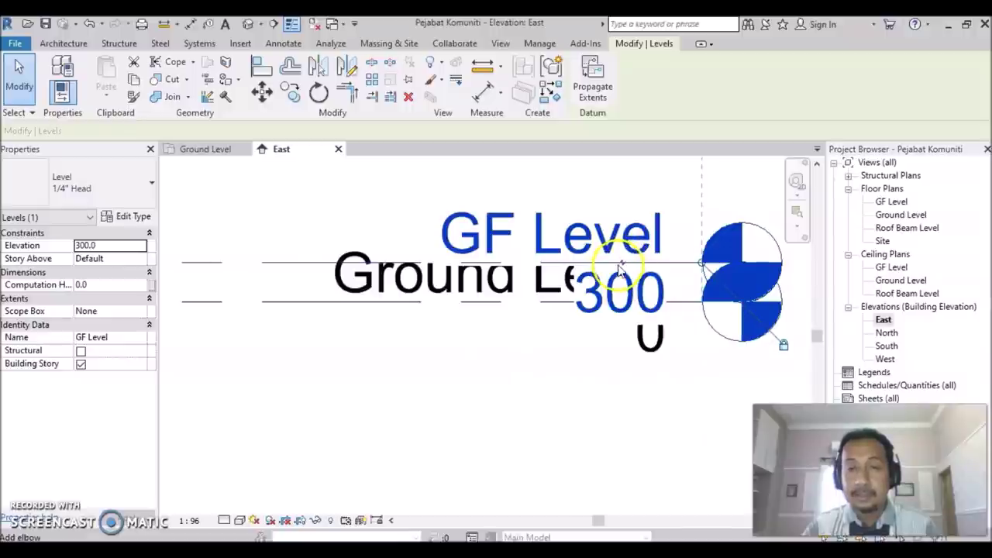
{"action": "left_click", "coordinate": [624, 268]}
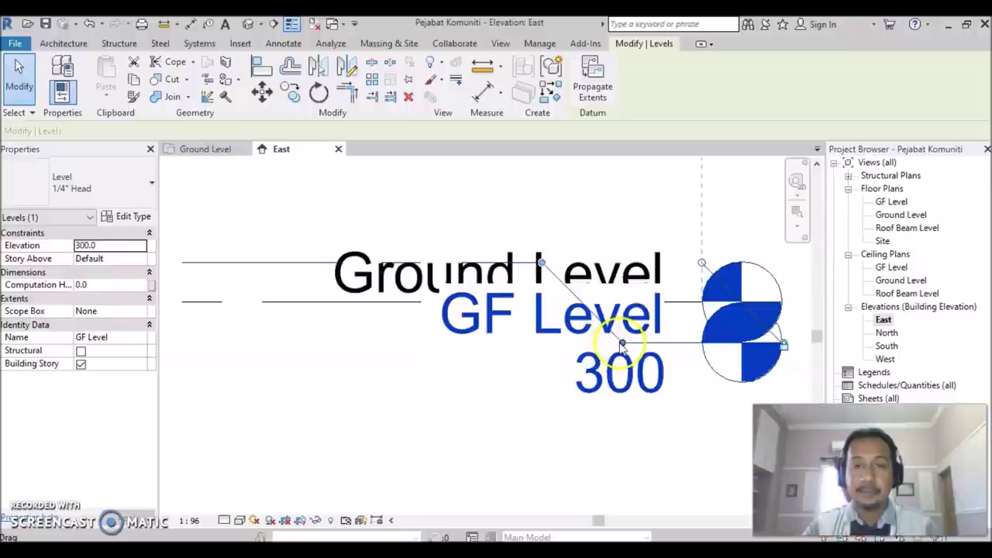
{"action": "left_click_drag", "start_coordinate": [622, 343], "coordinate": [620, 184]}
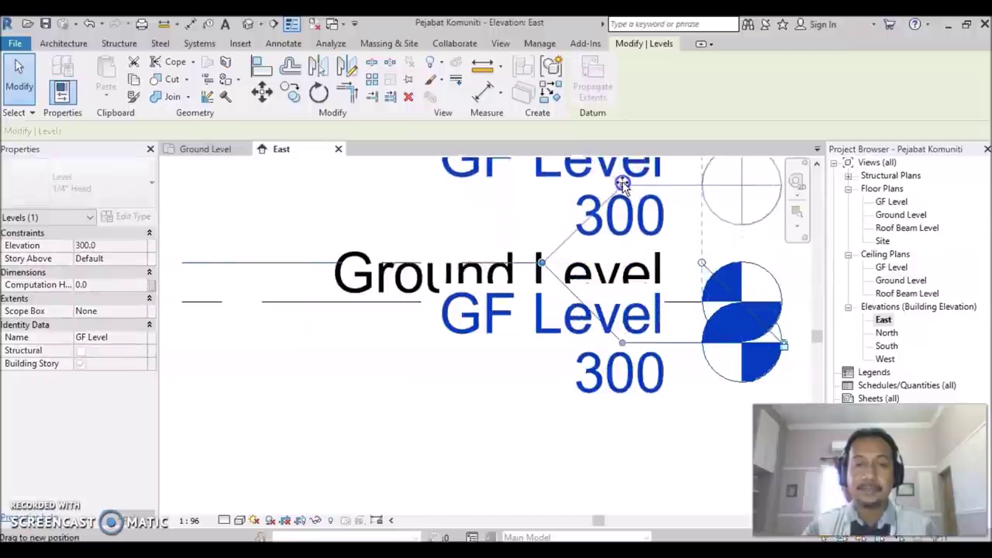
- Shift both elbow points left so the GF Level label sits clear, then recentre the view
{"action": "scroll", "coordinate": [512, 449], "scroll_direction": "down", "scroll_amount": 2}
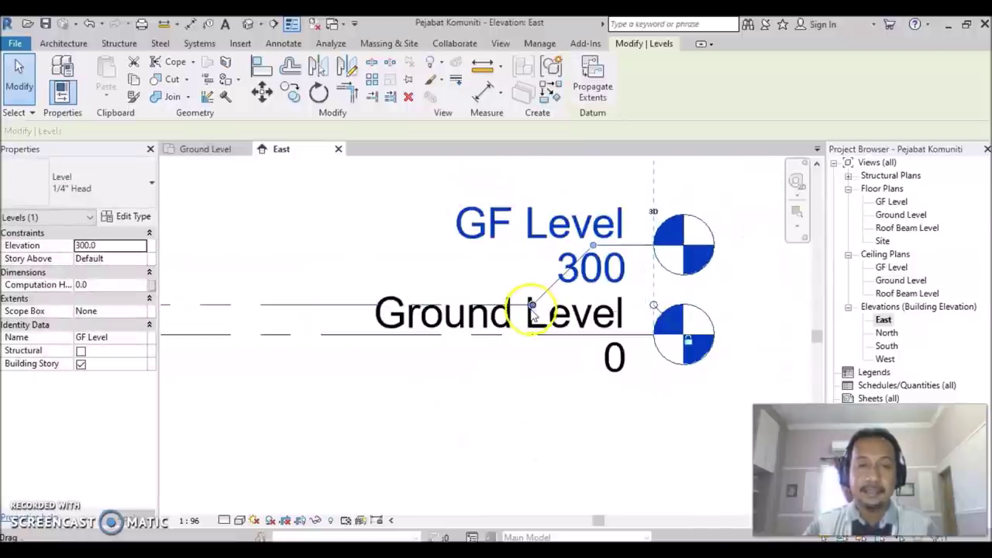
{"action": "left_click_drag", "start_coordinate": [533, 305], "coordinate": [292, 304]}
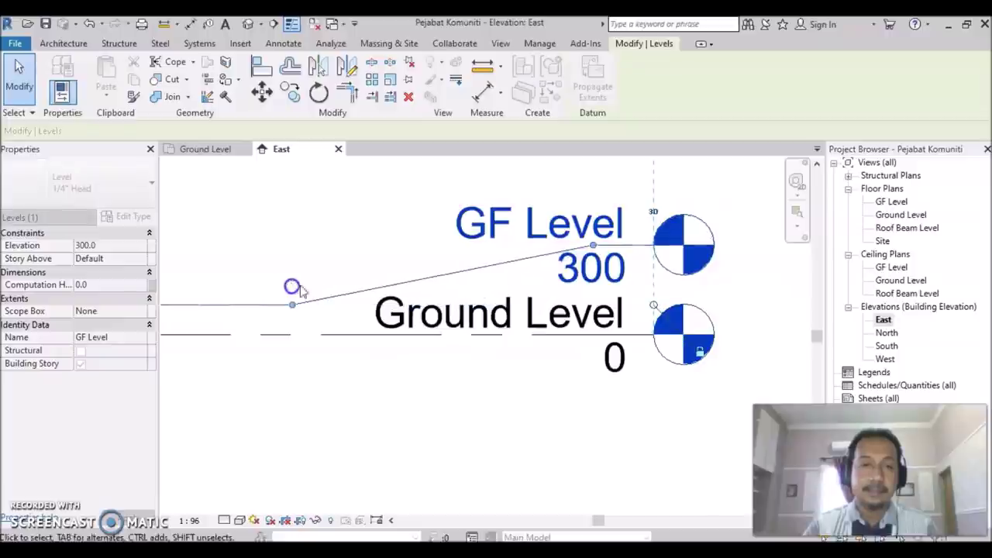
{"action": "left_click_drag", "start_coordinate": [593, 247], "coordinate": [353, 223]}
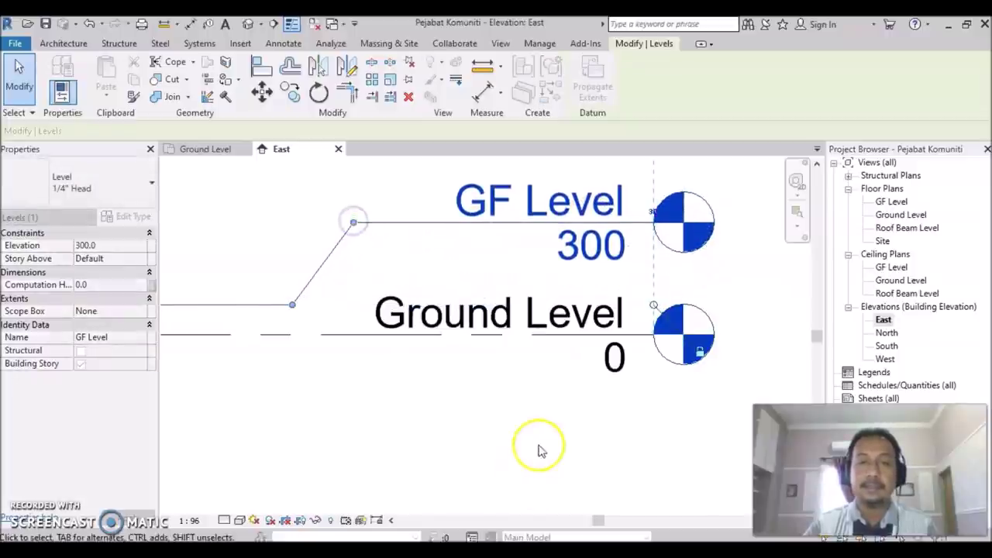
{"action": "left_click", "coordinate": [534, 449]}
{"action": "scroll", "coordinate": [539, 449], "scroll_direction": "down", "scroll_amount": 2}
{"action": "scroll", "coordinate": [465, 477], "scroll_direction": "down", "scroll_amount": 1}
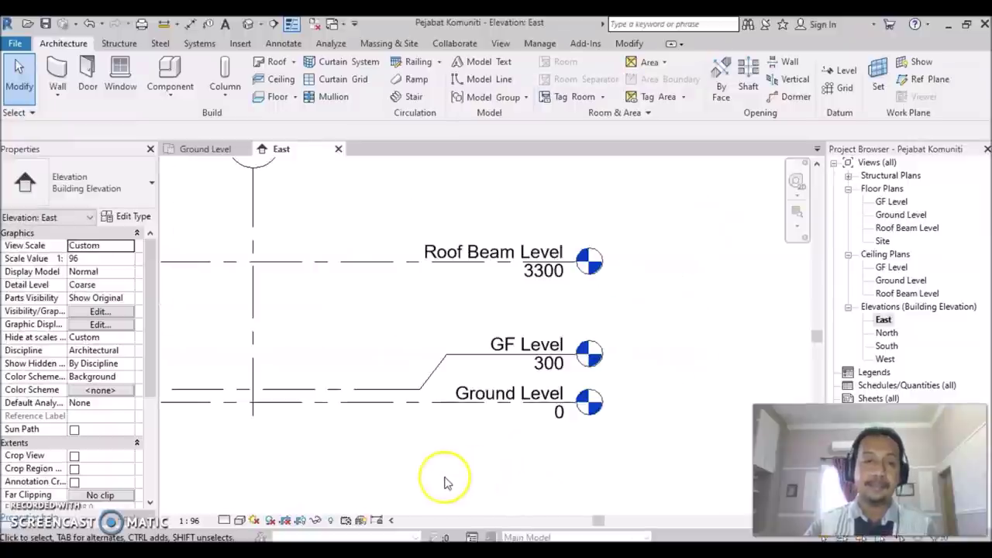
{"action": "mouse_move", "coordinate": [441, 478]}
{"action": "middle_mouse_down"}
{"action": "mouse_move", "coordinate": [587, 439]}
{"action": "mouse_move", "coordinate": [544, 474]}
{"action": "mouse_move", "coordinate": [533, 508]}
{"action": "middle_mouse_up"}
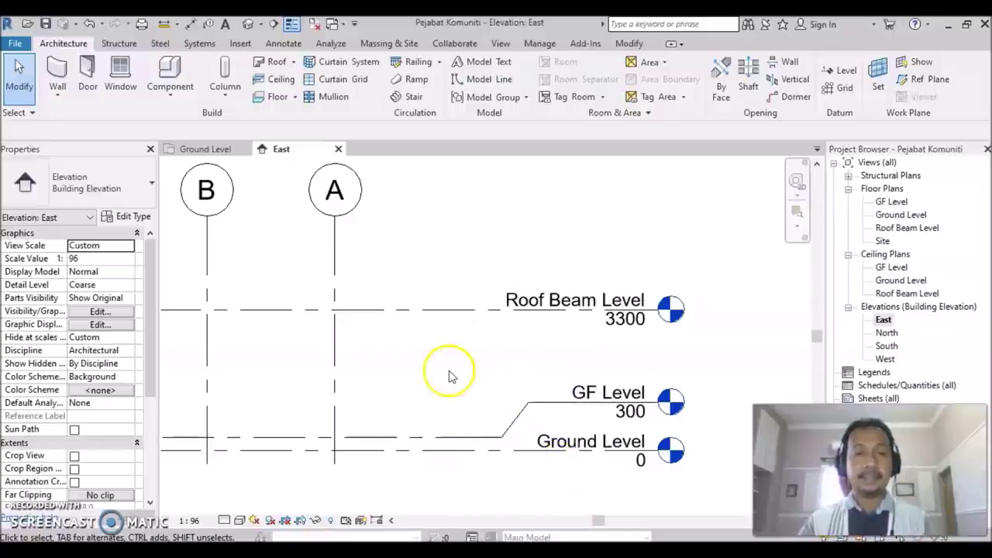
- Crossing-select Roof Beam Level, GF Level and Ground Level, pin them, then recentre the elevation
{"action": "mouse_move", "coordinate": [478, 279]}
{"action": "left_mouse_down"}
{"action": "mouse_move", "coordinate": [423, 352]}
{"action": "mouse_move", "coordinate": [396, 487]}
{"action": "left_mouse_up"}
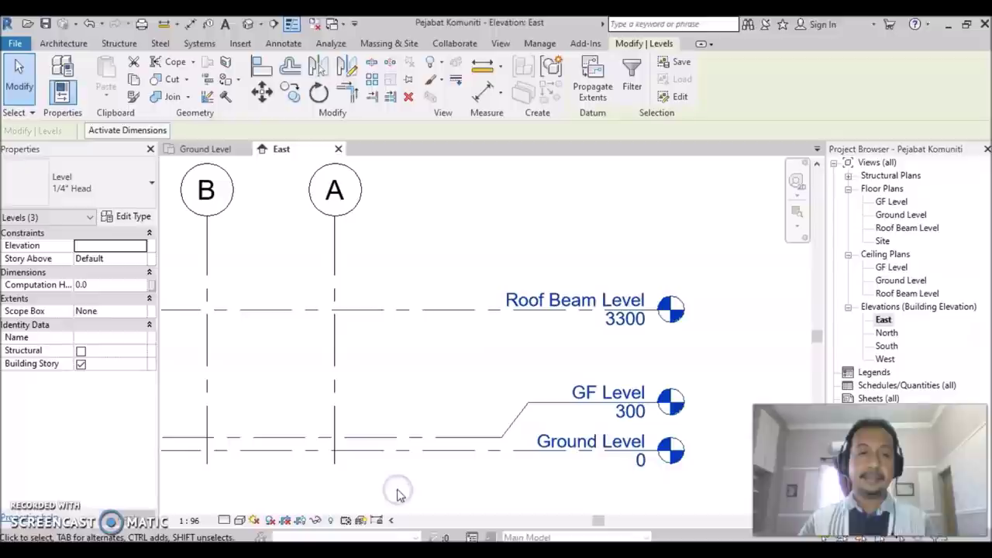
{"action": "left_click", "coordinate": [408, 79]}
{"action": "left_click", "coordinate": [720, 350]}
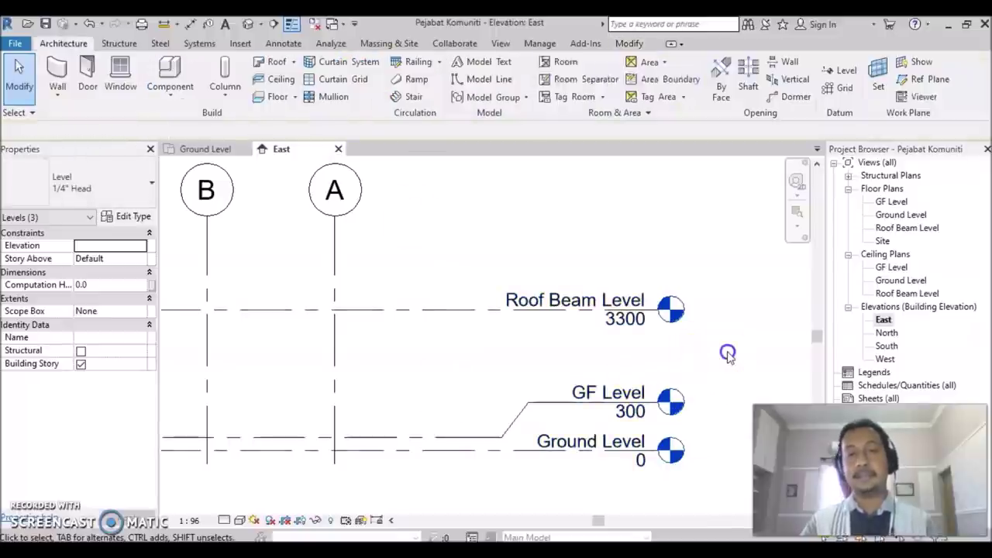
{"action": "scroll", "coordinate": [462, 443], "scroll_direction": "down", "scroll_amount": 4}
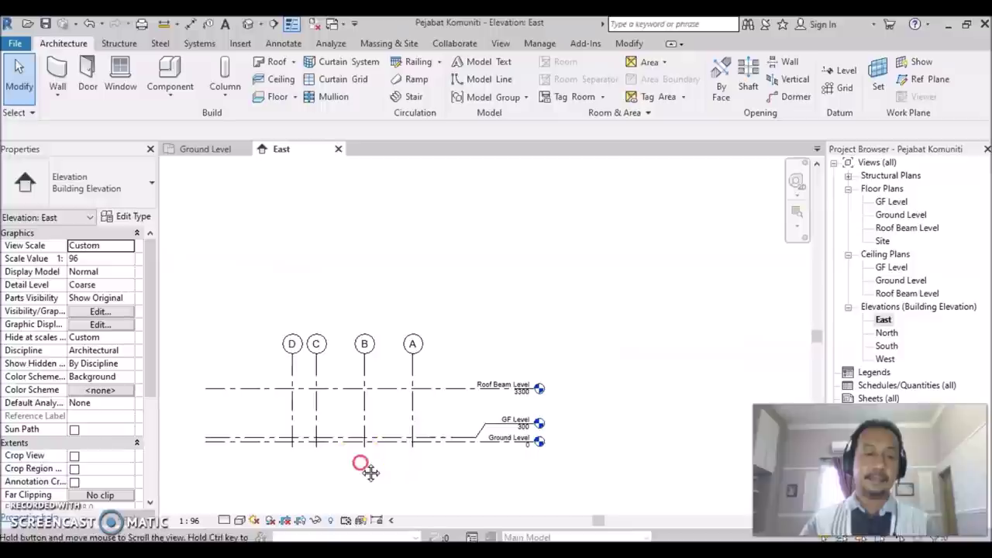
{"action": "middle_click_drag", "start_coordinate": [365, 465], "coordinate": [379, 452]}
{"action": "middle_click_drag", "start_coordinate": [461, 400], "coordinate": [502, 383]}
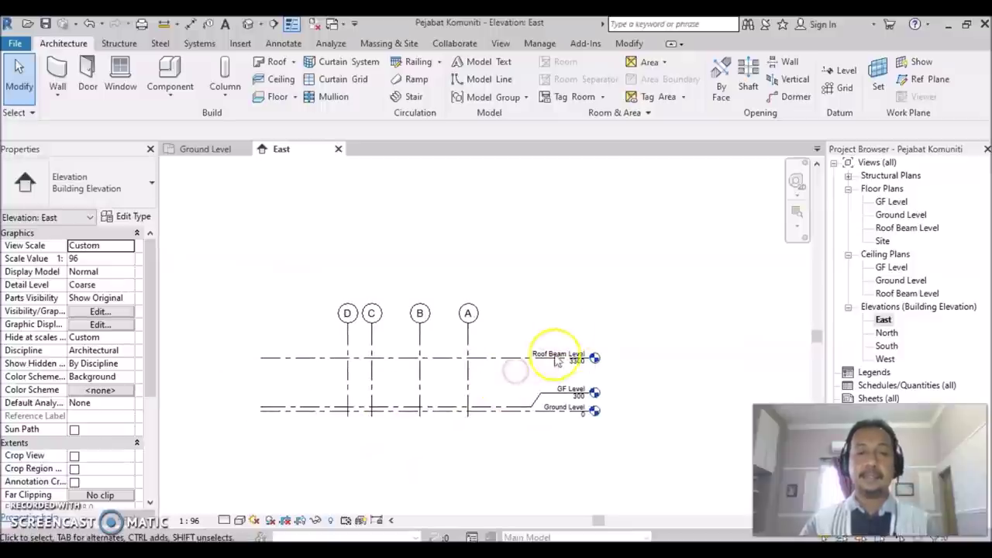
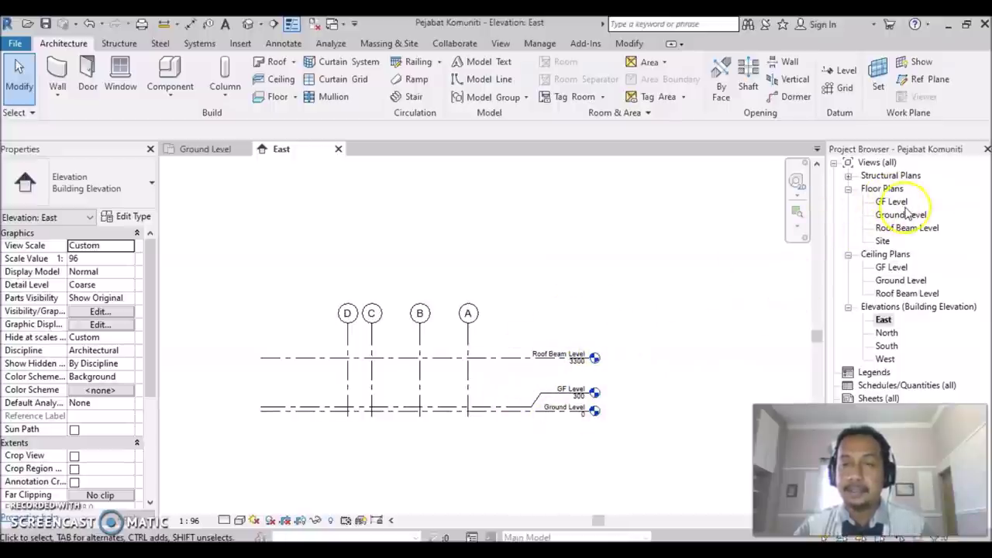
- Check levels and grids, including Roof Beam Level, on the North, South and West elevations, then return to East
{"action": "left_click", "coordinate": [881, 244]}
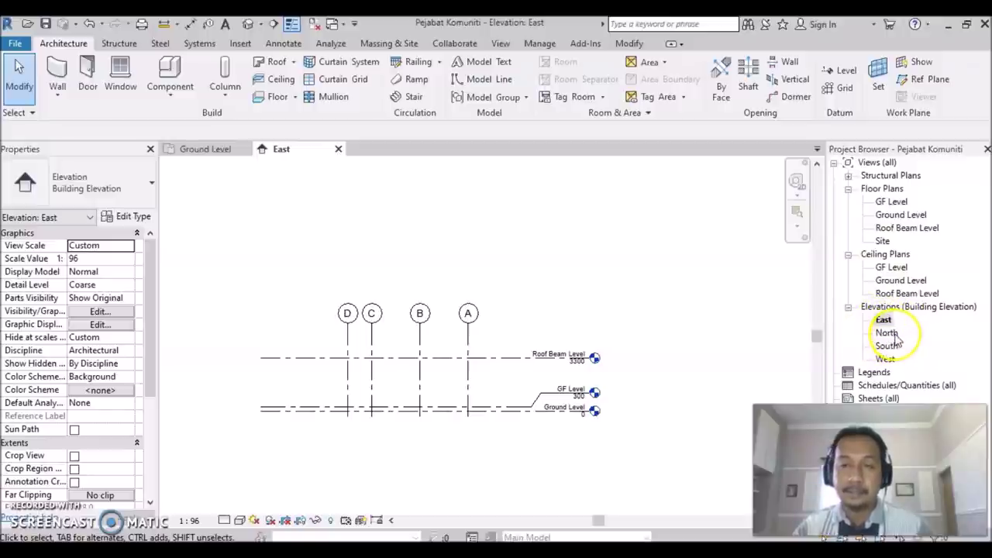
{"action": "double_click", "coordinate": [888, 334]}
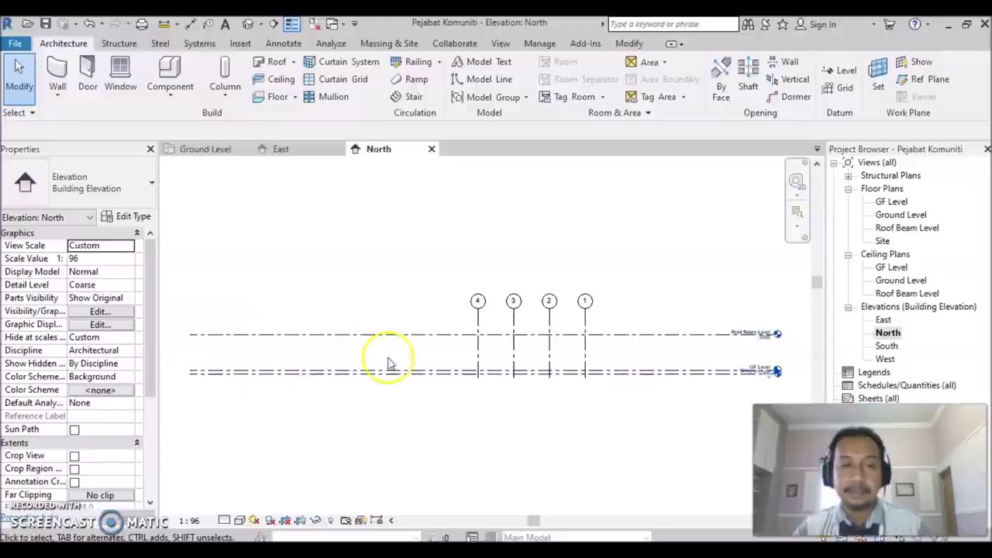
{"action": "double_click", "coordinate": [888, 347]}
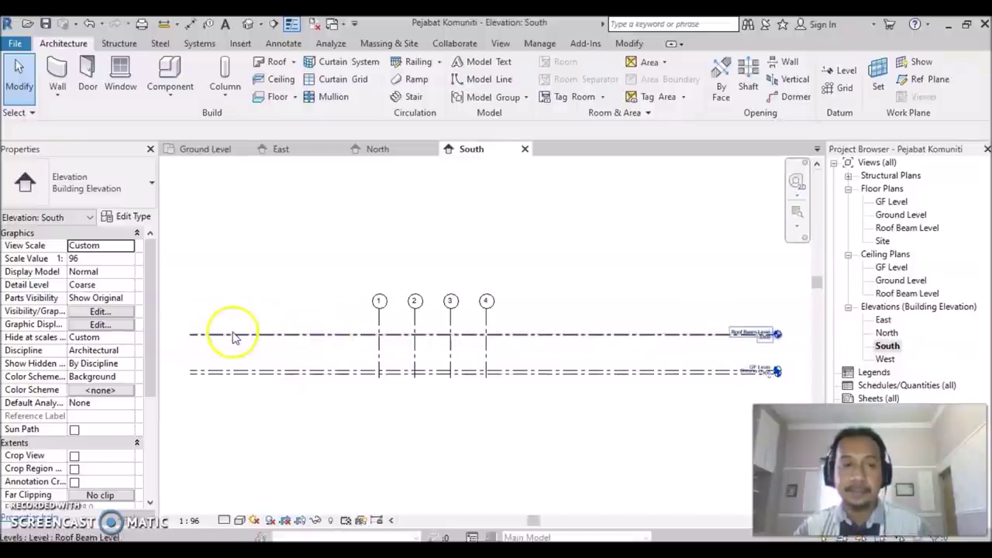
{"action": "left_click", "coordinate": [230, 335]}
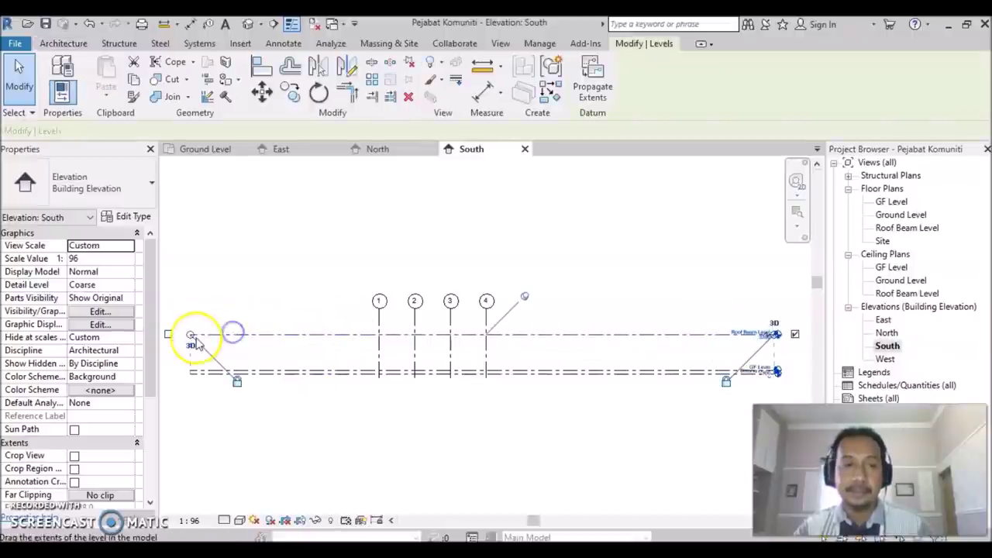
{"action": "left_click", "coordinate": [247, 355]}
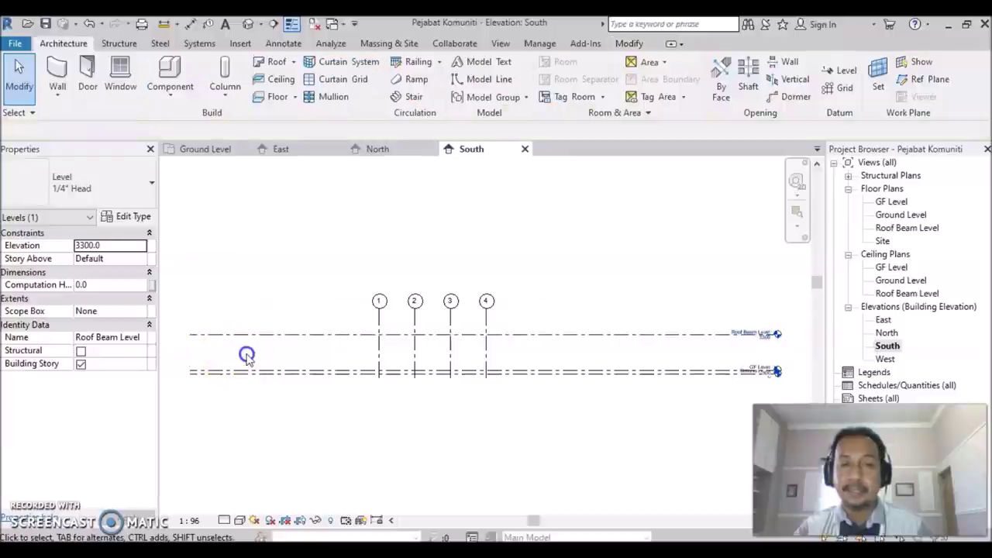
{"action": "double_click", "coordinate": [885, 359]}
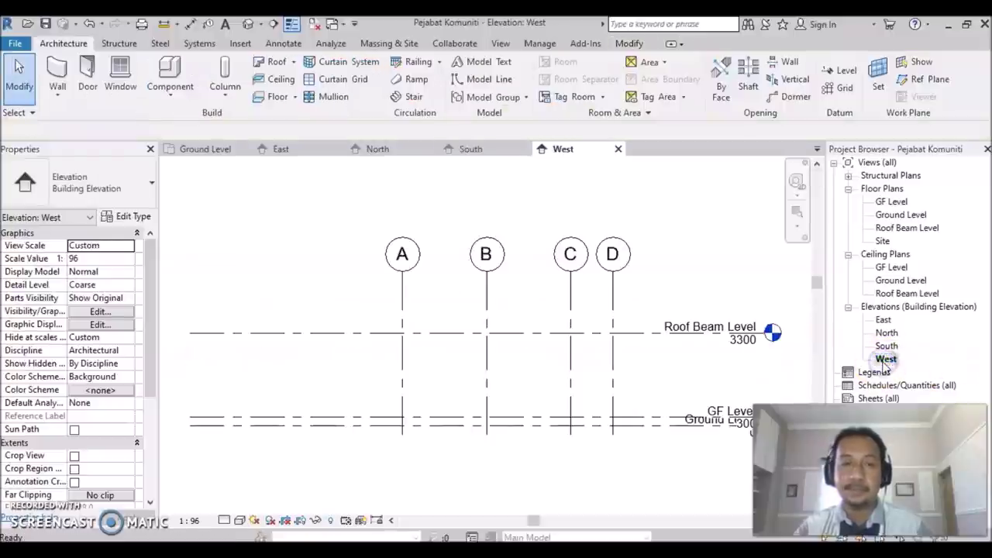
{"action": "scroll", "coordinate": [523, 380], "scroll_direction": "down", "scroll_amount": 2}
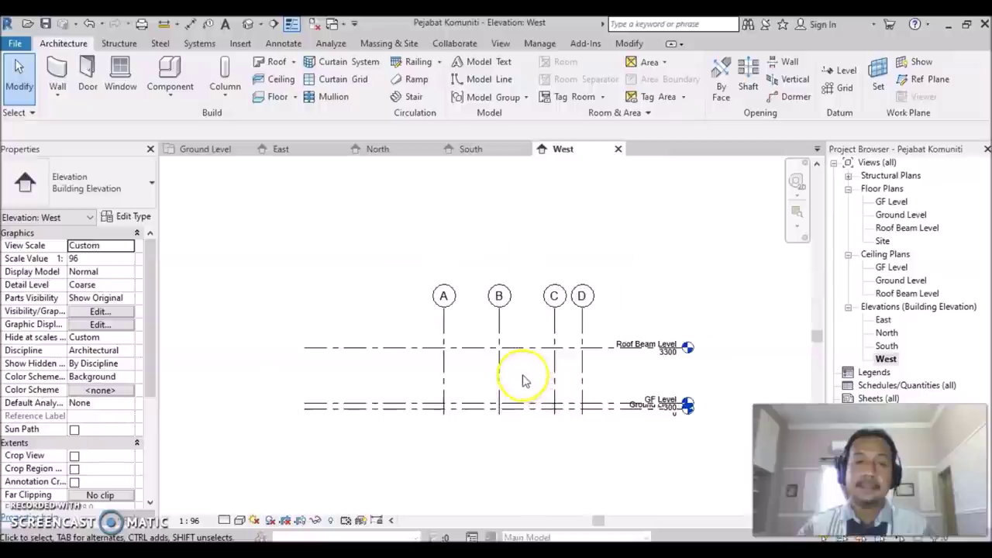
{"action": "double_click", "coordinate": [883, 320]}
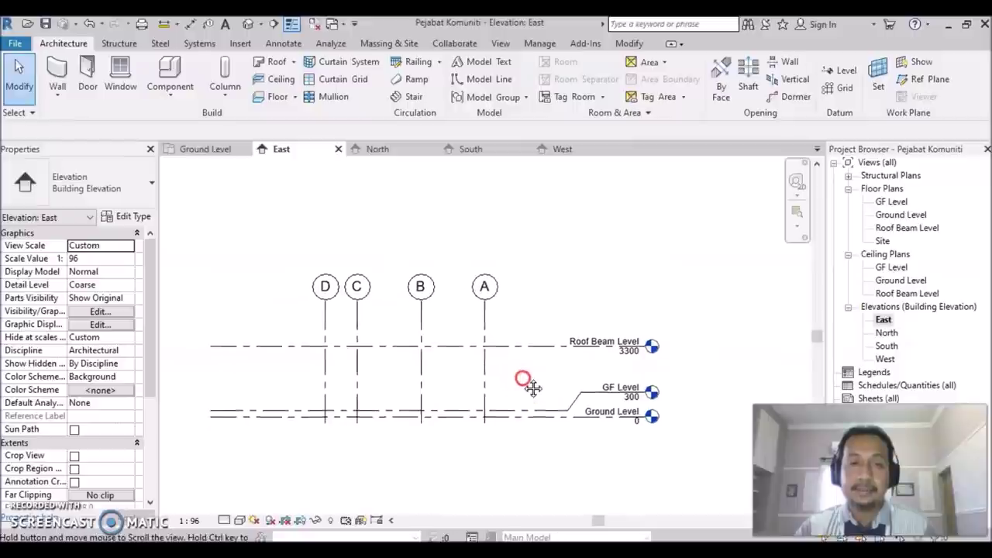
{"action": "middle_click_drag", "start_coordinate": [527, 381], "coordinate": [567, 346]}
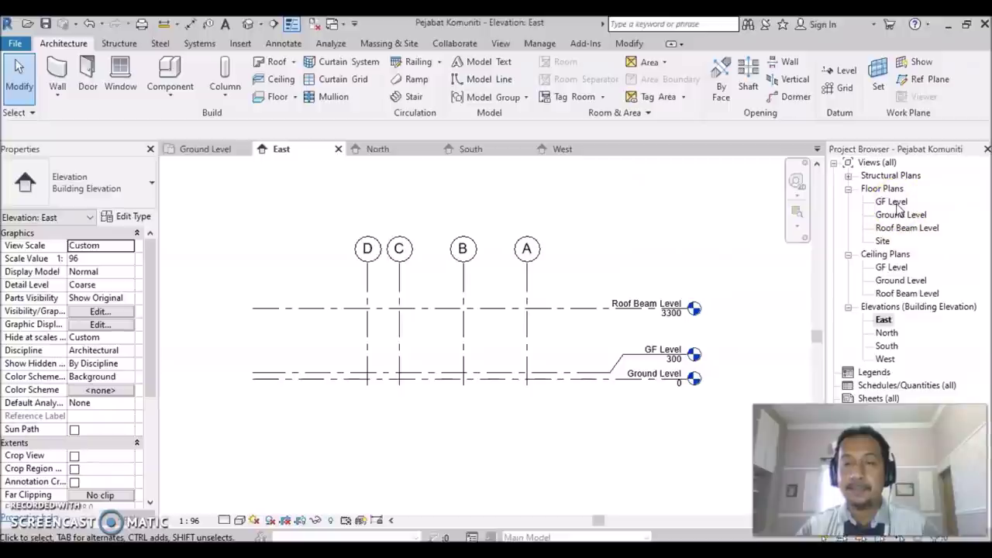
- Review the GF Level and Ground Level floor plans, panning to bring grid heads 1–4 into view
{"action": "double_click", "coordinate": [892, 201]}
{"action": "key", "text": "w"}
{"action": "key", "text": "a"}
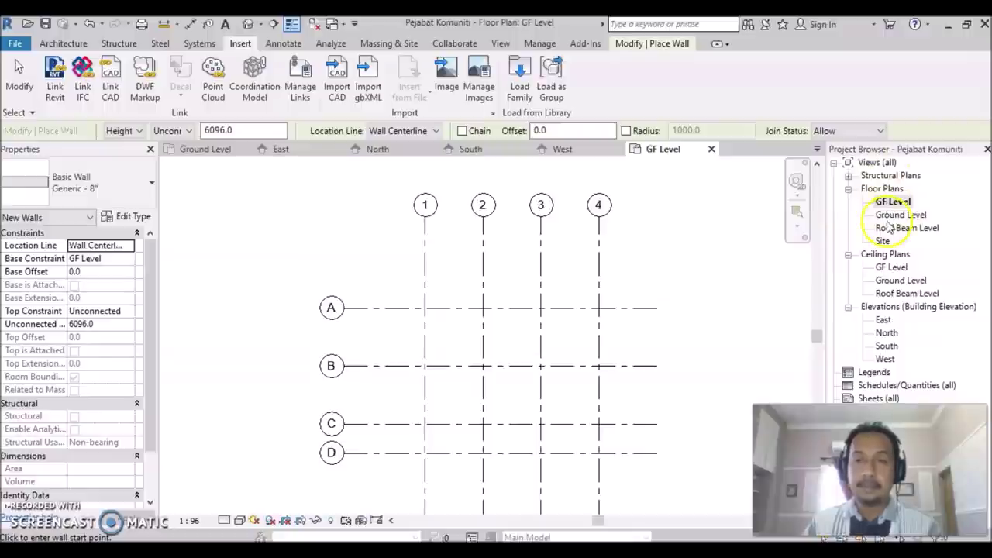
{"action": "double_click", "coordinate": [897, 215]}
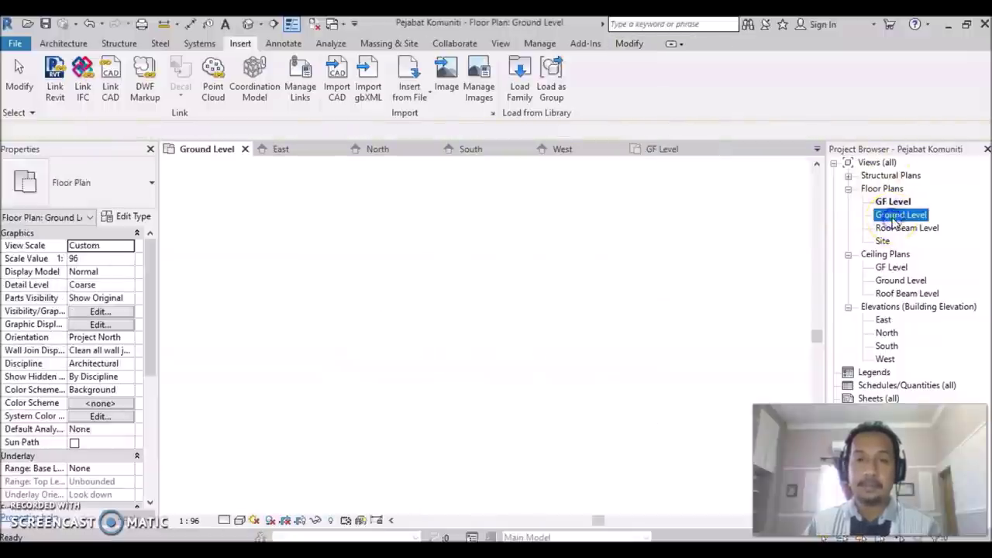
{"action": "scroll", "coordinate": [559, 341], "scroll_direction": "down", "scroll_amount": 1}
{"action": "scroll", "coordinate": [556, 341], "scroll_direction": "down", "scroll_amount": 3}
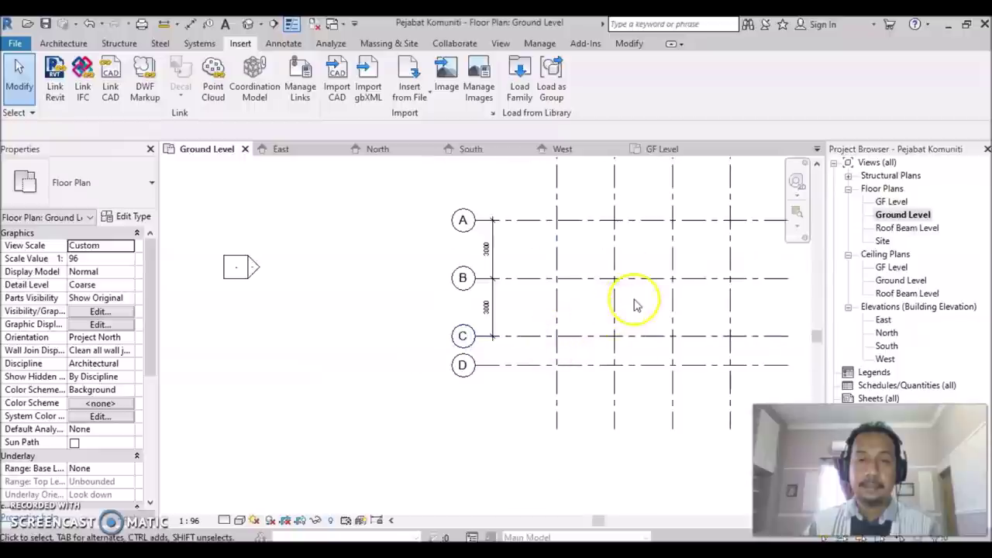
{"action": "middle_click_drag", "start_coordinate": [635, 310], "coordinate": [490, 381]}
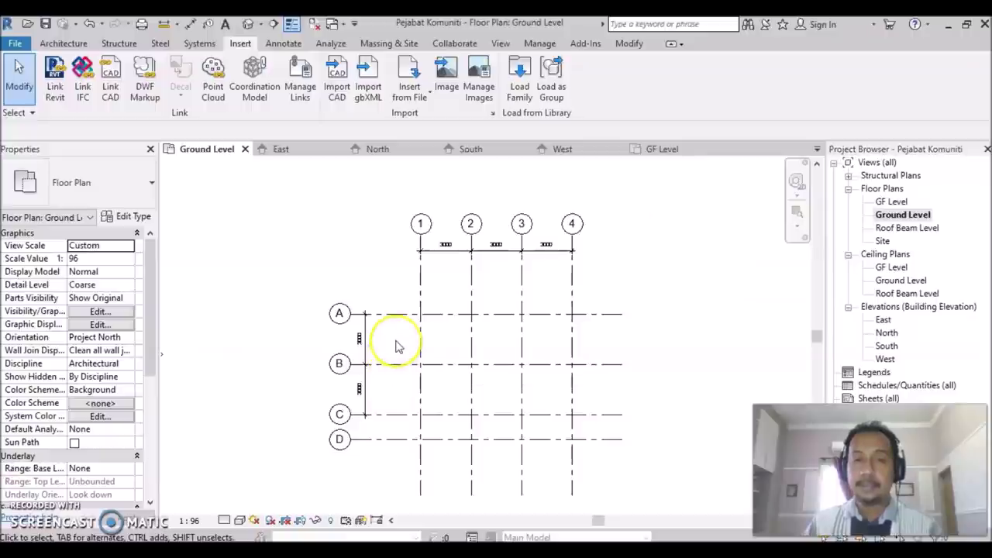
- Check the Roof Beam Level ceiling and floor plans, then zoom into the Ground Level plan
{"action": "double_click", "coordinate": [891, 293]}
{"action": "double_click", "coordinate": [911, 229]}
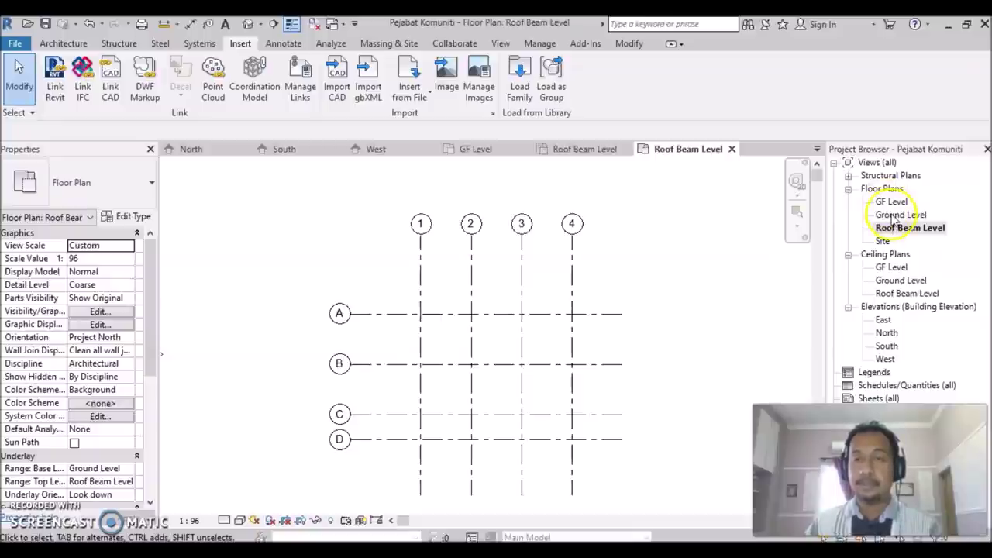
{"action": "double_click", "coordinate": [893, 215]}
{"action": "scroll", "coordinate": [362, 472], "scroll_direction": "up", "scroll_amount": 1}
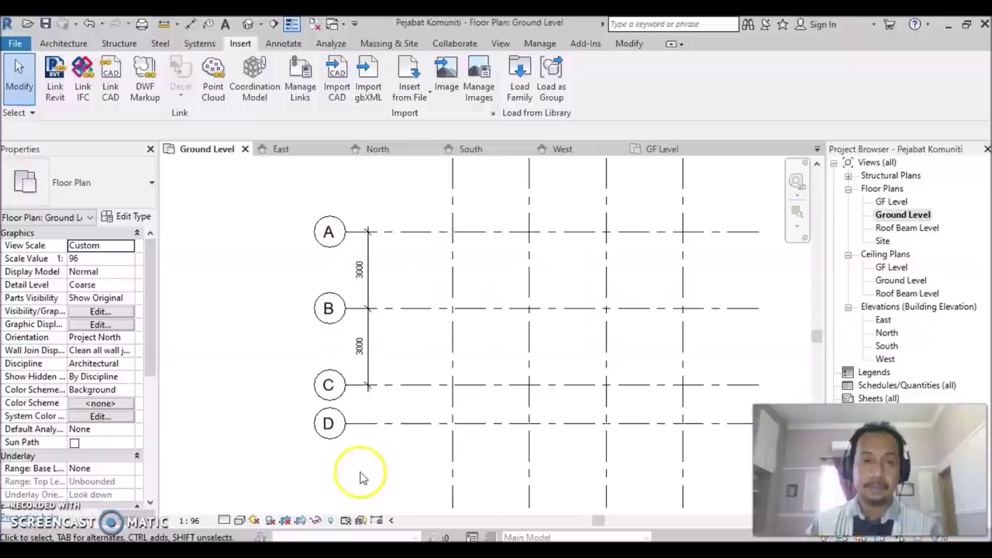
{"action": "scroll", "coordinate": [388, 410], "scroll_direction": "up", "scroll_amount": 1}
{"action": "scroll", "coordinate": [361, 405], "scroll_direction": "up", "scroll_amount": 1}
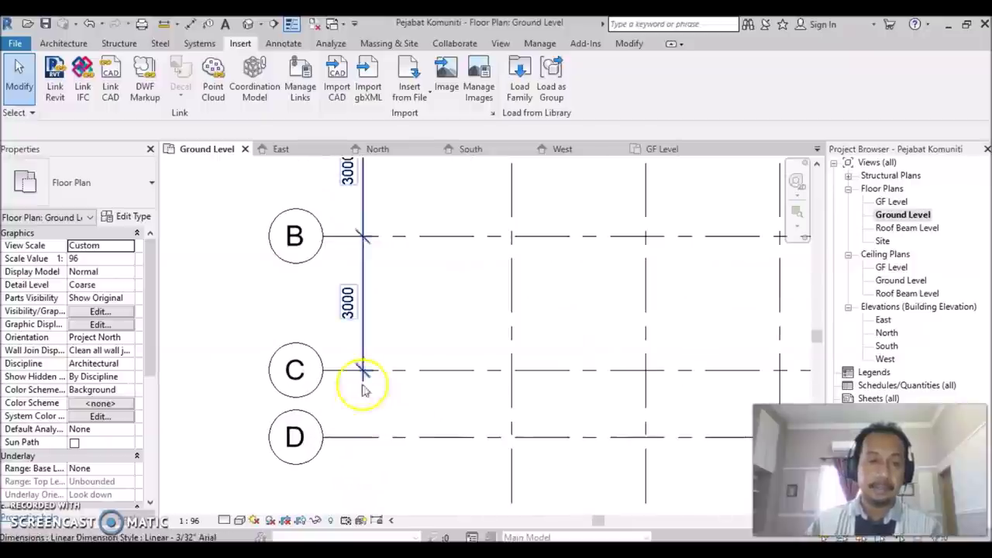
- Add a 1500 aligned dimension from grid C to grid D, completing the A–D dimension string
{"action": "left_click", "coordinate": [291, 50]}
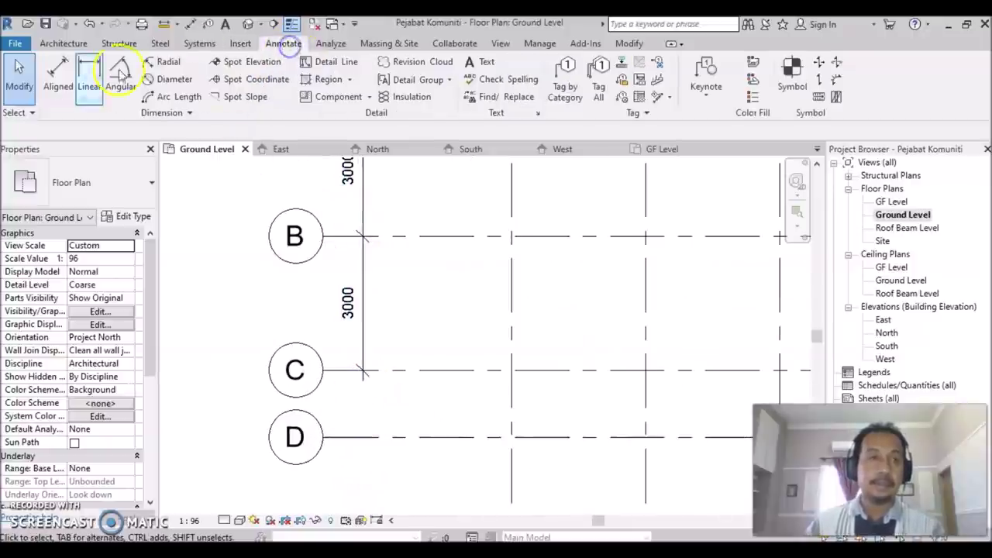
{"action": "left_click", "coordinate": [62, 73]}
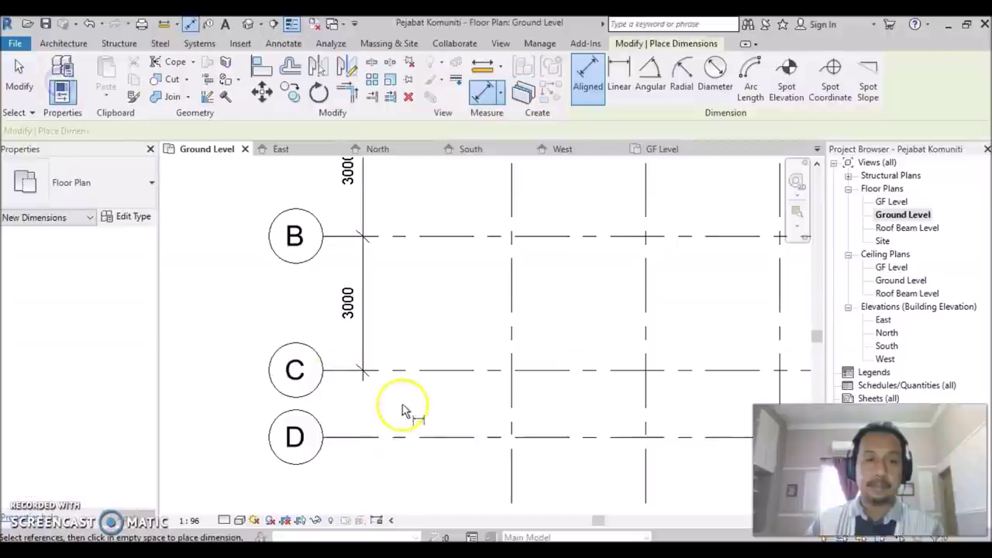
{"action": "left_click", "coordinate": [421, 370]}
{"action": "left_click", "coordinate": [426, 439]}
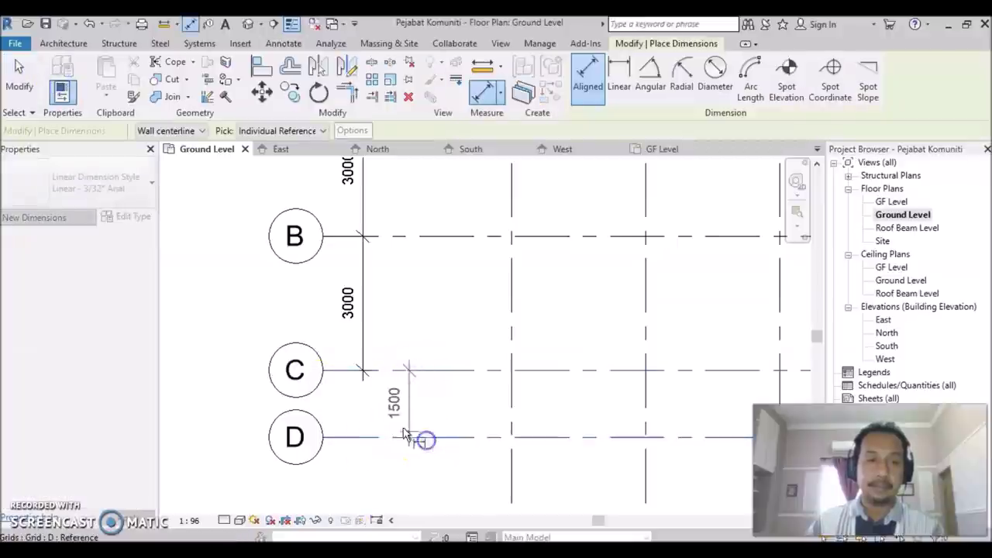
{"action": "left_click", "coordinate": [365, 390]}
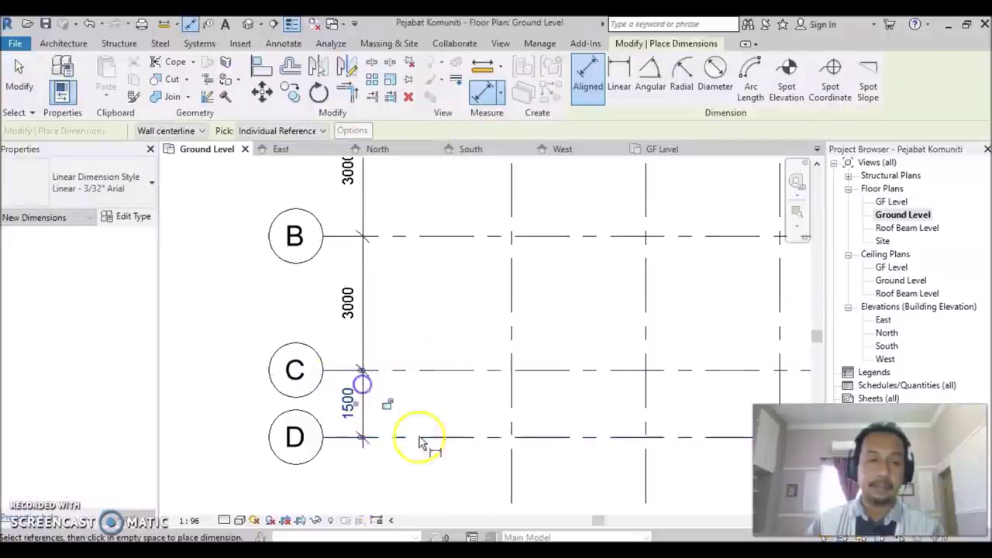
{"action": "scroll", "coordinate": [451, 465], "scroll_direction": "down", "scroll_amount": 2}
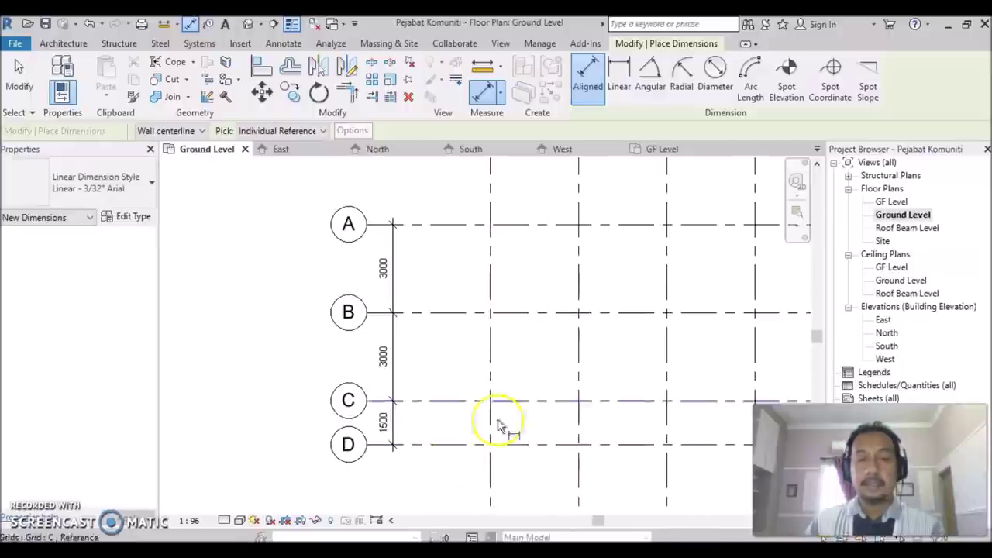
{"action": "scroll", "coordinate": [553, 367], "scroll_direction": "down", "scroll_amount": 2}
{"action": "middle_click_drag", "start_coordinate": [549, 367], "coordinate": [482, 426]}
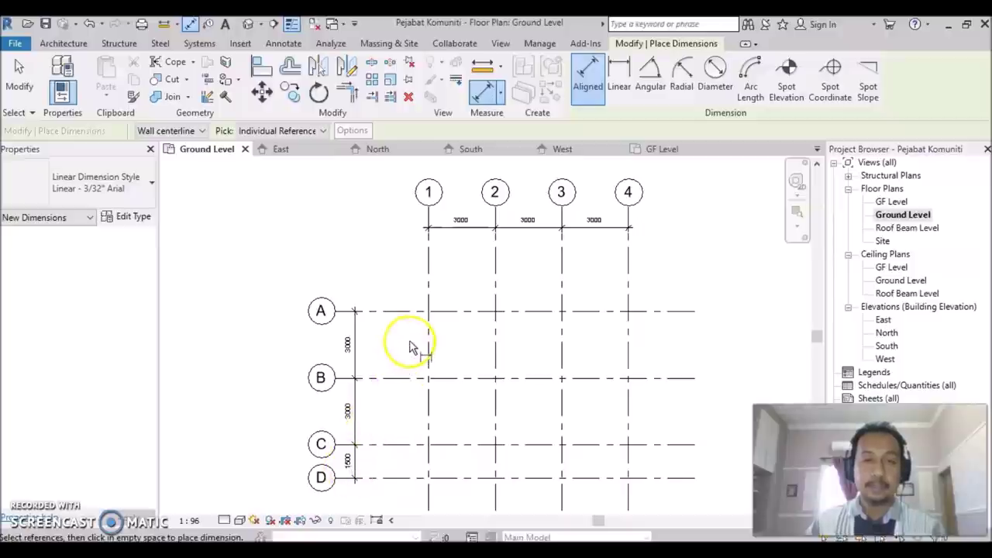
{"action": "key", "text": "Escape"}
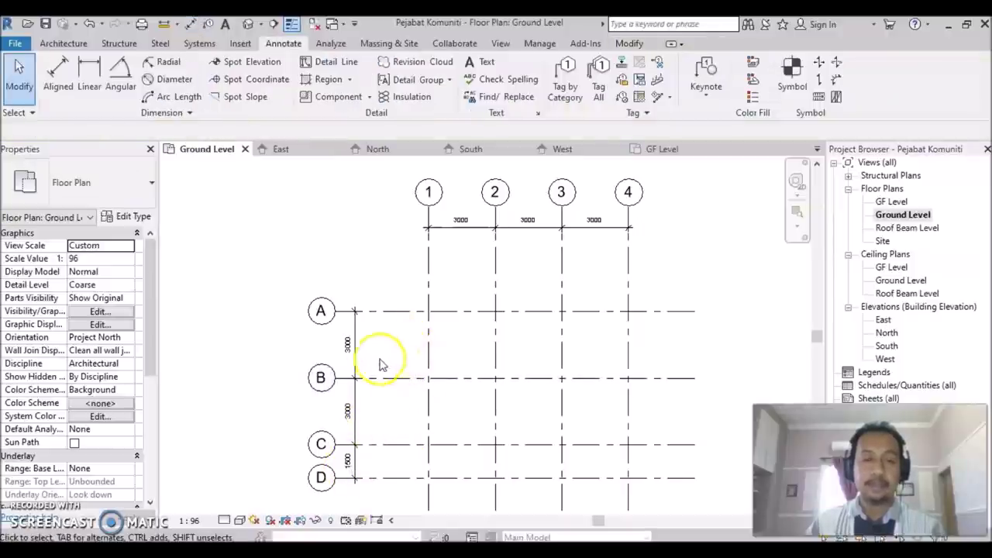
- Select the vertical dimension string and the top 3000 grid dimensions, and copy them
{"action": "left_click", "coordinate": [356, 473]}
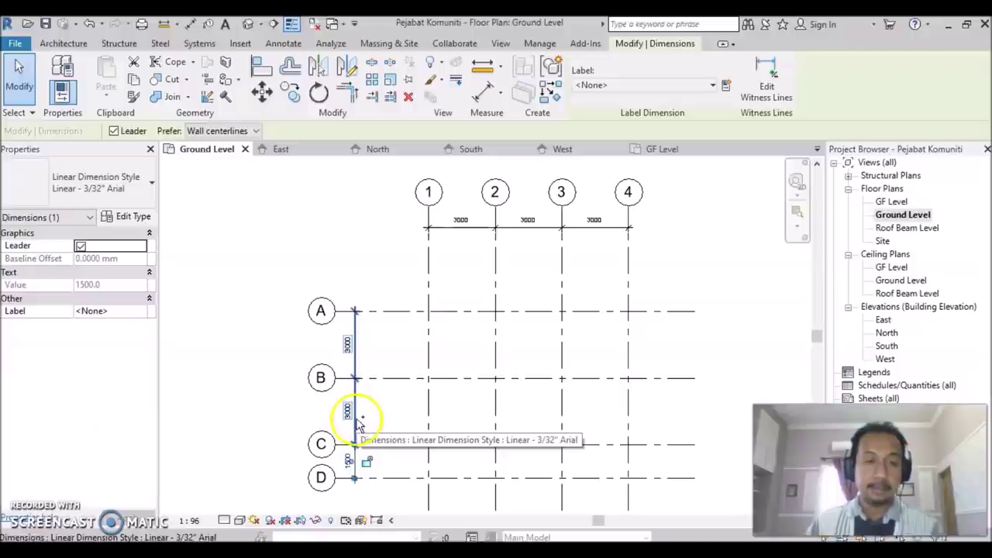
{"action": "left_click", "coordinate": [461, 232]}
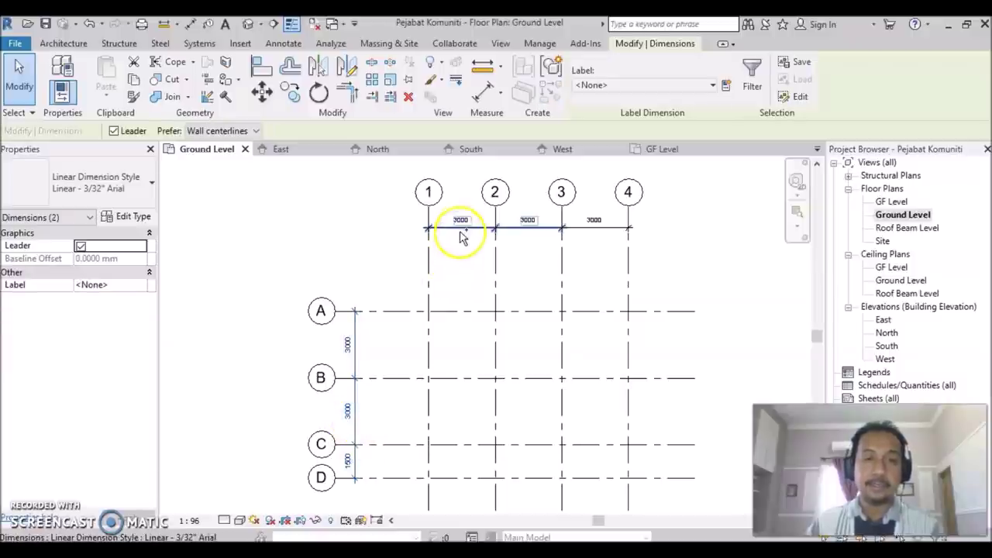
{"action": "left_click", "coordinate": [459, 225], "text": "ctrl"}
{"action": "left_click", "coordinate": [593, 223], "text": "ctrl"}
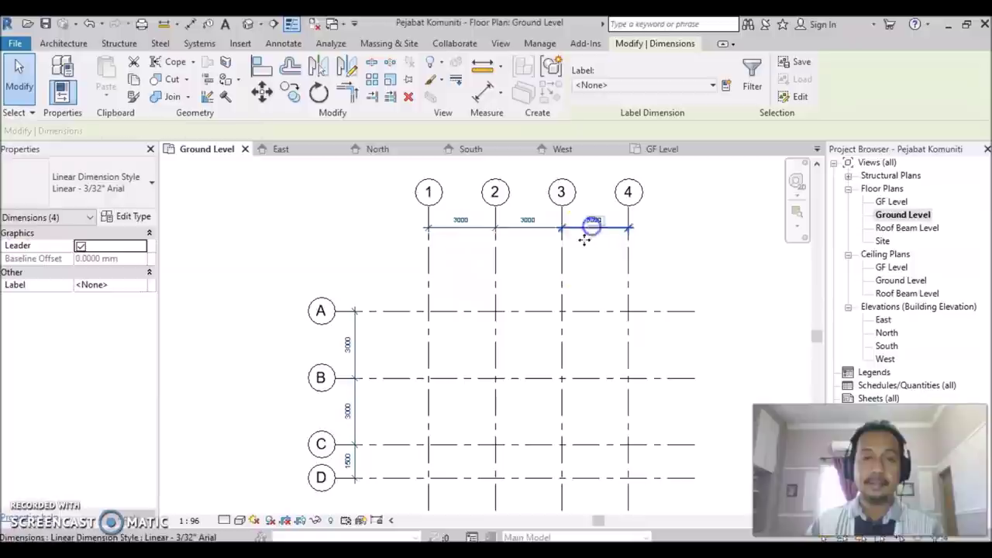
{"action": "left_click", "coordinate": [618, 390]}
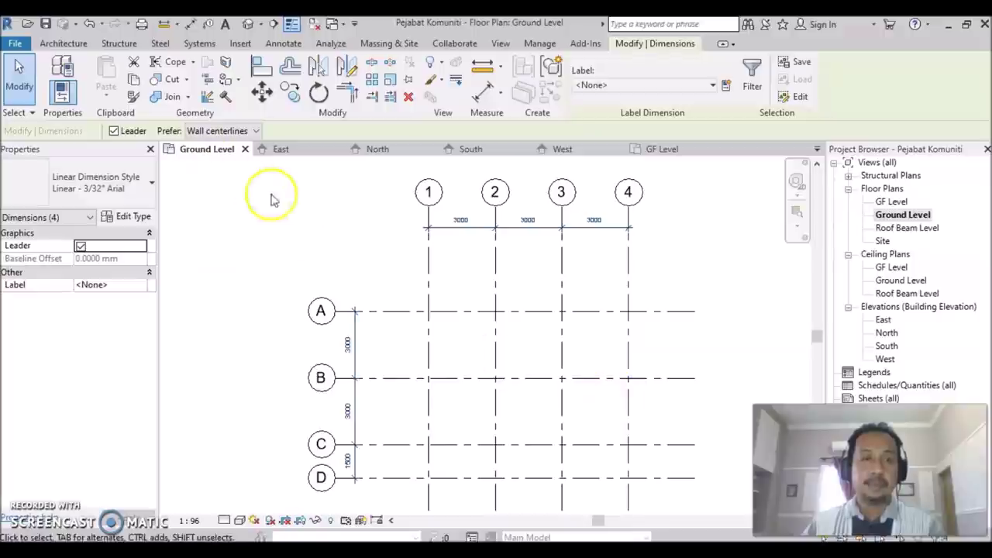
{"action": "left_click", "coordinate": [134, 82]}
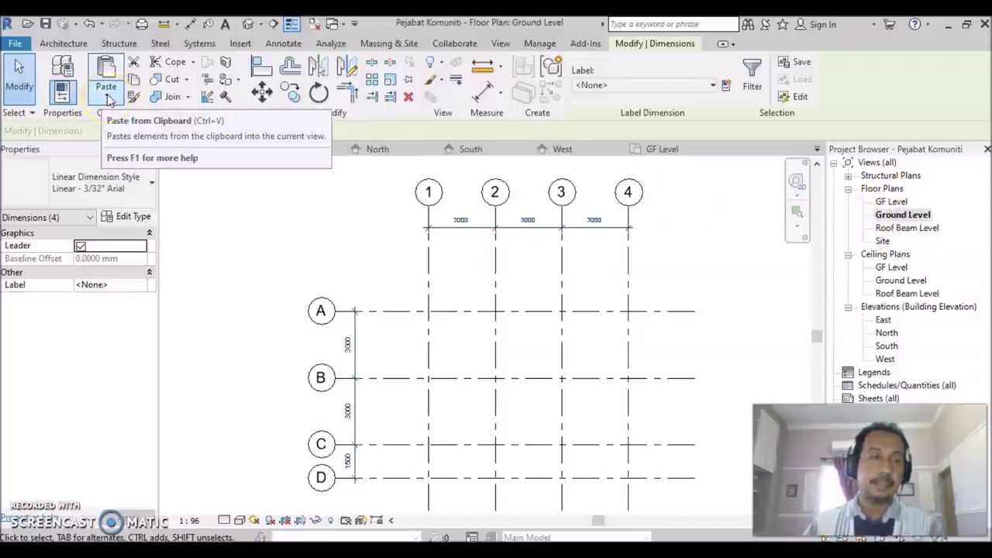
- Paste the dimensions aligned into the GF Level, Ground Level and Roof Beam Level floor plans
{"action": "left_click", "coordinate": [109, 100]}
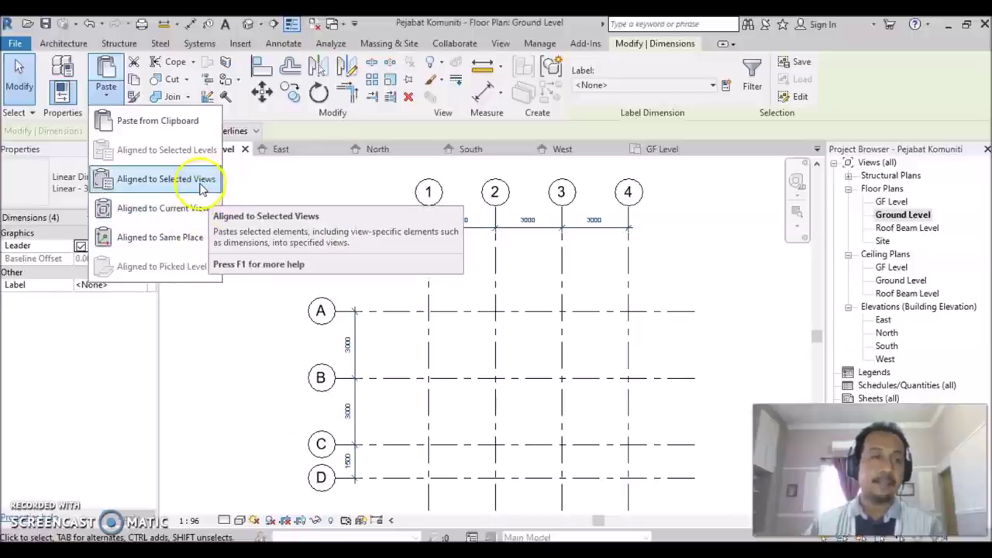
{"action": "left_click", "coordinate": [193, 190]}
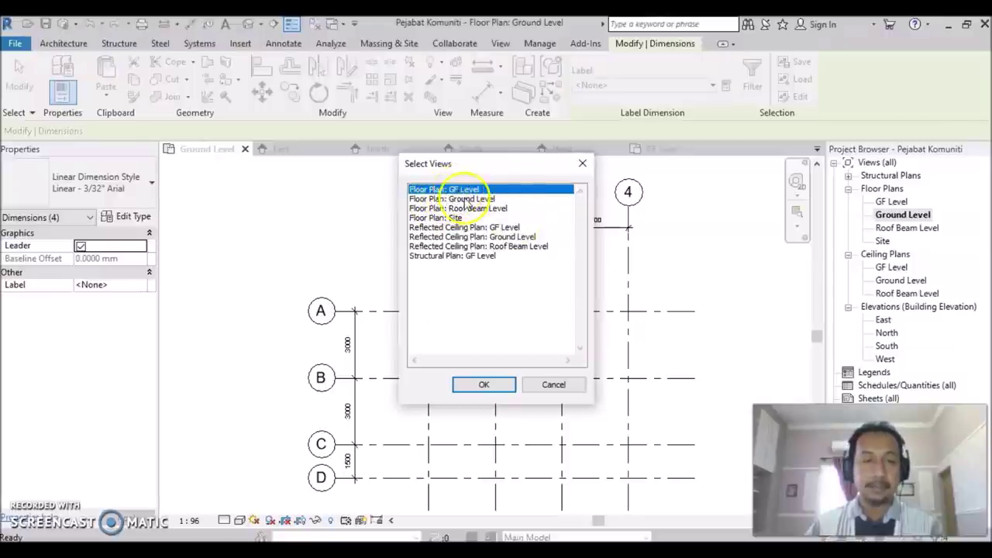
{"action": "left_click", "coordinate": [466, 199], "text": "ctrl"}
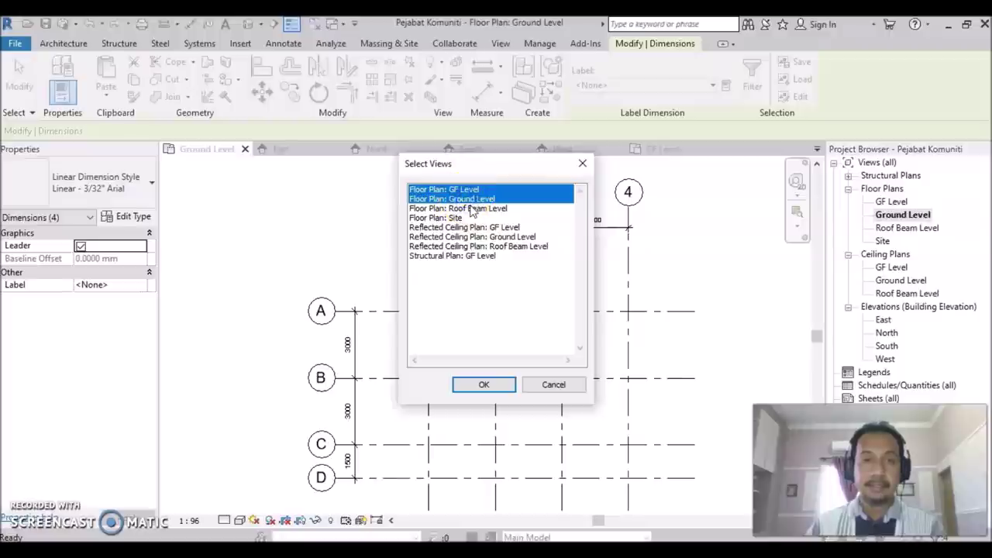
{"action": "left_click", "coordinate": [472, 209], "text": "ctrl"}
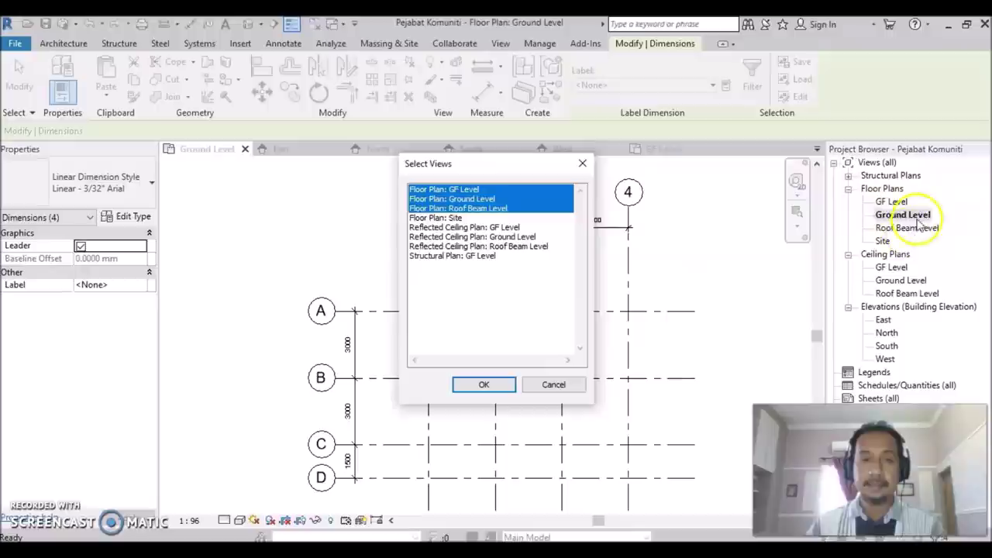
{"action": "left_click", "coordinate": [481, 386]}
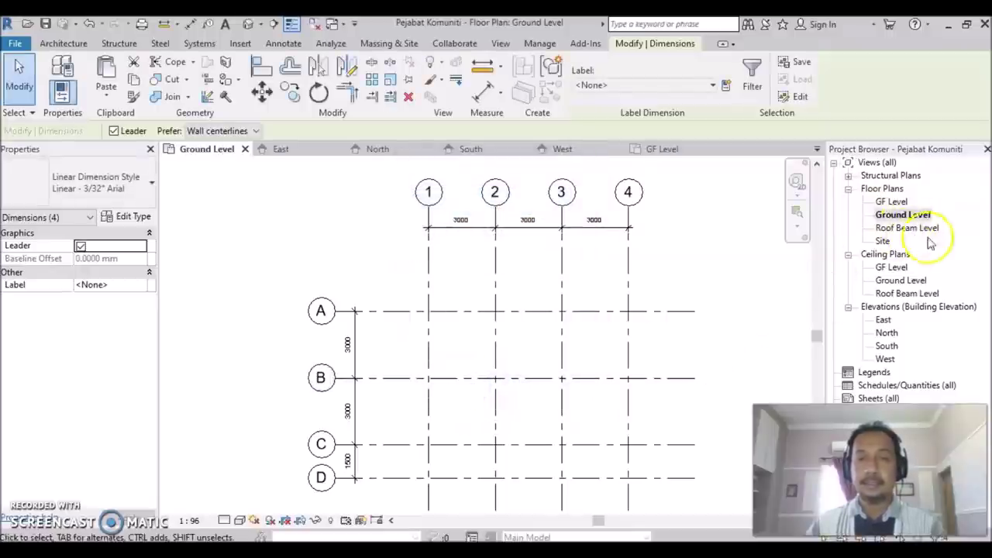
- Verify the pasted grid dimensions on the GF and Roof Beam Level plans, ending on GF Level
{"action": "double_click", "coordinate": [893, 202]}
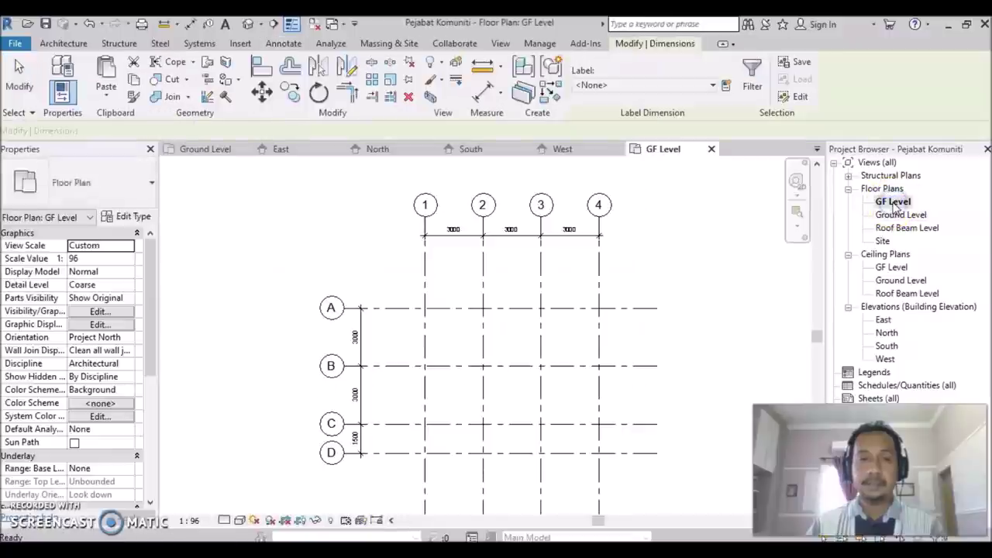
{"action": "double_click", "coordinate": [899, 228]}
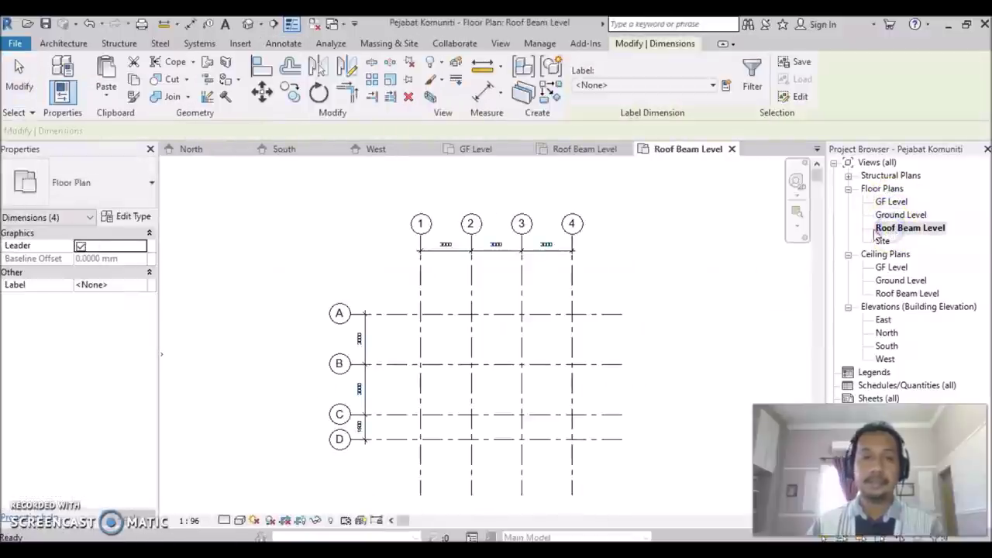
{"action": "left_click", "coordinate": [642, 497]}
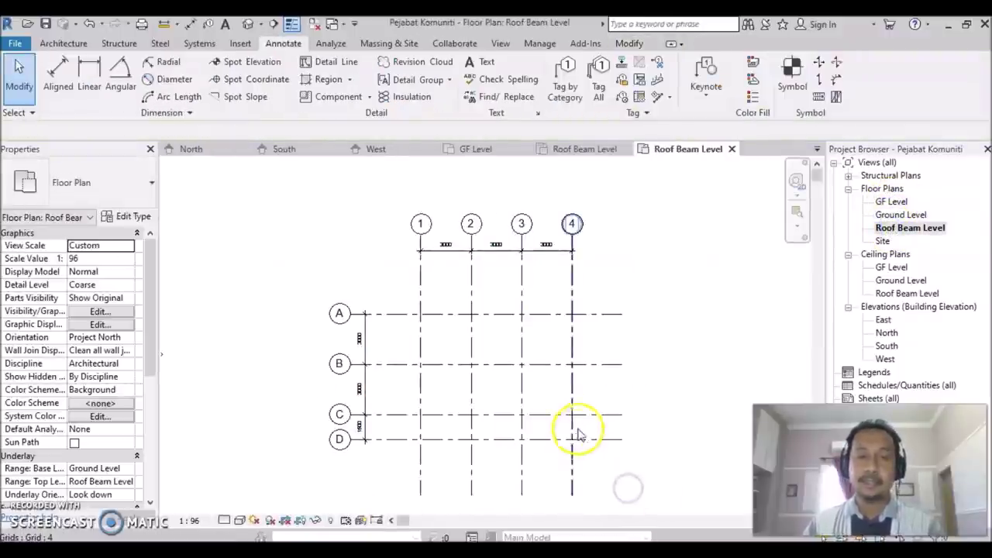
{"action": "scroll", "coordinate": [559, 403], "scroll_direction": "up", "scroll_amount": 1}
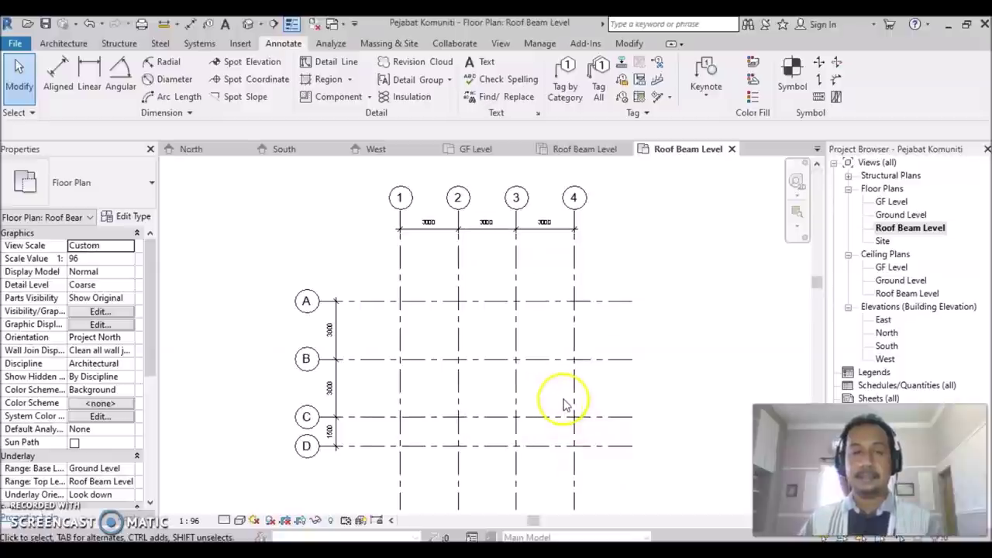
{"action": "scroll", "coordinate": [565, 404], "scroll_direction": "down", "scroll_amount": 1}
{"action": "middle_click_drag", "start_coordinate": [606, 399], "coordinate": [632, 404]}
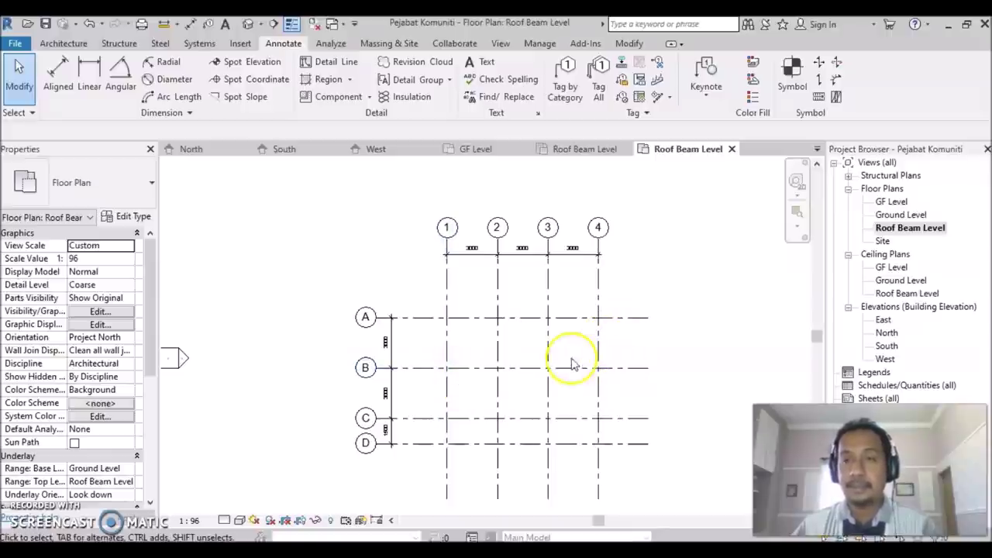
{"action": "left_click", "coordinate": [893, 203]}
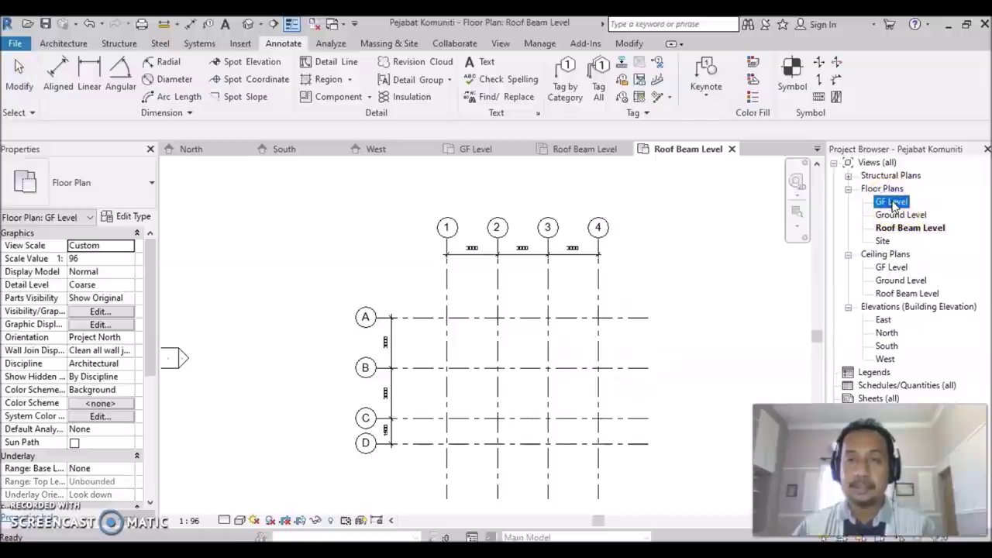
{"action": "double_click", "coordinate": [893, 203]}
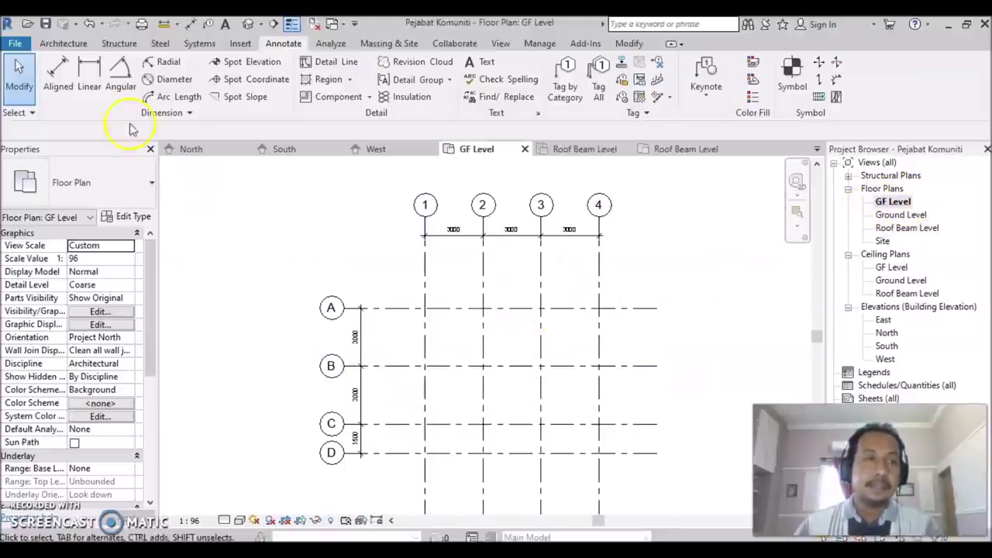
- Start an architectural wall on GF Level using the Basic Wall Generic - 6" type
{"action": "left_click", "coordinate": [62, 43]}
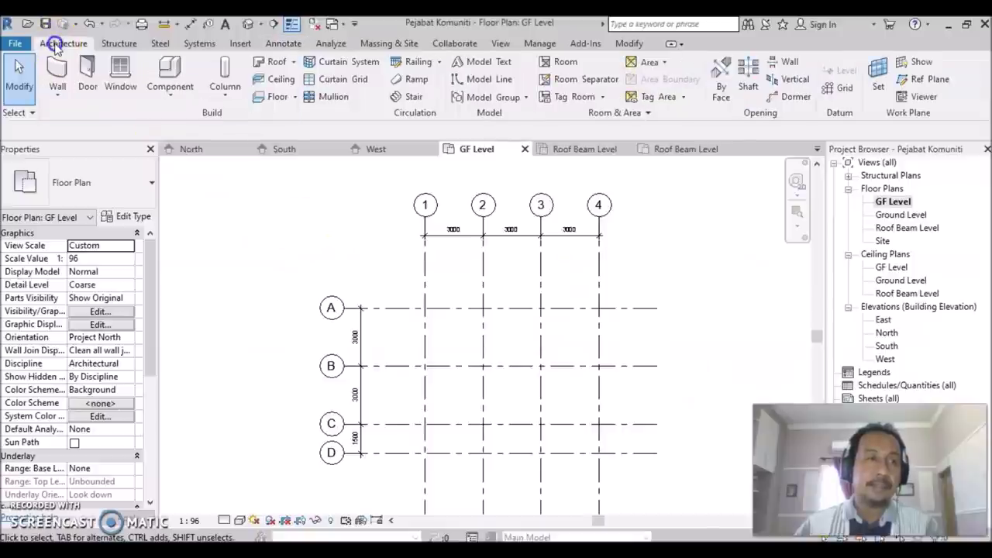
{"action": "left_click", "coordinate": [59, 93]}
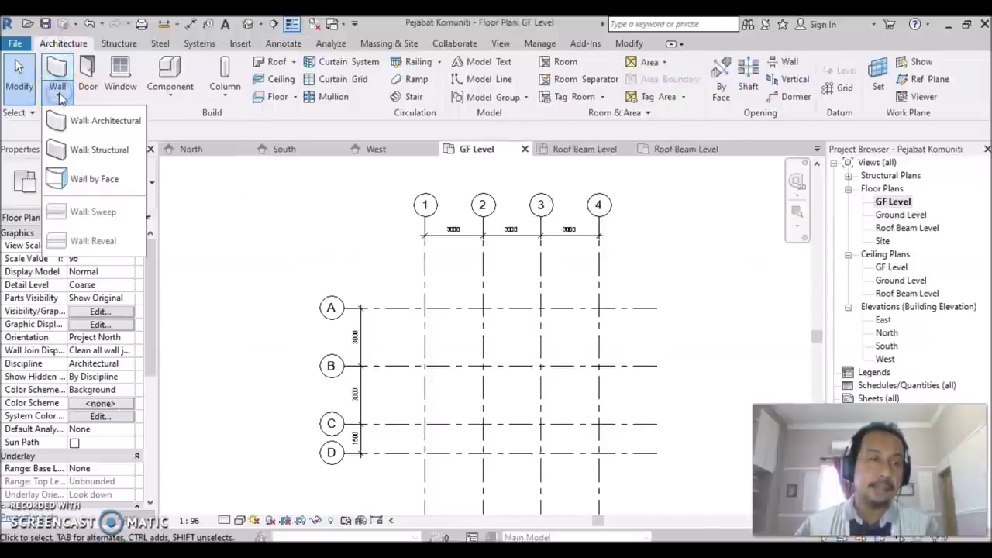
{"action": "left_click", "coordinate": [88, 124]}
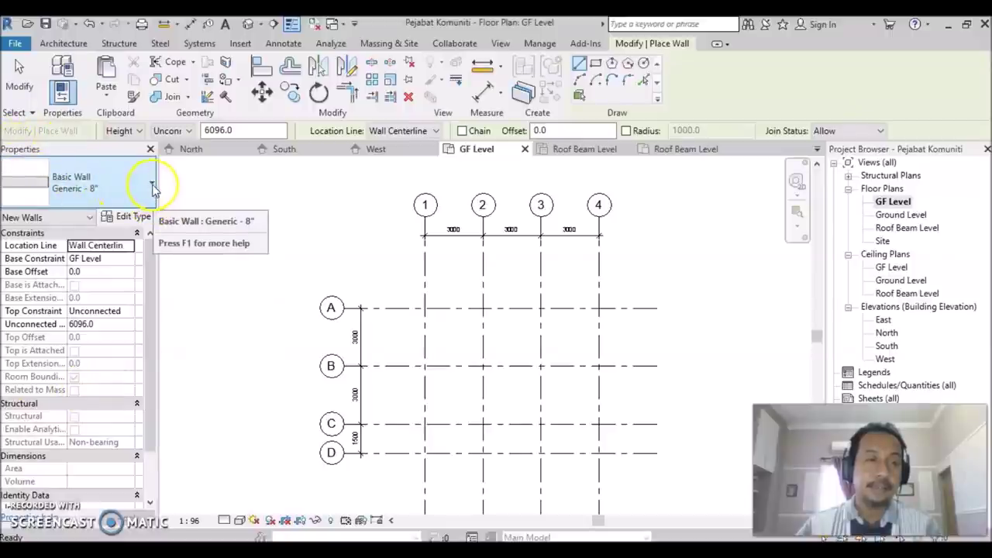
{"action": "left_click", "coordinate": [153, 190]}
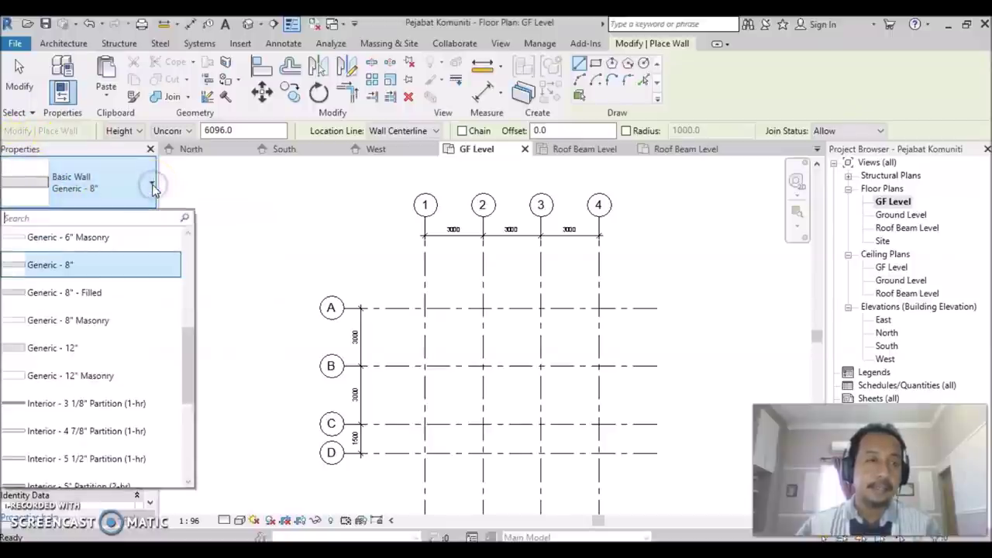
{"action": "mouse_move", "coordinate": [190, 276]}
{"action": "left_mouse_down"}
{"action": "mouse_move", "coordinate": [186, 249]}
{"action": "mouse_move", "coordinate": [195, 431]}
{"action": "mouse_move", "coordinate": [199, 374]}
{"action": "left_mouse_up"}
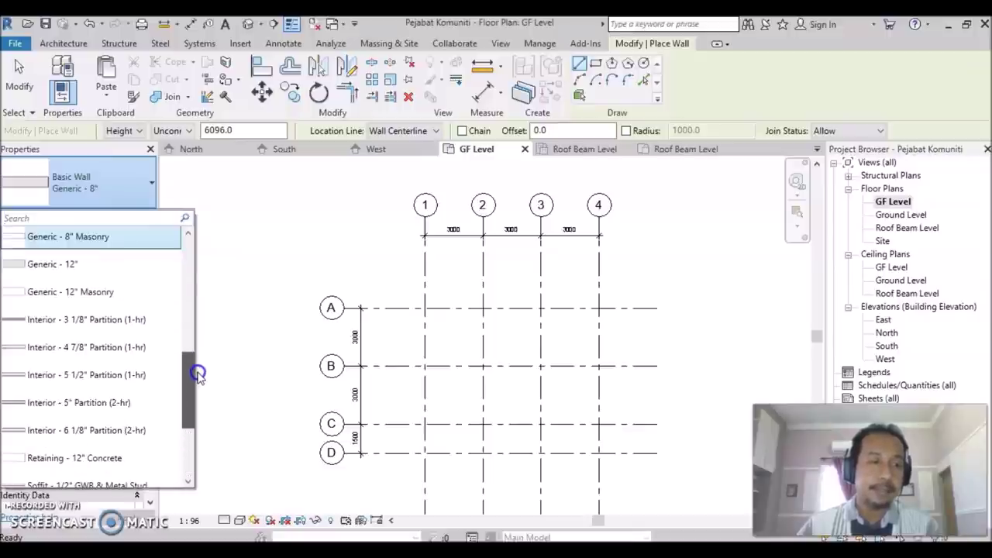
{"action": "left_click_drag", "start_coordinate": [198, 374], "coordinate": [212, 309]}
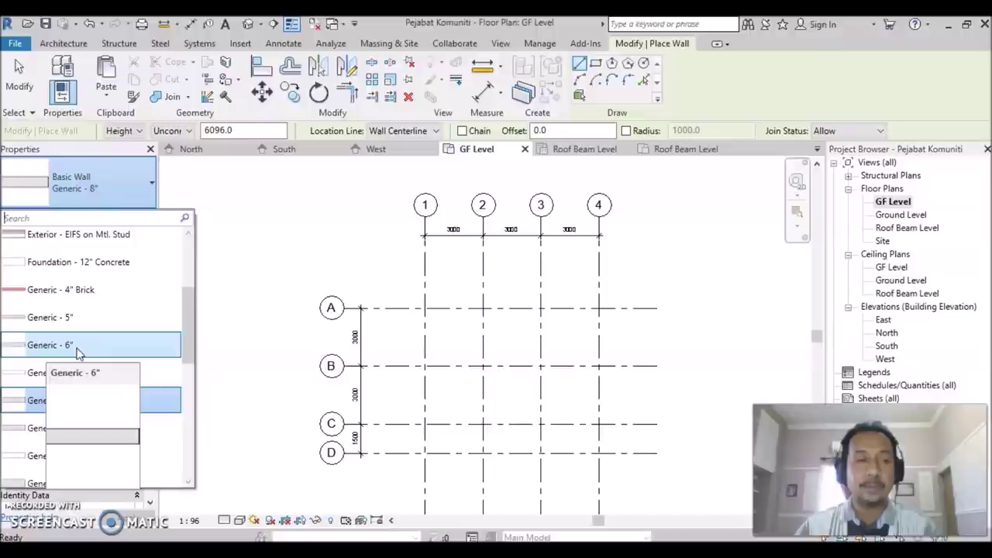
{"action": "left_click", "coordinate": [77, 353]}
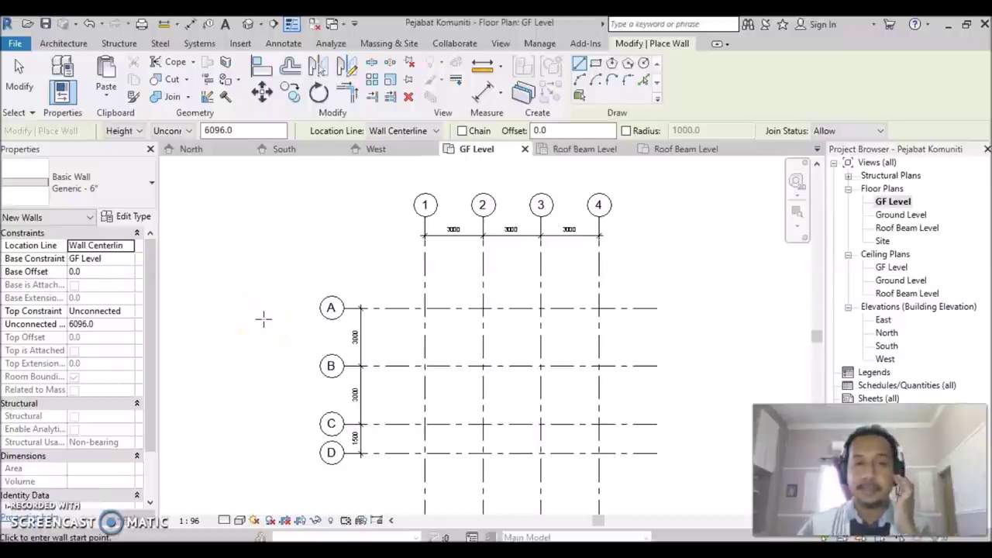
- Confirm the Generic - 6" wall type and expand the options-bar Height list of levels
{"action": "left_click", "coordinate": [274, 365]}
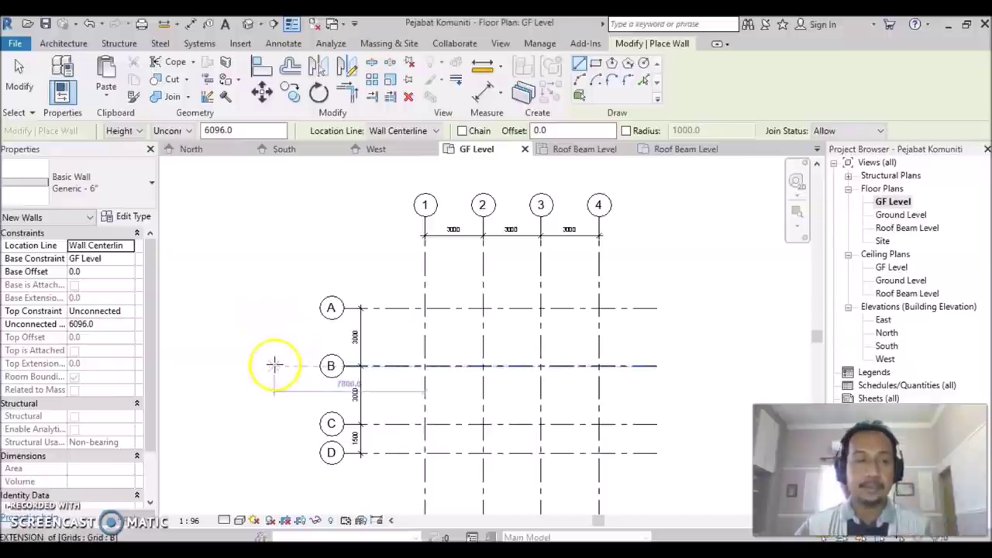
{"action": "left_click", "coordinate": [107, 196]}
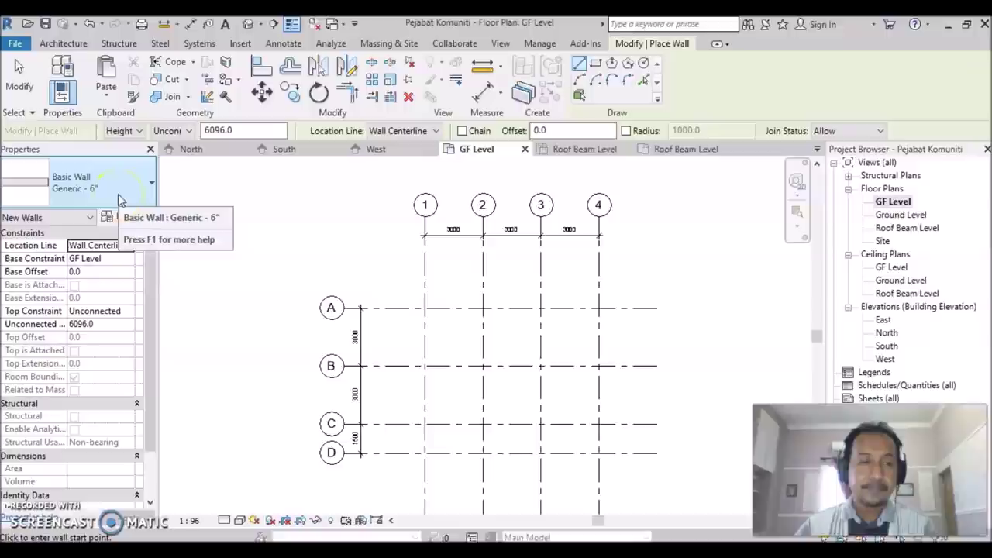
{"action": "left_click", "coordinate": [190, 178]}
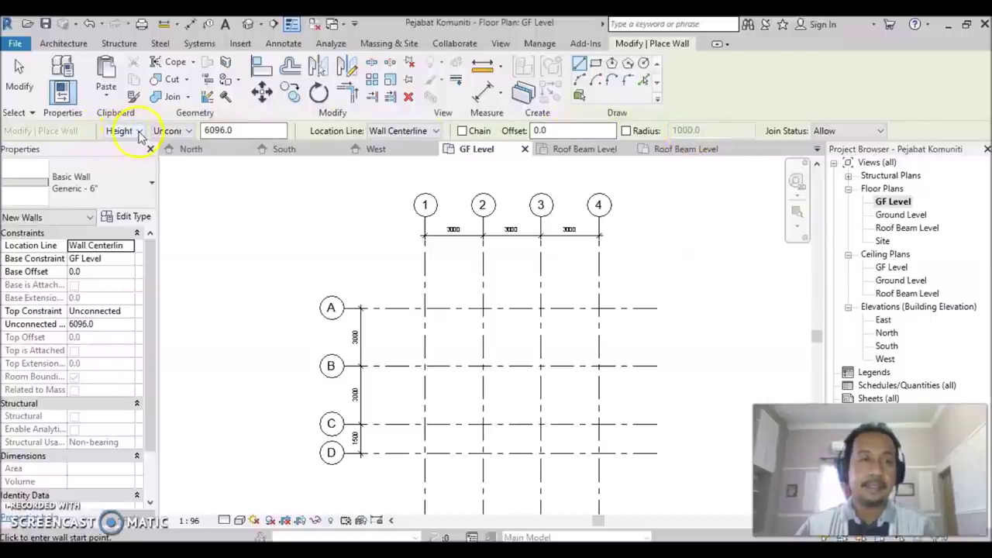
{"action": "left_click", "coordinate": [190, 131]}
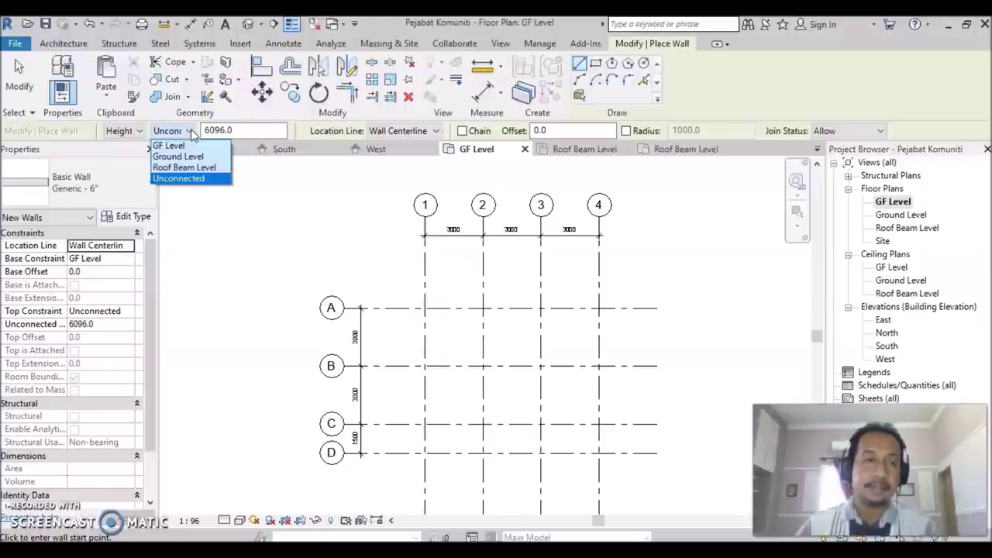
- Set the wall top constraint to Roof Beam Level and turn on Chain
{"action": "left_click", "coordinate": [208, 169]}
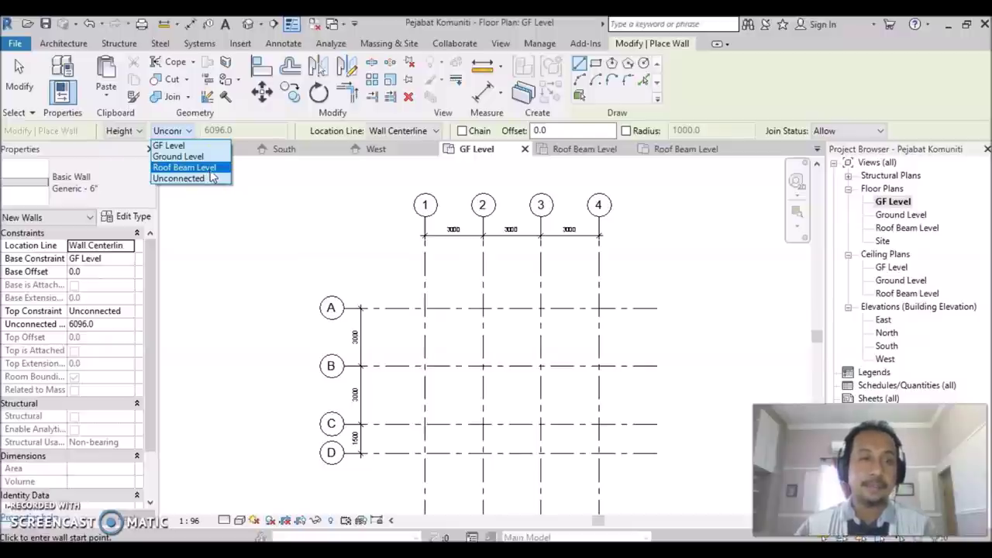
{"action": "left_click", "coordinate": [211, 173]}
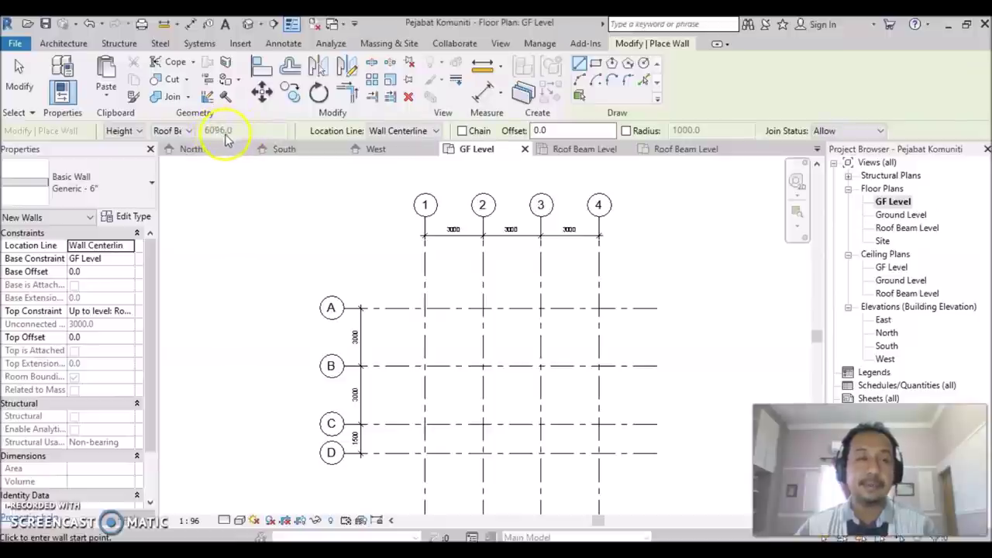
{"action": "left_click", "coordinate": [188, 132]}
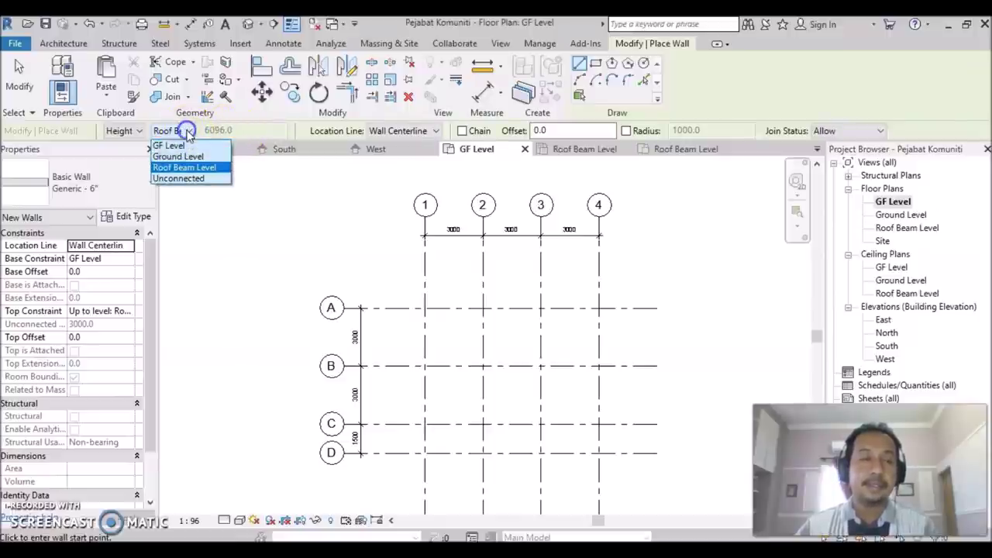
{"action": "left_click", "coordinate": [180, 178]}
{"action": "left_click", "coordinate": [234, 130]}
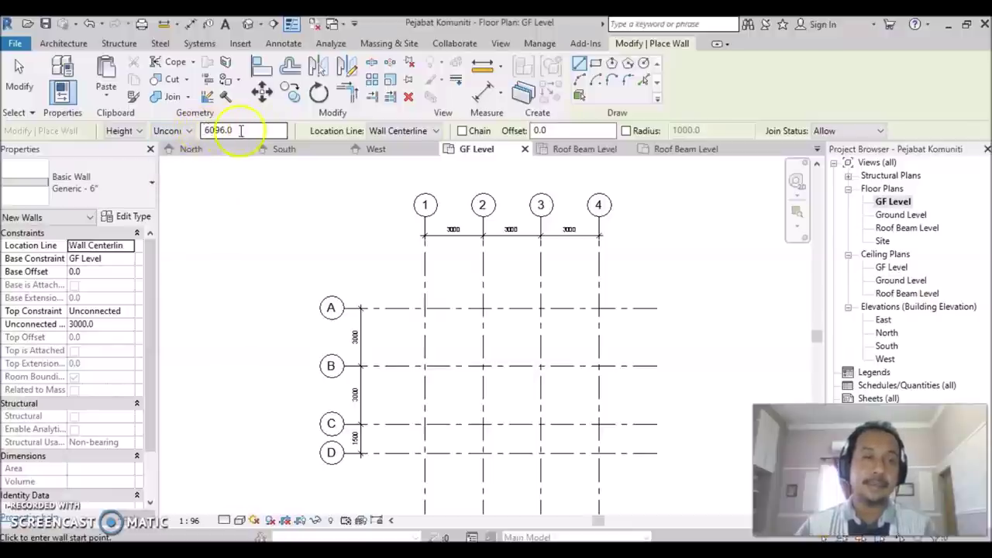
{"action": "left_click", "coordinate": [189, 132]}
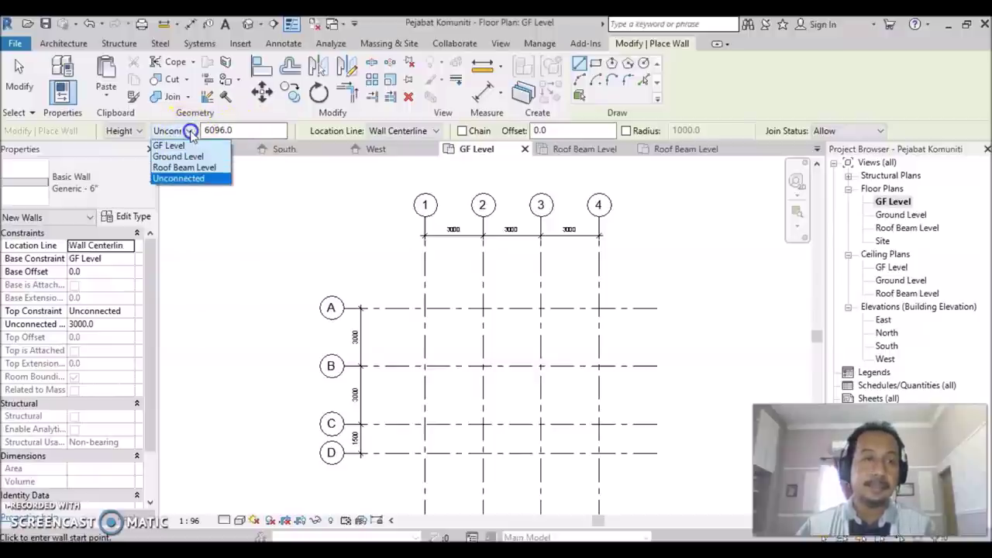
{"action": "left_click", "coordinate": [177, 168]}
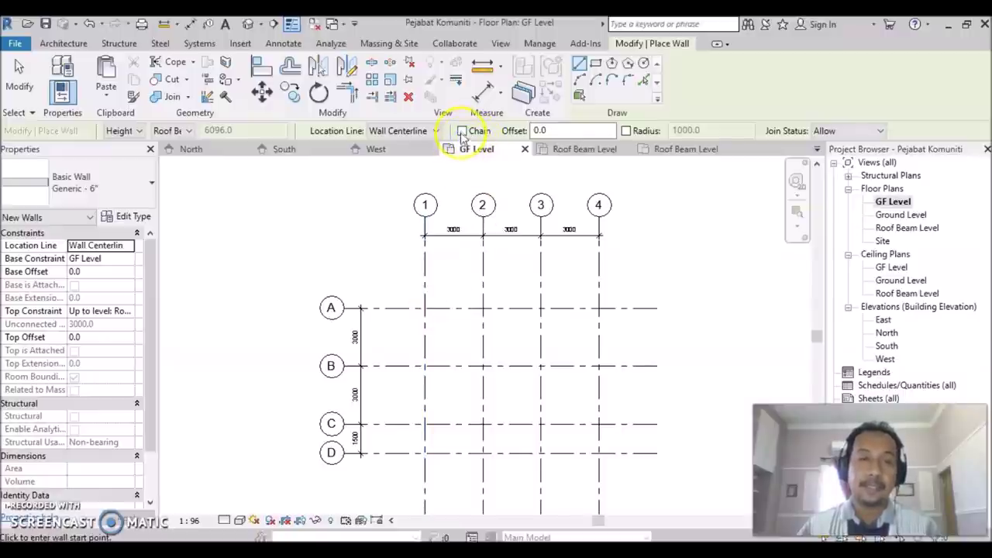
{"action": "left_click", "coordinate": [462, 132]}
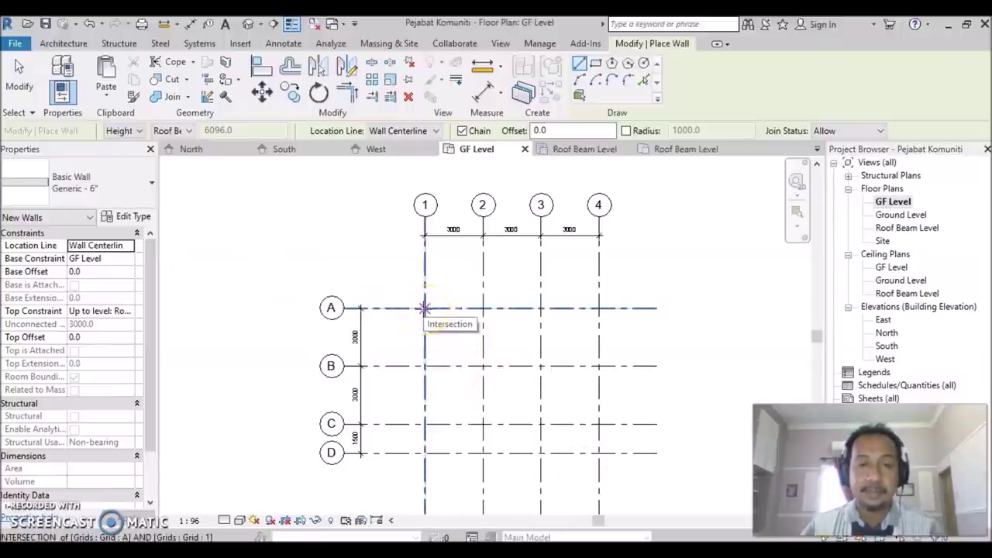
{"action": "left_click", "coordinate": [424, 308]}
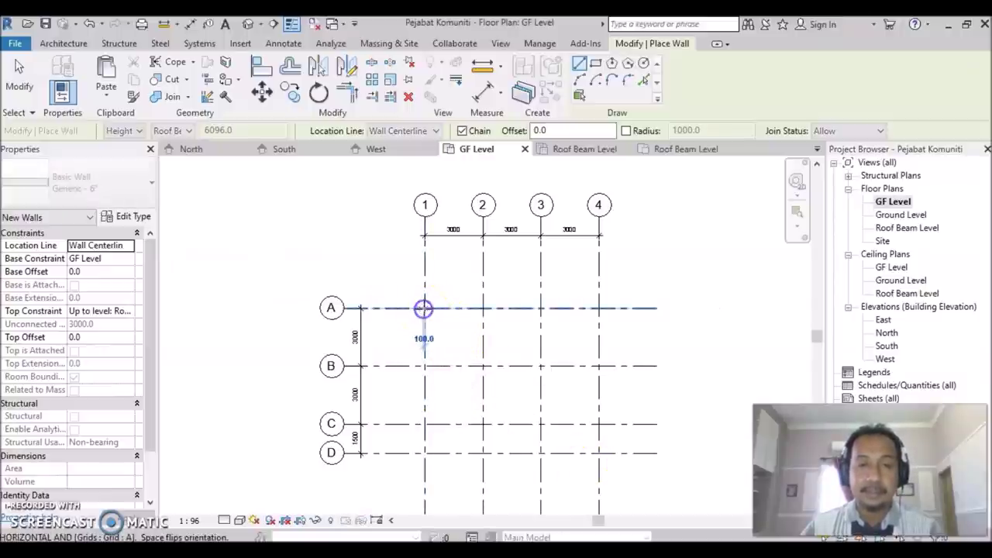
{"action": "left_click", "coordinate": [599, 308]}
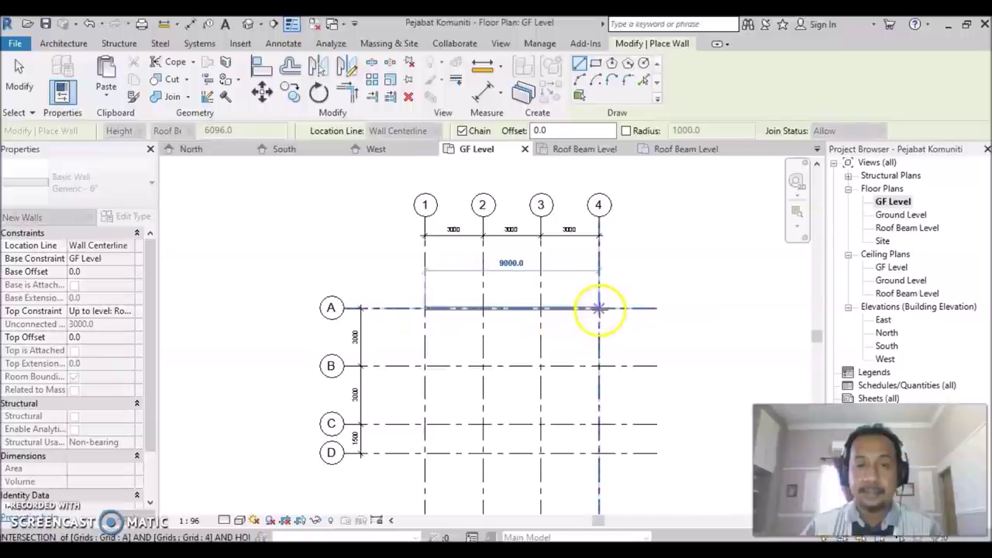
{"action": "left_click", "coordinate": [599, 423]}
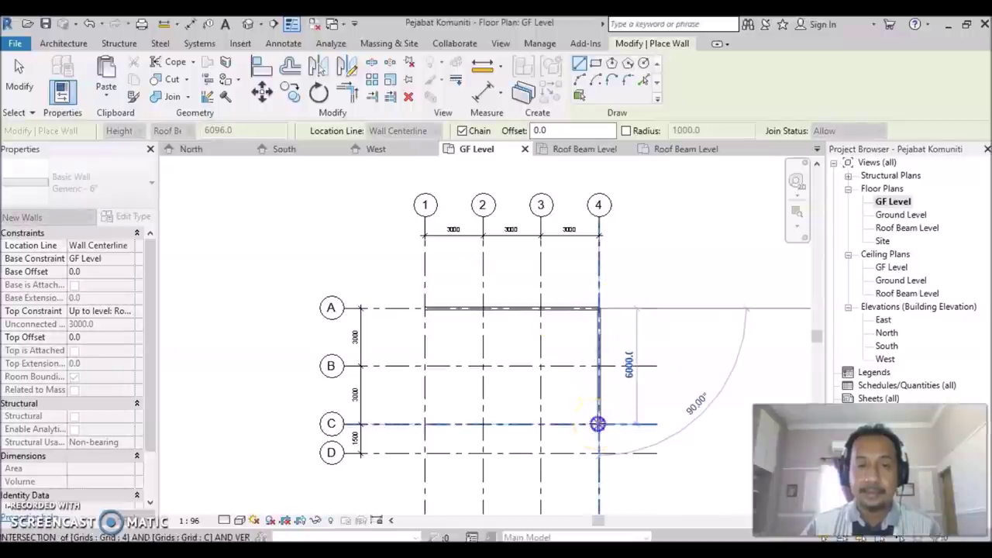
{"action": "left_click", "coordinate": [424, 423]}
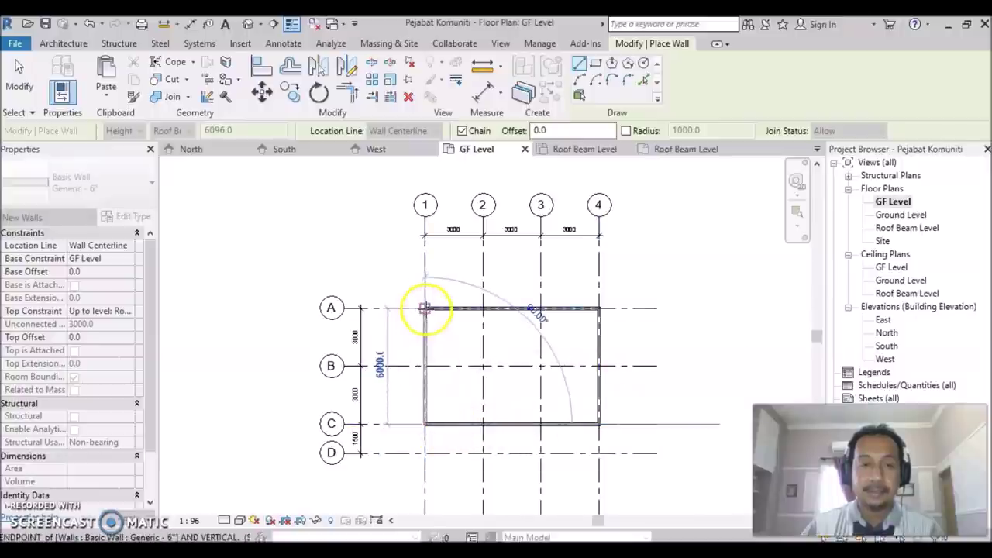
{"action": "left_click", "coordinate": [424, 309]}
{"action": "scroll", "coordinate": [636, 383], "scroll_direction": "up", "scroll_amount": 1}
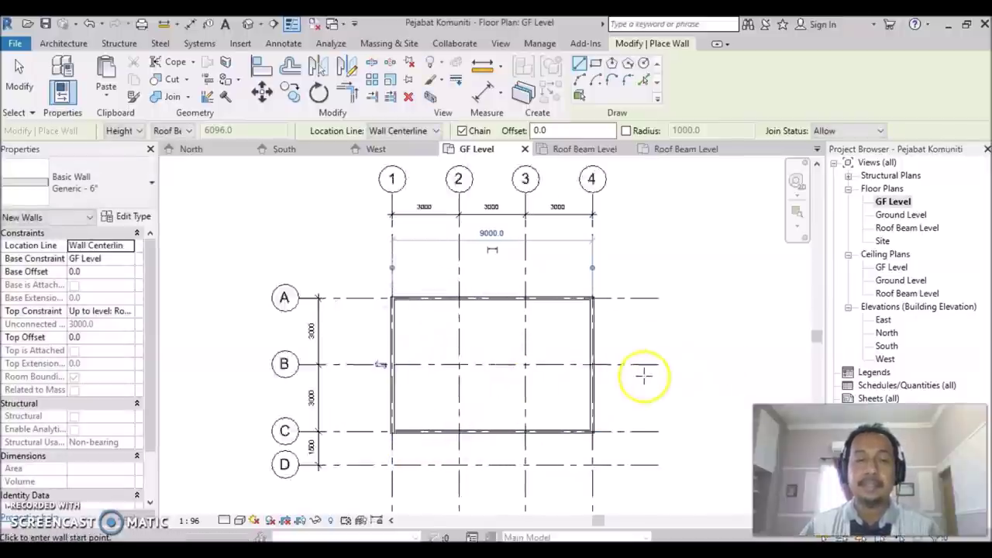
{"action": "scroll", "coordinate": [628, 399], "scroll_direction": "up", "scroll_amount": 1}
{"action": "middle_click_drag", "start_coordinate": [624, 385], "coordinate": [654, 372]}
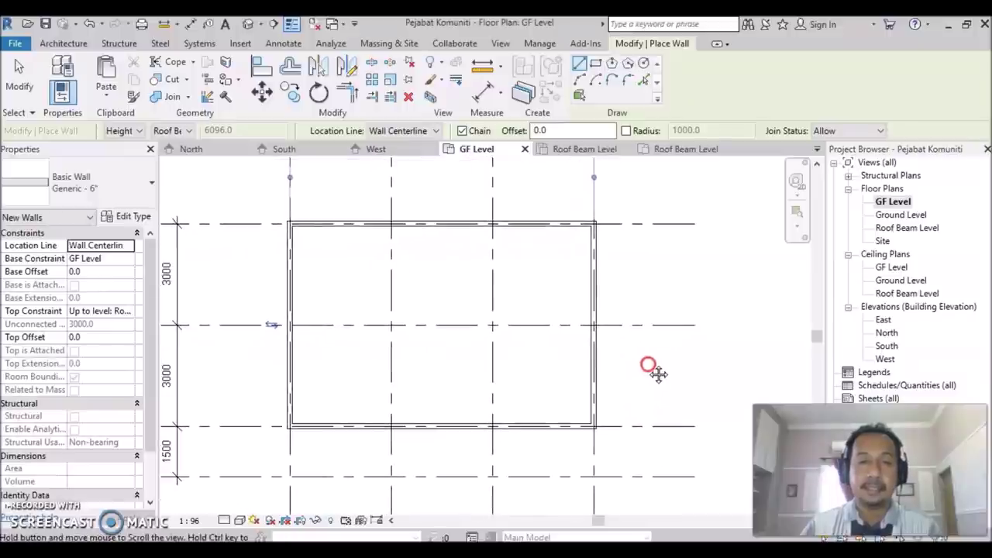
{"action": "scroll", "coordinate": [548, 365], "scroll_direction": "down", "scroll_amount": 2}
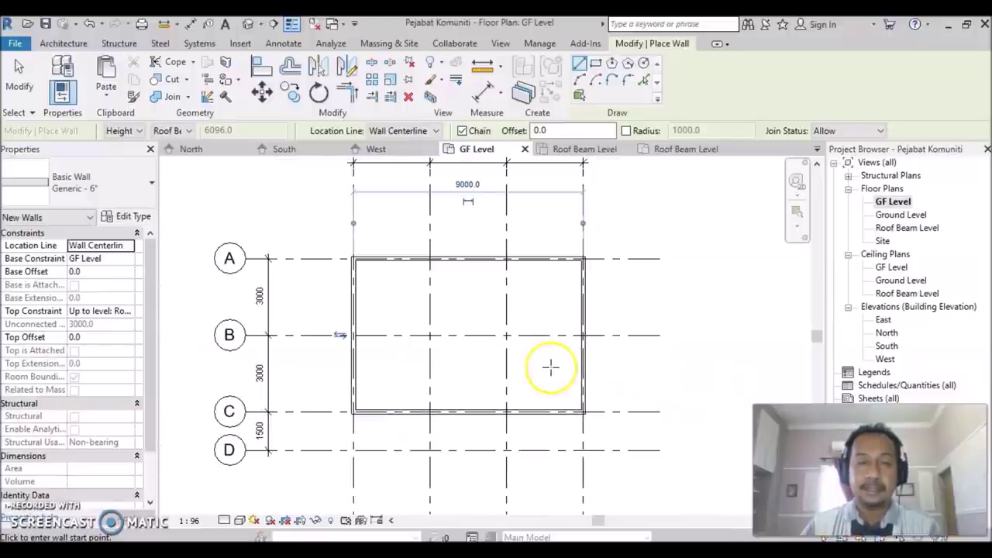
{"action": "scroll", "coordinate": [549, 365], "scroll_direction": "down", "scroll_amount": 1}
{"action": "middle_click_drag", "start_coordinate": [628, 367], "coordinate": [629, 395]}
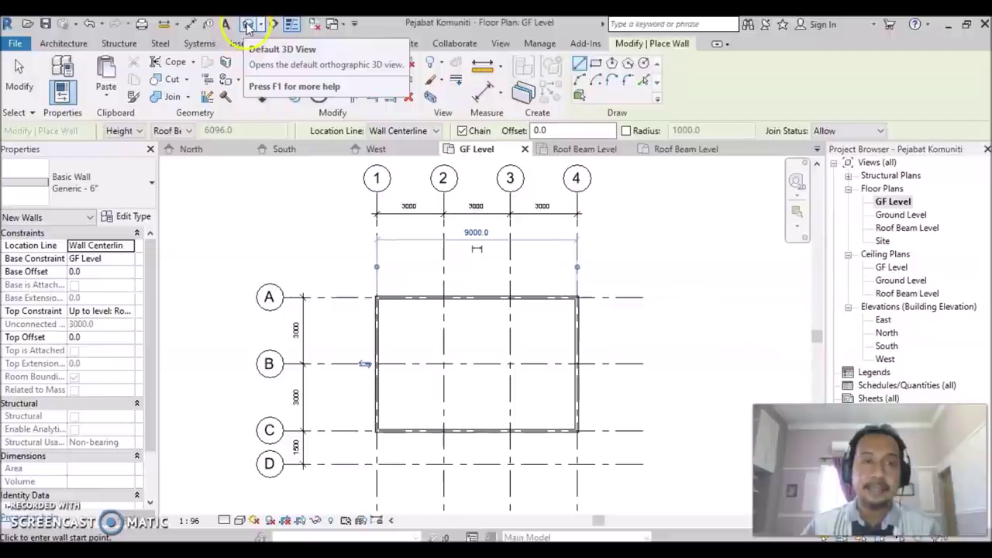
{"action": "left_click", "coordinate": [247, 25]}
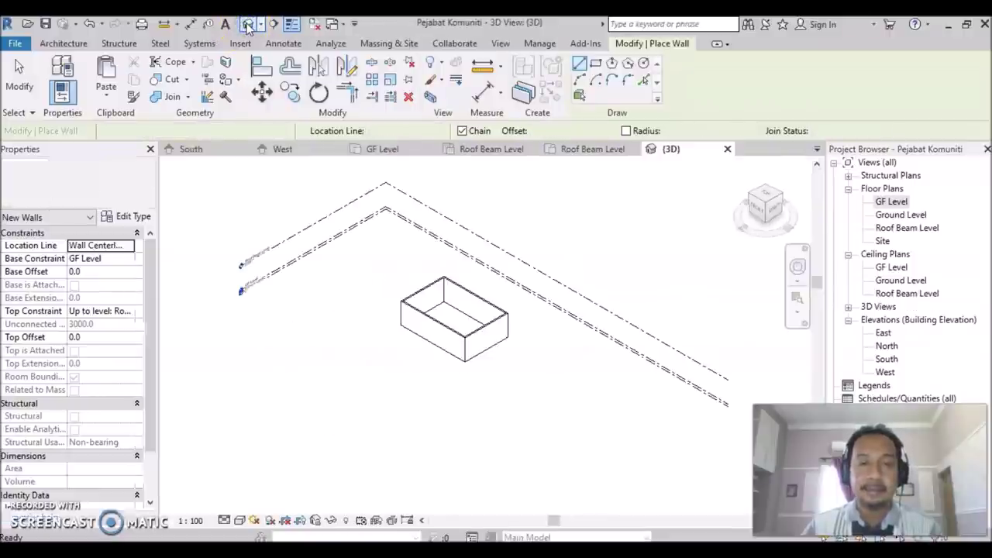
- Zoom and pan the 3D view to inspect the wall box and level lines, then reopen GF Level
{"action": "scroll", "coordinate": [483, 336], "scroll_direction": "up", "scroll_amount": 2}
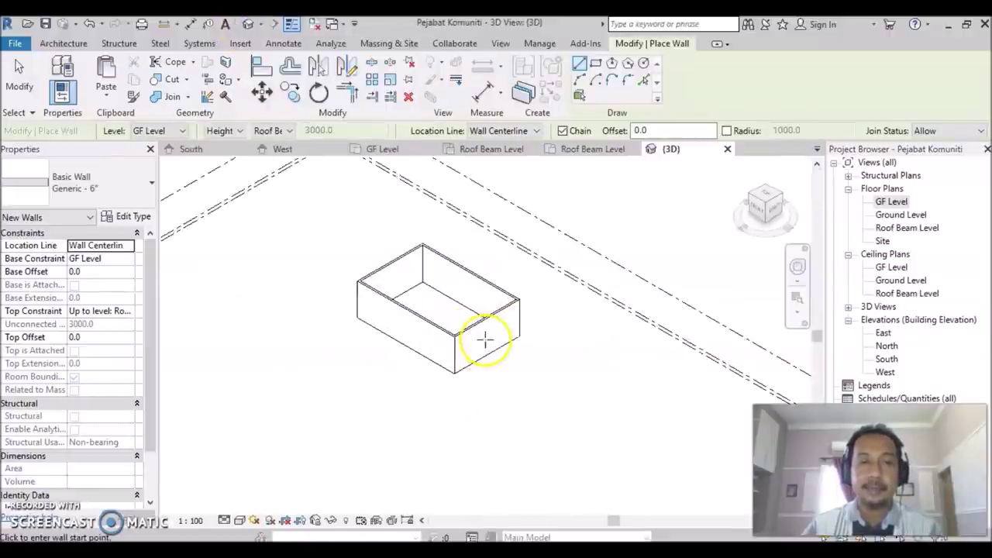
{"action": "scroll", "coordinate": [502, 364], "scroll_direction": "up", "scroll_amount": 2}
{"action": "scroll", "coordinate": [553, 438], "scroll_direction": "up", "scroll_amount": 1}
{"action": "middle_click_drag", "start_coordinate": [554, 438], "coordinate": [528, 439]}
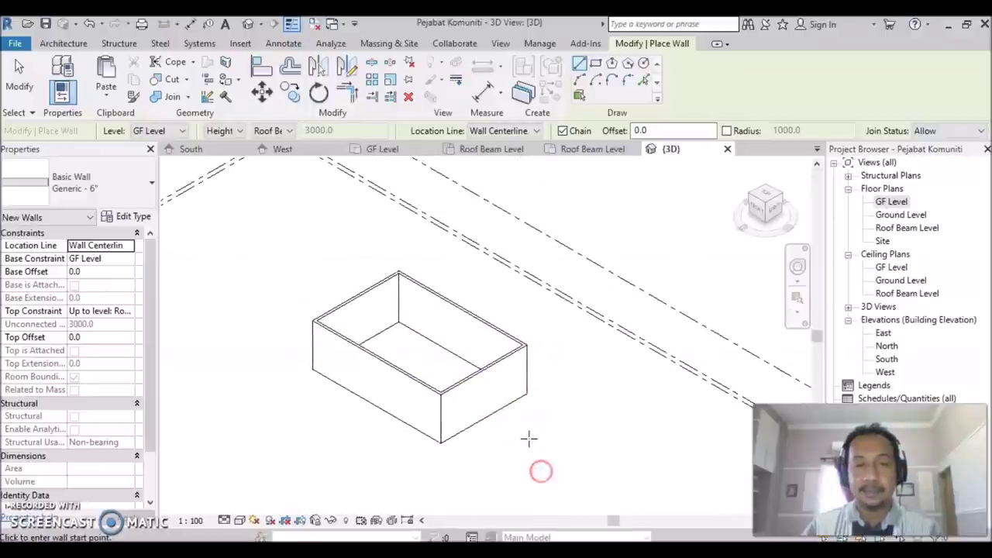
{"action": "scroll", "coordinate": [529, 439], "scroll_direction": "up", "scroll_amount": 1}
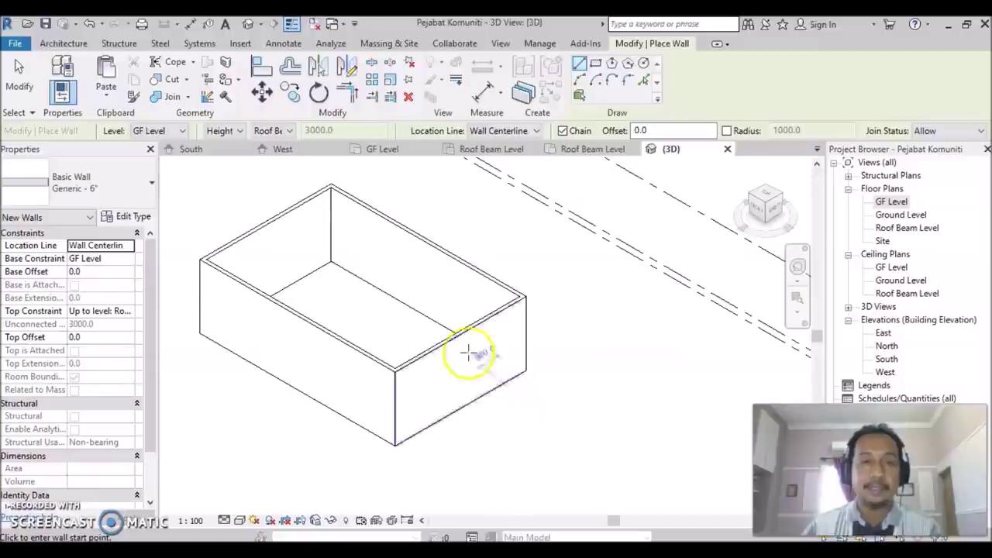
{"action": "scroll", "coordinate": [304, 234], "scroll_direction": "down", "scroll_amount": 1}
{"action": "middle_click_drag", "start_coordinate": [303, 234], "coordinate": [501, 331]}
{"action": "scroll", "coordinate": [500, 332], "scroll_direction": "down", "scroll_amount": 1}
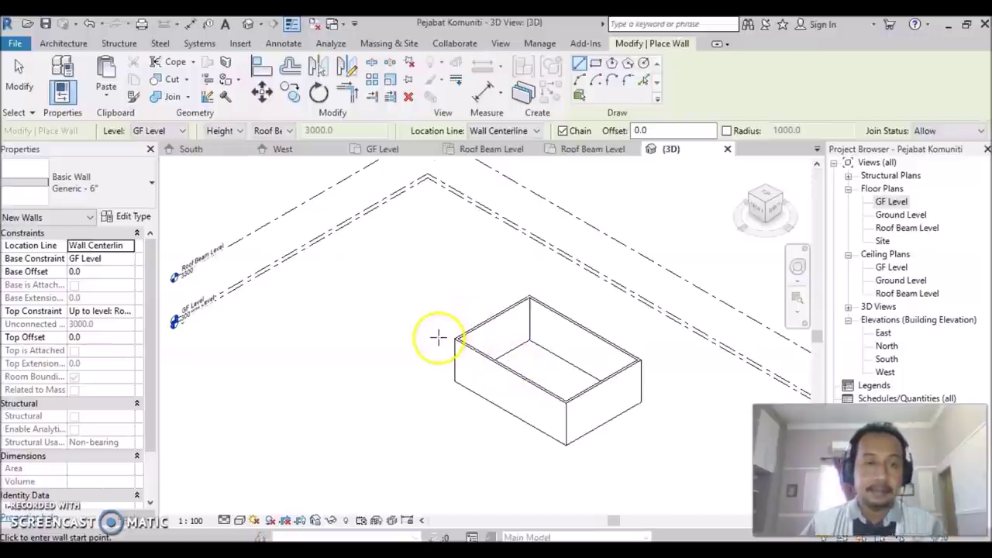
{"action": "scroll", "coordinate": [438, 337], "scroll_direction": "down", "scroll_amount": 1}
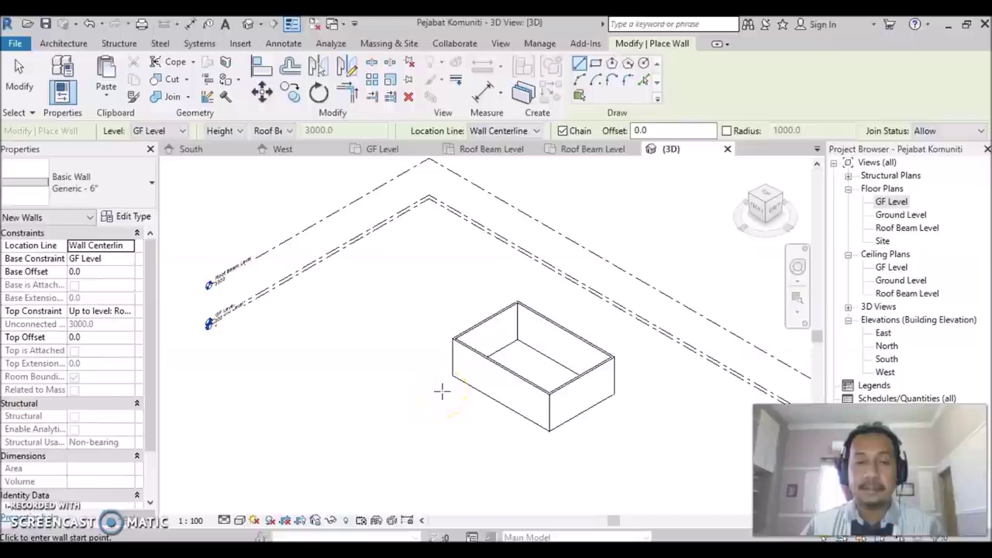
{"action": "double_click", "coordinate": [892, 205]}
- Reopen the GF Level plan and frame the wall rectangle enclosing grids 1–4 and A–C
{"action": "left_click", "coordinate": [895, 206]}
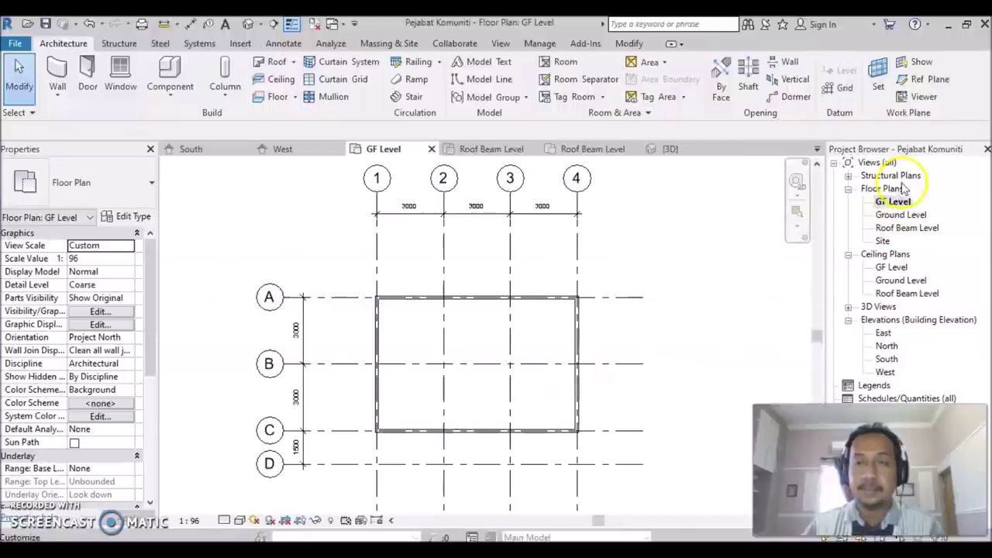
{"action": "scroll", "coordinate": [494, 403], "scroll_direction": "down", "scroll_amount": 1}
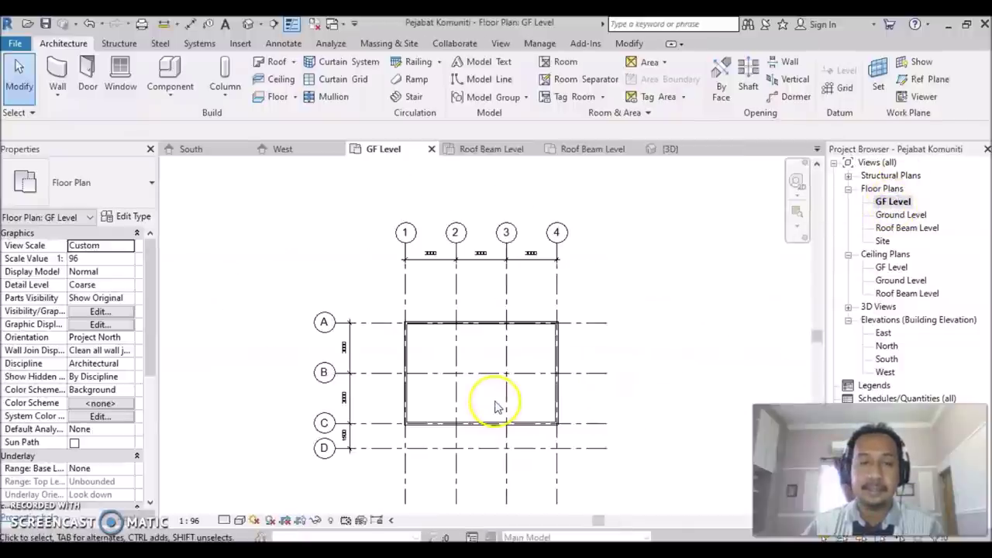
{"action": "middle_click_drag", "start_coordinate": [540, 400], "coordinate": [556, 361]}
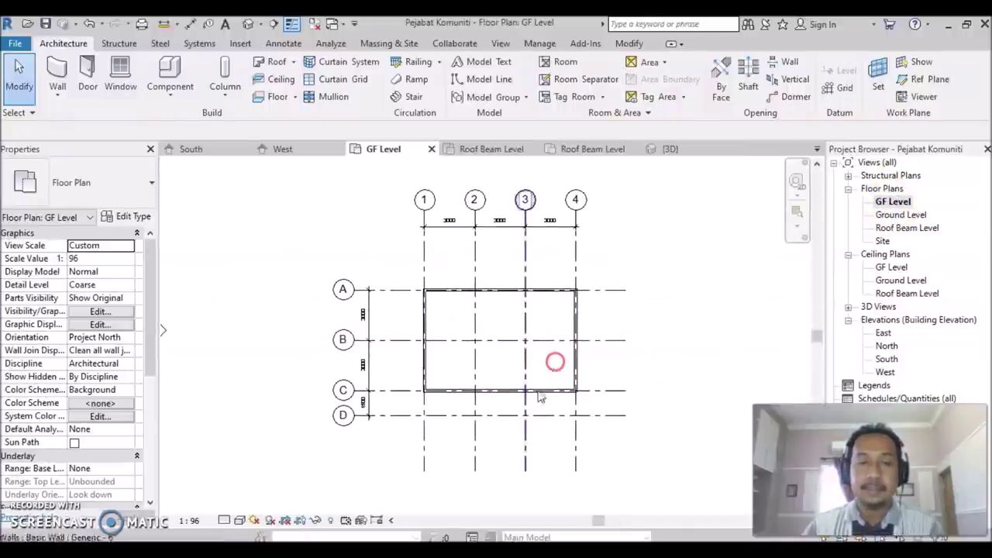
{"action": "scroll", "coordinate": [573, 454], "scroll_direction": "up", "scroll_amount": 1}
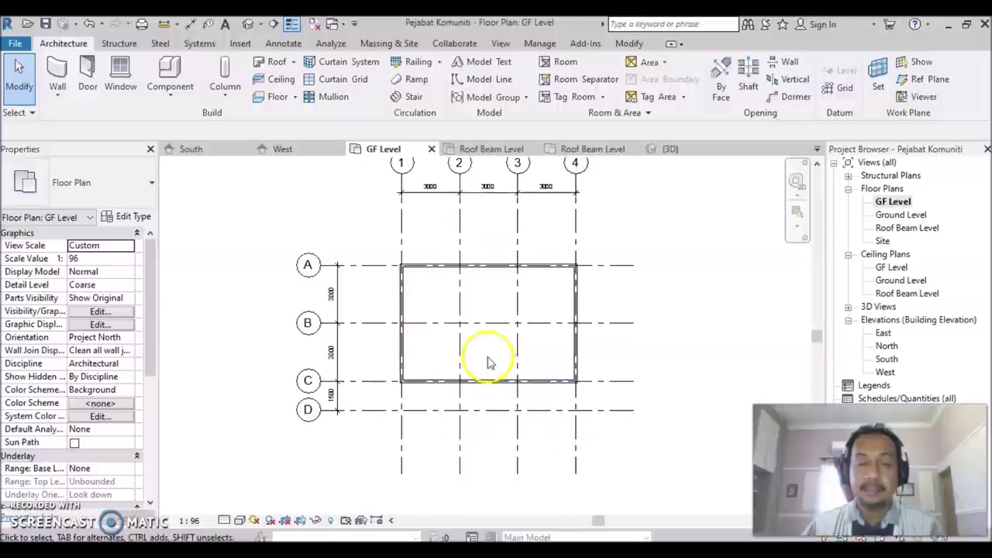
{"action": "middle_click_drag", "start_coordinate": [496, 353], "coordinate": [510, 366]}
{"action": "scroll", "coordinate": [448, 364], "scroll_direction": "up", "scroll_amount": 2}
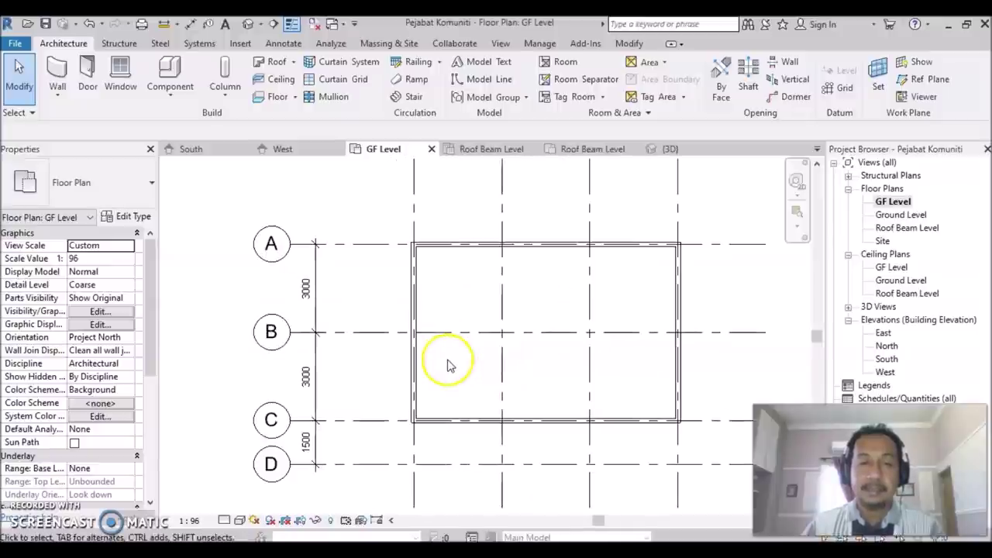
{"action": "scroll", "coordinate": [451, 364], "scroll_direction": "up", "scroll_amount": 1}
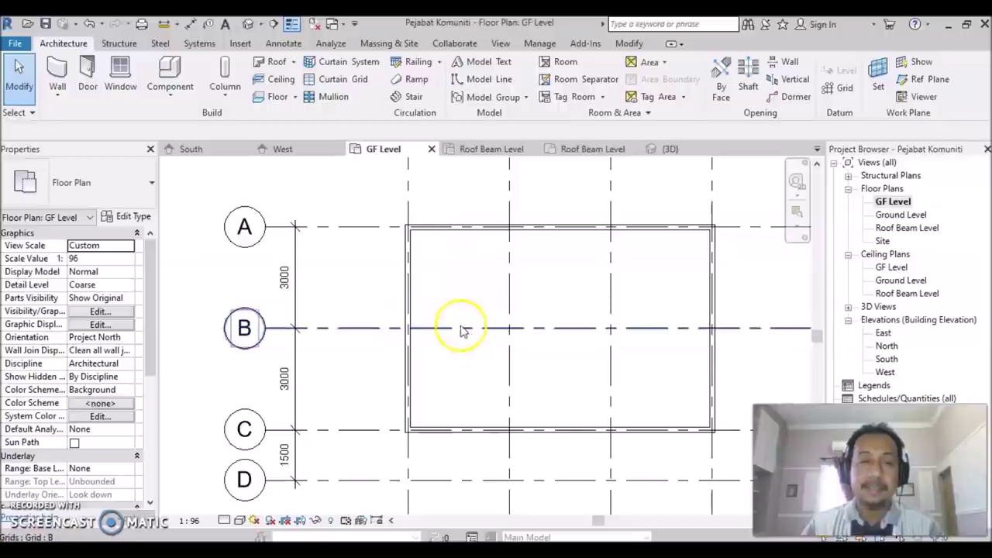
- Draw a small room from the top wall to grid B and split it at its midpoint
{"action": "left_click", "coordinate": [55, 71]}
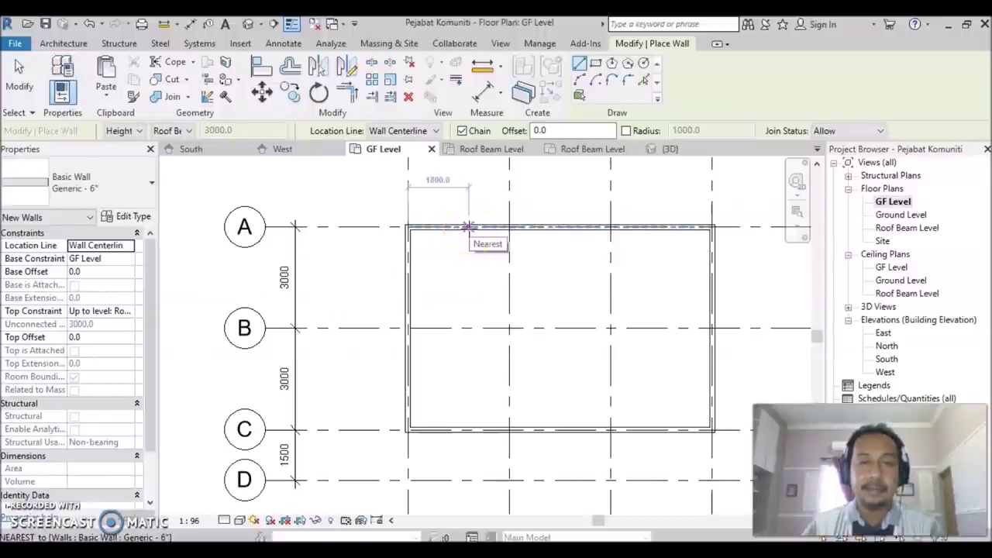
{"action": "left_click", "coordinate": [468, 226]}
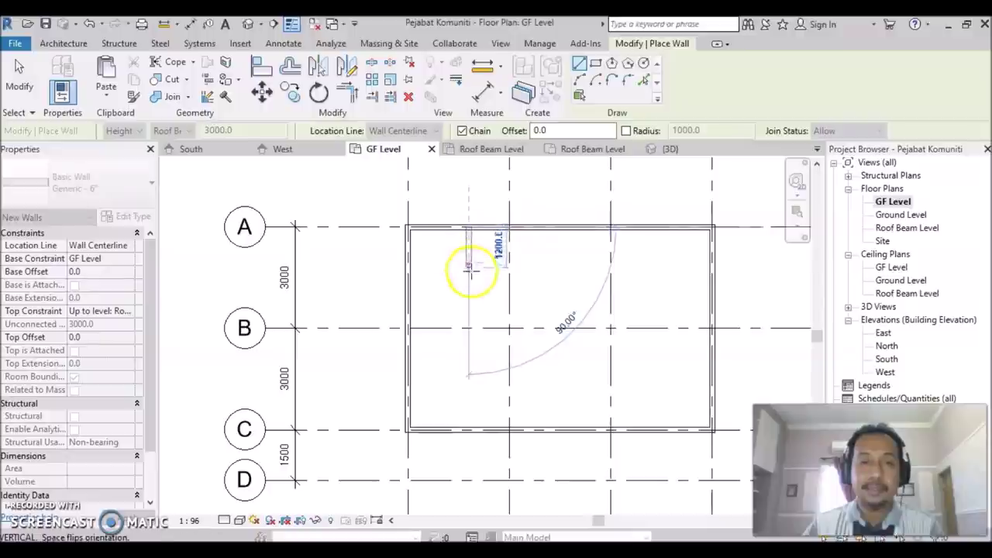
{"action": "left_click", "coordinate": [471, 328]}
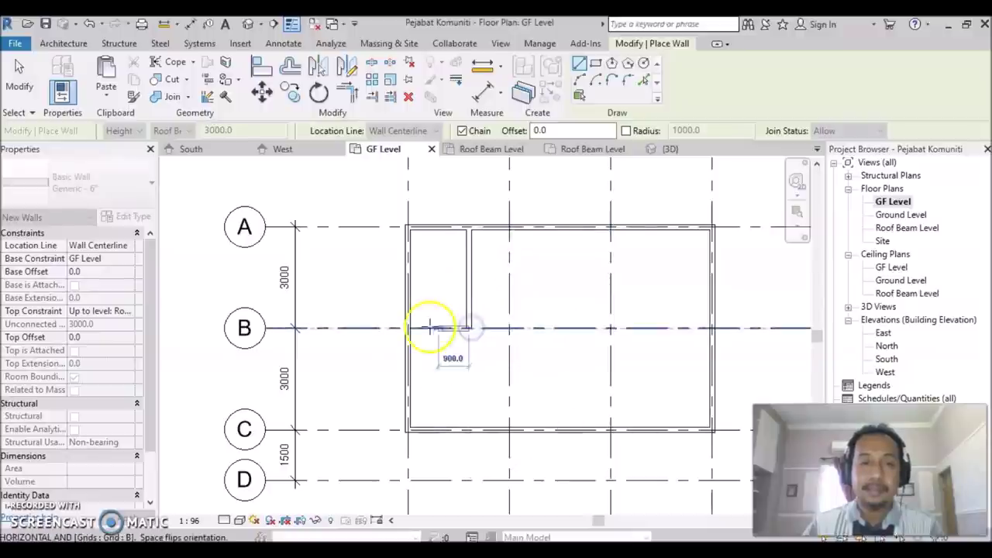
{"action": "left_click", "coordinate": [407, 327]}
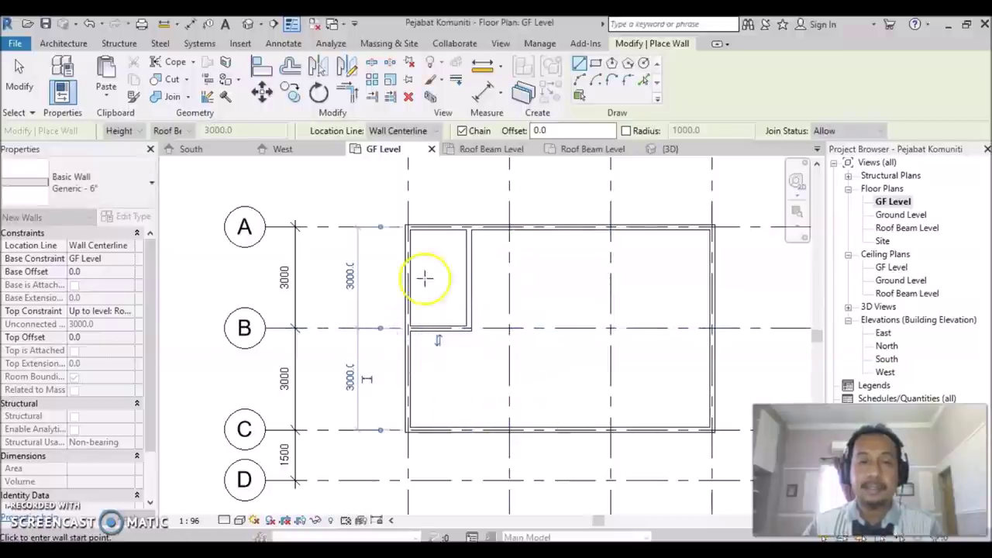
{"action": "key", "text": "Escape"}
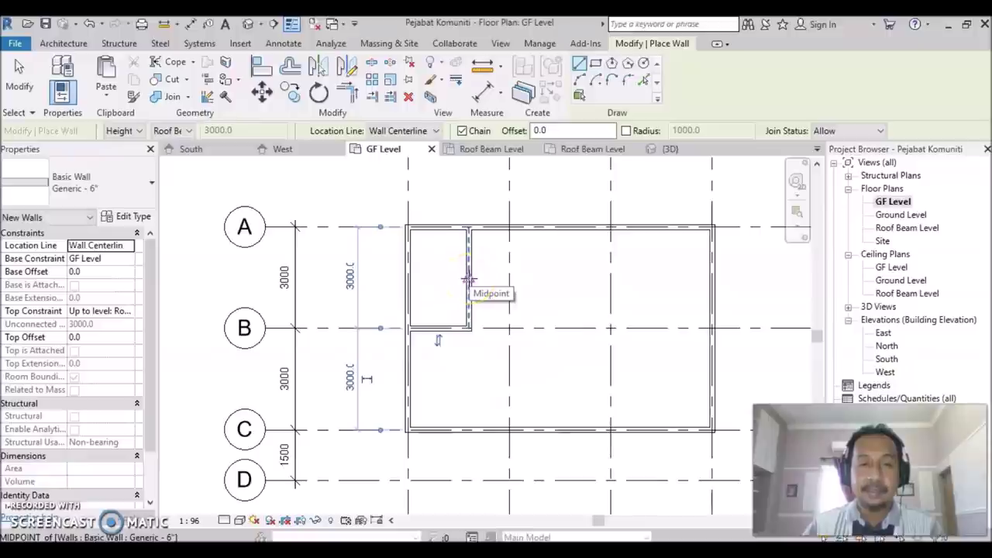
{"action": "left_click", "coordinate": [469, 277]}
{"action": "left_click", "coordinate": [405, 279]}
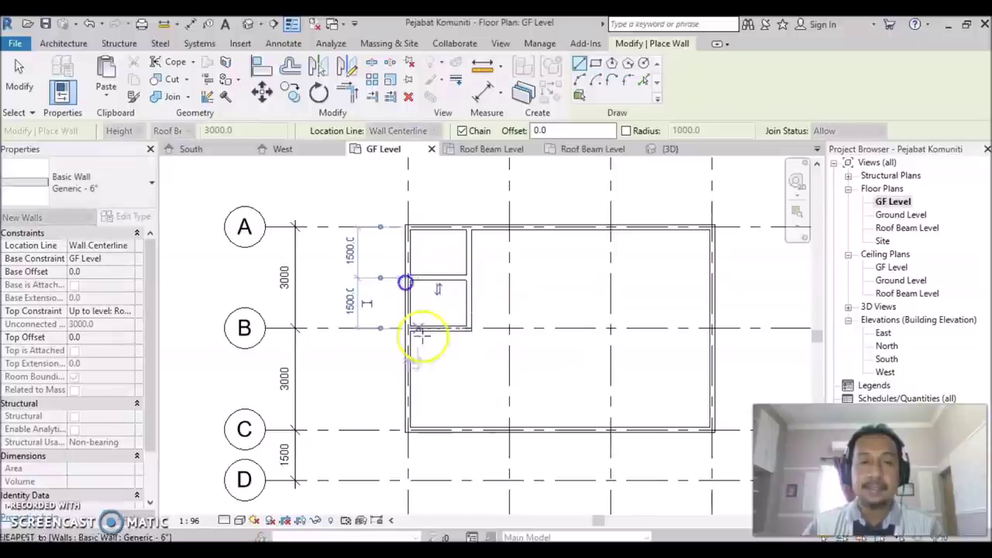
{"action": "key", "text": "Escape"}
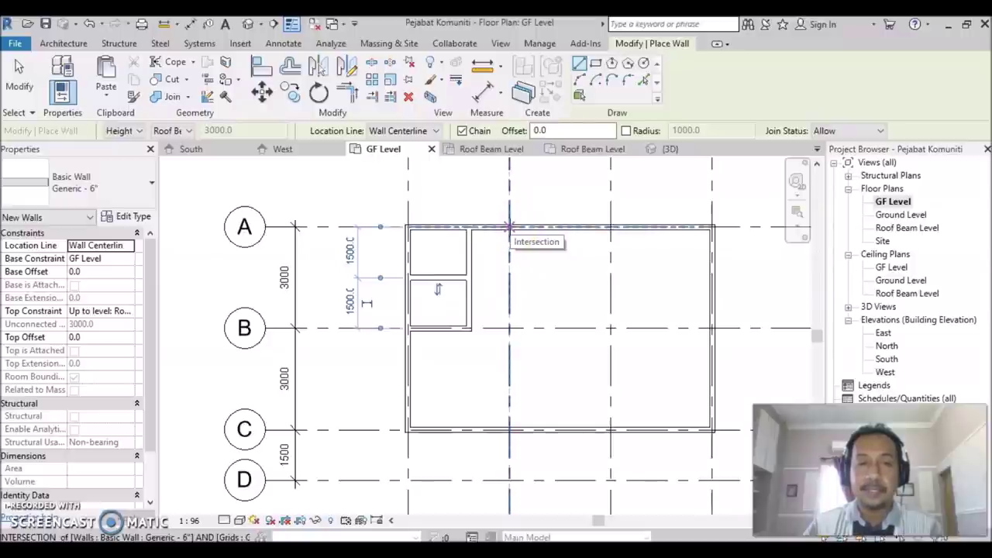
- Draw an interior wall along grid 2 from grid A to grid B
{"action": "left_click", "coordinate": [509, 226]}
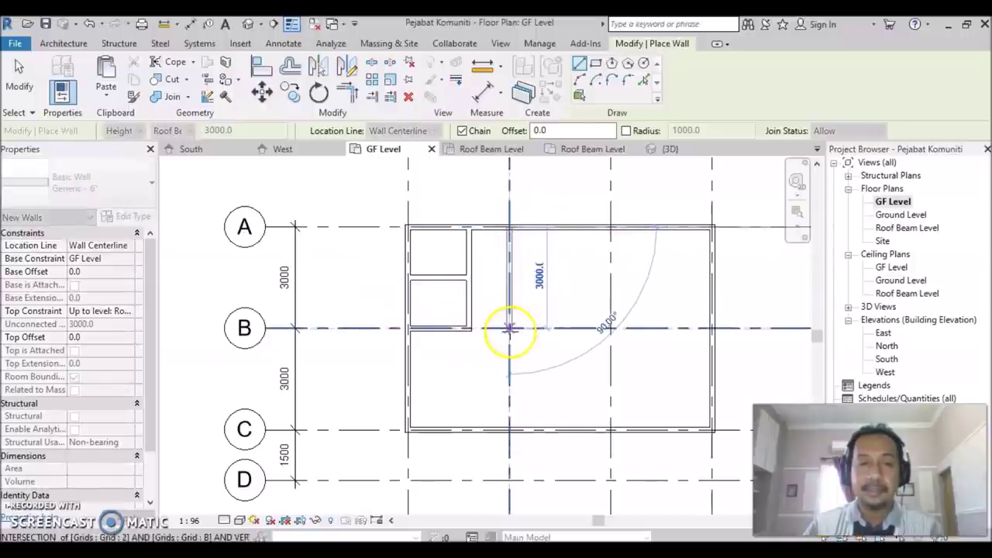
{"action": "left_click", "coordinate": [509, 328]}
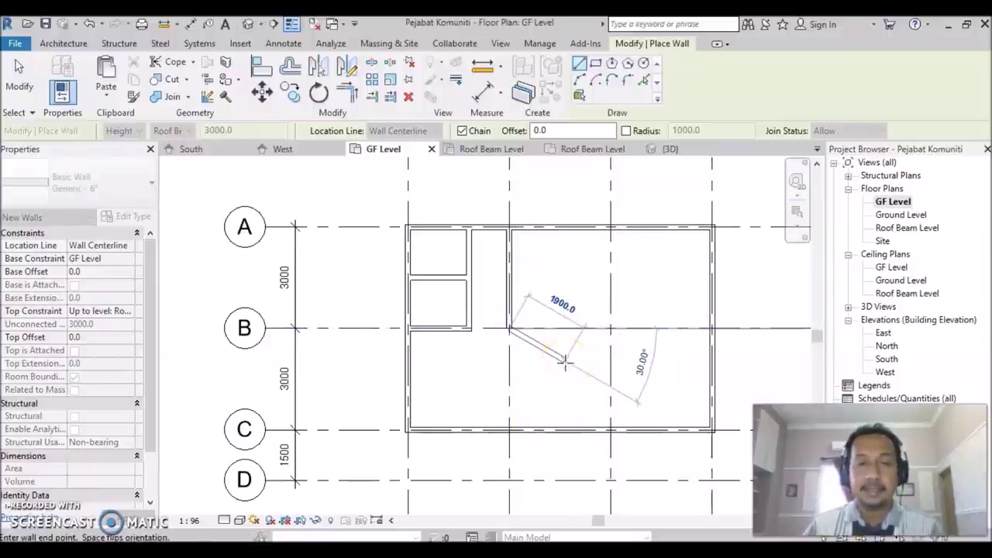
{"action": "key", "text": "Escape"}
{"action": "left_click", "coordinate": [475, 370]}
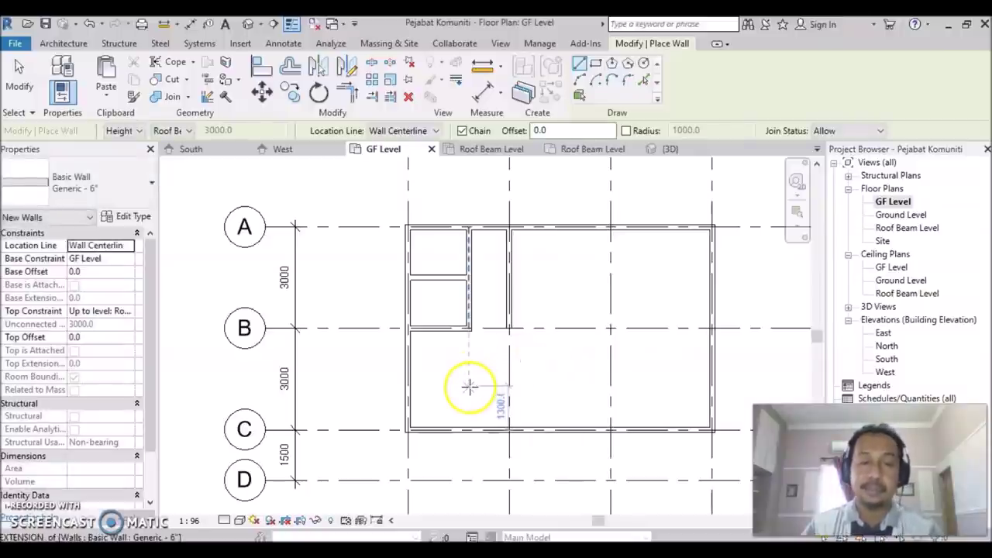
{"action": "scroll", "coordinate": [470, 311], "scroll_direction": "up", "scroll_amount": 2}
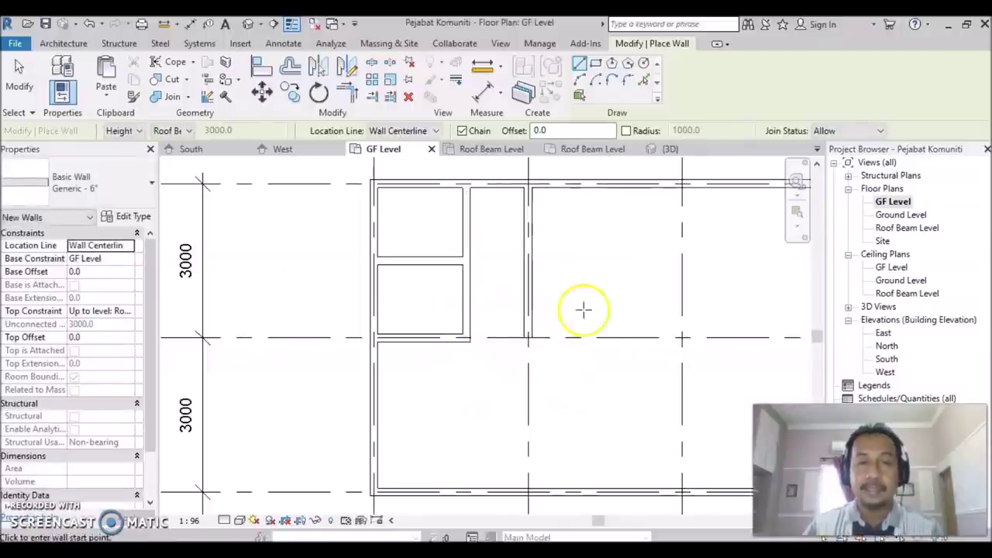
{"action": "scroll", "coordinate": [581, 290], "scroll_direction": "down", "scroll_amount": 2}
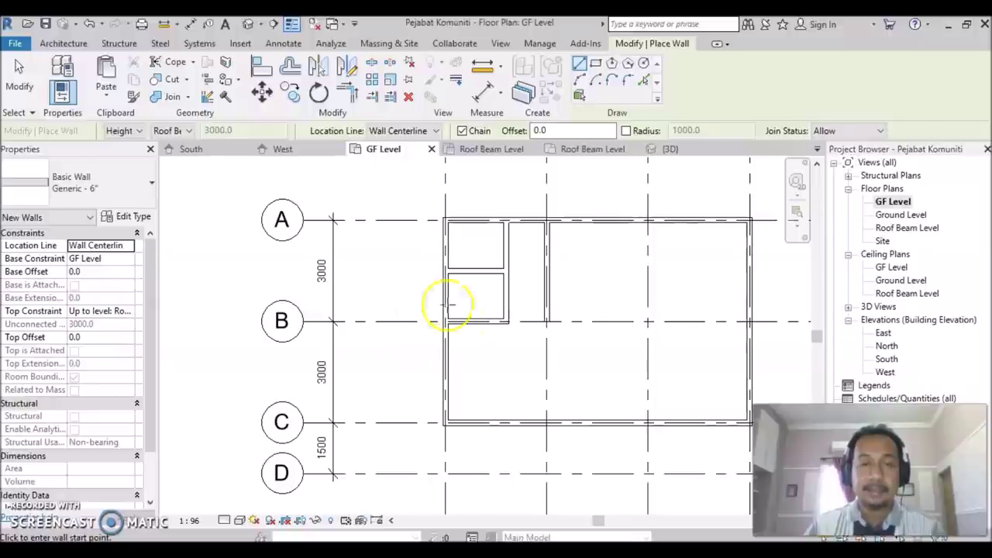
{"action": "key", "text": "Escape"}
{"action": "key", "text": "Escape"}
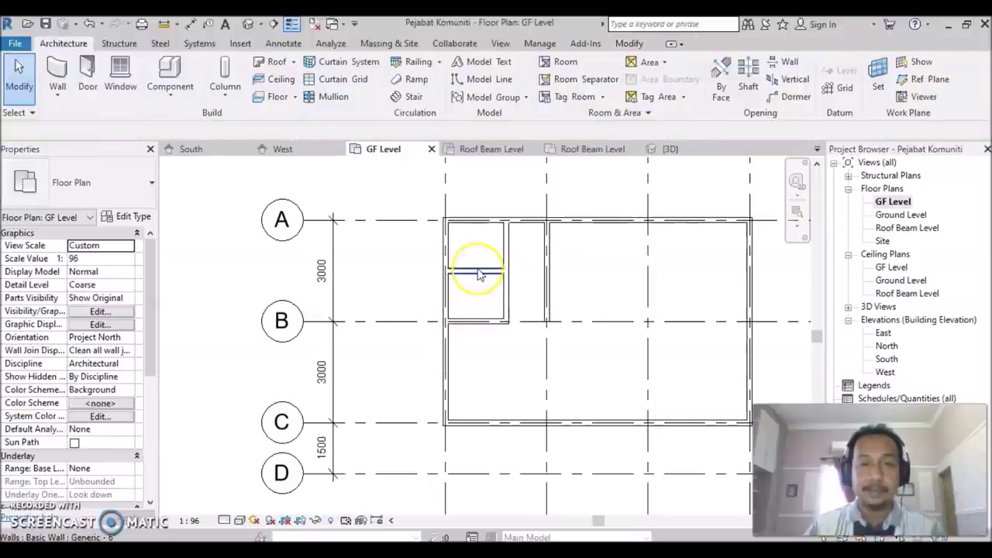
- Move the dividing wall from 1500 to 1200 away from grid A
{"action": "left_click", "coordinate": [478, 271]}
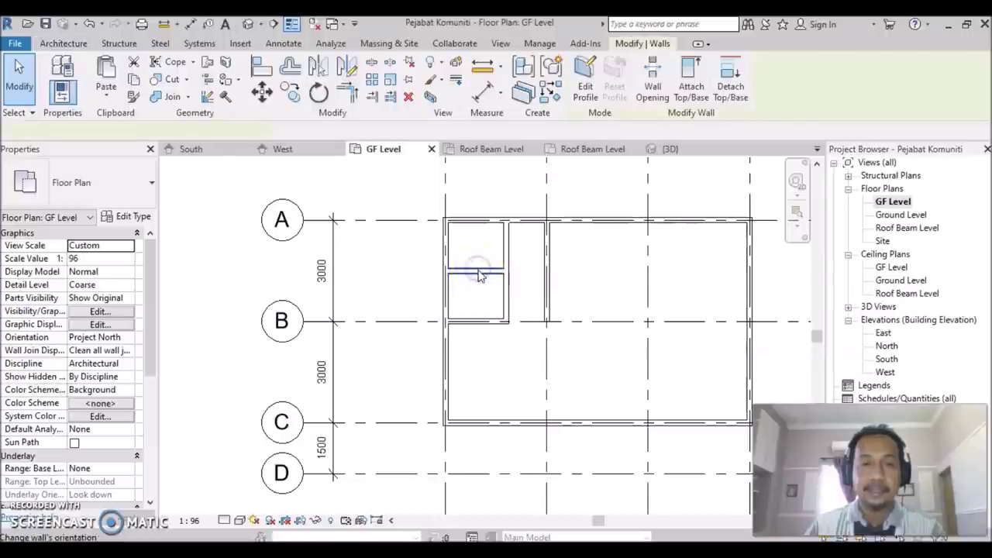
{"action": "left_click", "coordinate": [475, 275]}
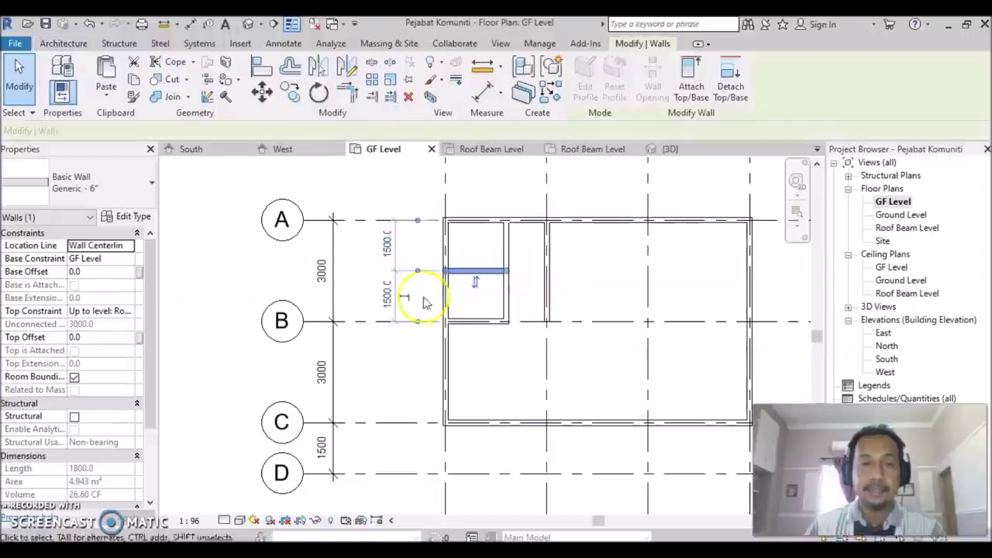
{"action": "left_click", "coordinate": [396, 273]}
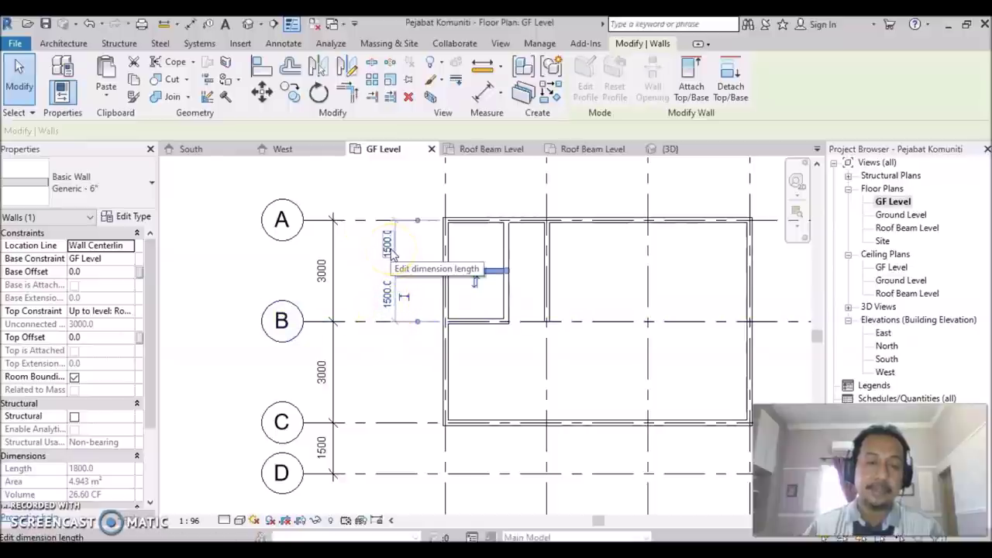
{"action": "left_click", "coordinate": [392, 255]}
{"action": "left_click", "coordinate": [389, 329]}
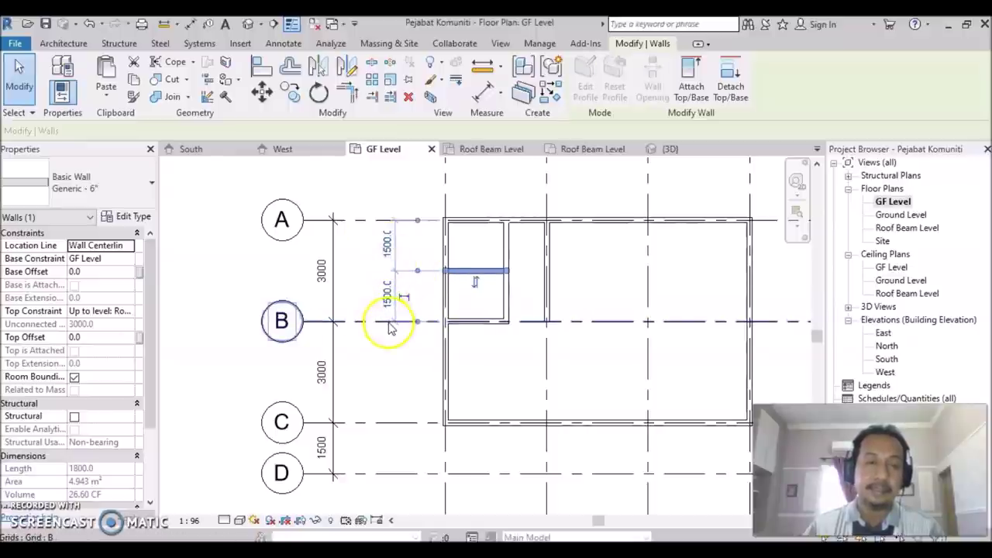
{"action": "left_click", "coordinate": [386, 250]}
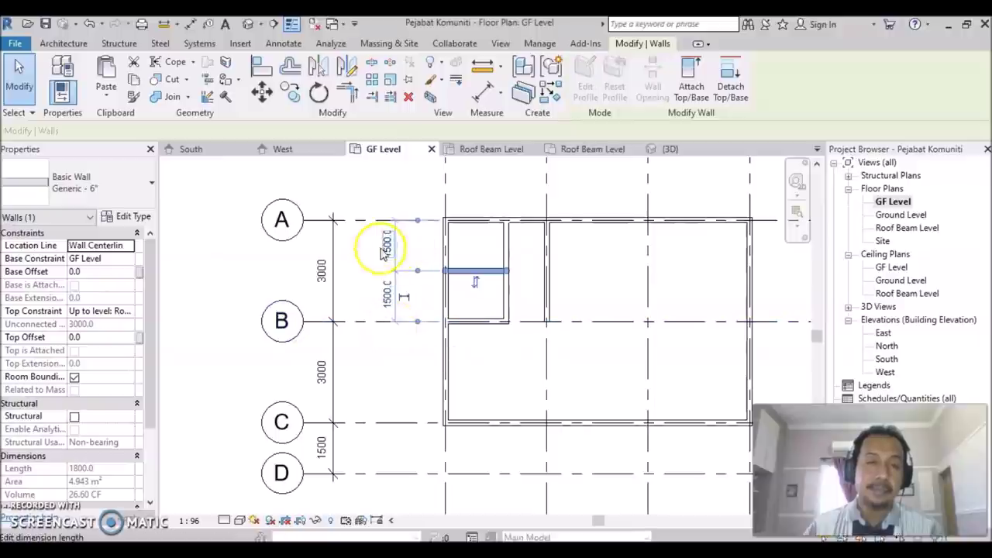
{"action": "left_click", "coordinate": [388, 247]}
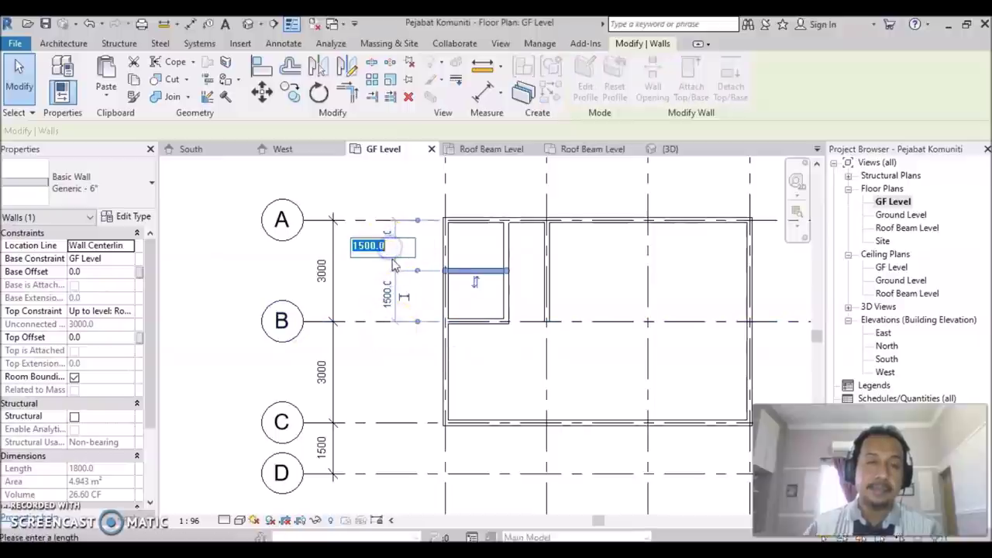
{"action": "type", "text": "120"}
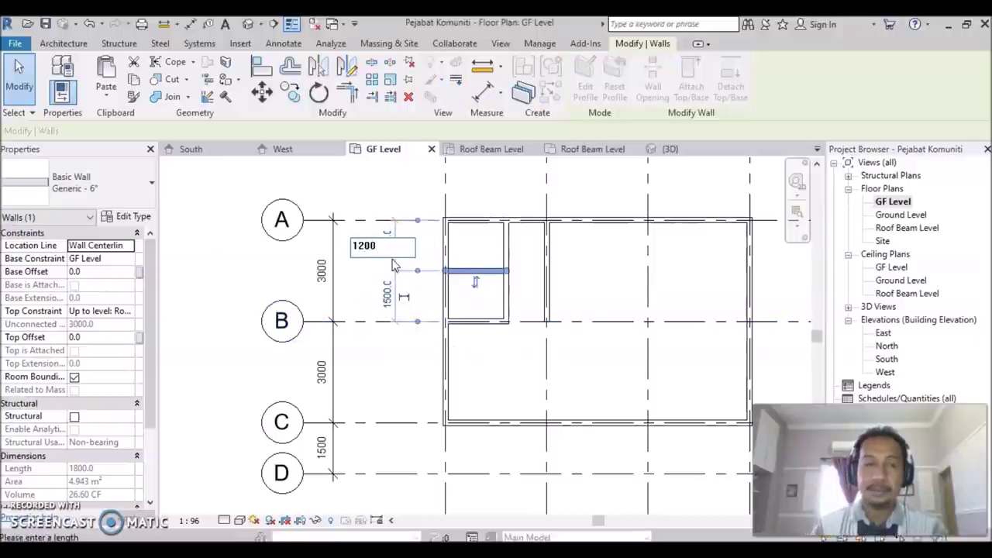
{"action": "key", "text": "Return"}
{"action": "left_click", "coordinate": [521, 286]}
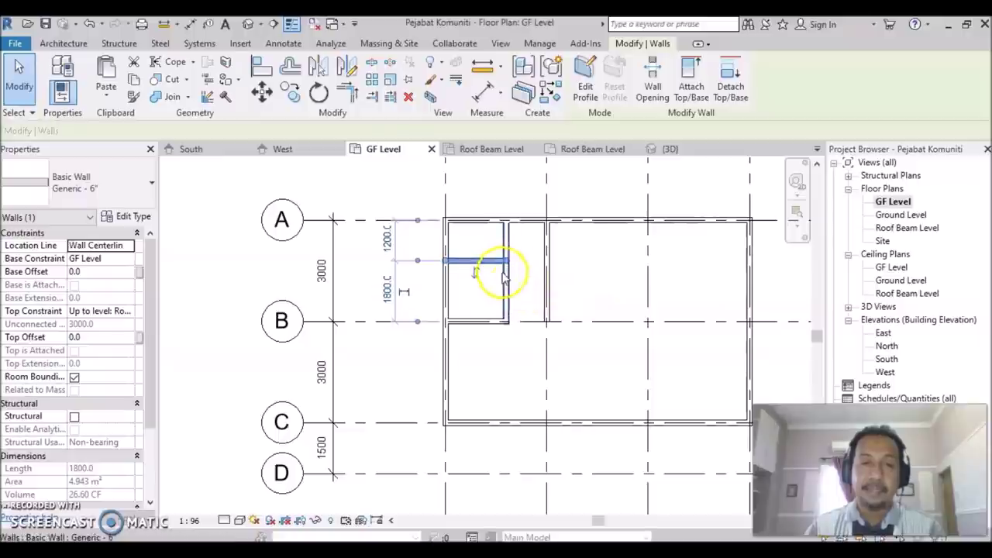
- Extend the division to the grid 2 wall with a room separation line
{"action": "scroll", "coordinate": [504, 275], "scroll_direction": "up", "scroll_amount": 2}
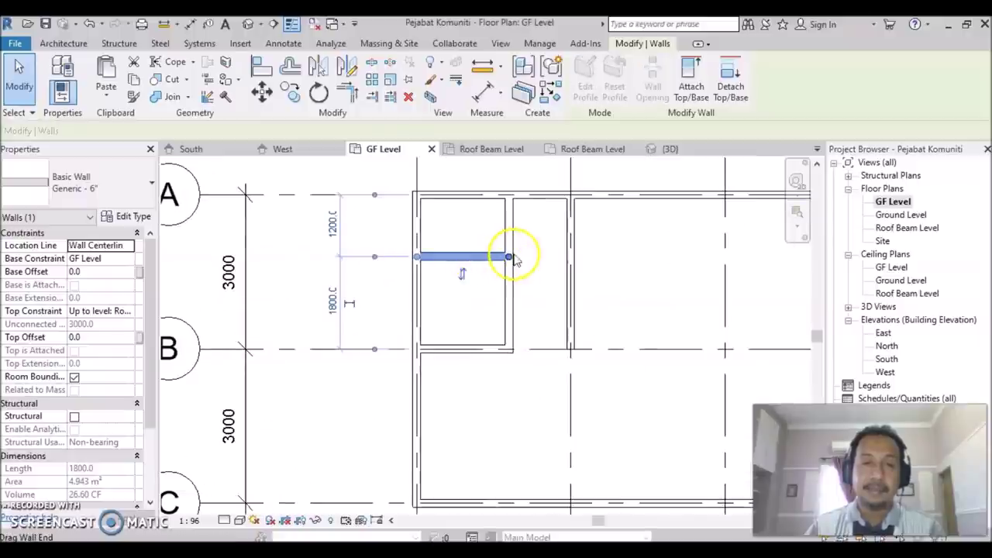
{"action": "key", "text": "r"}
{"action": "key", "text": "s"}
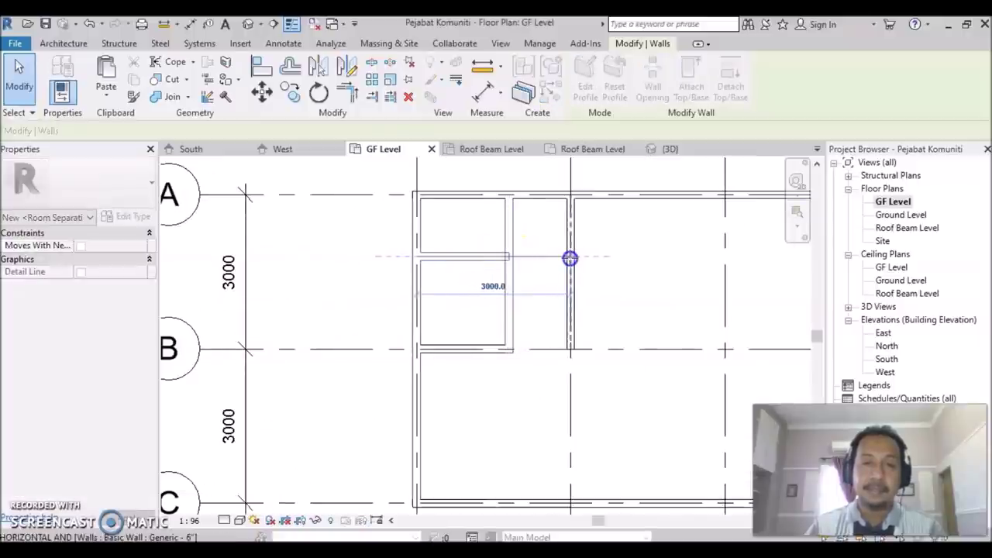
{"action": "left_click", "coordinate": [570, 258]}
{"action": "key", "text": "Escape"}
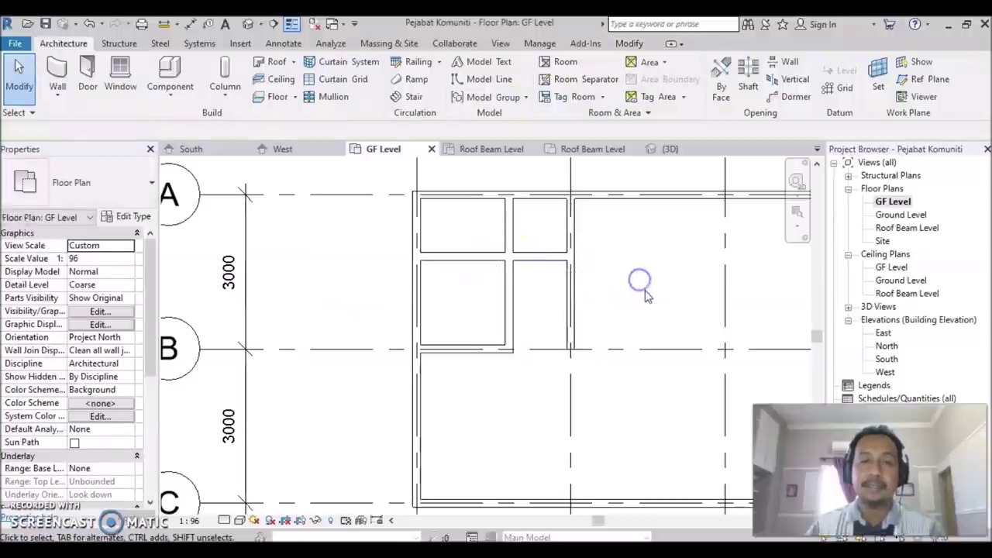
- Shorten the vertical partition so it runs only from the divider to grid B
{"action": "left_click", "coordinate": [503, 235]}
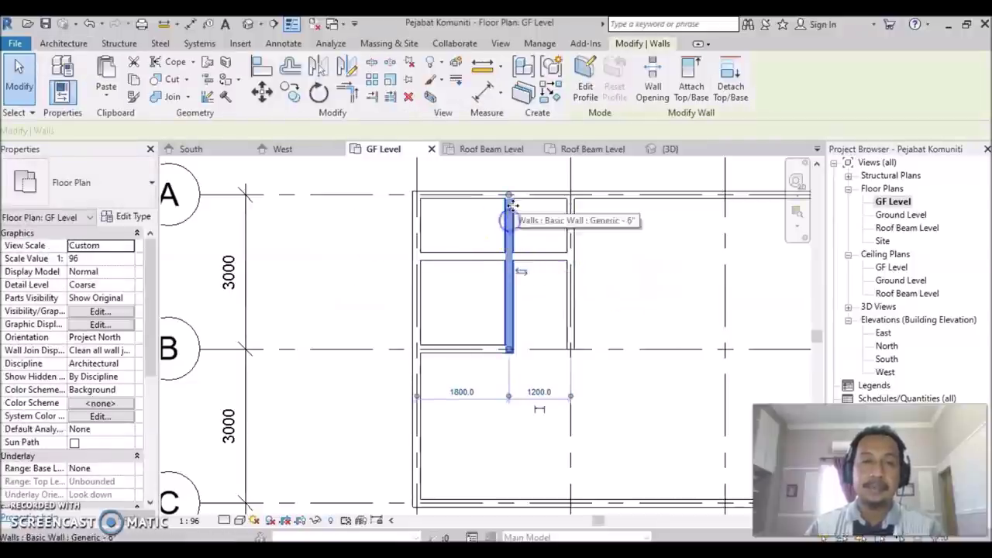
{"action": "key", "text": "r"}
{"action": "key", "text": "s"}
{"action": "left_click", "coordinate": [509, 349]}
{"action": "key", "text": "Escape"}
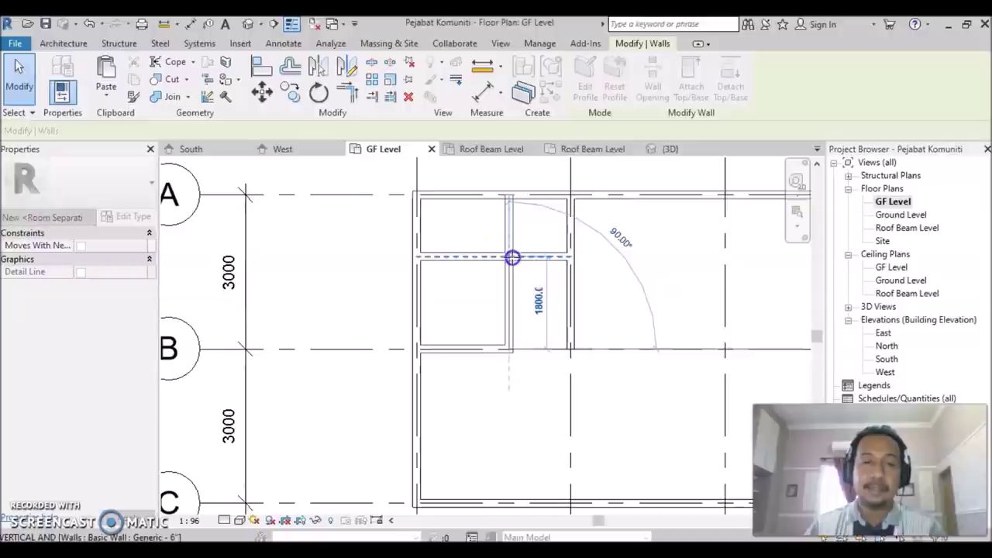
{"action": "left_click", "coordinate": [631, 295]}
{"action": "left_click", "coordinate": [663, 302]}
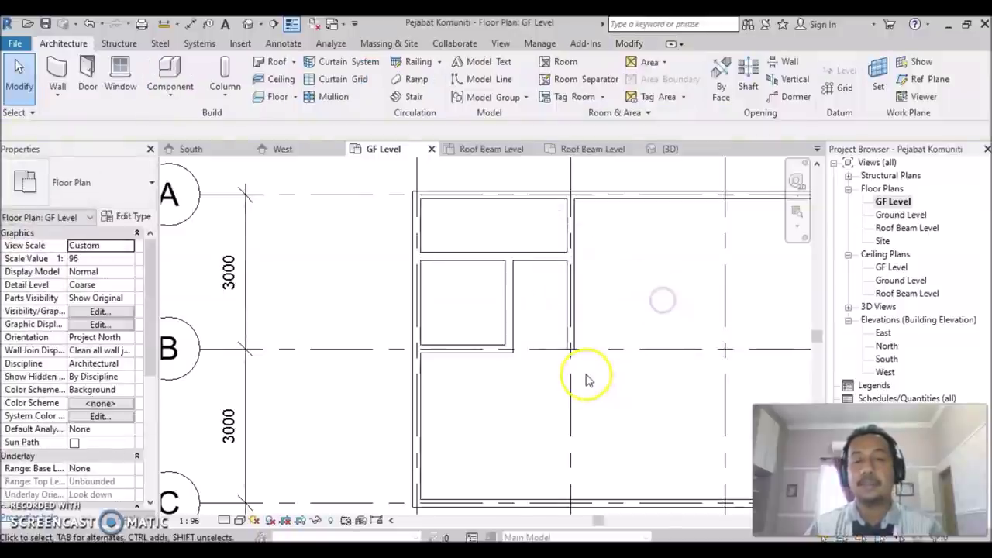
{"action": "scroll", "coordinate": [597, 391], "scroll_direction": "down", "scroll_amount": 2}
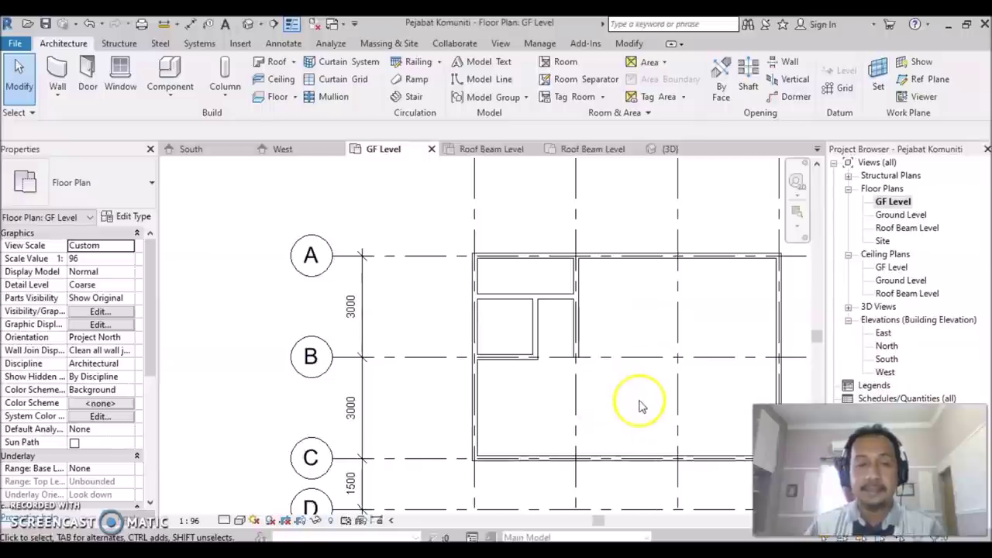
{"action": "middle_click_drag", "start_coordinate": [642, 421], "coordinate": [534, 428]}
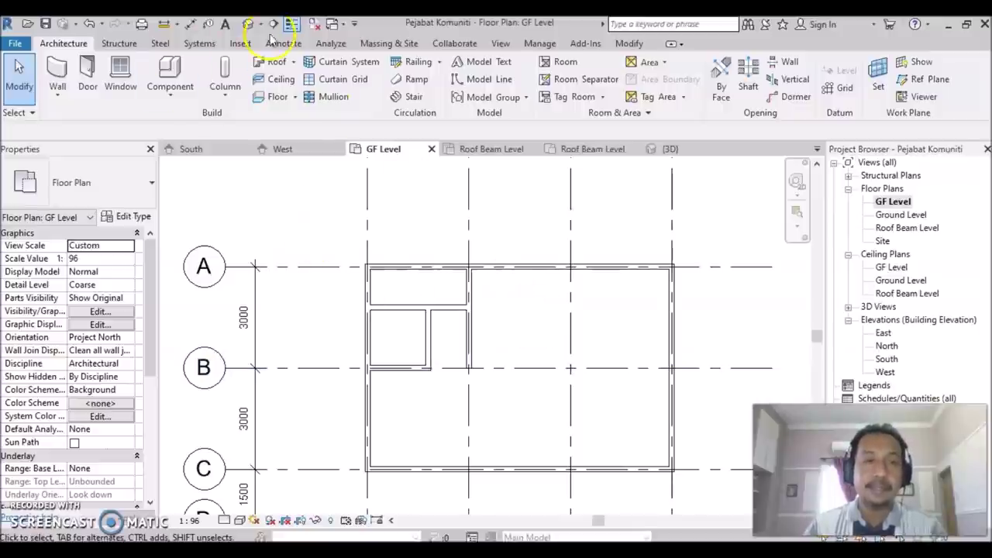
{"action": "left_click", "coordinate": [248, 23]}
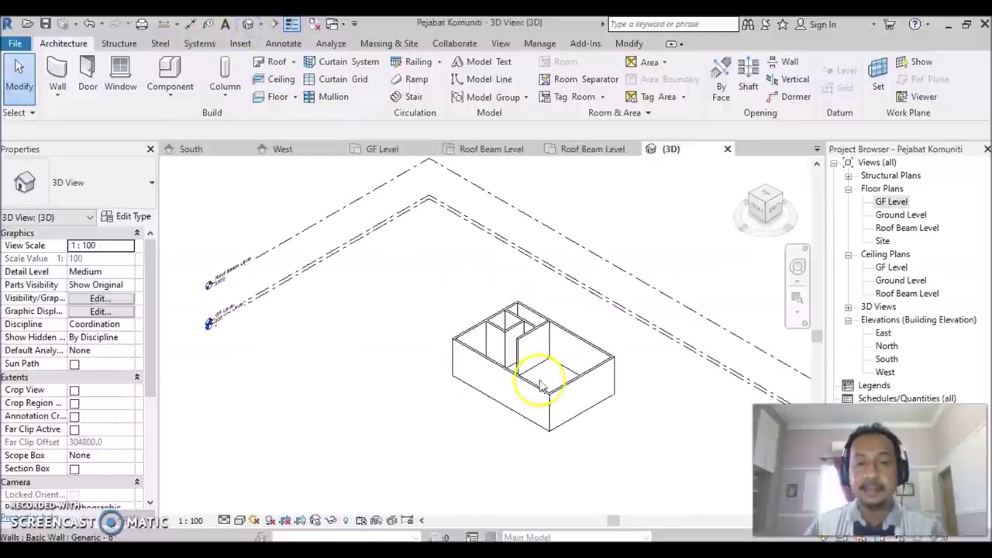
{"action": "scroll", "coordinate": [549, 358], "scroll_direction": "up", "scroll_amount": 2}
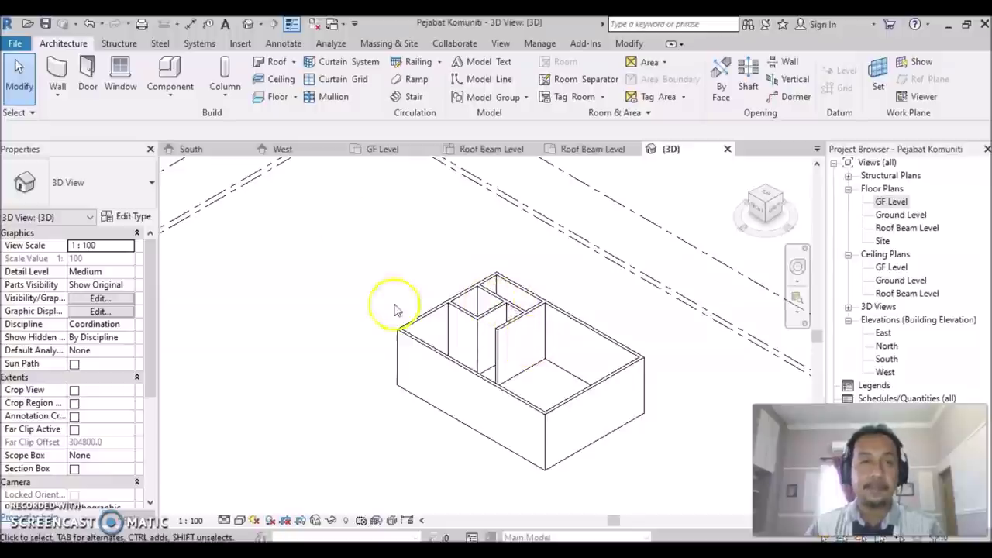
{"action": "double_click", "coordinate": [890, 203]}
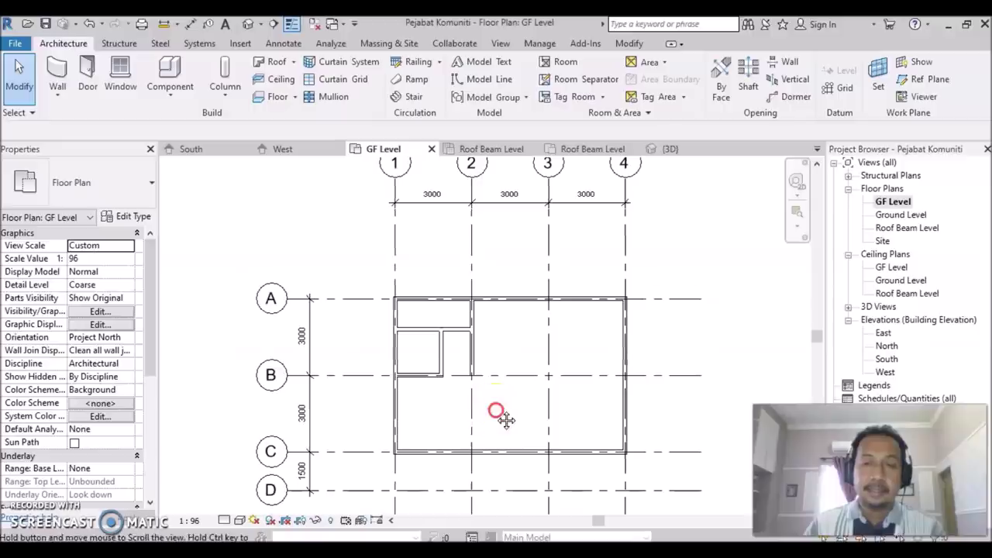
{"action": "middle_click_drag", "start_coordinate": [499, 413], "coordinate": [488, 307]}
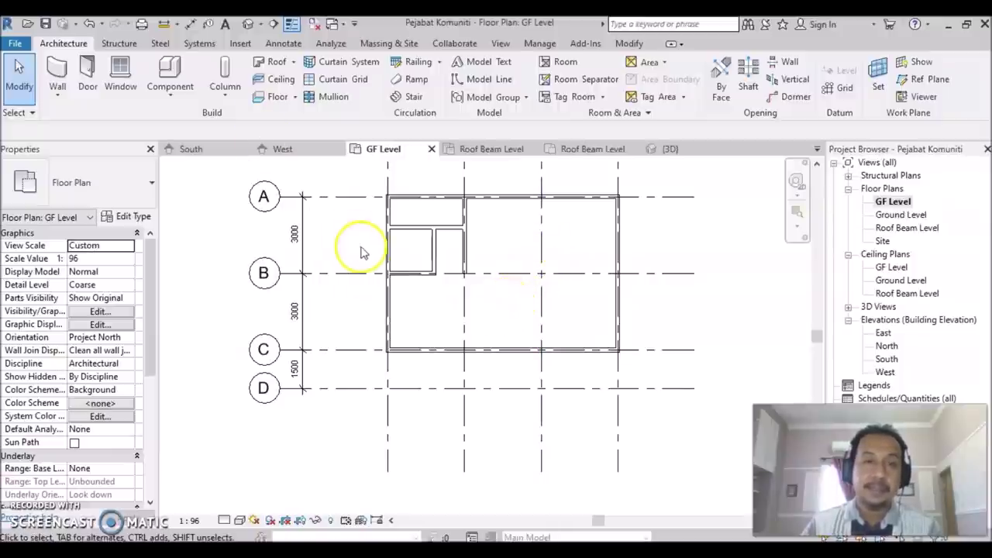
- Place an 18" x 18" rectangular architectural column at grid 3/B, up to Roof Beam Level
{"action": "left_click", "coordinate": [225, 95]}
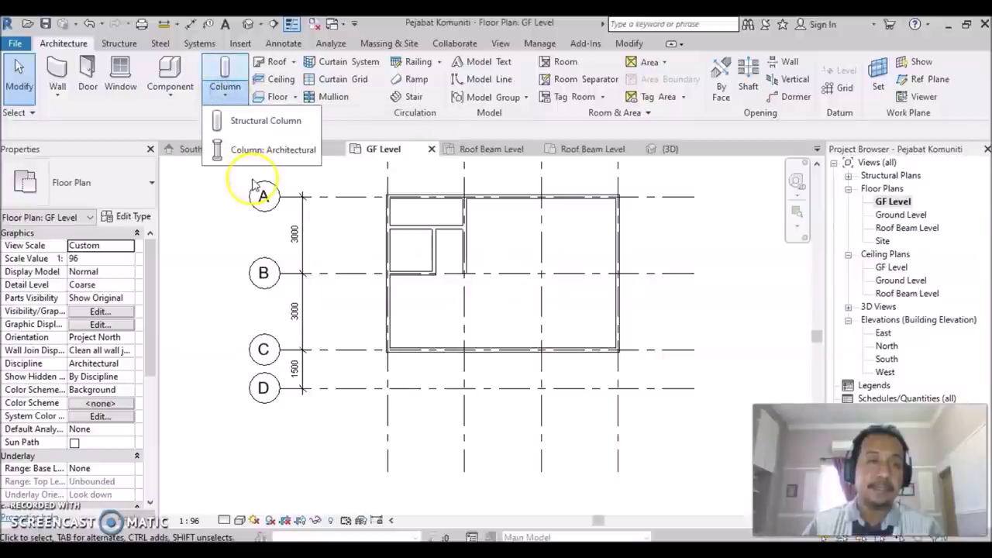
{"action": "left_click", "coordinate": [256, 152]}
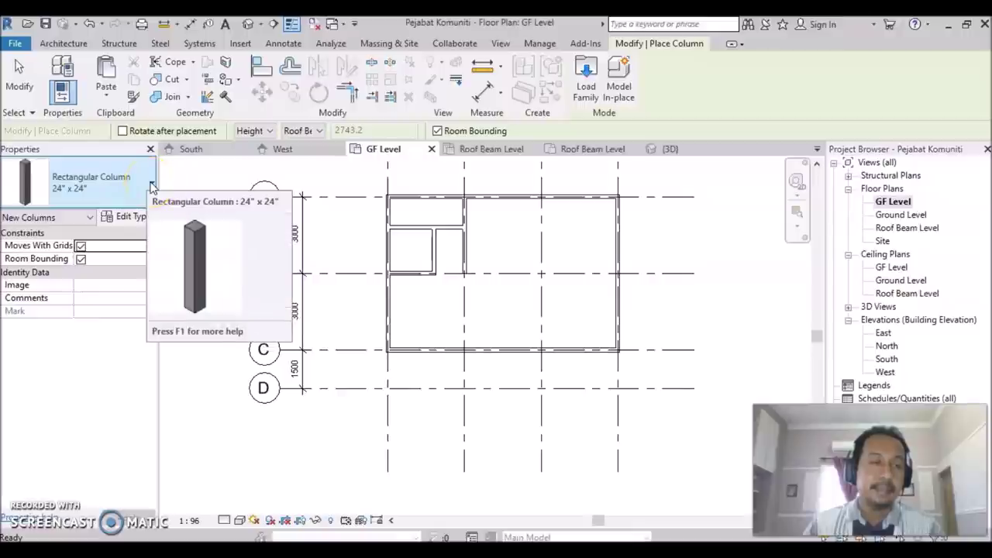
{"action": "left_click", "coordinate": [152, 188]}
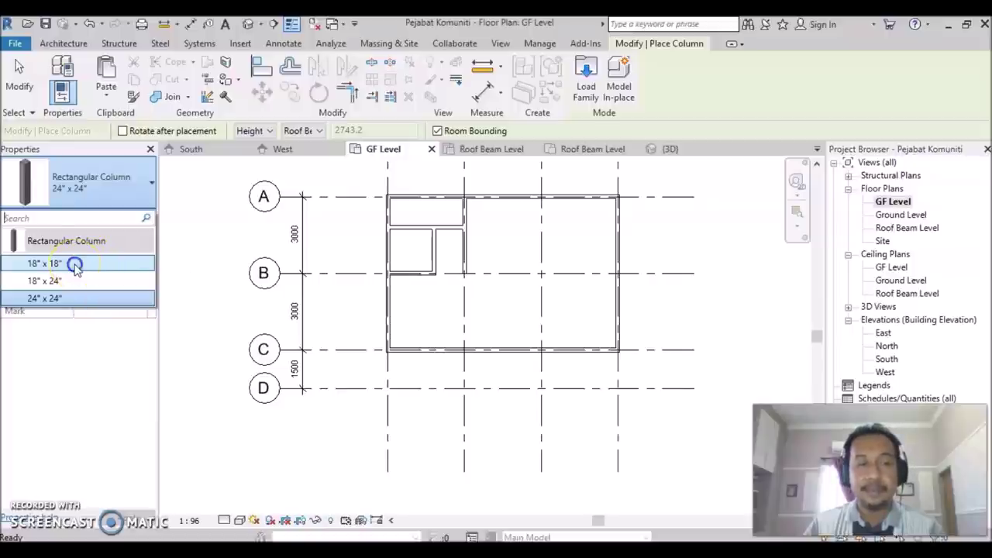
{"action": "left_click", "coordinate": [75, 265]}
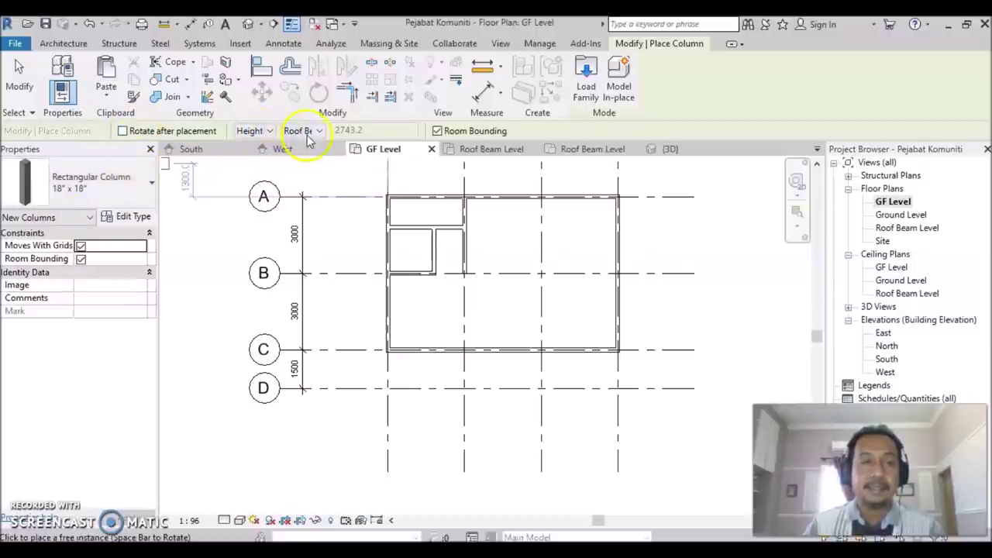
{"action": "left_click", "coordinate": [320, 131]}
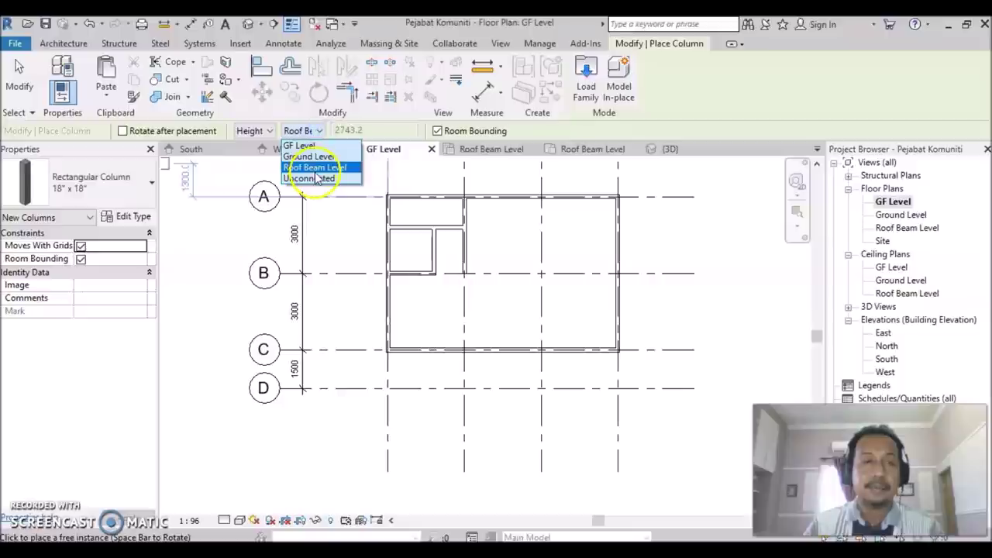
{"action": "left_click", "coordinate": [313, 130]}
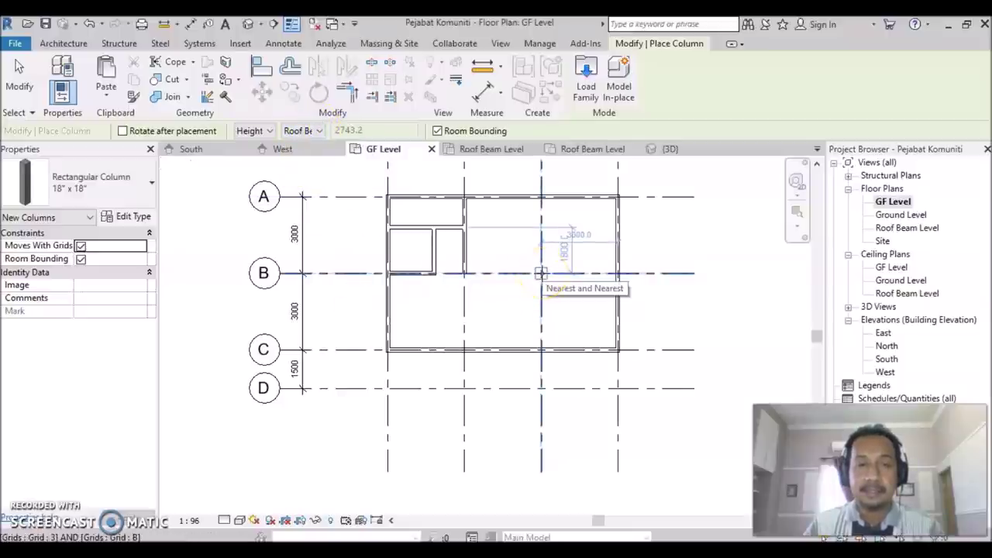
{"action": "left_click", "coordinate": [521, 325]}
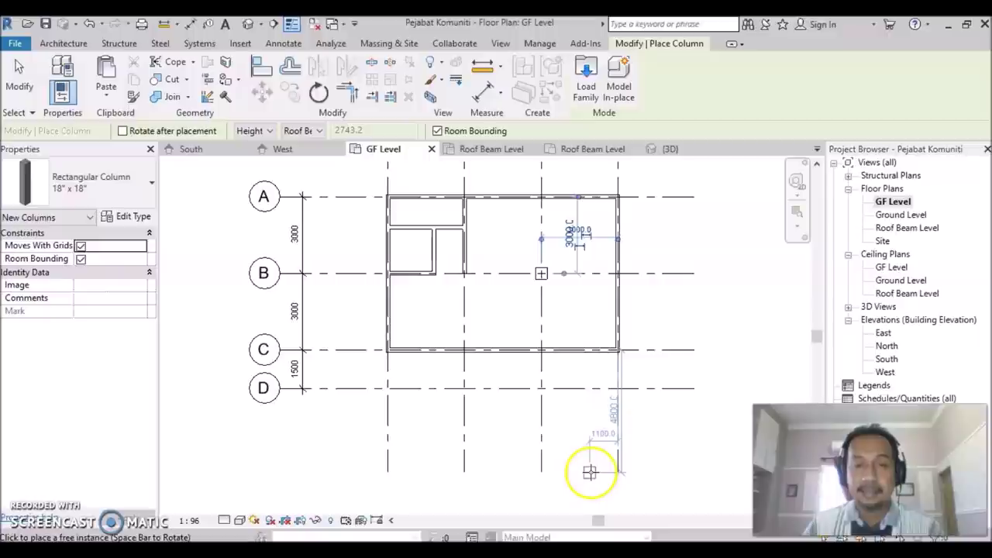
{"action": "key", "text": "Escape"}
{"action": "key", "text": "Escape"}
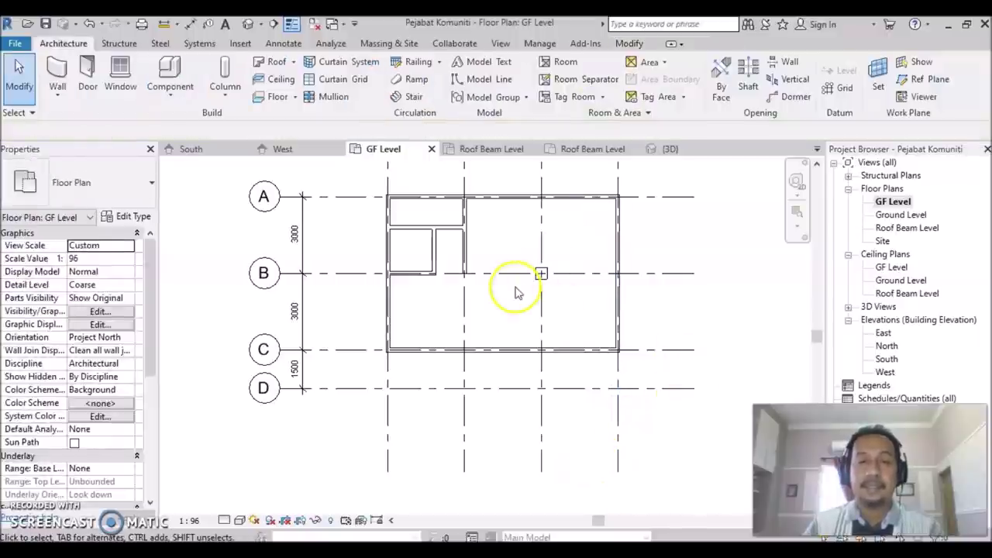
{"action": "left_click", "coordinate": [249, 24]}
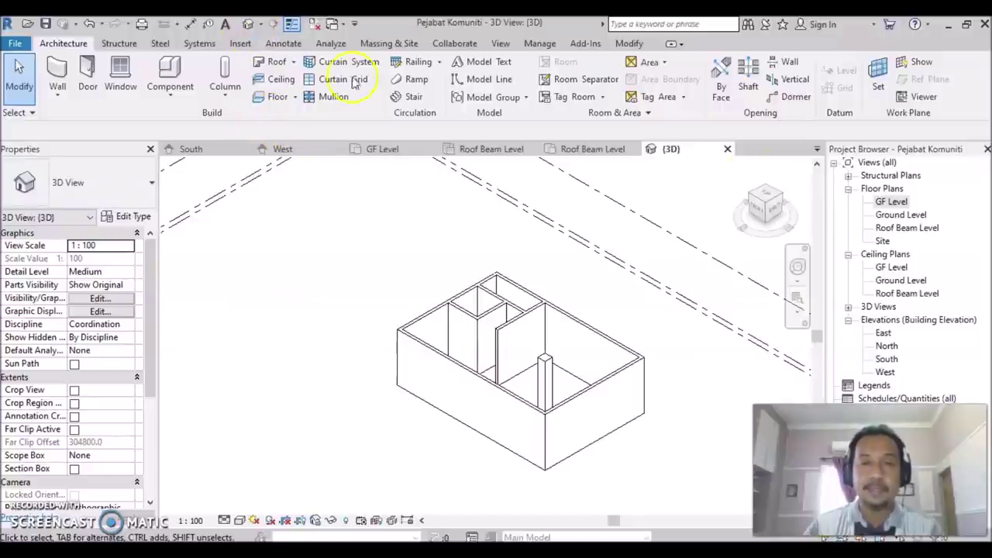
{"action": "double_click", "coordinate": [893, 202]}
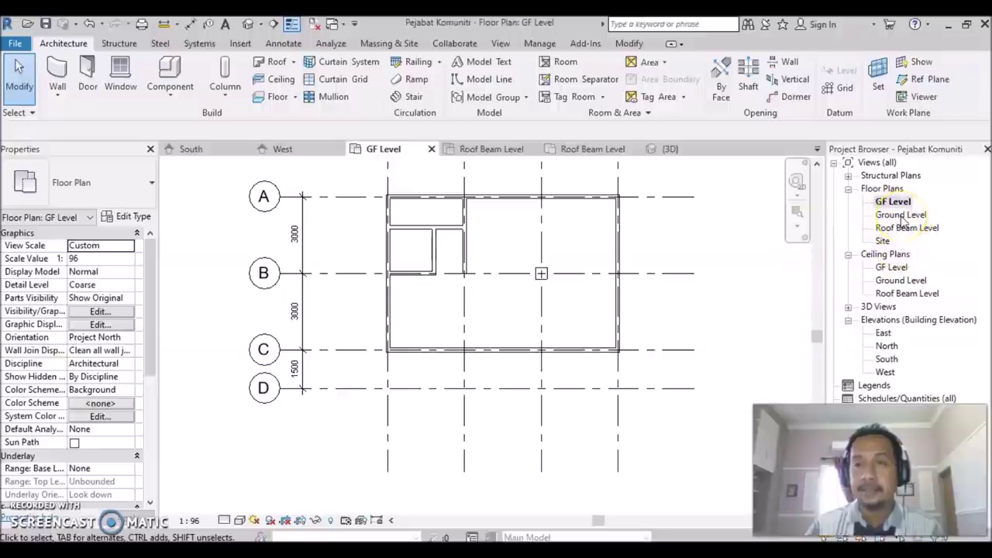
- Open the Ground Level floor plan and frame the grid layout to begin adding columns
{"action": "double_click", "coordinate": [900, 216]}
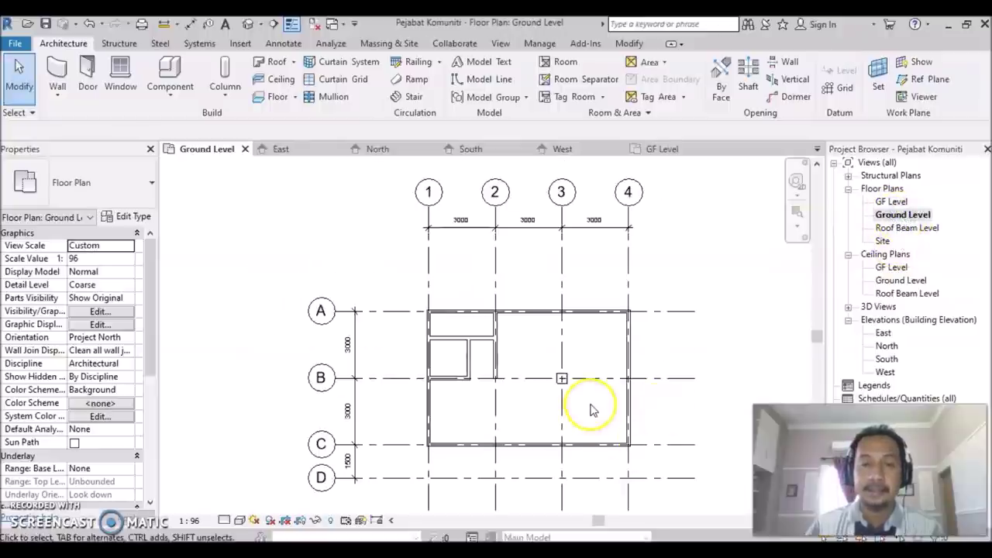
{"action": "scroll", "coordinate": [593, 407], "scroll_direction": "down", "scroll_amount": 2}
{"action": "middle_click_drag", "start_coordinate": [594, 408], "coordinate": [482, 364]}
{"action": "scroll", "coordinate": [482, 364], "scroll_direction": "up", "scroll_amount": 2}
{"action": "scroll", "coordinate": [491, 365], "scroll_direction": "up", "scroll_amount": 1}
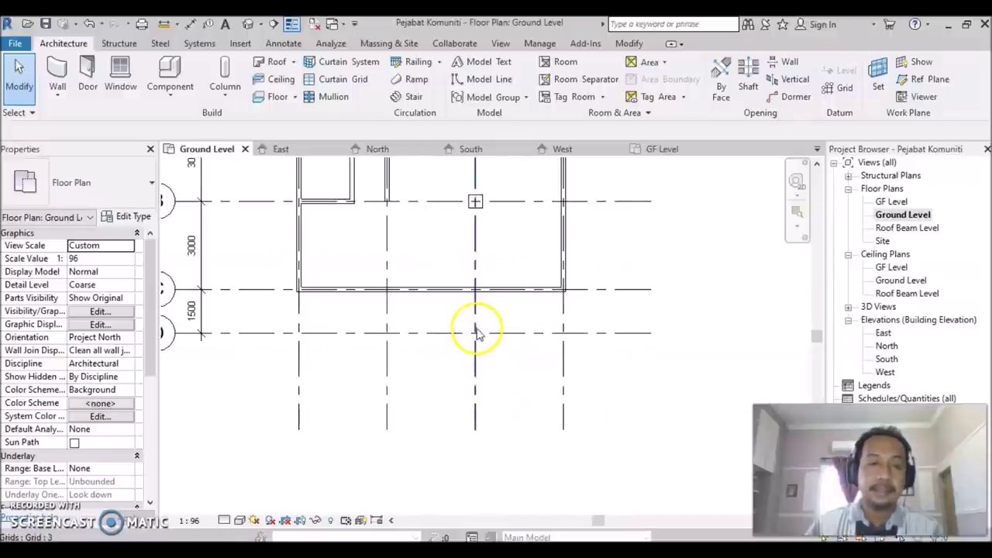
{"action": "scroll", "coordinate": [491, 393], "scroll_direction": "down", "scroll_amount": 1}
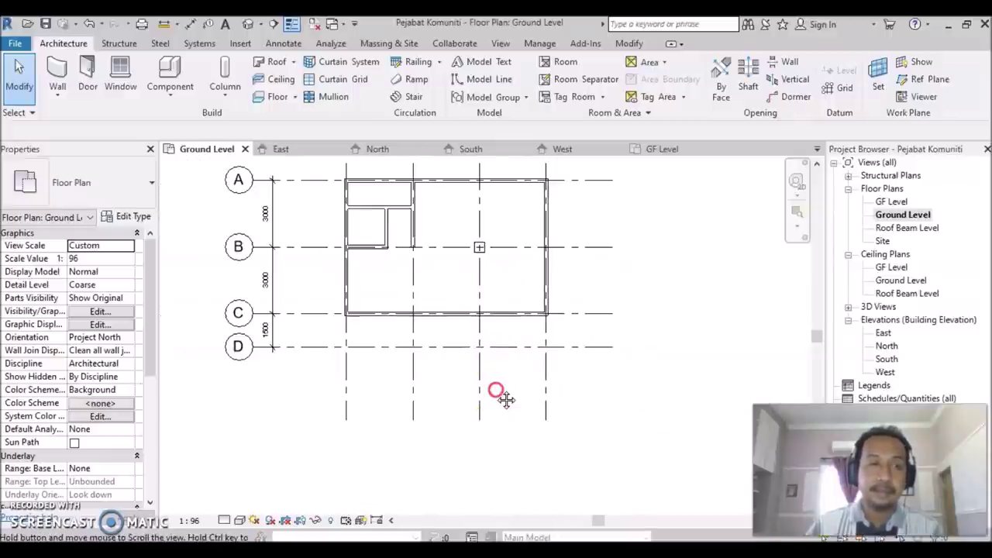
{"action": "middle_click_drag", "start_coordinate": [505, 399], "coordinate": [531, 405]}
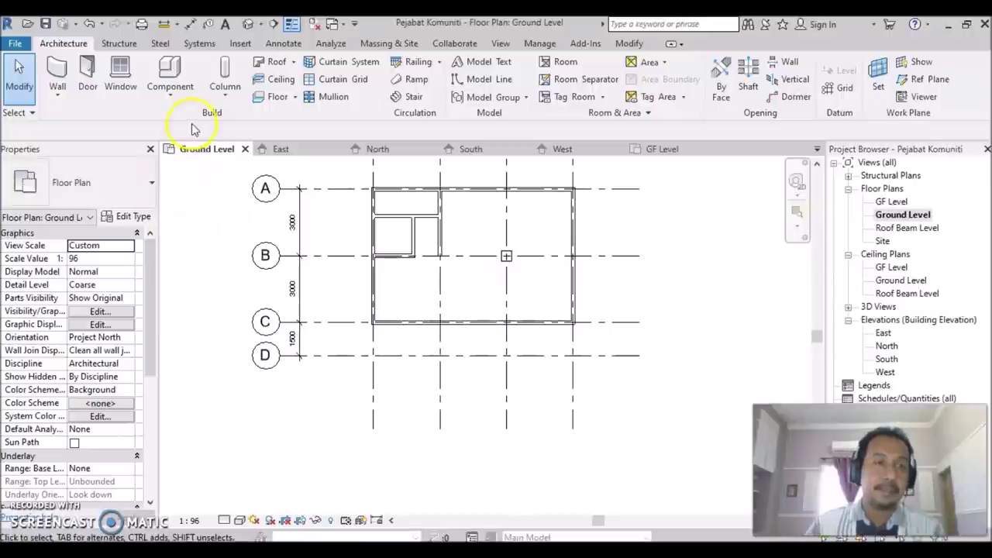
{"action": "left_click", "coordinate": [225, 93]}
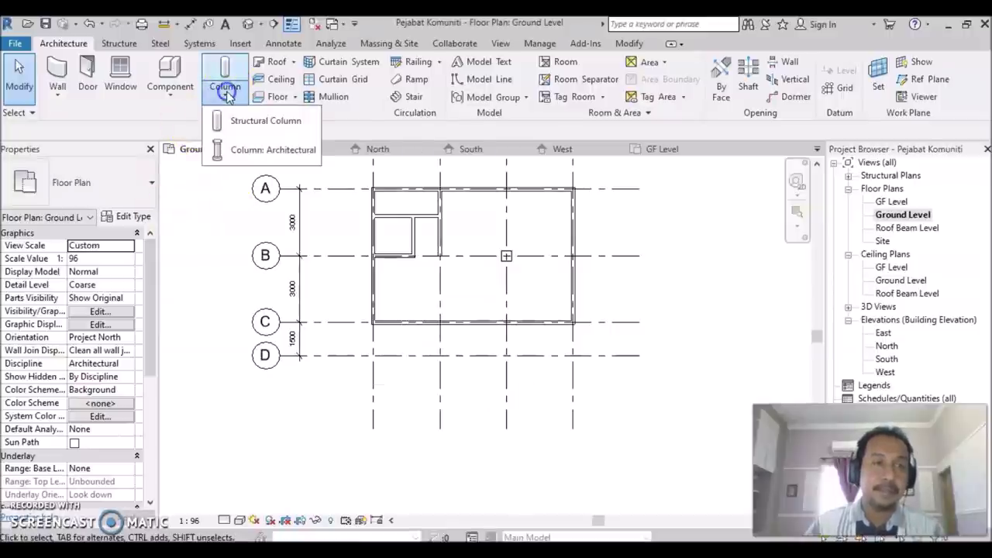
- Place architectural columns at grid D/3 and D/4, with height up to Roof Beam Level
{"action": "left_click", "coordinate": [254, 152]}
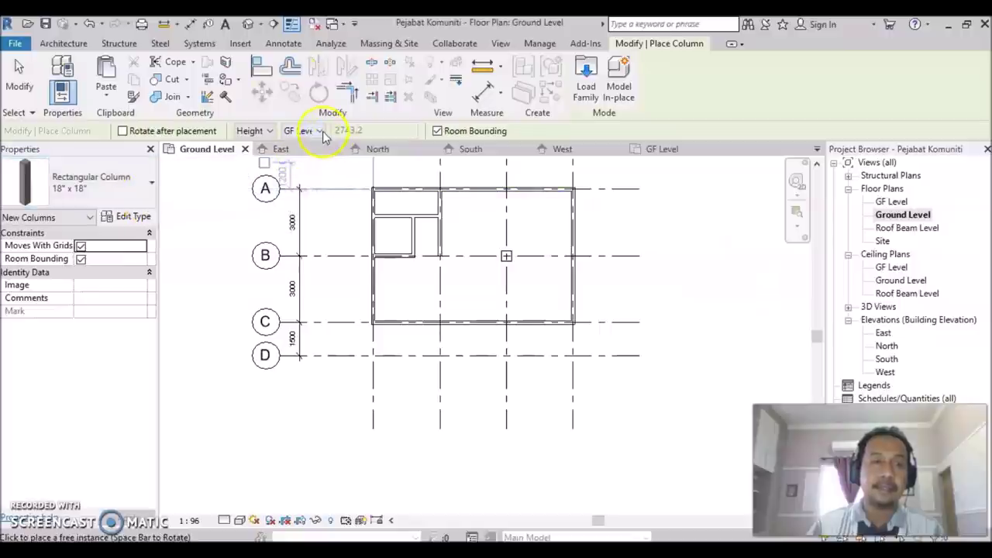
{"action": "left_click", "coordinate": [320, 131]}
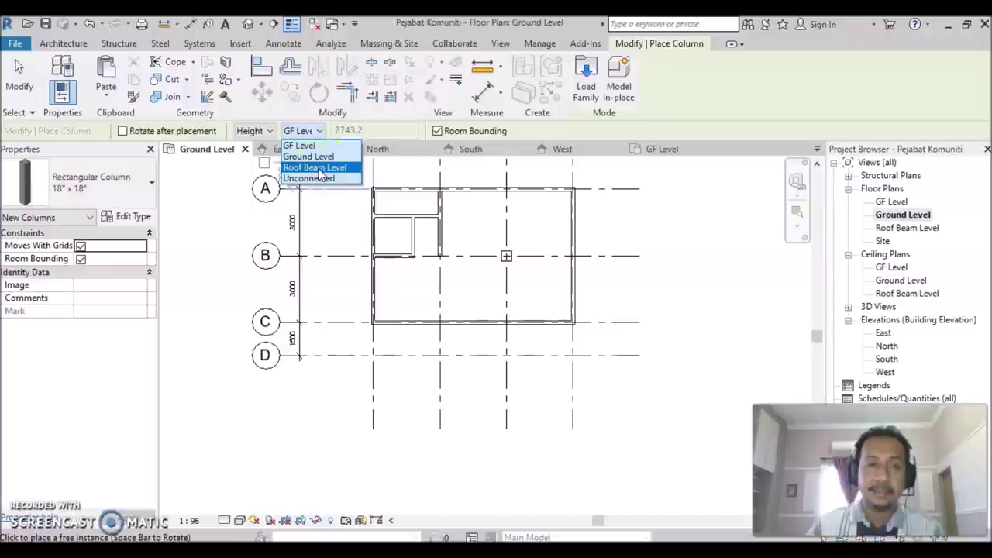
{"action": "left_click", "coordinate": [317, 169]}
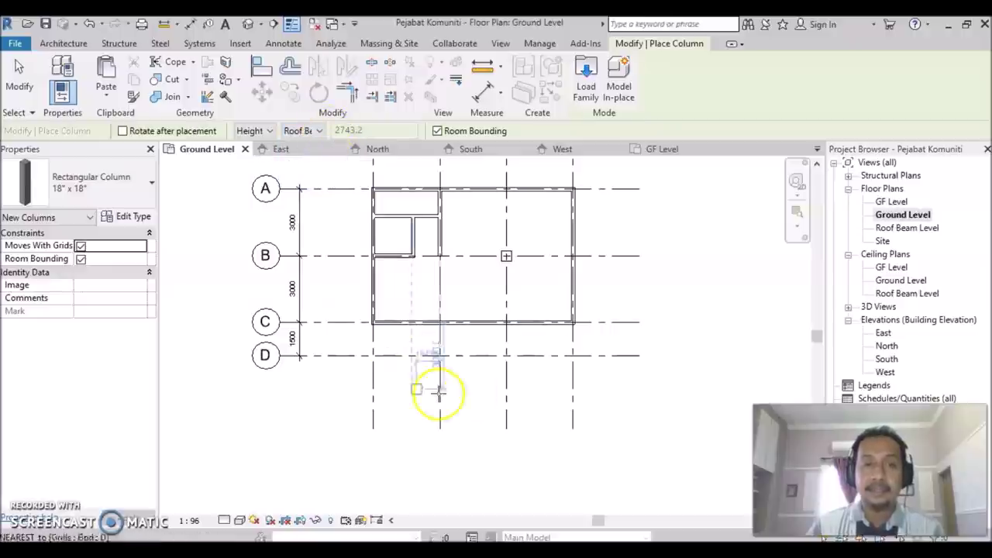
{"action": "left_click", "coordinate": [505, 354]}
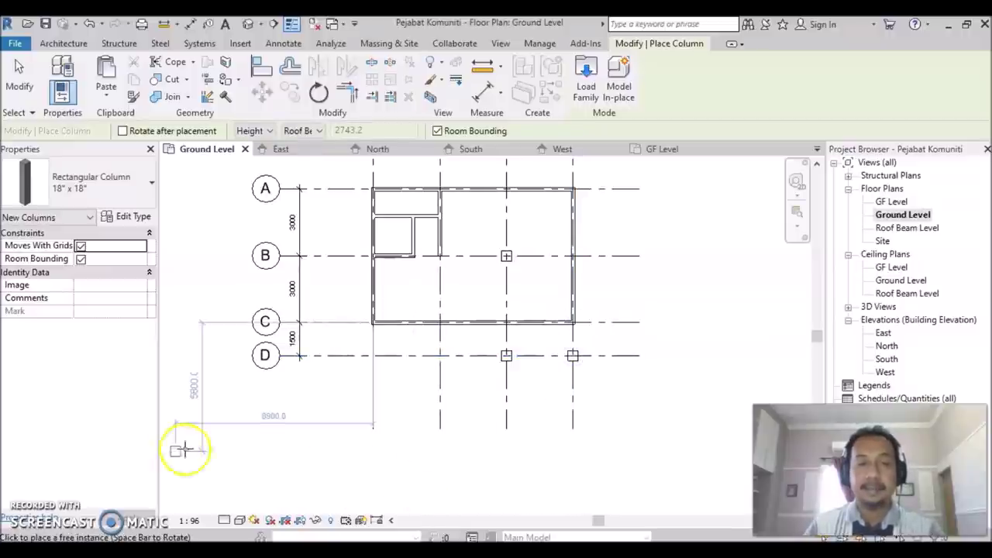
{"action": "key", "text": "Escape"}
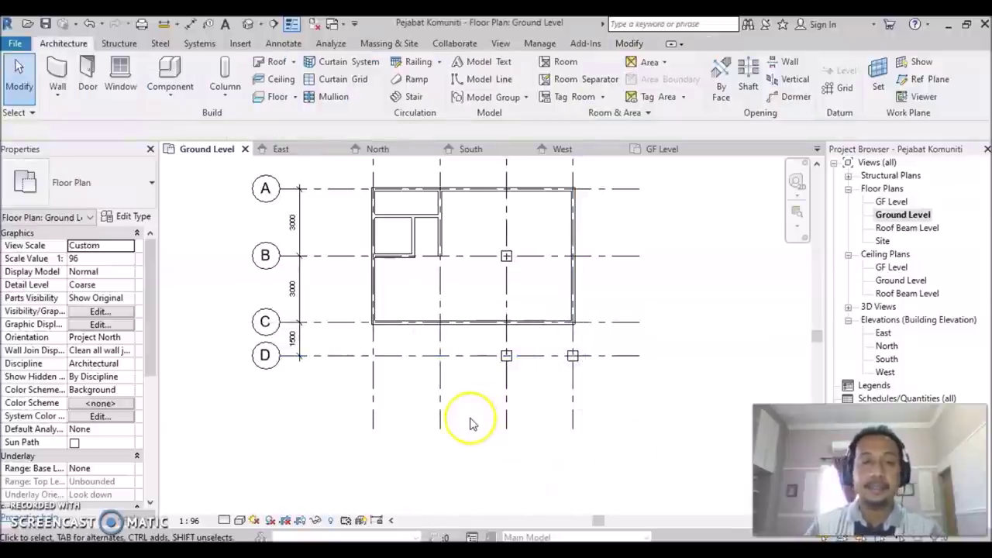
- Switch to the default 3D view and select the two front columns to check them
{"action": "left_click", "coordinate": [247, 26]}
{"action": "scroll", "coordinate": [605, 452], "scroll_direction": "down", "scroll_amount": 2}
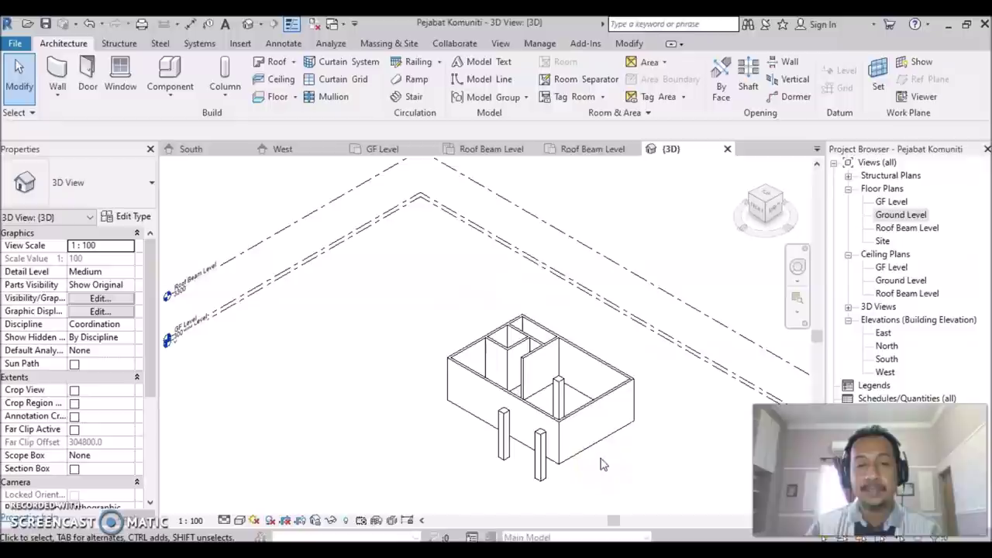
{"action": "left_click", "coordinate": [540, 456]}
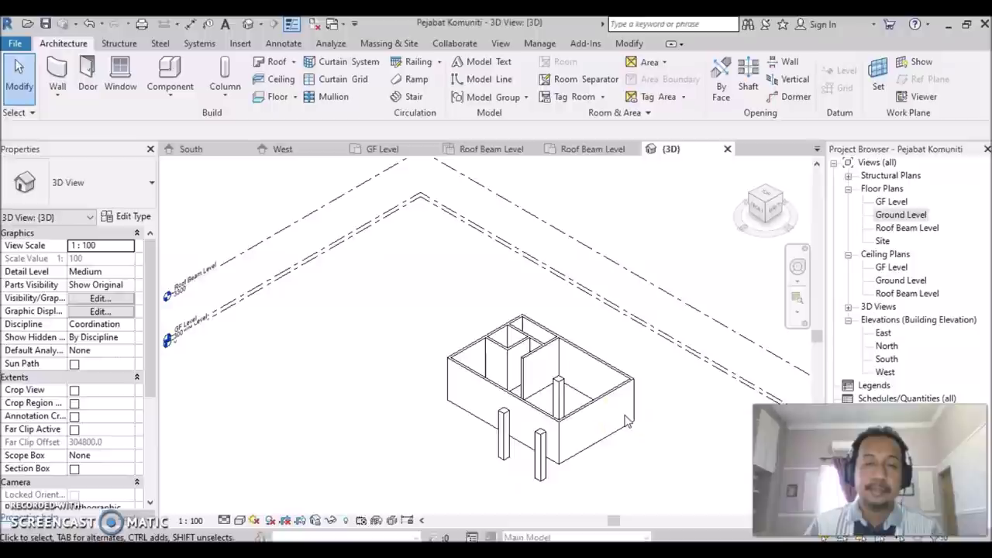
{"action": "left_click", "coordinate": [537, 469]}
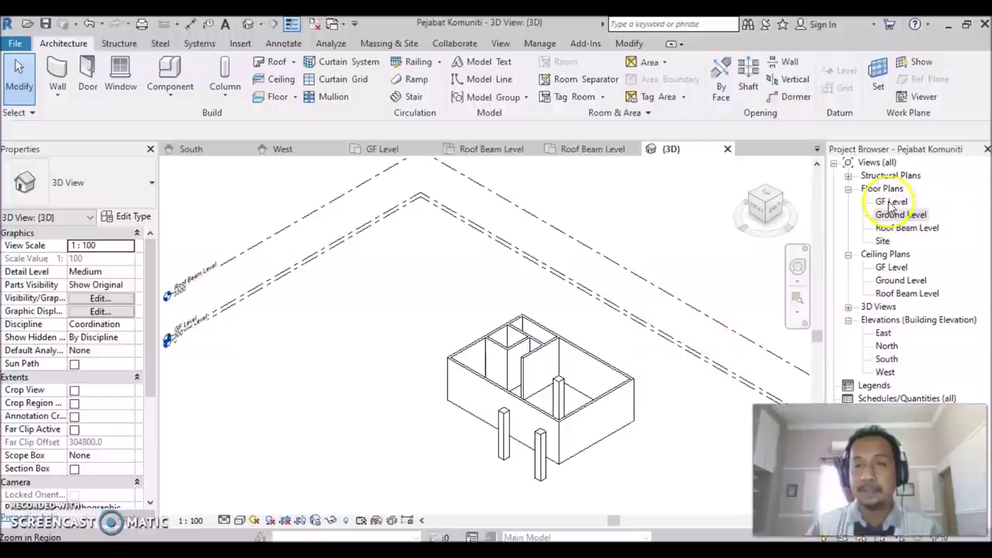
- Open the GF Level plan and start an architectural floor sketch
{"action": "double_click", "coordinate": [891, 202]}
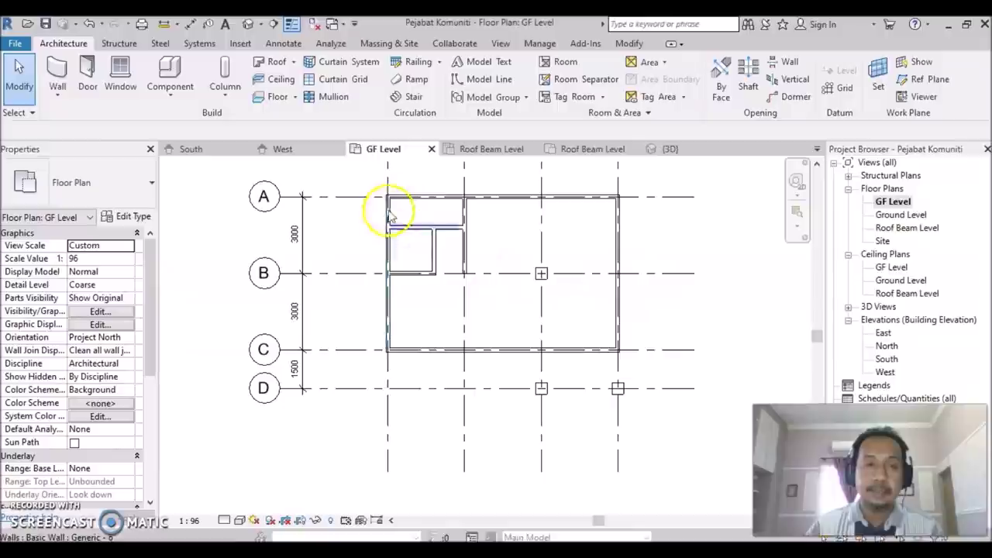
{"action": "scroll", "coordinate": [677, 313], "scroll_direction": "up", "scroll_amount": 1}
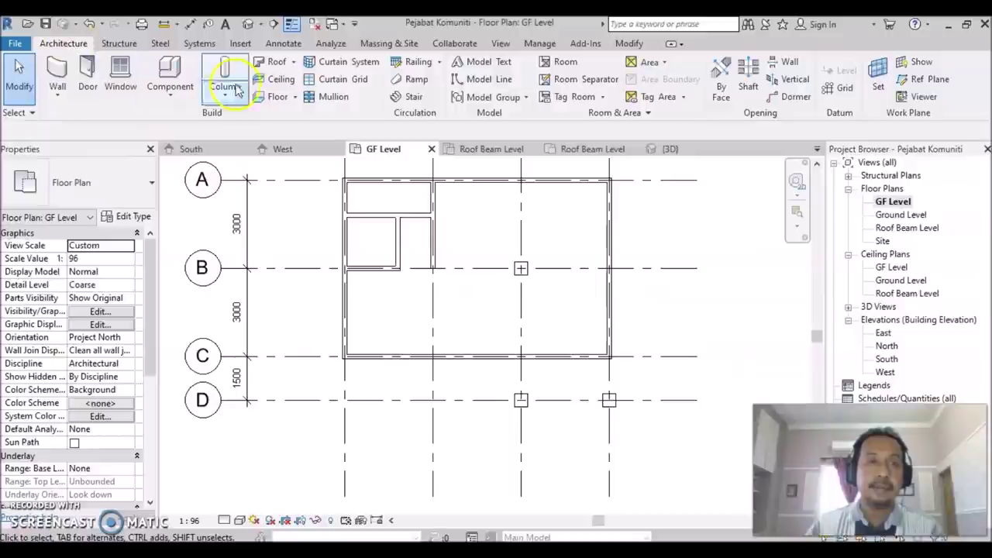
{"action": "left_click", "coordinate": [277, 101]}
{"action": "left_click", "coordinate": [295, 99]}
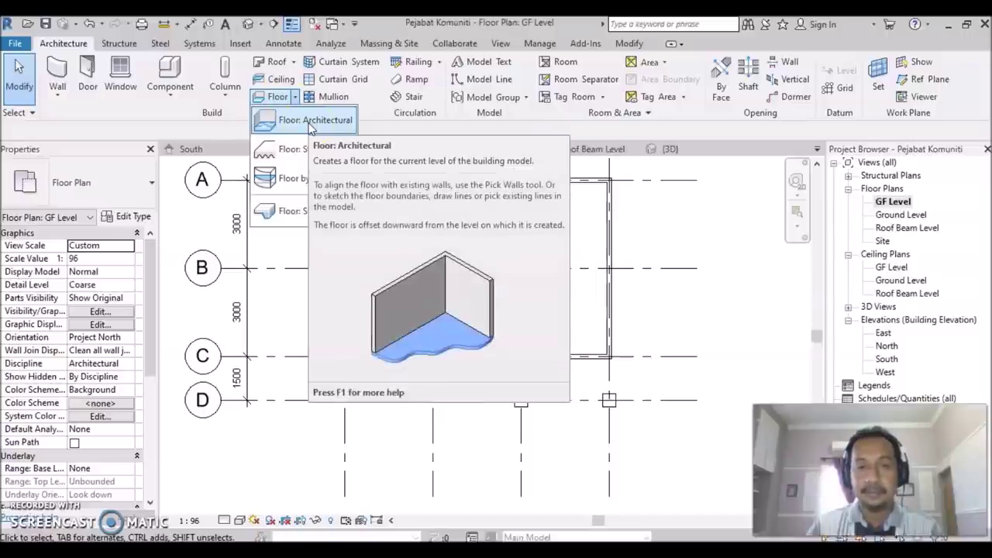
{"action": "left_click", "coordinate": [311, 122]}
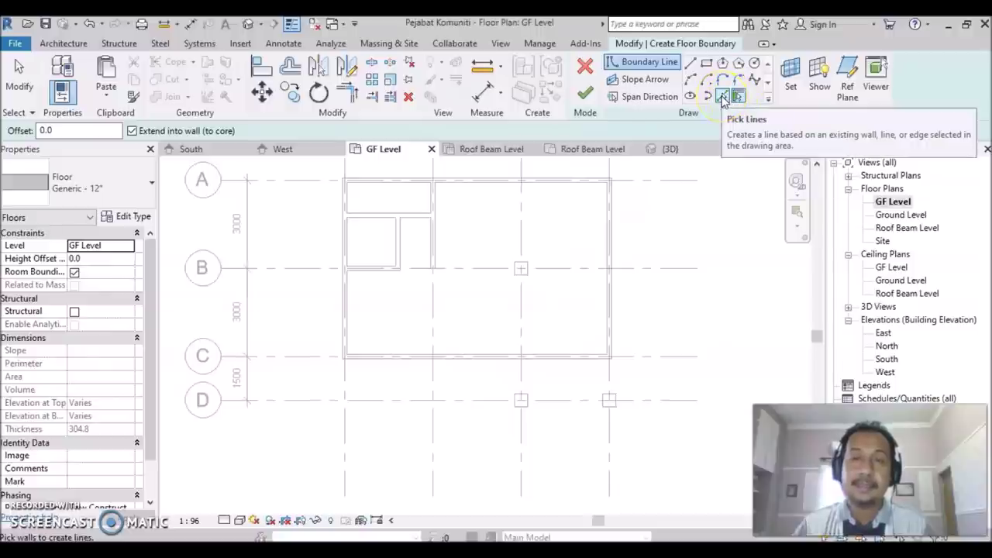
- Pick the top, left, bottom and right outer walls as floor boundary lines
{"action": "left_click", "coordinate": [722, 96]}
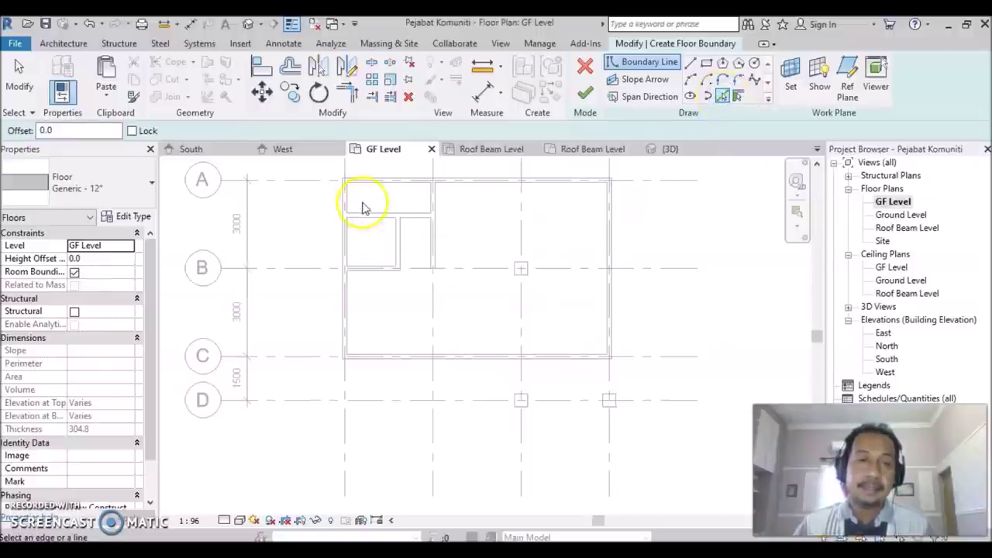
{"action": "left_click", "coordinate": [380, 186]}
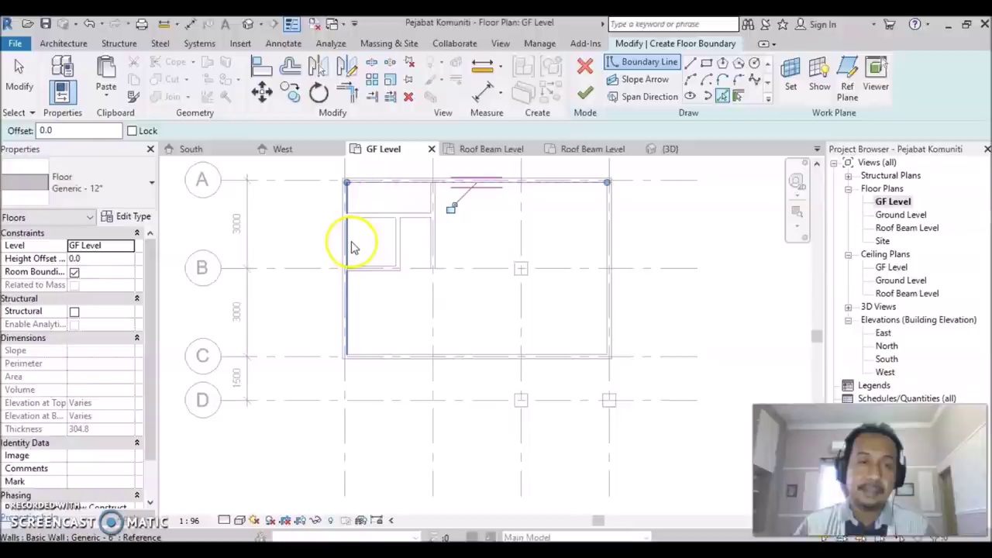
{"action": "left_click", "coordinate": [350, 242]}
{"action": "left_click", "coordinate": [477, 354]}
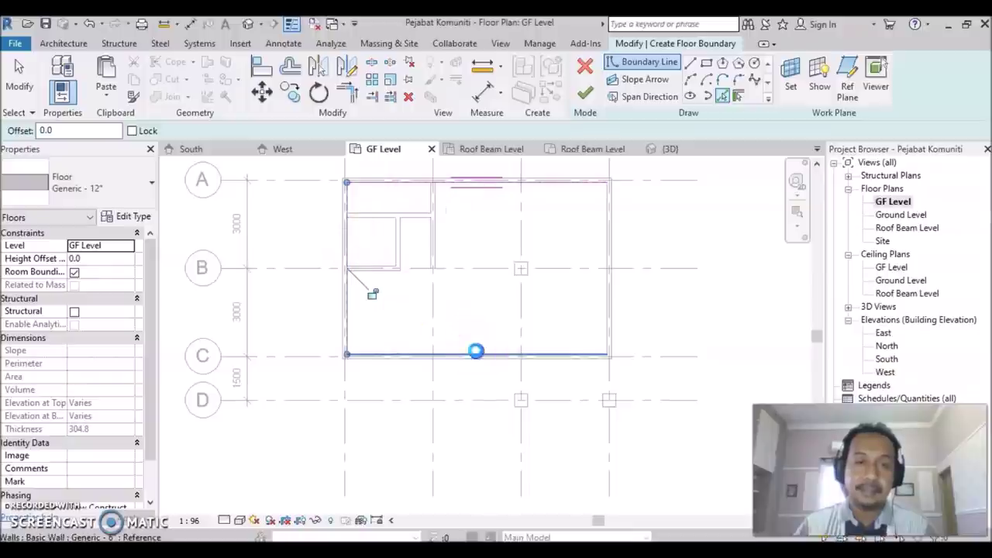
{"action": "left_click", "coordinate": [605, 288]}
{"action": "left_click", "coordinate": [612, 351]}
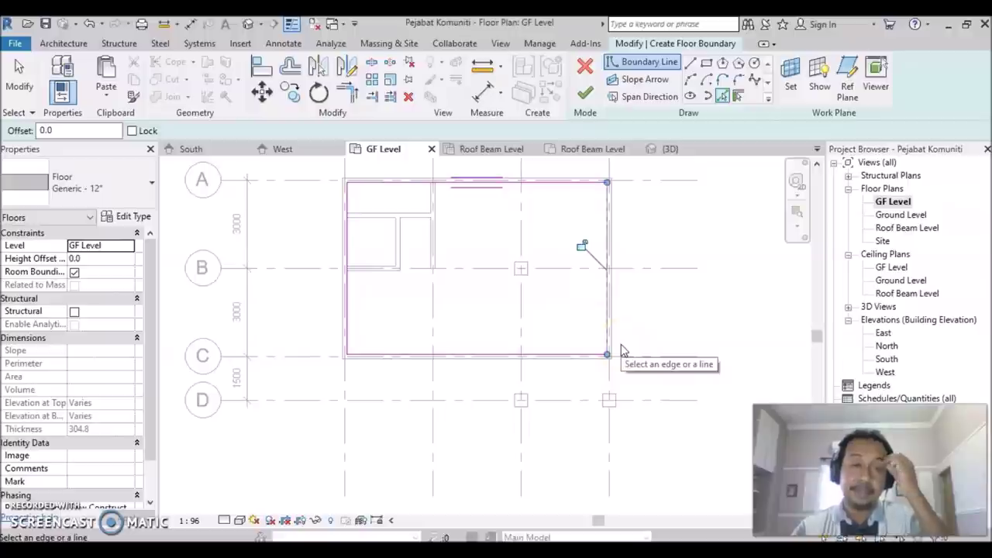
{"action": "scroll", "coordinate": [591, 199], "scroll_direction": "up", "scroll_amount": 2}
{"action": "scroll", "coordinate": [614, 205], "scroll_direction": "up", "scroll_amount": 2}
{"action": "middle_click_drag", "start_coordinate": [589, 202], "coordinate": [582, 265]}
{"action": "scroll", "coordinate": [576, 262], "scroll_direction": "up", "scroll_amount": 1}
{"action": "scroll", "coordinate": [614, 241], "scroll_direction": "up", "scroll_amount": 2}
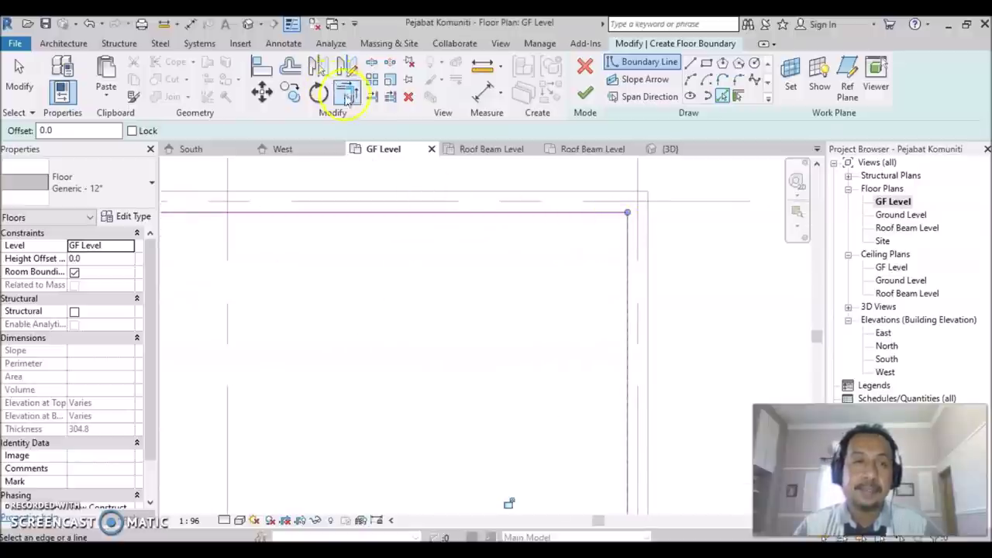
- Trim the boundary lines into a clean corner so the outline is closed
{"action": "left_click", "coordinate": [348, 99]}
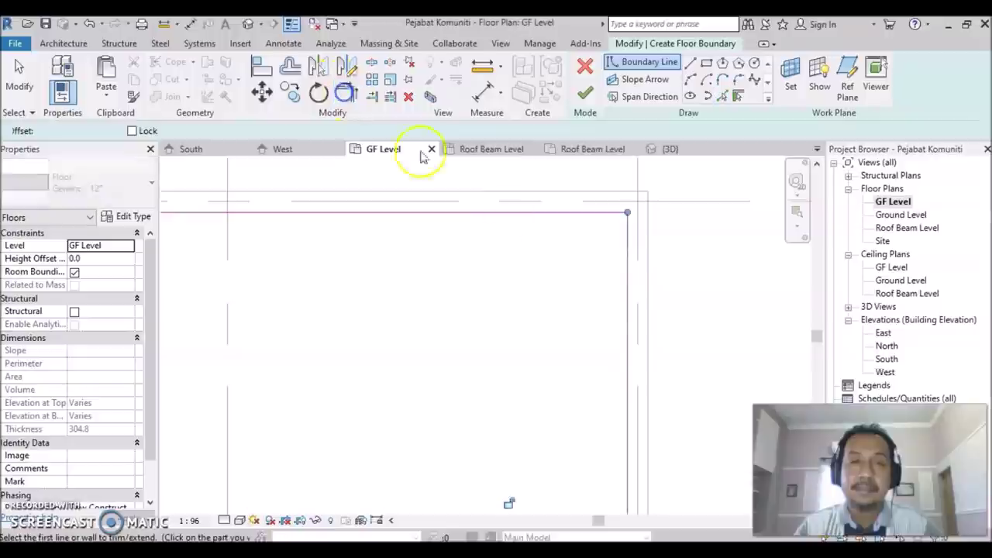
{"action": "left_click", "coordinate": [563, 211]}
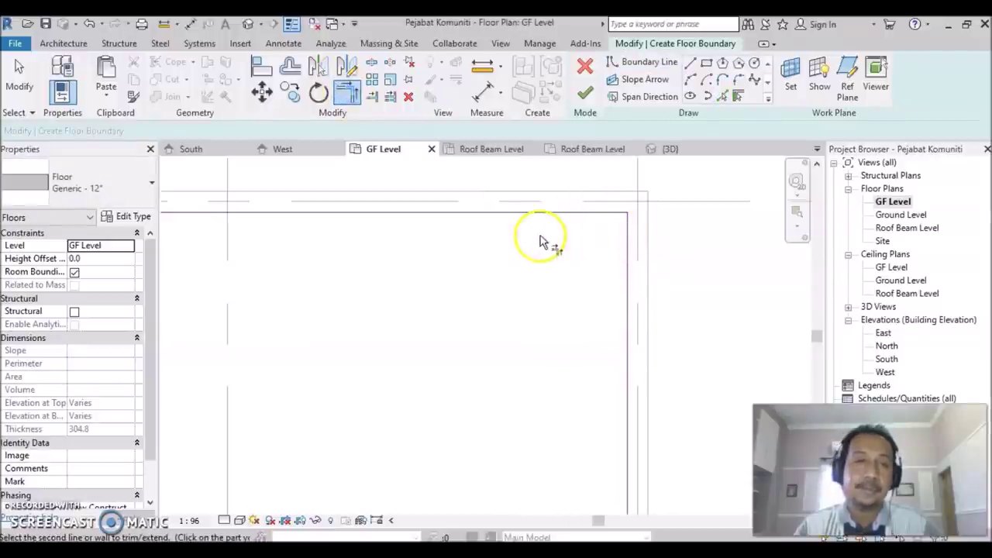
{"action": "key", "text": "Escape"}
{"action": "key", "text": "Escape"}
{"action": "scroll", "coordinate": [546, 273], "scroll_direction": "down", "scroll_amount": 1}
{"action": "scroll", "coordinate": [542, 281], "scroll_direction": "down", "scroll_amount": 1}
{"action": "scroll", "coordinate": [496, 321], "scroll_direction": "down", "scroll_amount": 1}
{"action": "middle_click_drag", "start_coordinate": [396, 334], "coordinate": [502, 271]}
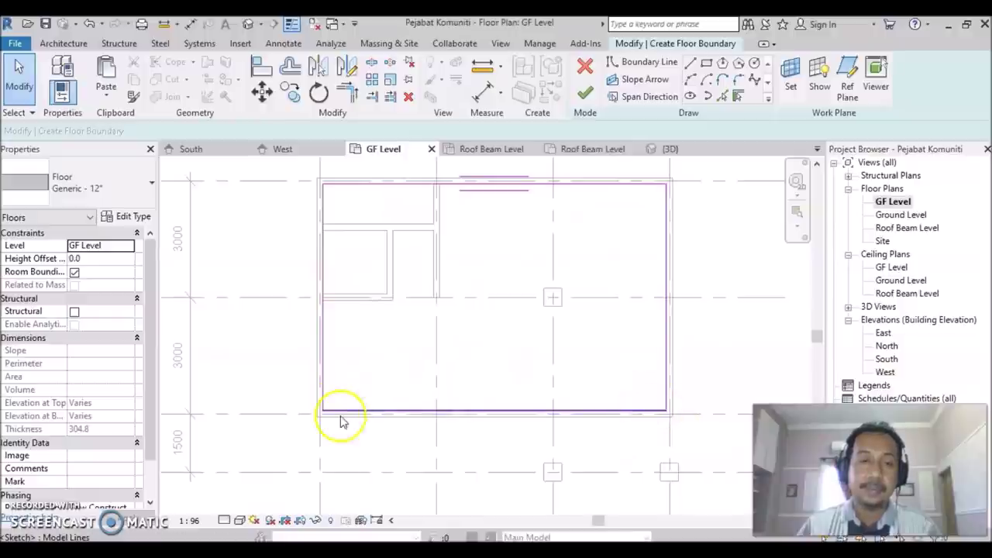
{"action": "middle_click_drag", "start_coordinate": [490, 342], "coordinate": [454, 398]}
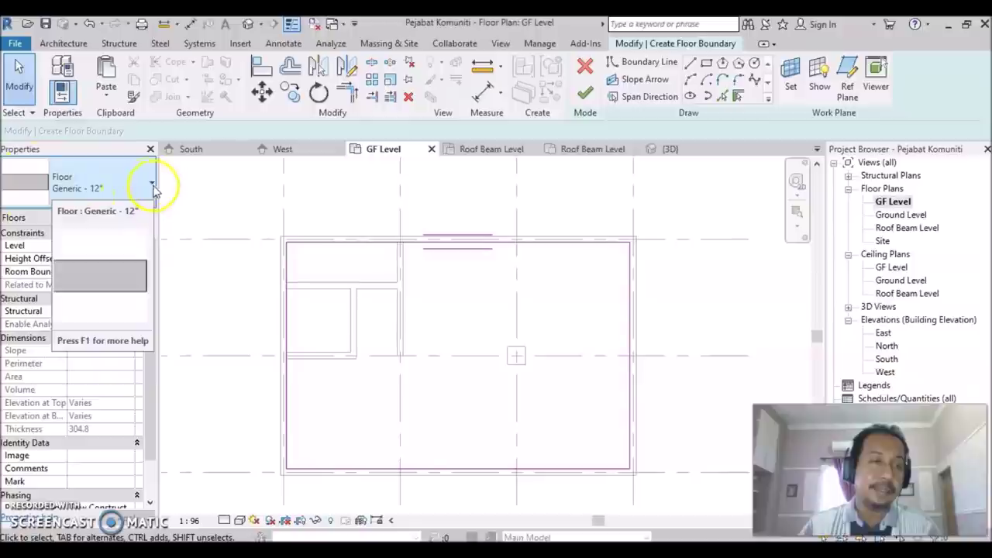
{"action": "left_click", "coordinate": [151, 186]}
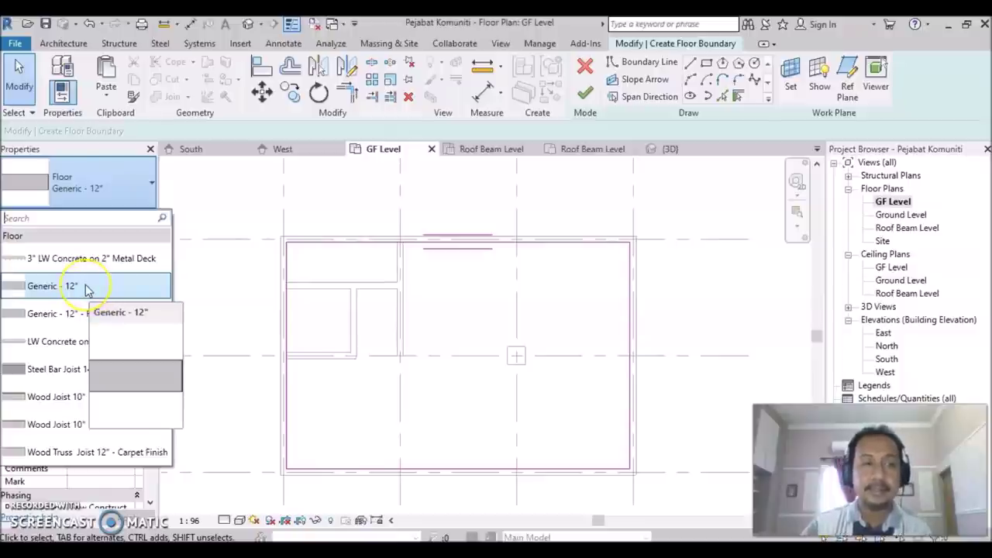
- Finish a Generic - 12" floor on GF Level and view it in 3D
{"action": "left_click", "coordinate": [86, 287]}
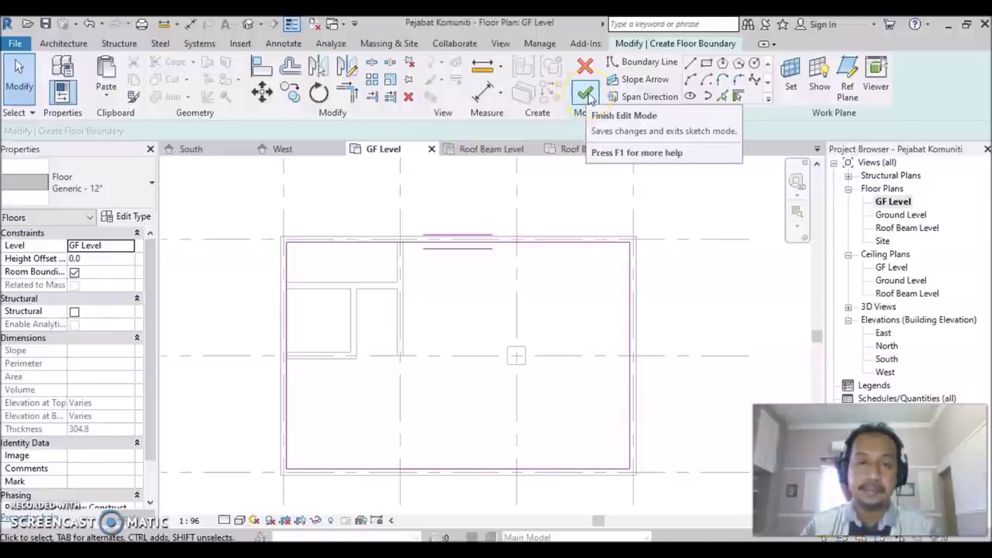
{"action": "left_click", "coordinate": [587, 94]}
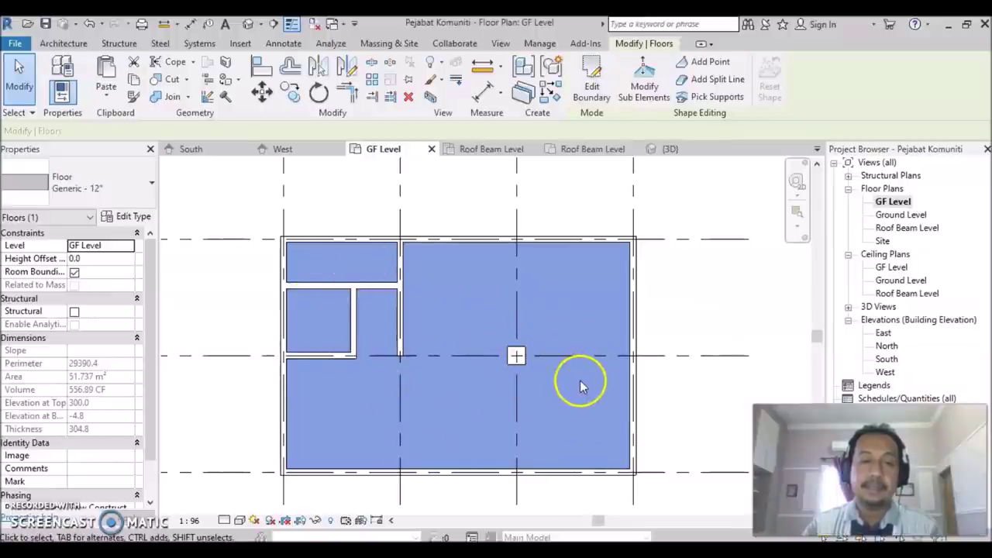
{"action": "left_click", "coordinate": [248, 25]}
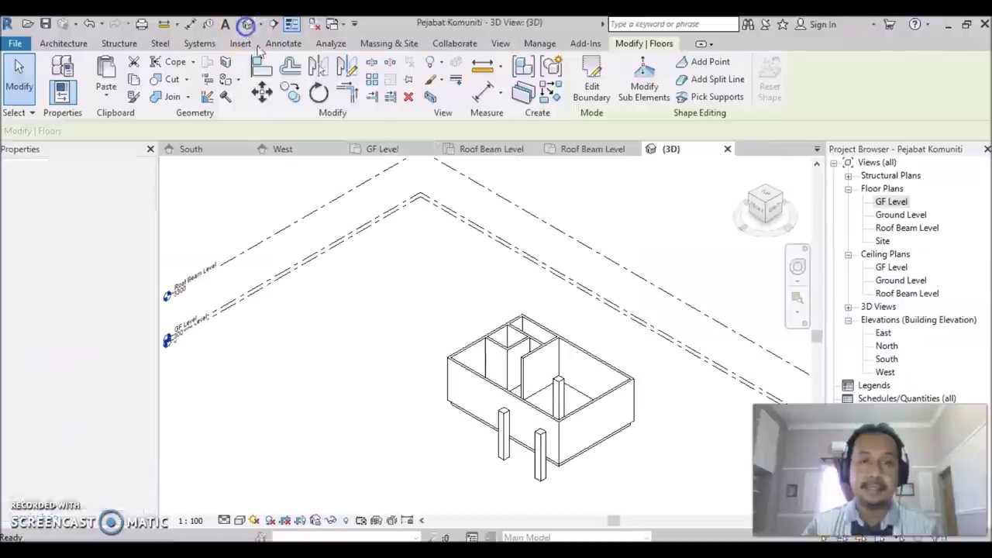
{"action": "middle_click_drag", "start_coordinate": [530, 430], "coordinate": [527, 460], "text": "shift"}
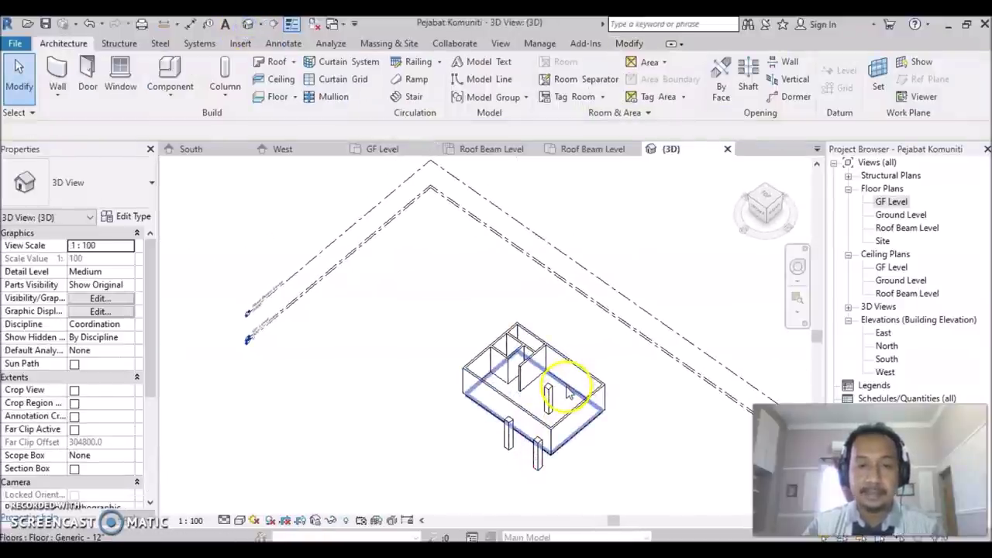
{"action": "left_click", "coordinate": [568, 392]}
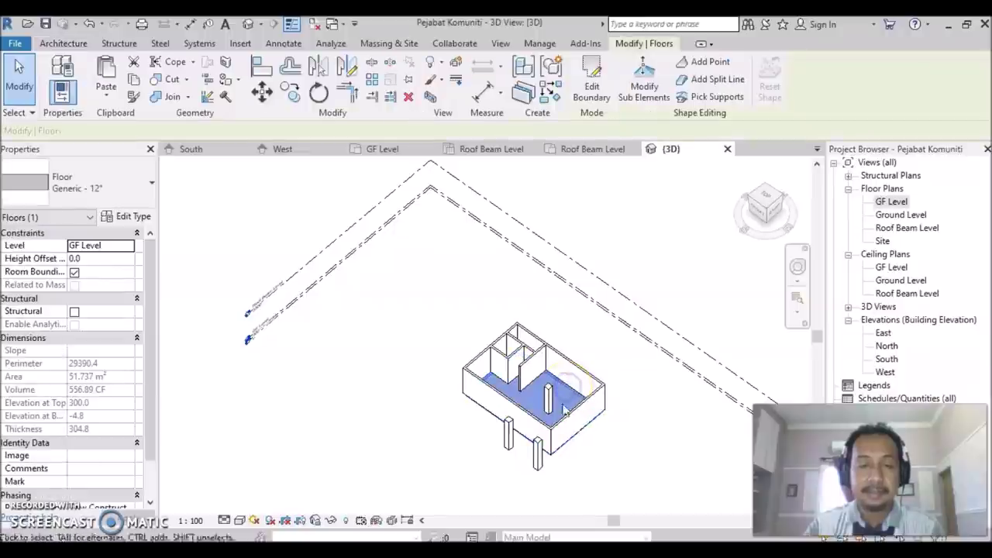
{"action": "mouse_move", "coordinate": [505, 454]}
{"action": "middle_mouse_down", "text": "shift"}
{"action": "mouse_move", "coordinate": [491, 491]}
{"action": "mouse_move", "coordinate": [418, 441]}
{"action": "mouse_move", "coordinate": [372, 462]}
{"action": "mouse_move", "coordinate": [536, 472]}
{"action": "mouse_move", "coordinate": [655, 440]}
{"action": "mouse_move", "coordinate": [657, 477]}
{"action": "mouse_move", "coordinate": [531, 482]}
{"action": "mouse_move", "coordinate": [519, 451]}
{"action": "mouse_move", "coordinate": [521, 492]}
{"action": "mouse_move", "coordinate": [538, 436]}
{"action": "mouse_move", "coordinate": [529, 454]}
{"action": "mouse_move", "coordinate": [602, 406]}
{"action": "middle_mouse_up", "text": "shift"}
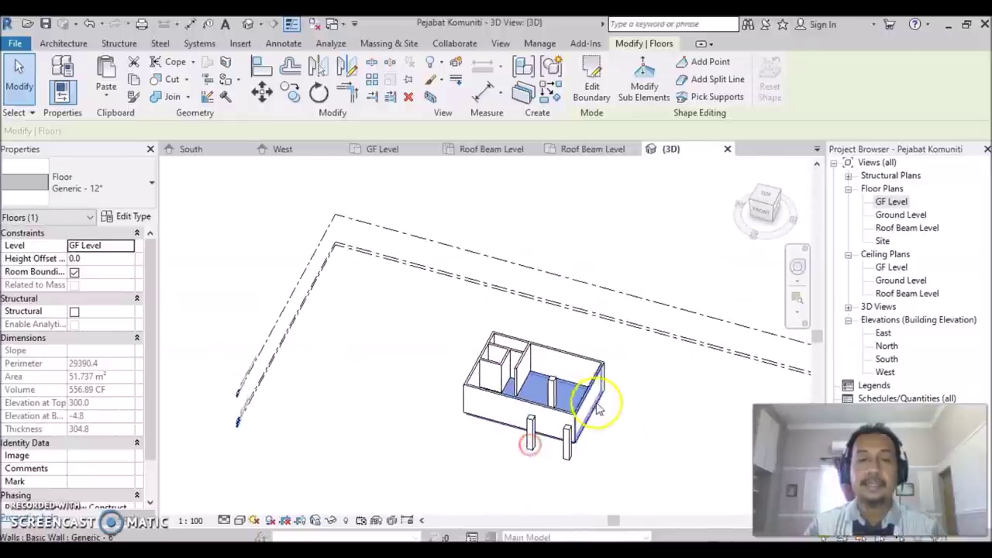
{"action": "left_click", "coordinate": [640, 421]}
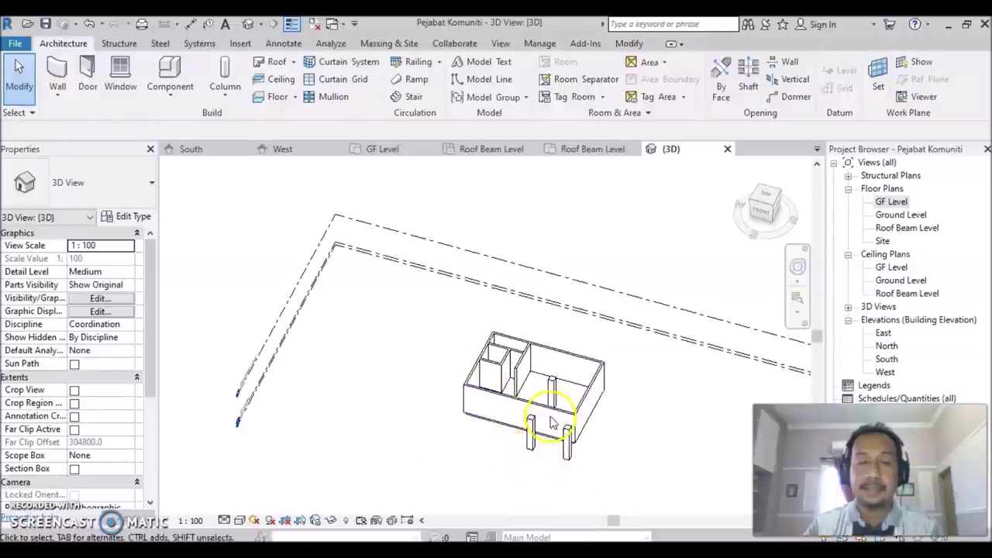
{"action": "left_click", "coordinate": [658, 467]}
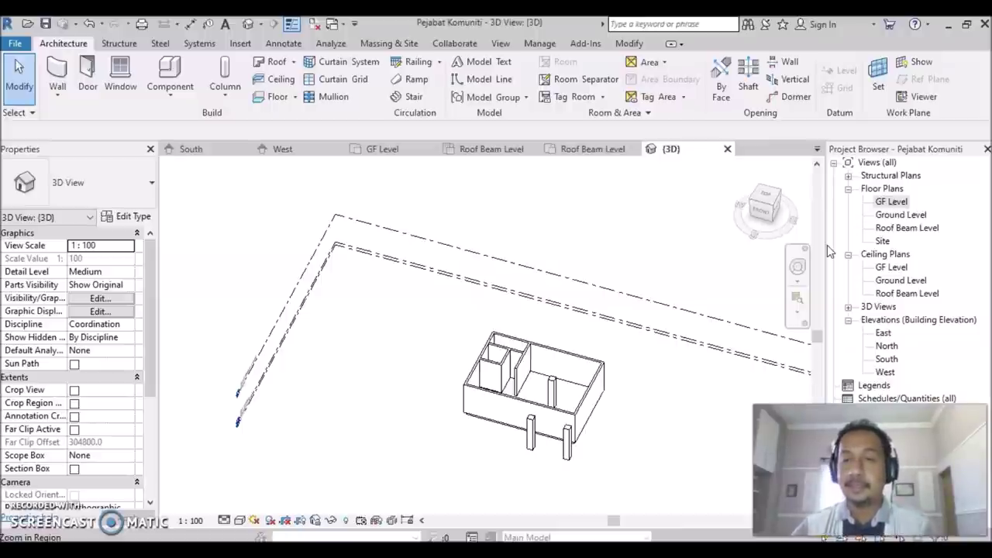
{"action": "left_click", "coordinate": [831, 296]}
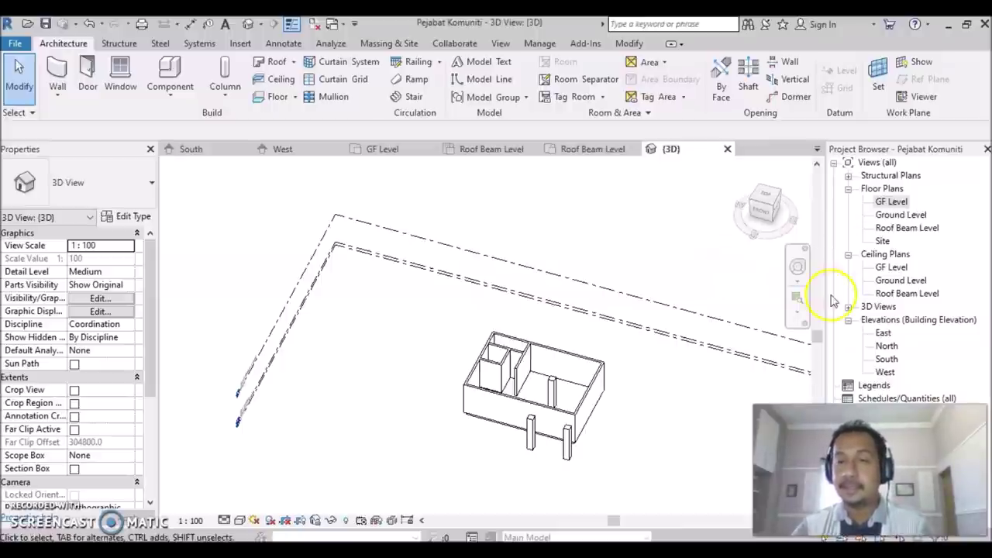
- Open the Ground Level plan and start an architectural floor sketch using the Generic - 12" type
{"action": "double_click", "coordinate": [891, 216]}
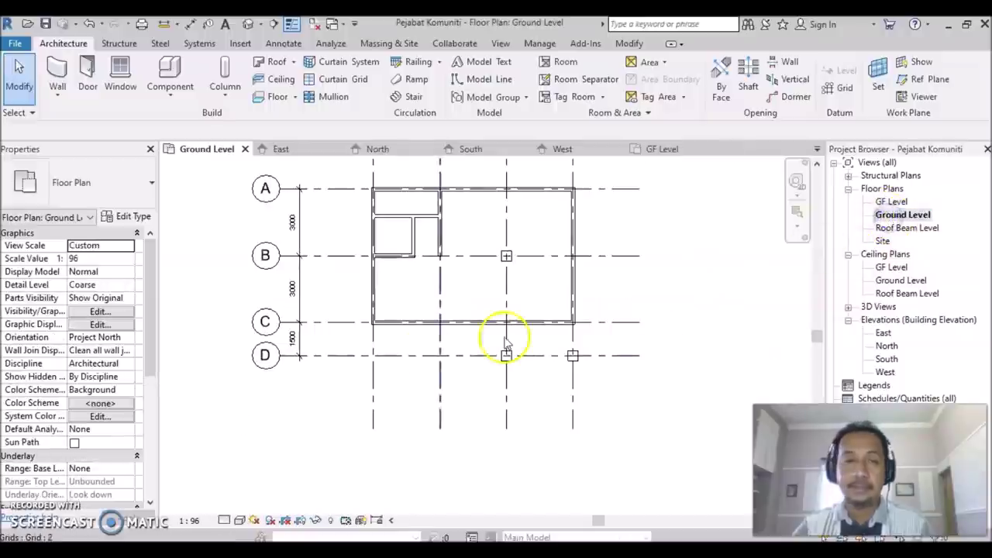
{"action": "scroll", "coordinate": [459, 298], "scroll_direction": "up", "scroll_amount": 2}
{"action": "middle_click_drag", "start_coordinate": [464, 296], "coordinate": [469, 407]}
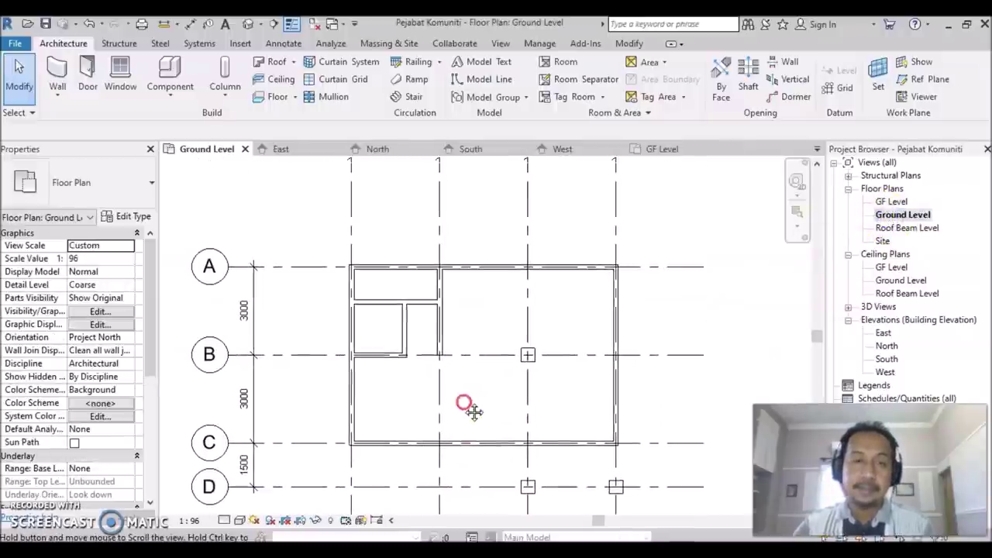
{"action": "middle_click_drag", "start_coordinate": [482, 322], "coordinate": [510, 334]}
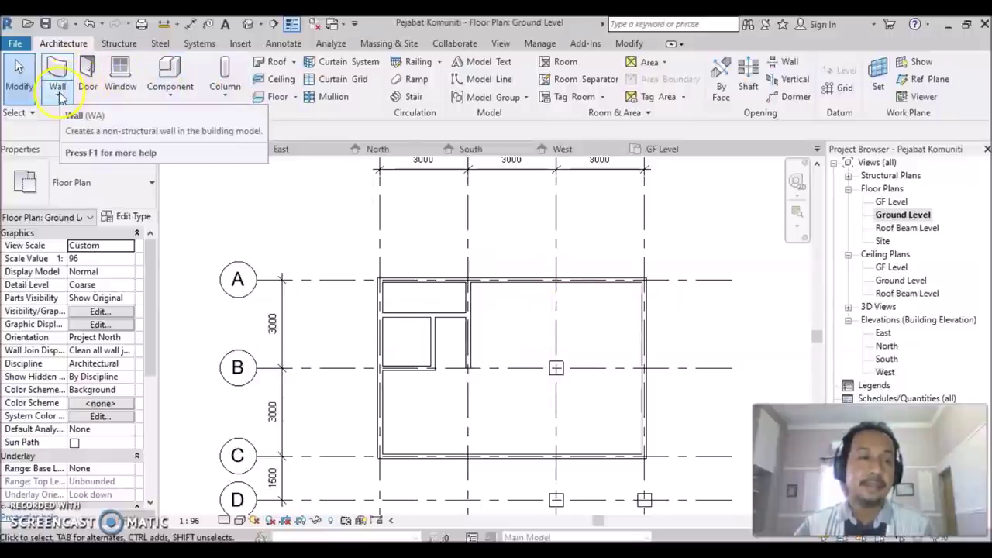
{"action": "left_click", "coordinate": [293, 98]}
{"action": "left_click", "coordinate": [297, 118]}
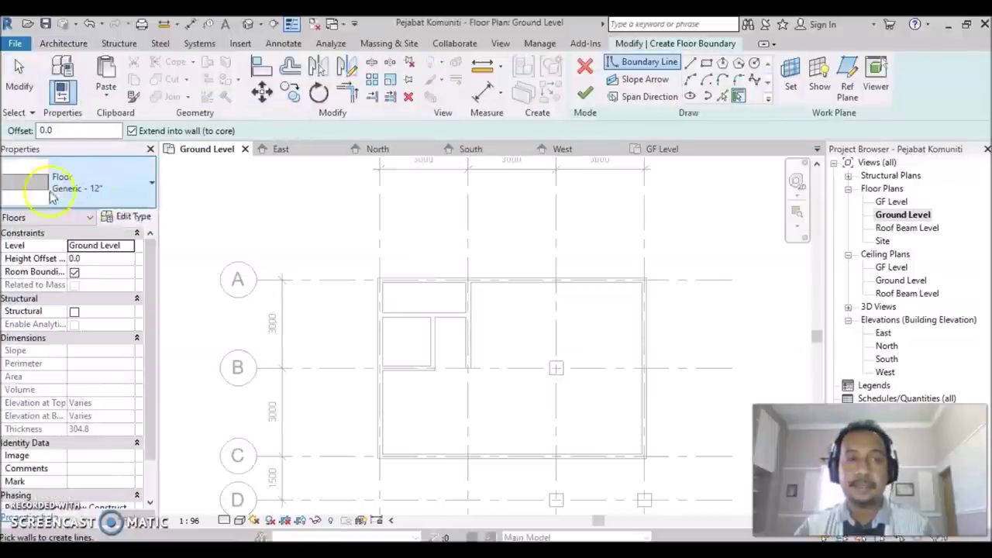
- Pick grids A, 1, C, 4, 3 and D as floor boundary lines at a 900 offset
{"action": "left_click", "coordinate": [724, 97]}
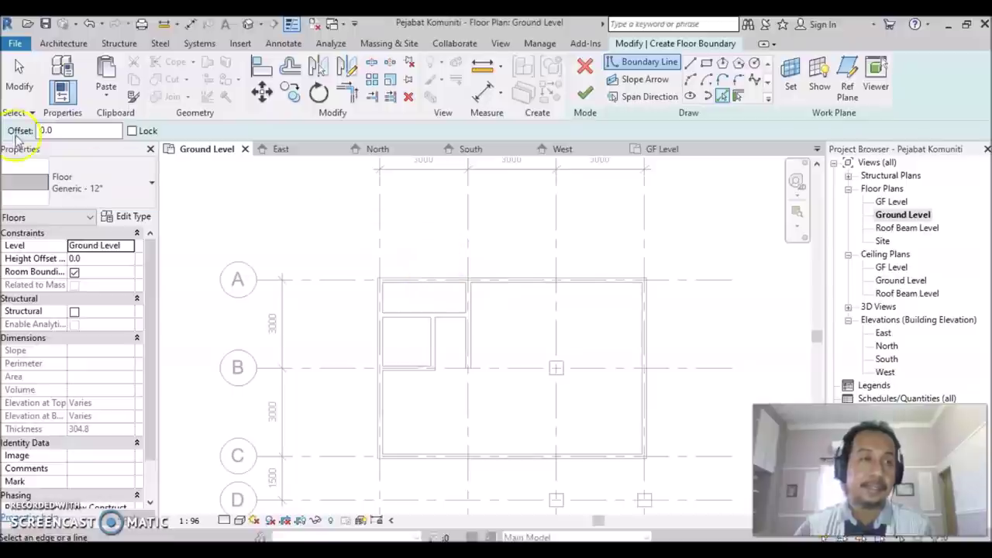
{"action": "type", "text": "90"}
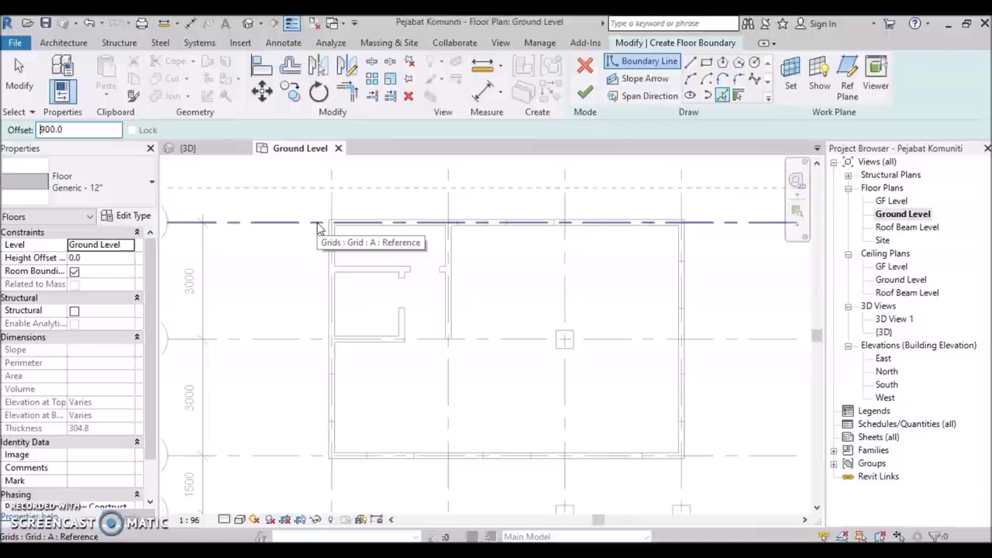
{"action": "left_click", "coordinate": [389, 221]}
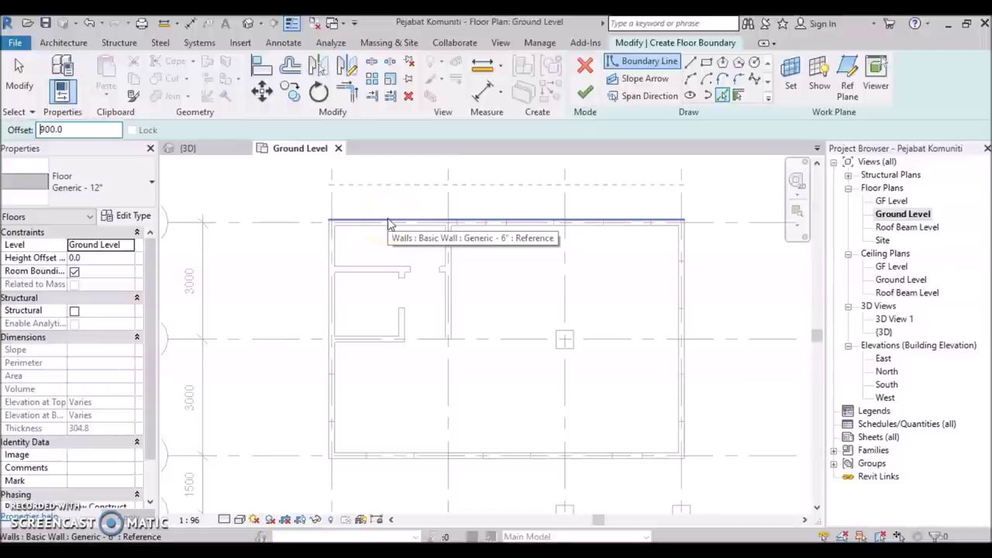
{"action": "left_click", "coordinate": [288, 217]}
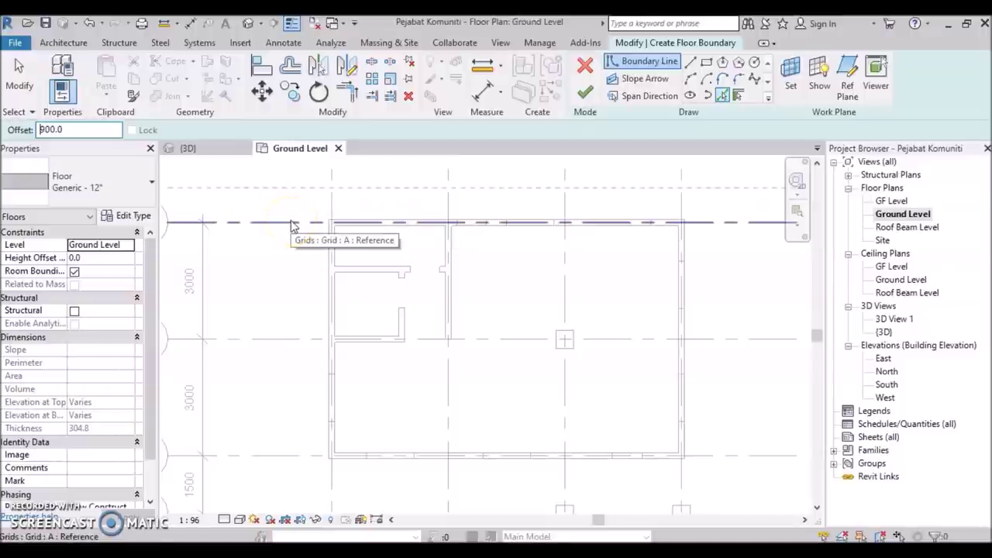
{"action": "left_click", "coordinate": [291, 220]}
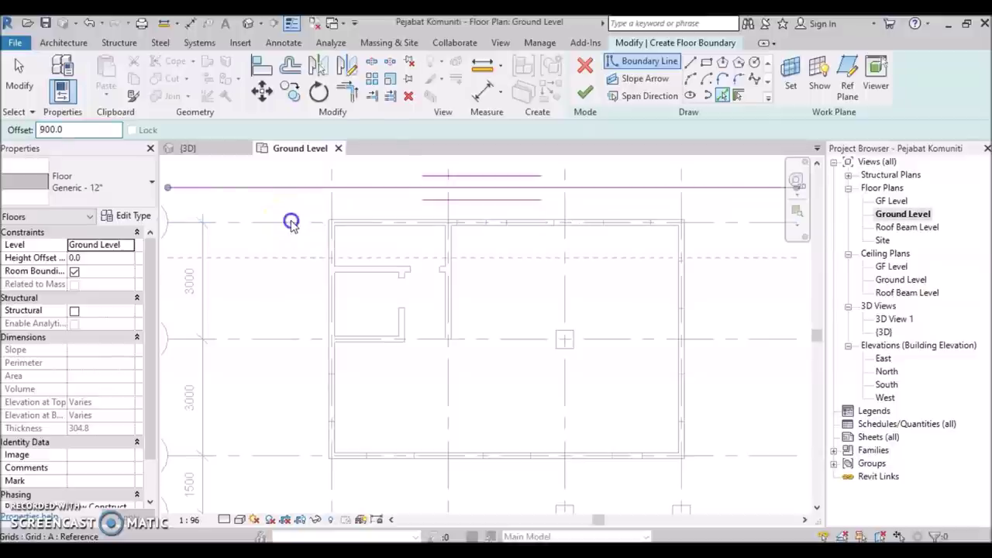
{"action": "left_click", "coordinate": [331, 215]}
{"action": "left_click", "coordinate": [290, 458]}
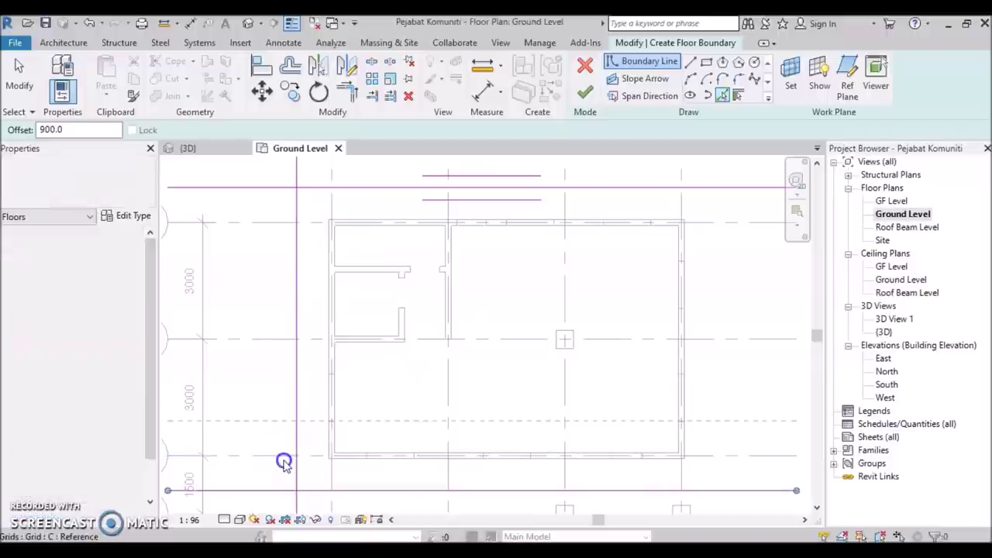
{"action": "left_click", "coordinate": [682, 476]}
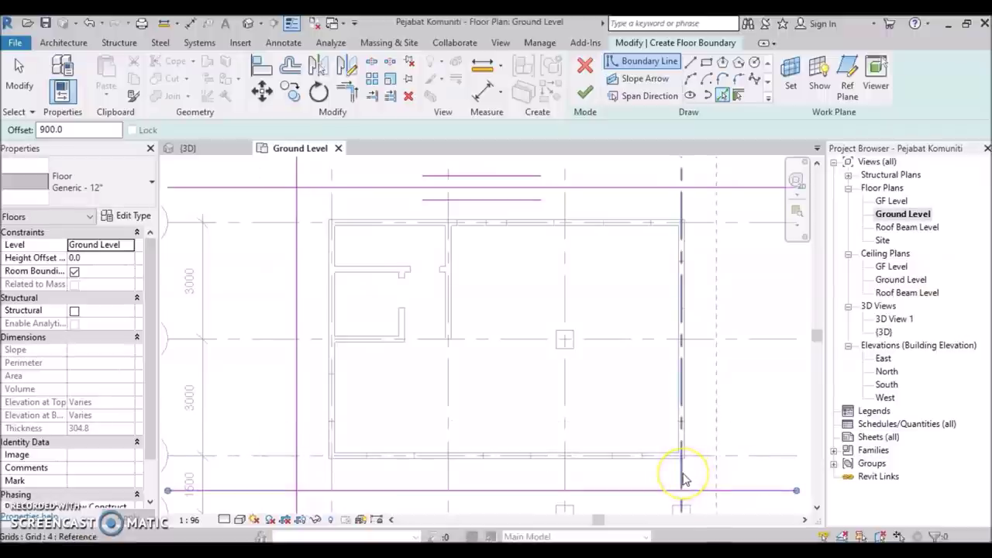
{"action": "middle_click_drag", "start_coordinate": [594, 439], "coordinate": [577, 232]}
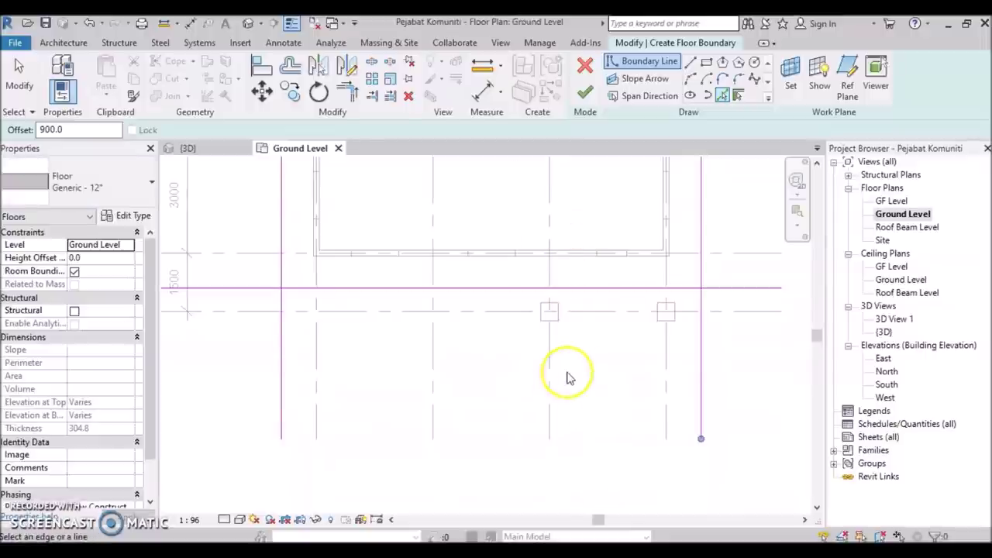
{"action": "left_click", "coordinate": [538, 277]}
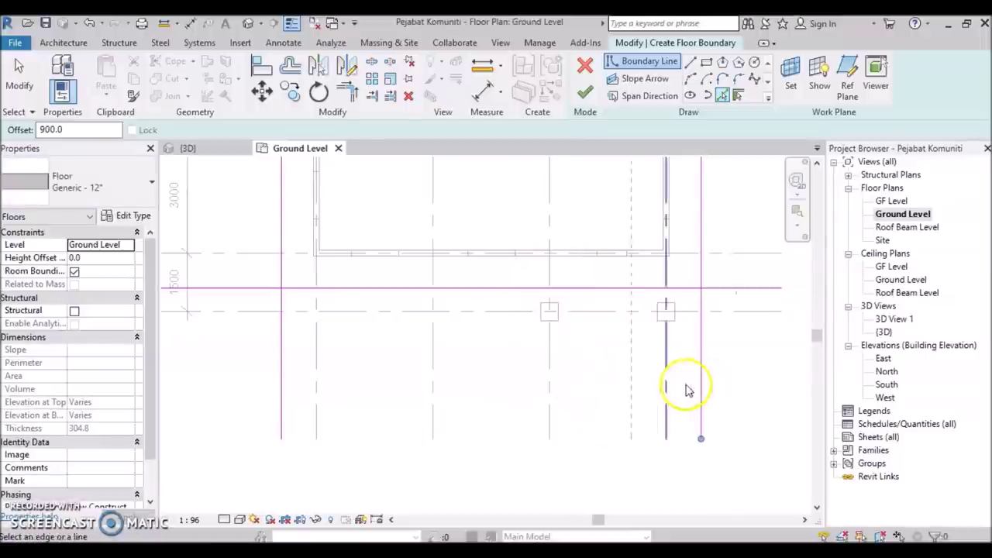
{"action": "left_click", "coordinate": [549, 265]}
{"action": "left_click", "coordinate": [613, 313]}
{"action": "scroll", "coordinate": [605, 411], "scroll_direction": "down", "scroll_amount": 3}
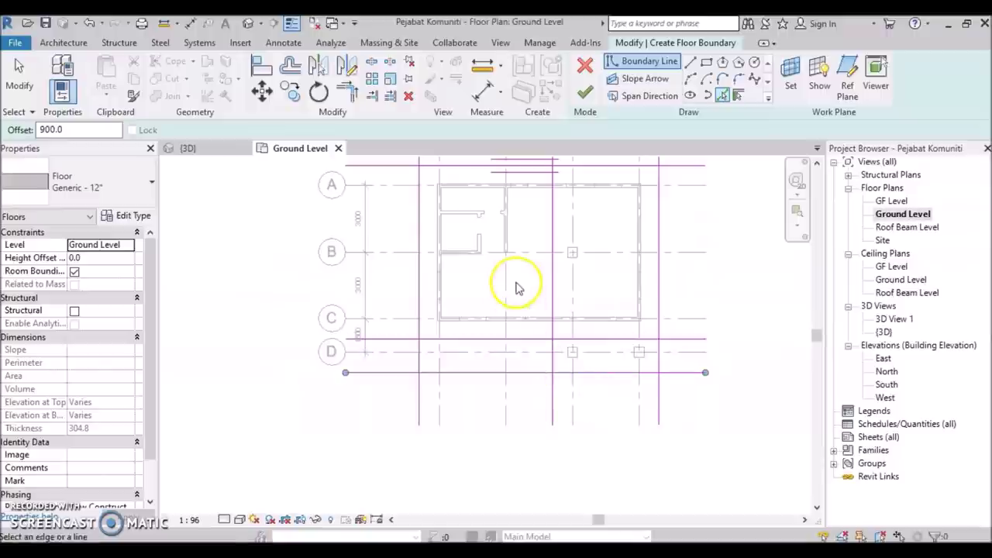
{"action": "middle_click_drag", "start_coordinate": [516, 284], "coordinate": [493, 398]}
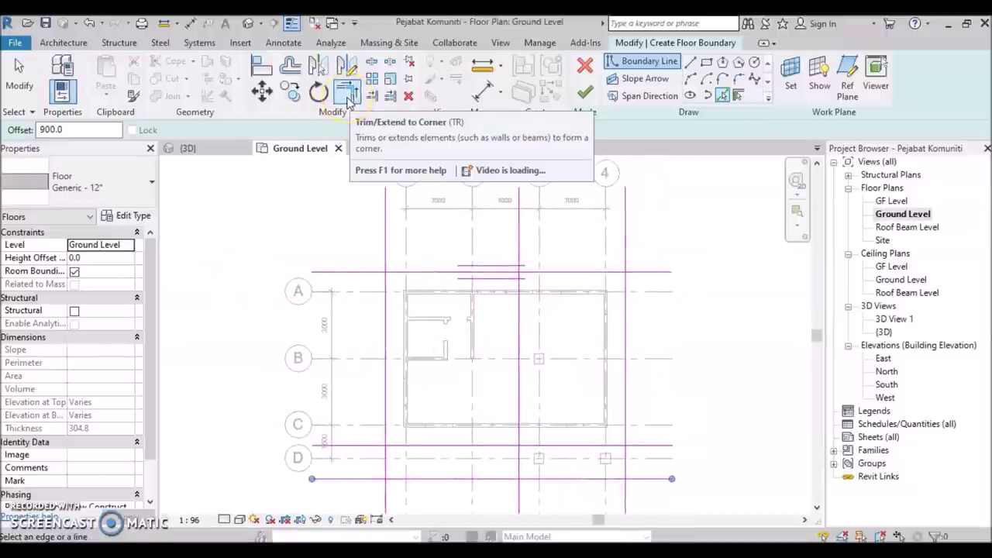
- Trim/extend the boundary lines to close the top-left and top-right corners
{"action": "left_click", "coordinate": [348, 101]}
{"action": "left_click", "coordinate": [385, 286]}
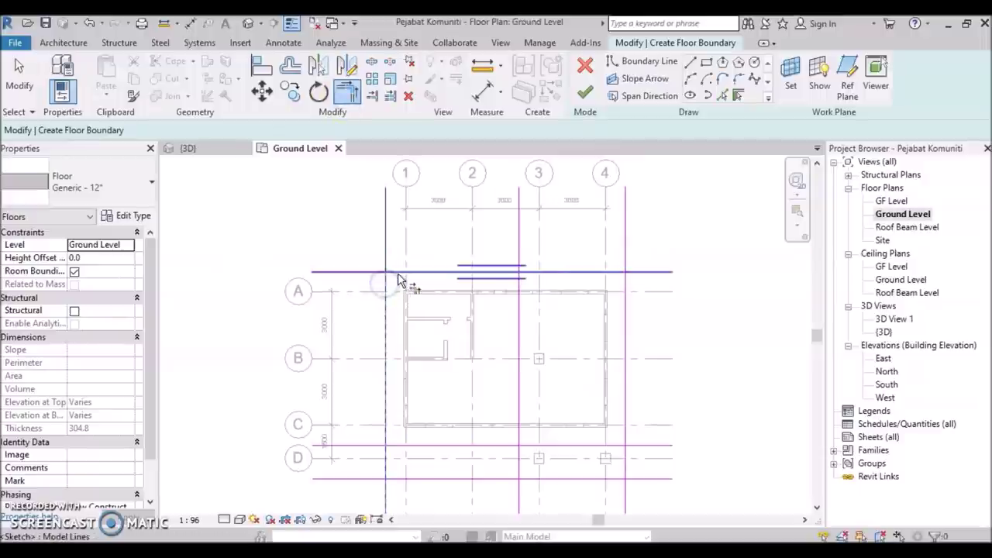
{"action": "left_click", "coordinate": [398, 278]}
{"action": "left_click", "coordinate": [625, 287]}
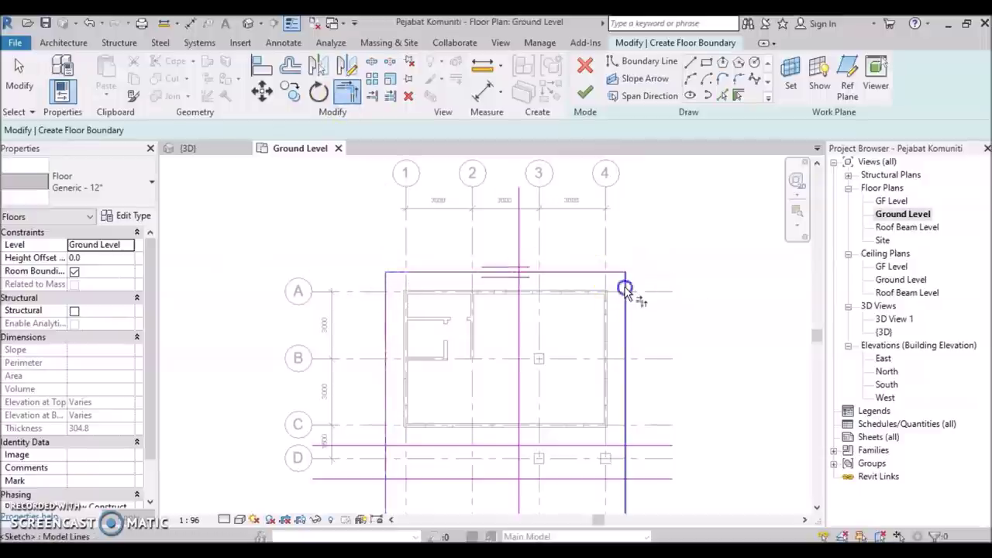
{"action": "middle_click_drag", "start_coordinate": [686, 387], "coordinate": [682, 292]}
{"action": "scroll", "coordinate": [682, 293], "scroll_direction": "down", "scroll_amount": 1}
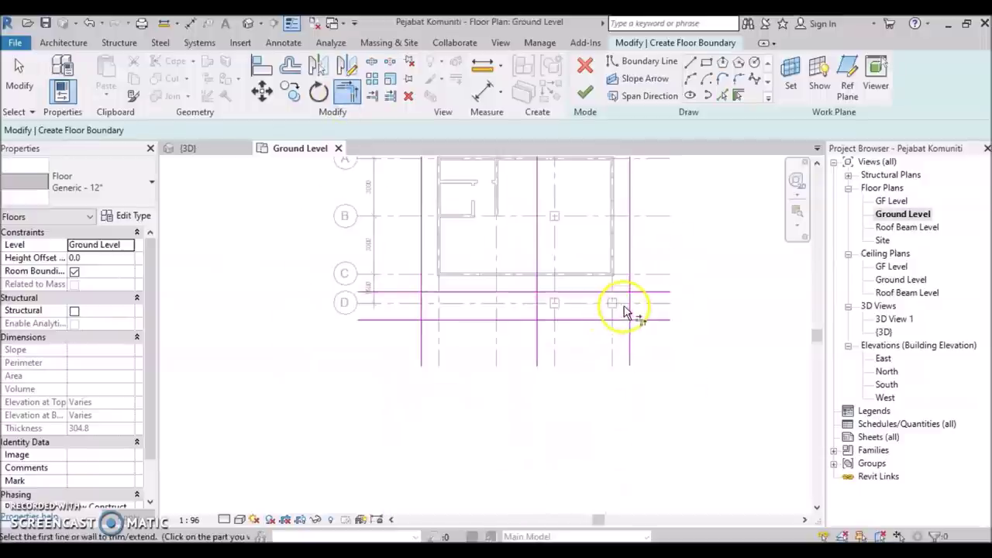
- Close the right-bottom corner, the step at grid 3 and the last corner of the L outline
{"action": "left_click", "coordinate": [628, 311]}
{"action": "left_click", "coordinate": [556, 327]}
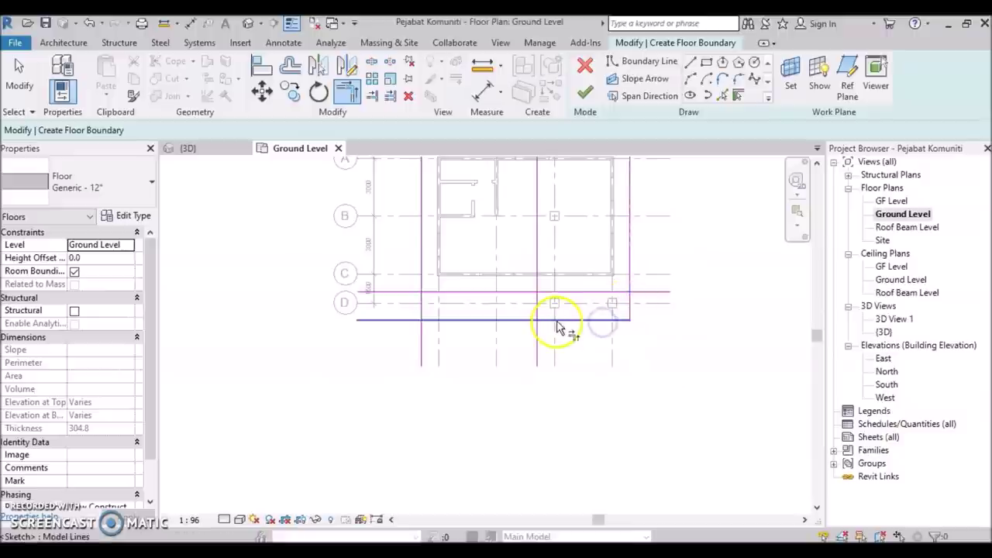
{"action": "left_click", "coordinate": [541, 306]}
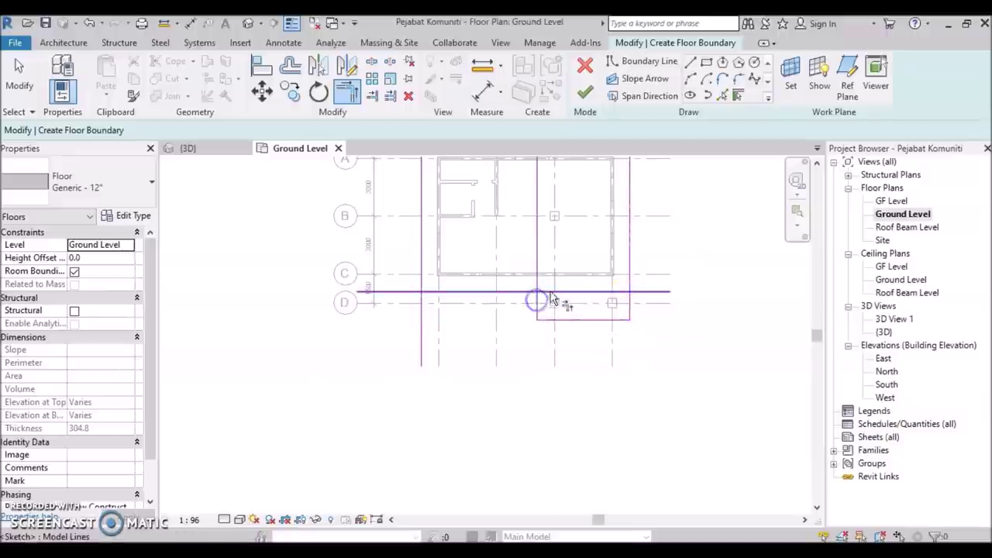
{"action": "left_click", "coordinate": [438, 298]}
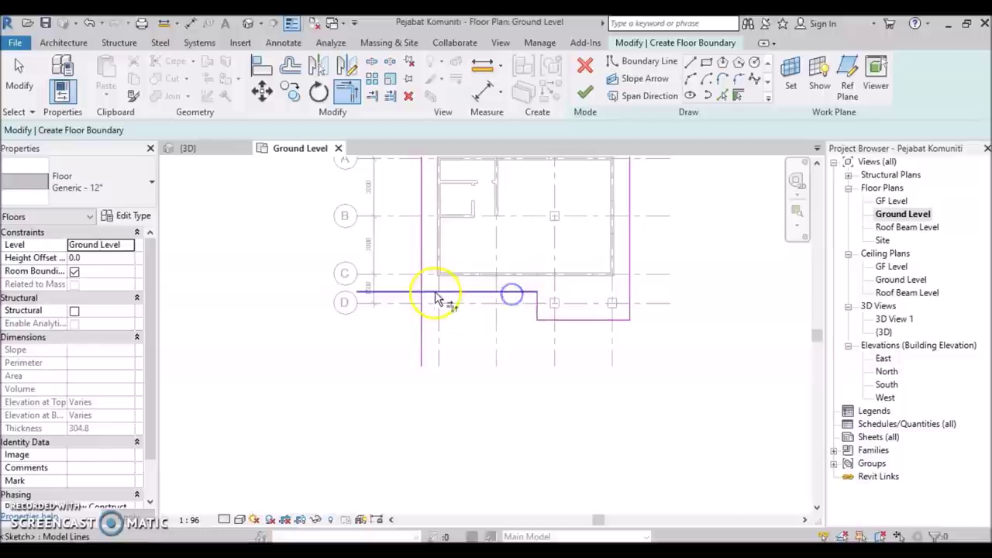
{"action": "left_click", "coordinate": [421, 266]}
{"action": "scroll", "coordinate": [620, 391], "scroll_direction": "down", "scroll_amount": 3}
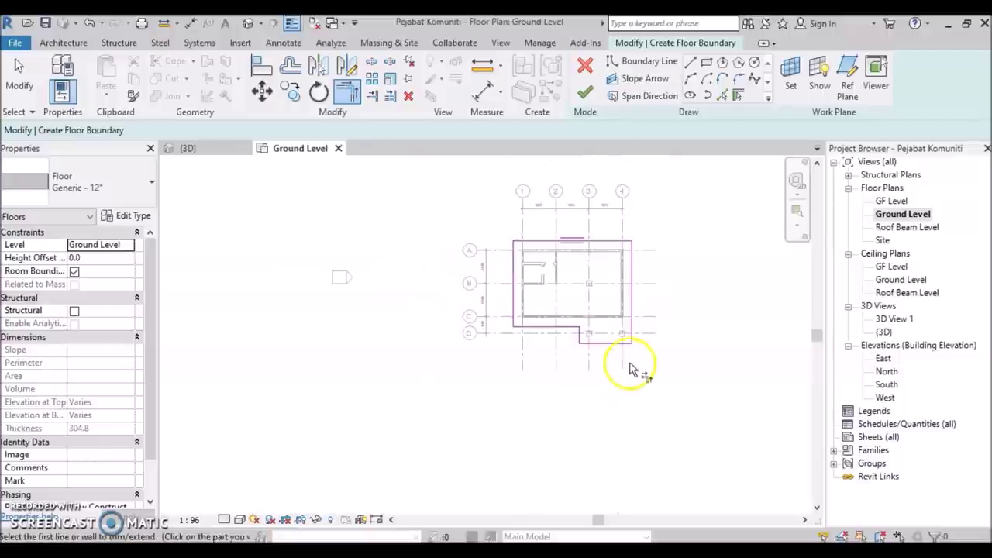
{"action": "scroll", "coordinate": [469, 344], "scroll_direction": "up", "scroll_amount": 1}
{"action": "scroll", "coordinate": [469, 338], "scroll_direction": "up", "scroll_amount": 1}
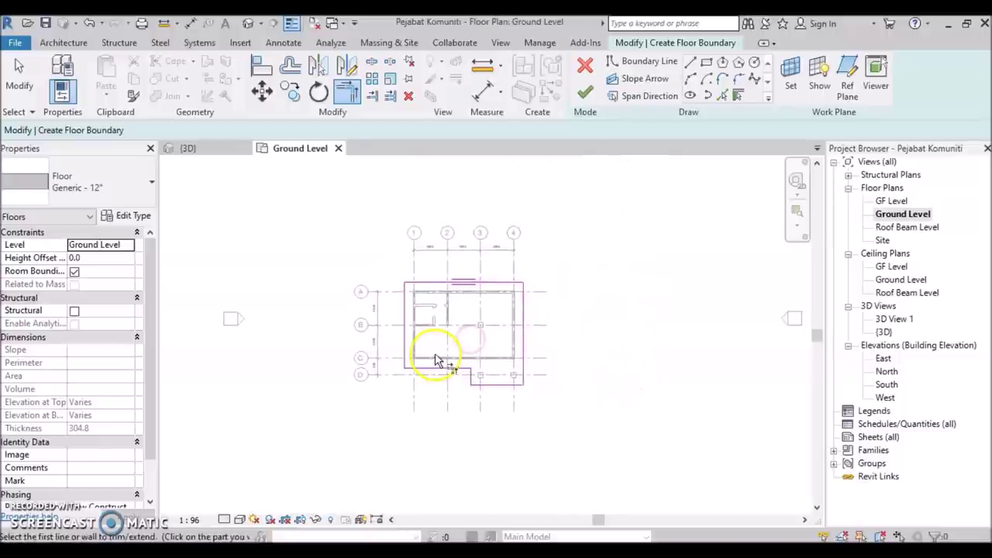
{"action": "scroll", "coordinate": [438, 356], "scroll_direction": "up", "scroll_amount": 1}
{"action": "scroll", "coordinate": [436, 356], "scroll_direction": "up", "scroll_amount": 1}
{"action": "scroll", "coordinate": [442, 356], "scroll_direction": "up", "scroll_amount": 1}
{"action": "scroll", "coordinate": [446, 357], "scroll_direction": "up", "scroll_amount": 1}
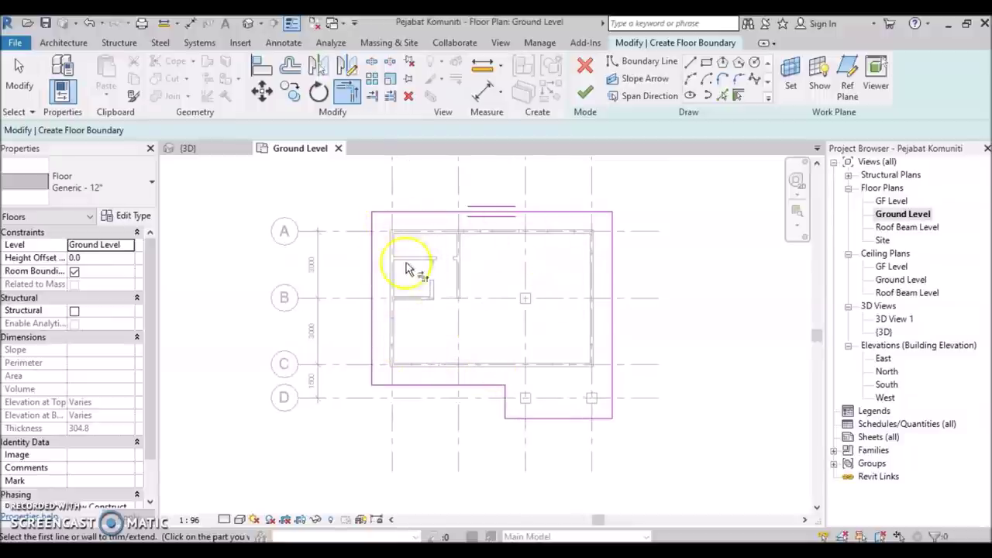
- Add boundary lines along the left, top, right and bottom walls
{"action": "left_click", "coordinate": [722, 96]}
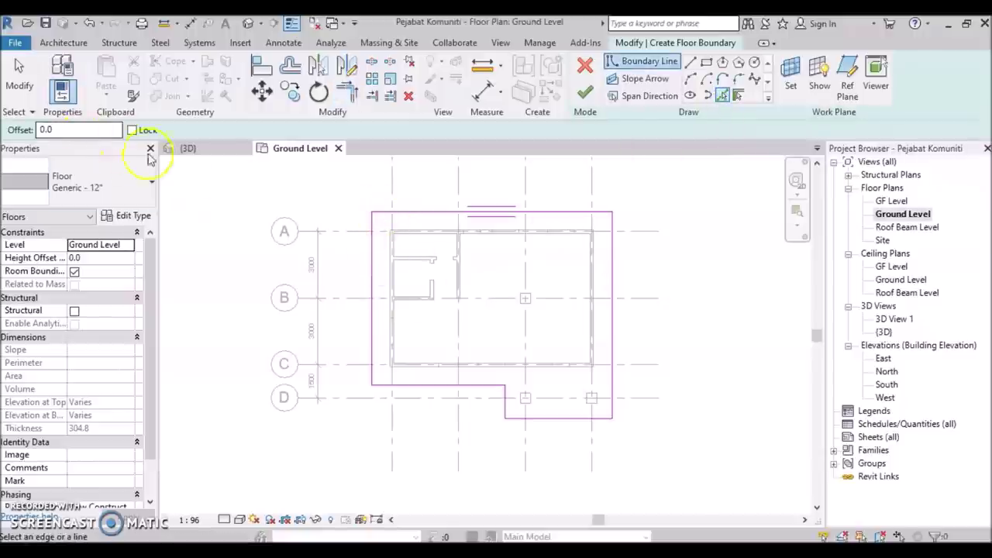
{"action": "scroll", "coordinate": [368, 263], "scroll_direction": "up", "scroll_amount": 2}
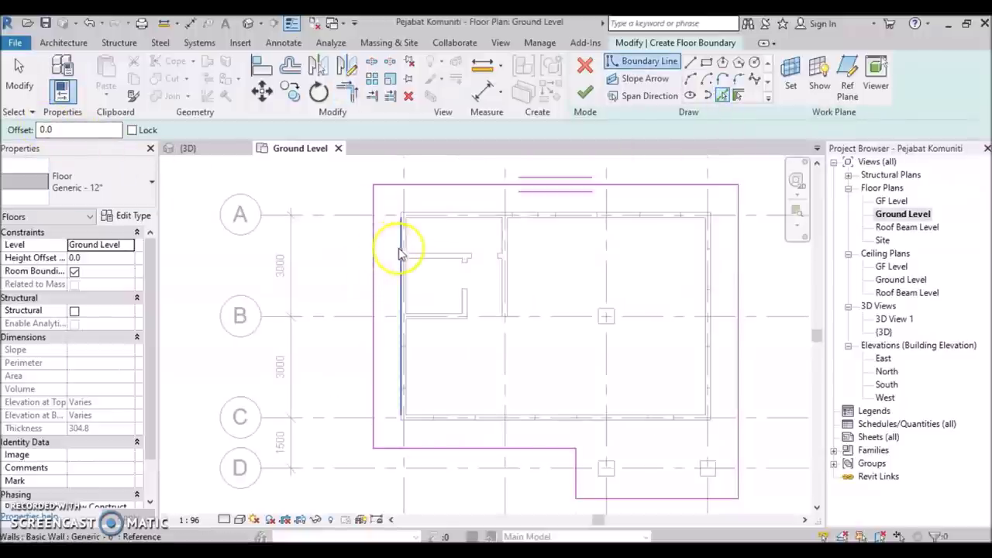
{"action": "left_click", "coordinate": [403, 256]}
{"action": "left_click", "coordinate": [436, 213]}
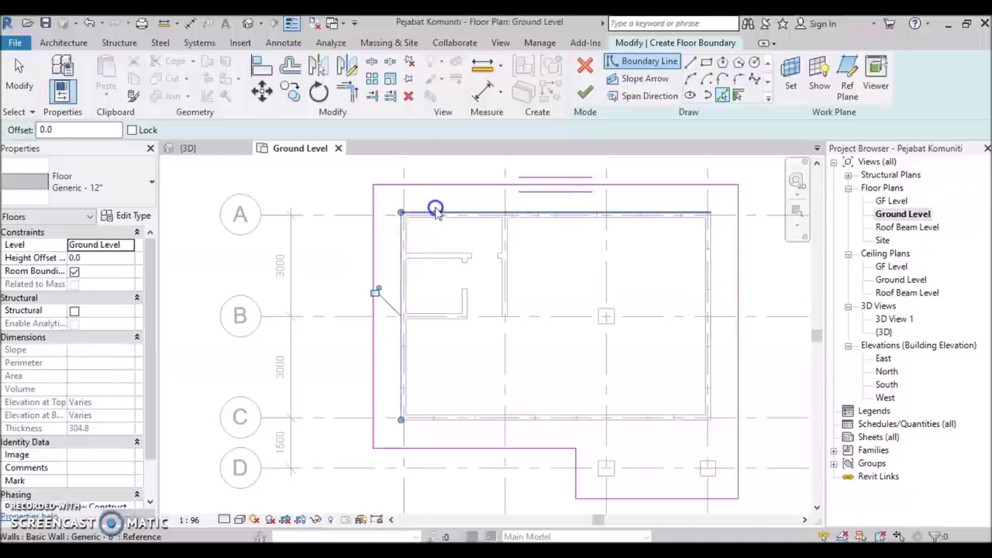
{"action": "left_click", "coordinate": [712, 275]}
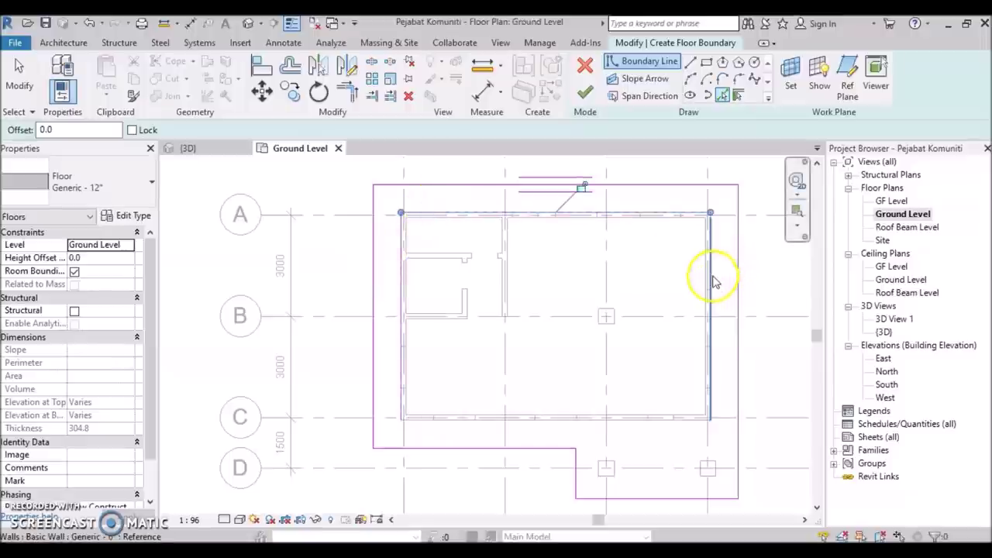
{"action": "left_click", "coordinate": [656, 422]}
- Finish the floor sketch to create the L-shaped Ground Level slab
{"action": "scroll", "coordinate": [567, 375], "scroll_direction": "down", "scroll_amount": 1}
{"action": "scroll", "coordinate": [567, 375], "scroll_direction": "down", "scroll_amount": 1}
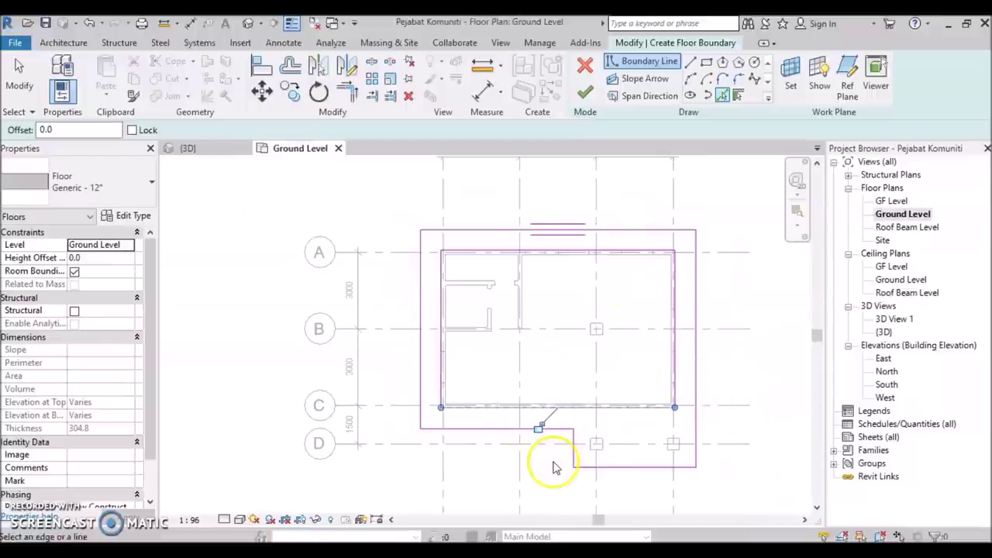
{"action": "middle_click_drag", "start_coordinate": [554, 469], "coordinate": [527, 448]}
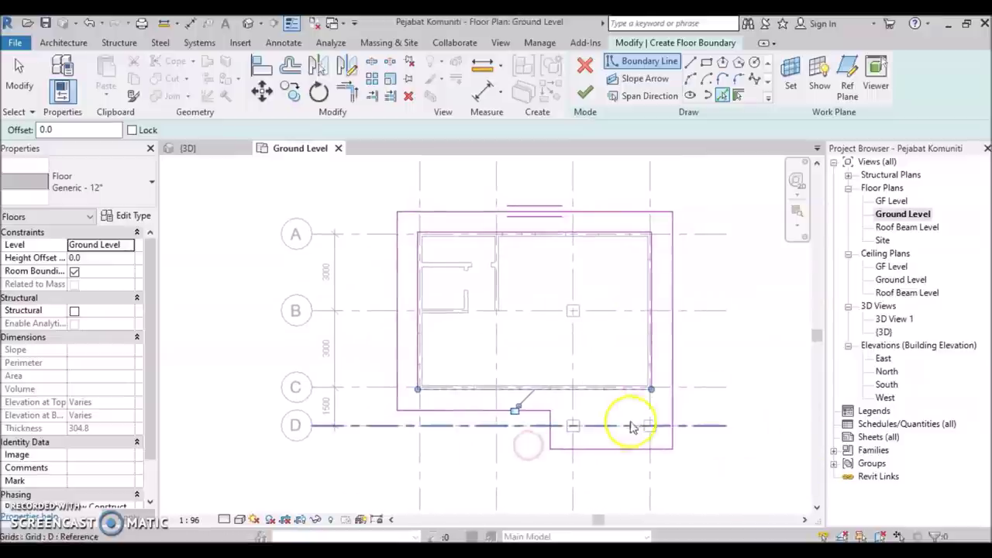
{"action": "left_click", "coordinate": [586, 91]}
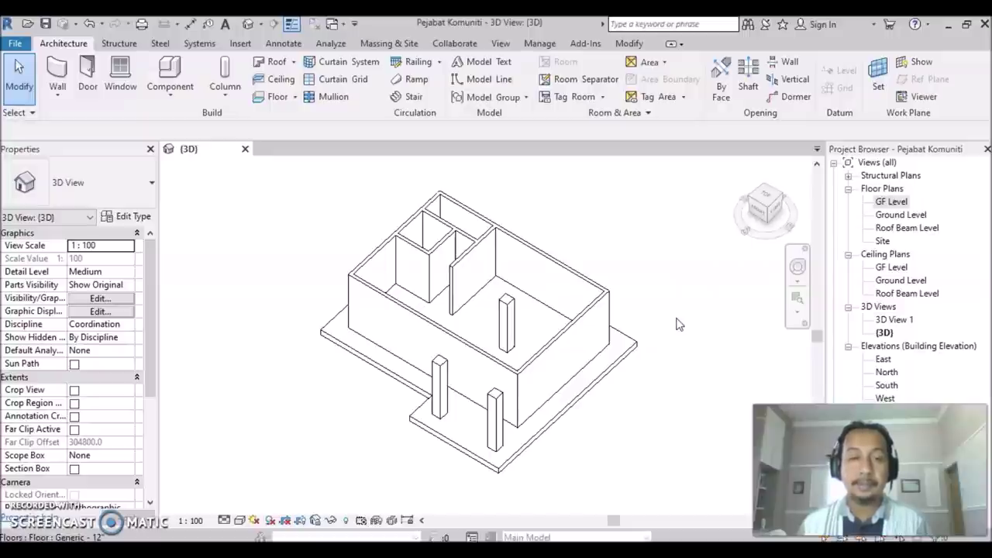
{"action": "left_click", "coordinate": [673, 322]}
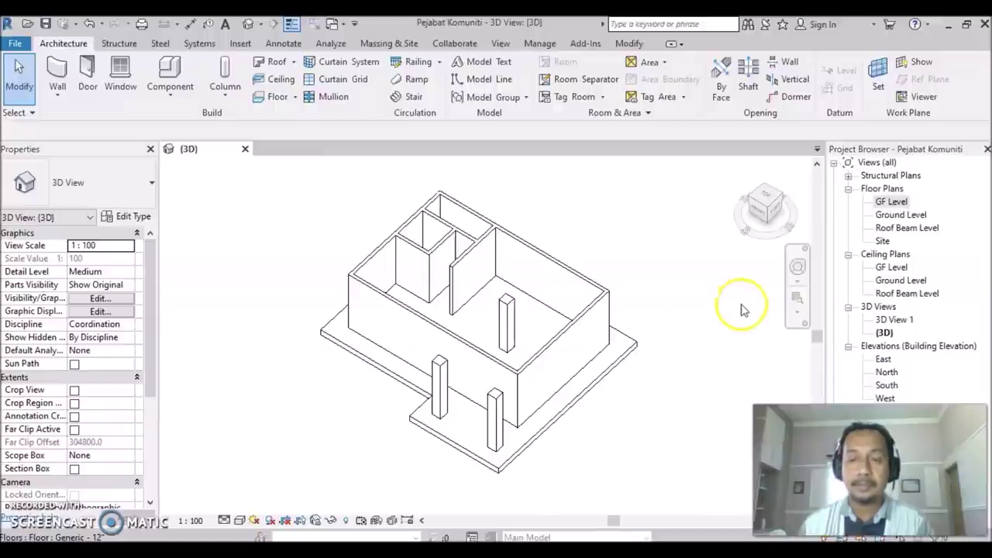
{"action": "left_click", "coordinate": [895, 205]}
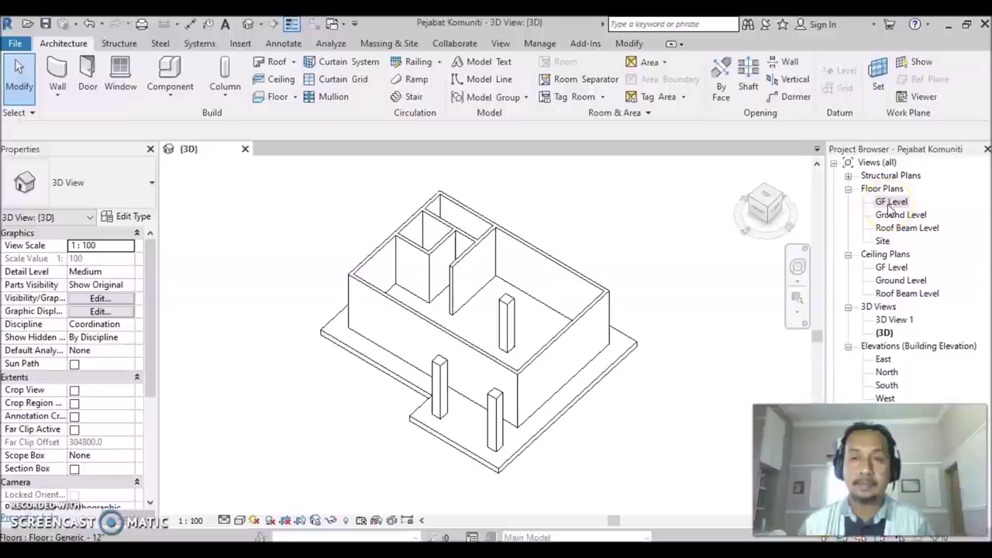
{"action": "double_click", "coordinate": [892, 203]}
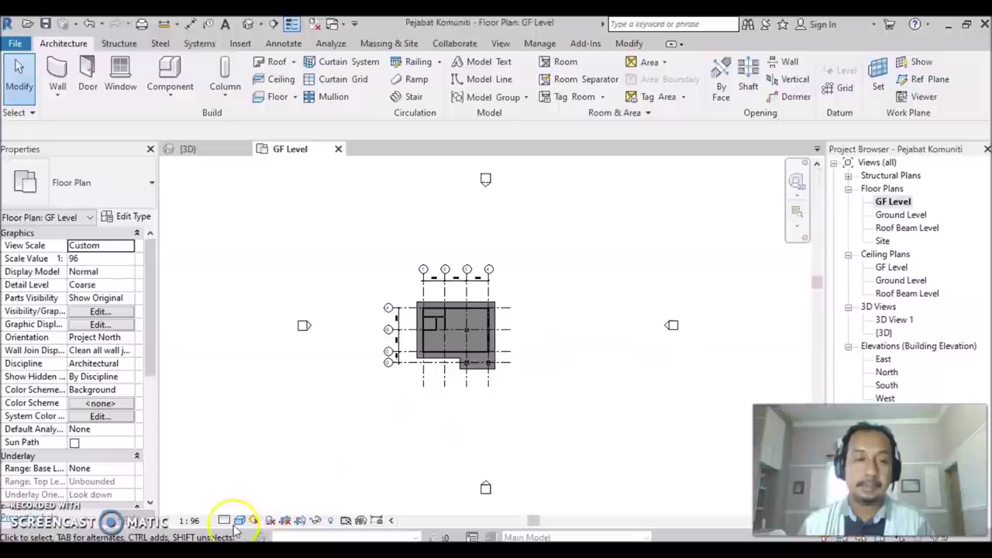
- Set the GF Level plan's visual style to Hidden Line
{"action": "left_click", "coordinate": [240, 520]}
{"action": "left_click", "coordinate": [264, 475]}
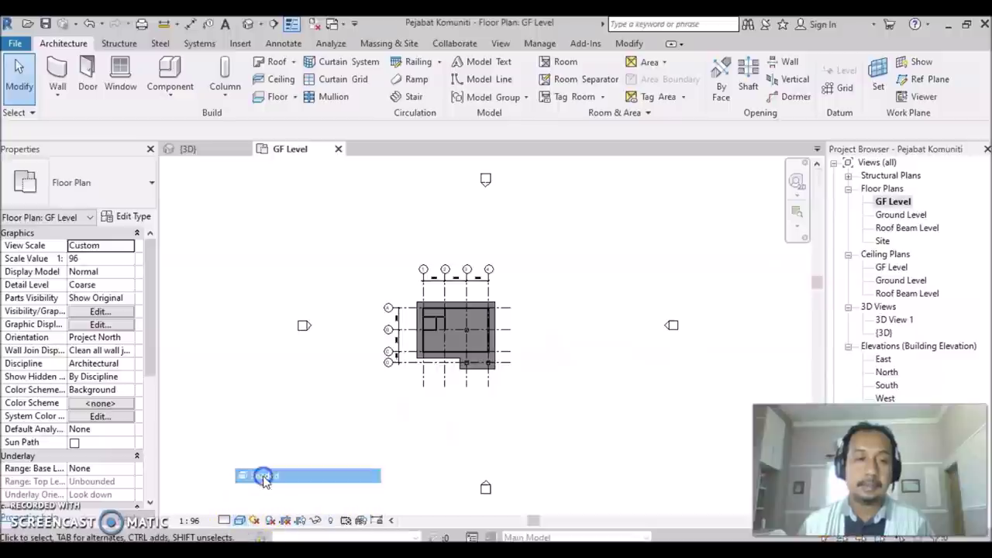
{"action": "left_click", "coordinate": [239, 520]}
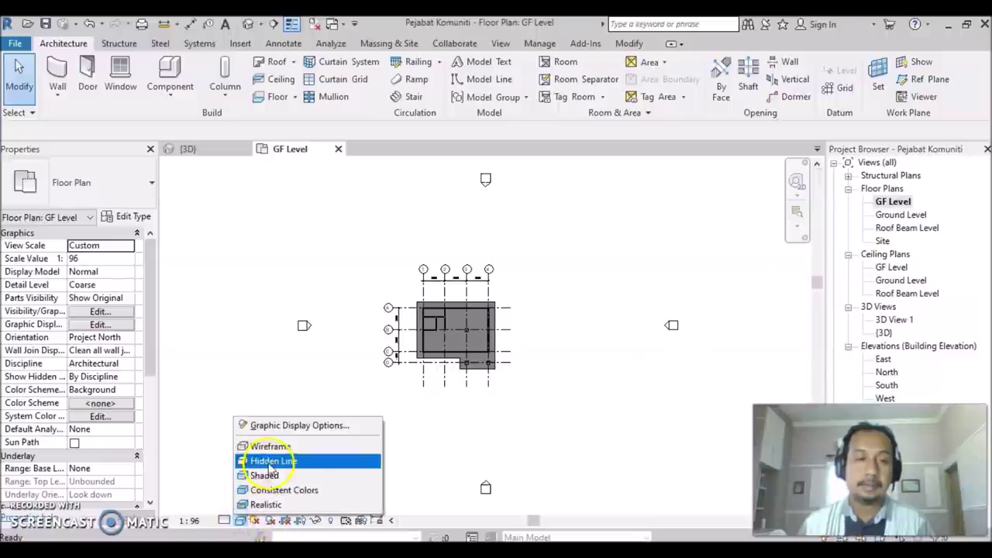
{"action": "left_click", "coordinate": [252, 461]}
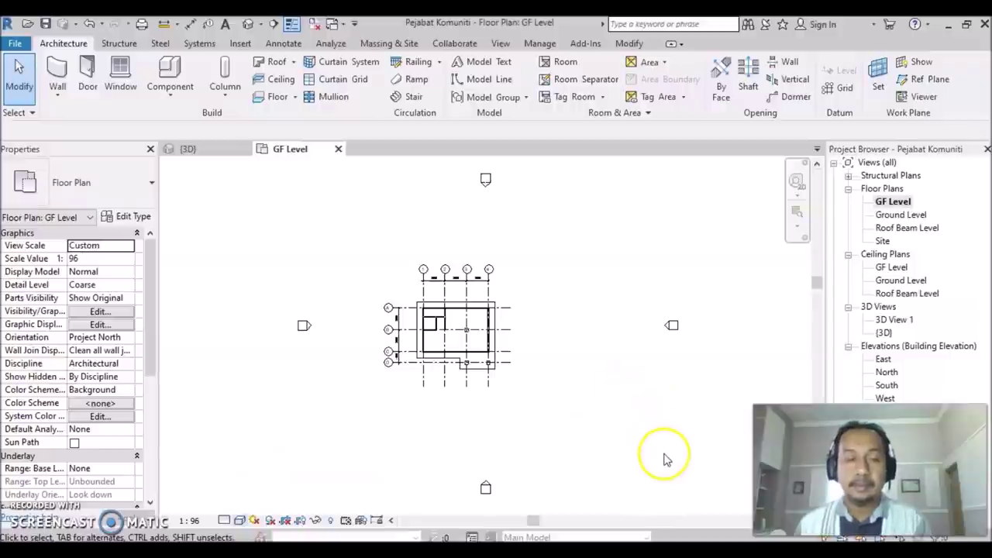
- Frame the whole building with grids 1–4 and A–D visible, and start the Door tool
{"action": "scroll", "coordinate": [503, 352], "scroll_direction": "up", "scroll_amount": 4}
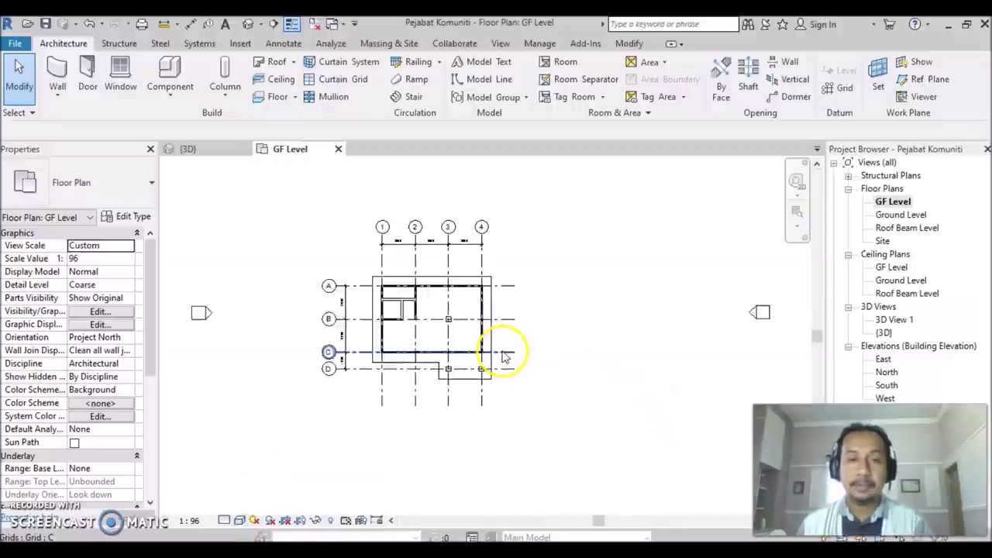
{"action": "scroll", "coordinate": [502, 354], "scroll_direction": "up", "scroll_amount": 1}
{"action": "mouse_move", "coordinate": [503, 321]}
{"action": "middle_mouse_down"}
{"action": "mouse_move", "coordinate": [738, 368]}
{"action": "mouse_move", "coordinate": [655, 386]}
{"action": "middle_mouse_up"}
{"action": "scroll", "coordinate": [615, 341], "scroll_direction": "up", "scroll_amount": 1}
{"action": "scroll", "coordinate": [628, 341], "scroll_direction": "up", "scroll_amount": 1}
{"action": "scroll", "coordinate": [679, 361], "scroll_direction": "down", "scroll_amount": 2}
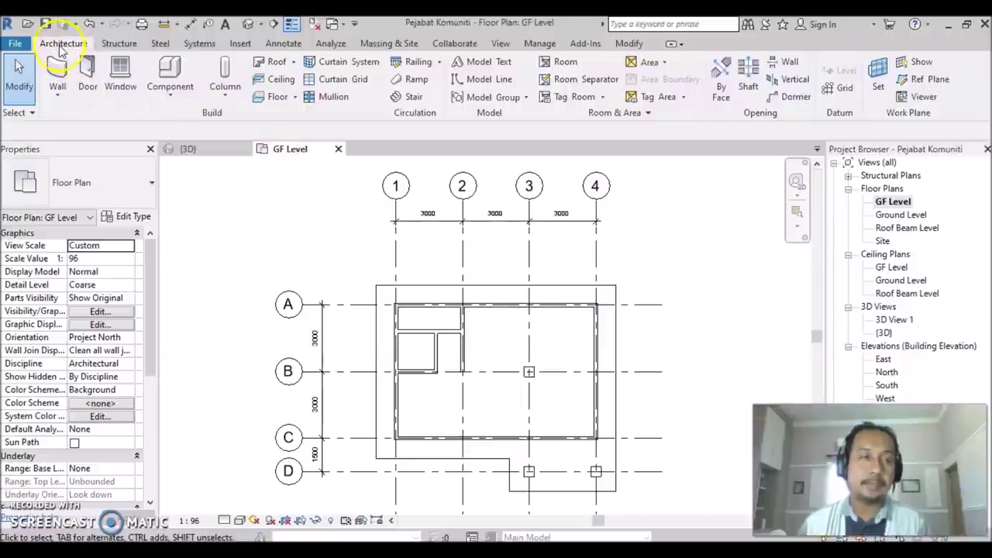
{"action": "left_click", "coordinate": [88, 85]}
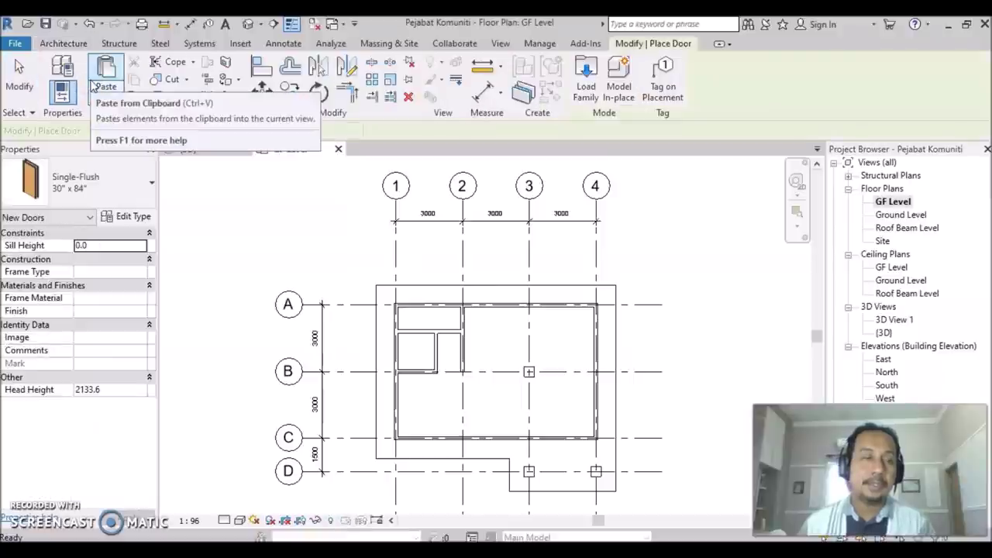
- Place four Single-Flush 30" x 84" doors in the front wall and small-room partitions, then view 3D
{"action": "left_click", "coordinate": [150, 185]}
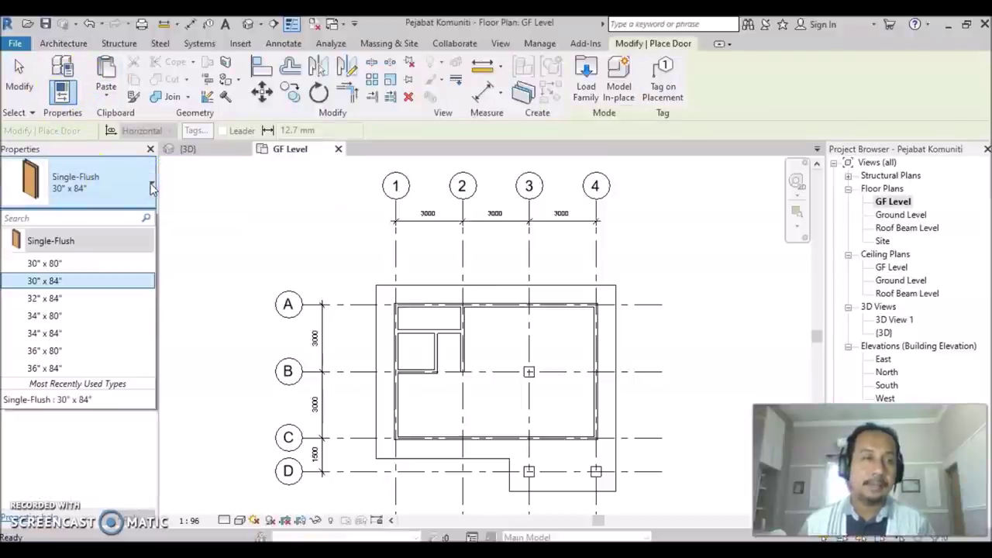
{"action": "left_click", "coordinate": [110, 281]}
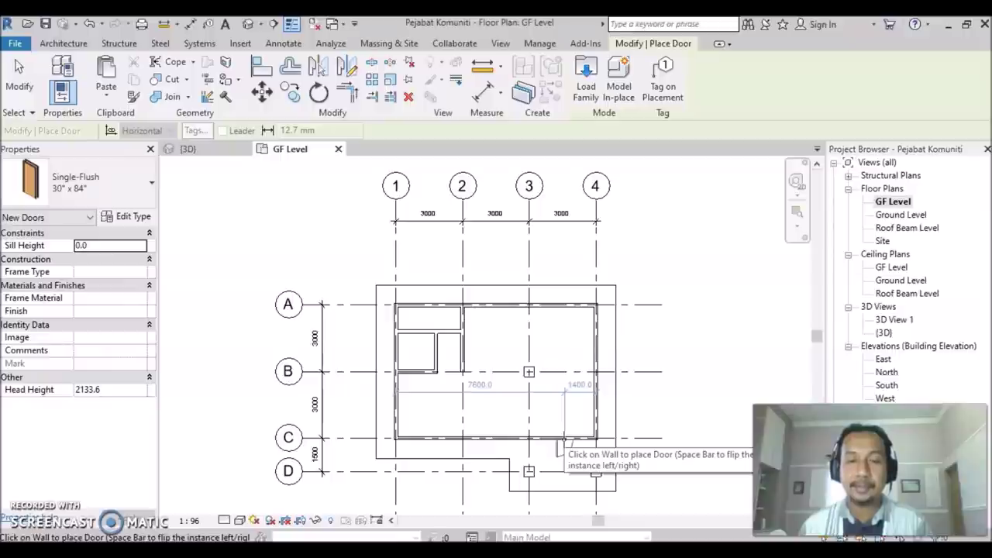
{"action": "left_click", "coordinate": [564, 446]}
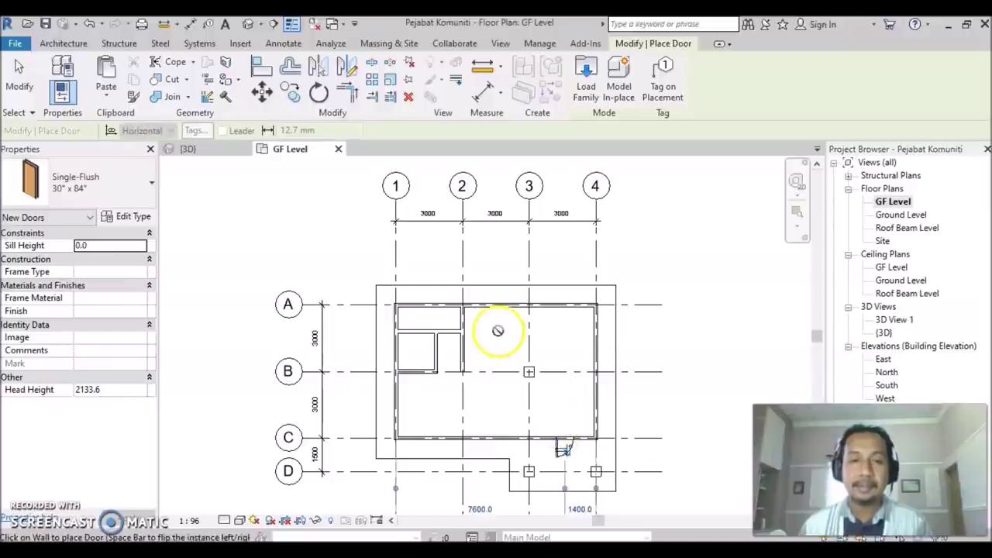
{"action": "left_click", "coordinate": [476, 309]}
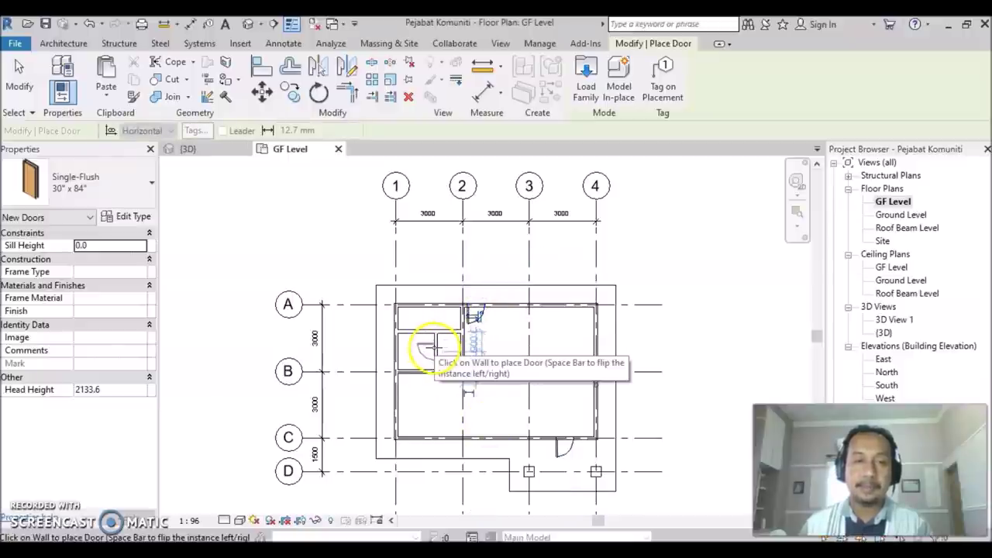
{"action": "left_click", "coordinate": [428, 350]}
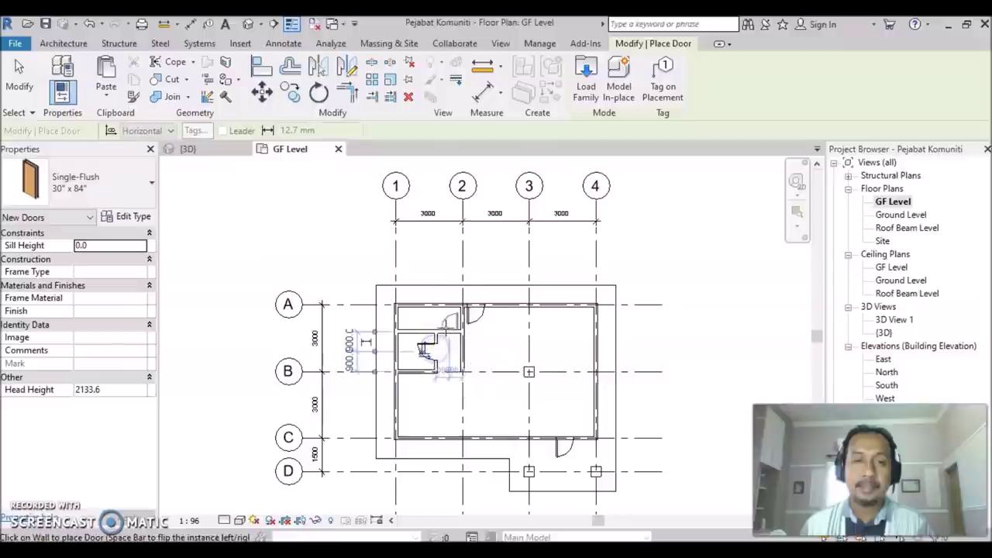
{"action": "left_click", "coordinate": [448, 319]}
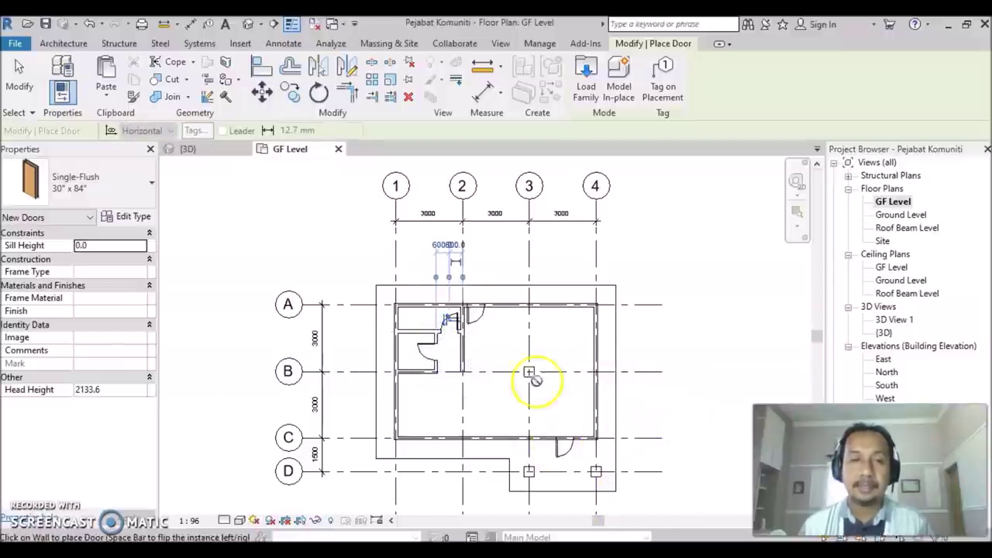
{"action": "left_click", "coordinate": [248, 24]}
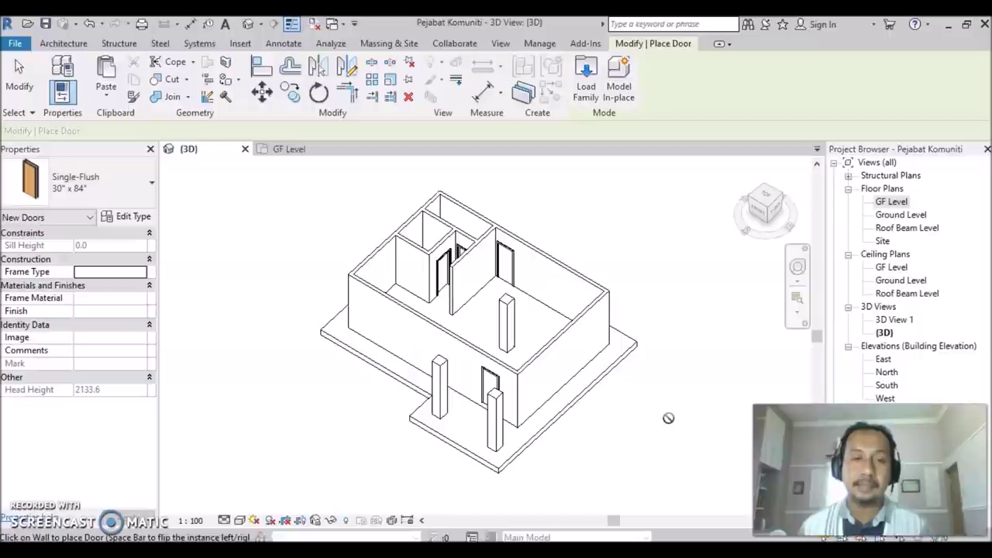
- Inspect the new doors in the 3D view, then reopen the GF Level floor plan
{"action": "left_click", "coordinate": [603, 436]}
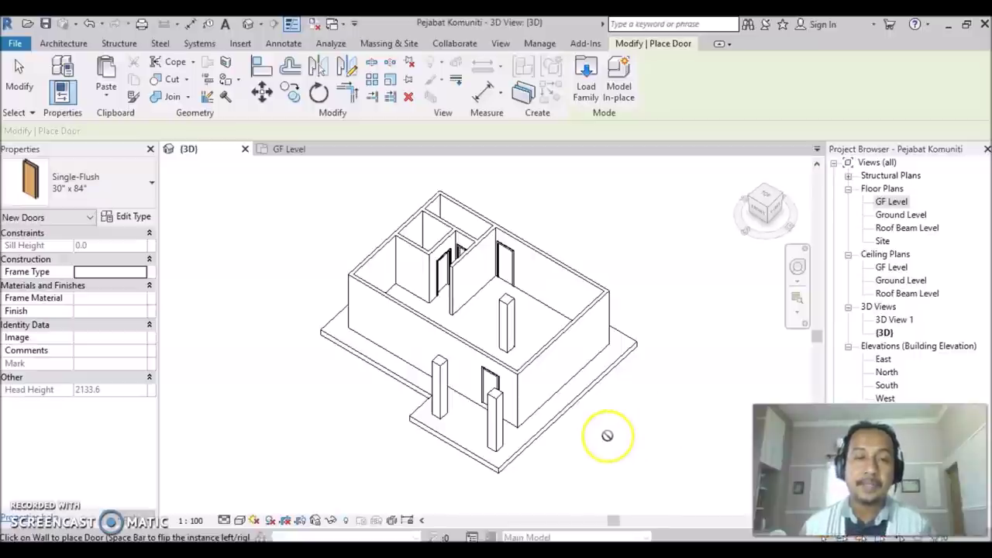
{"action": "left_click", "coordinate": [622, 421]}
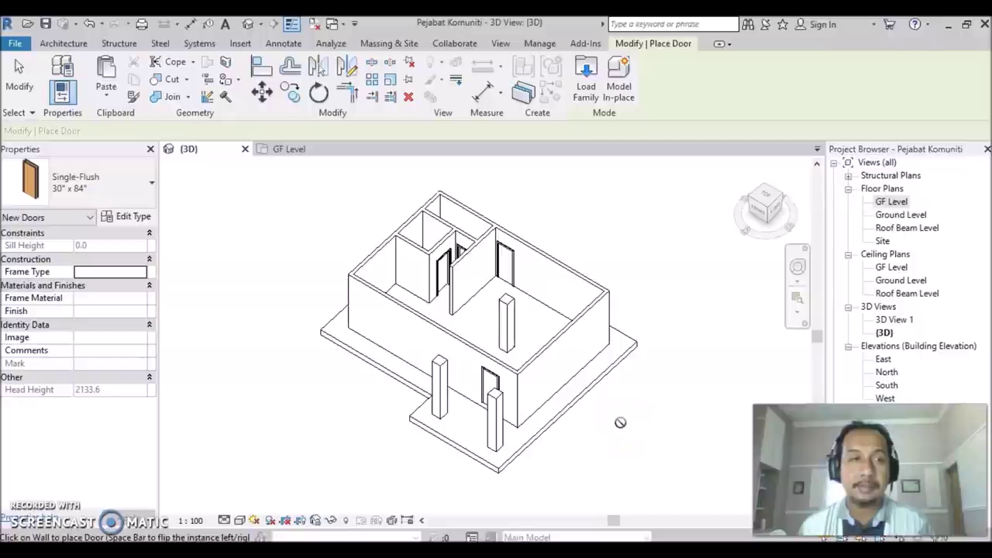
{"action": "double_click", "coordinate": [890, 203]}
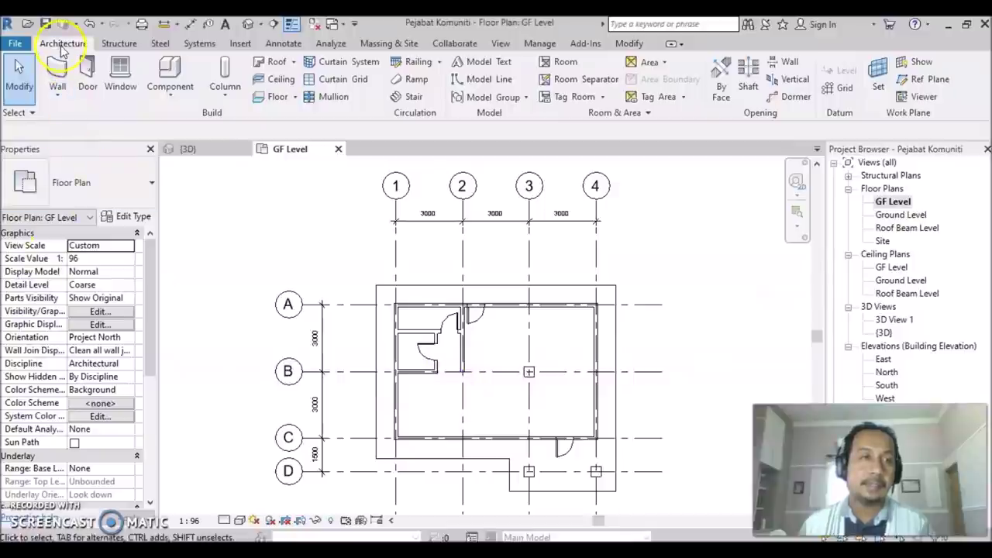
- Start the Window tool with the Window-Casement-Double 48" x 60" type
{"action": "left_click", "coordinate": [124, 91]}
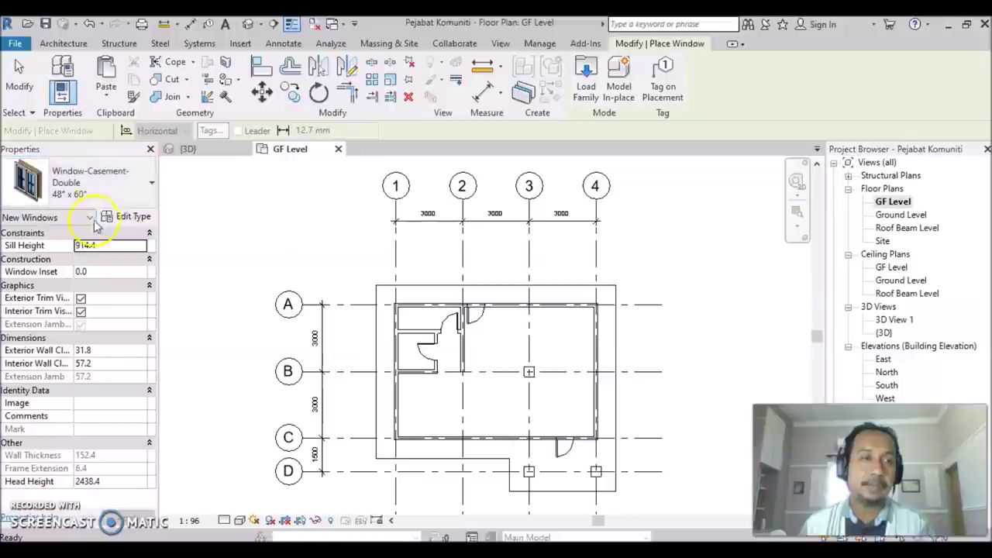
{"action": "left_click", "coordinate": [152, 181]}
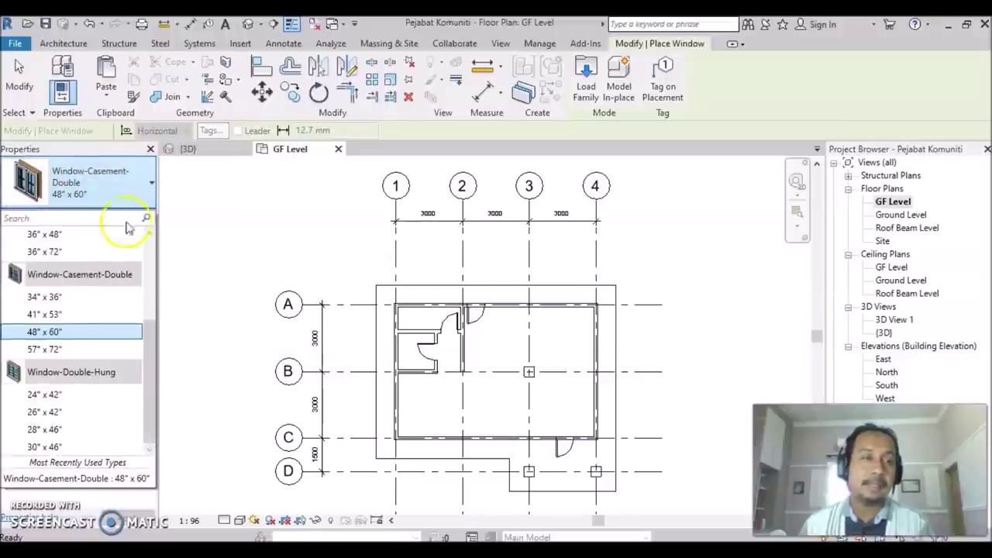
{"action": "left_click", "coordinate": [75, 335]}
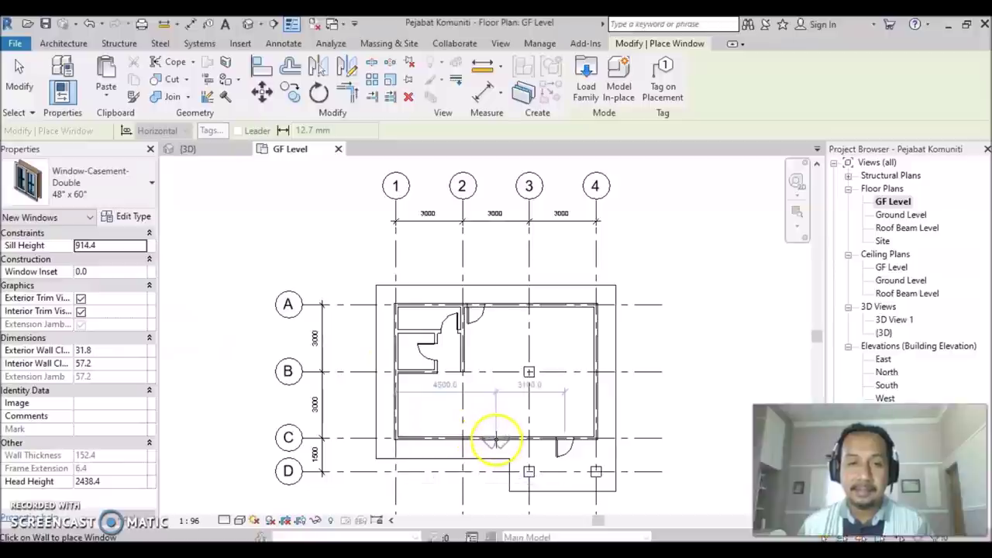
- Place windows: two in the bottom wall, three in the right, two in the top, one in the left
{"action": "left_click", "coordinate": [496, 440]}
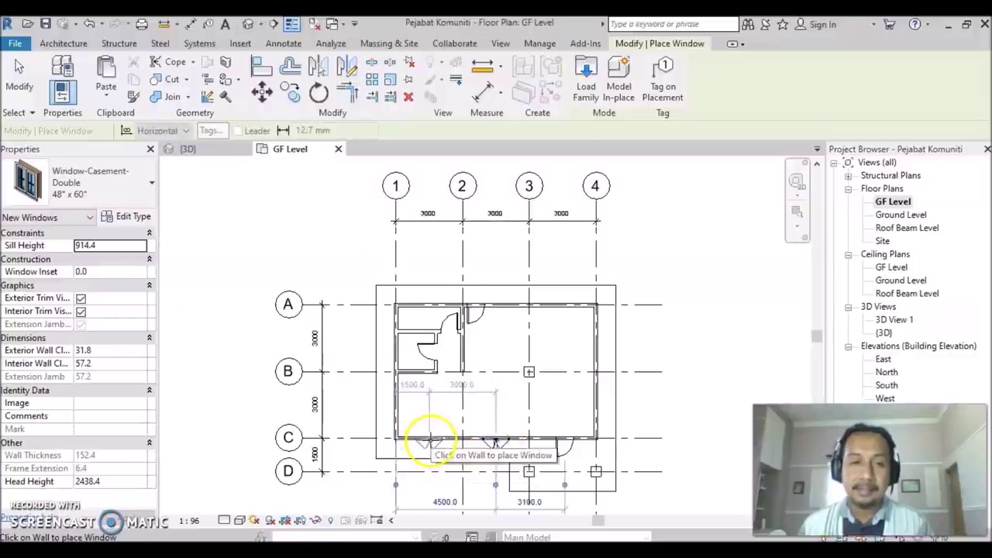
{"action": "left_click", "coordinate": [429, 440]}
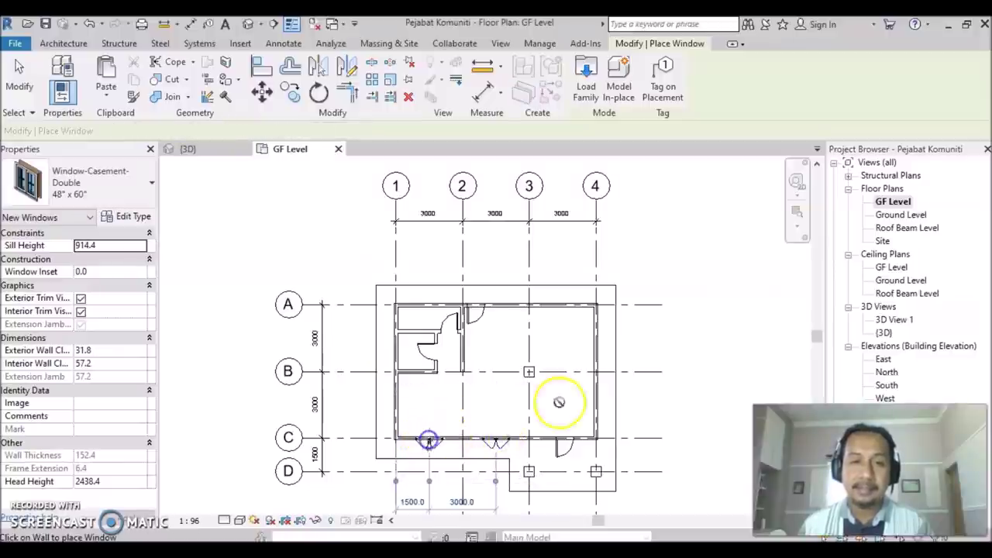
{"action": "left_click", "coordinate": [599, 403]}
{"action": "left_click", "coordinate": [597, 337]}
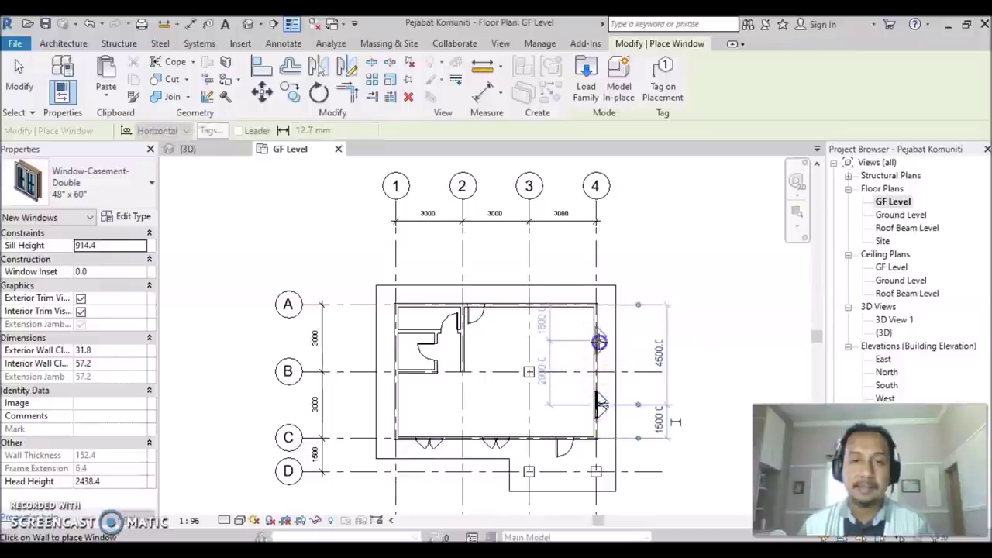
{"action": "left_click", "coordinate": [564, 301]}
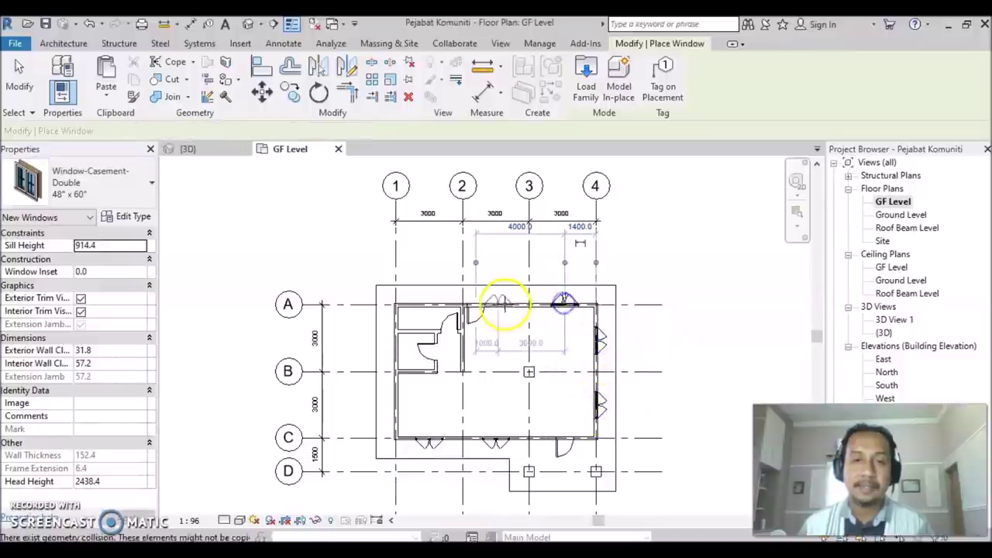
{"action": "left_click", "coordinate": [510, 302]}
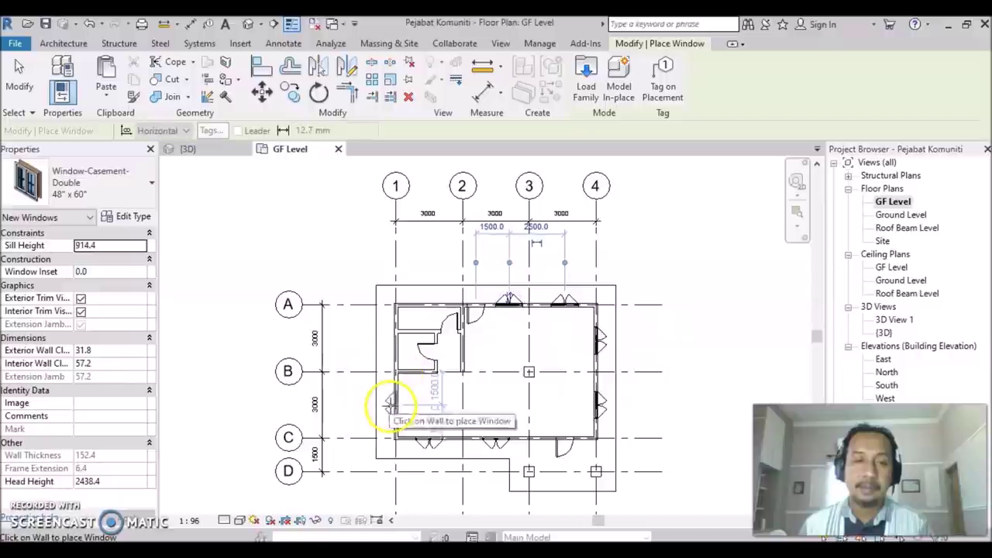
{"action": "left_click", "coordinate": [390, 404]}
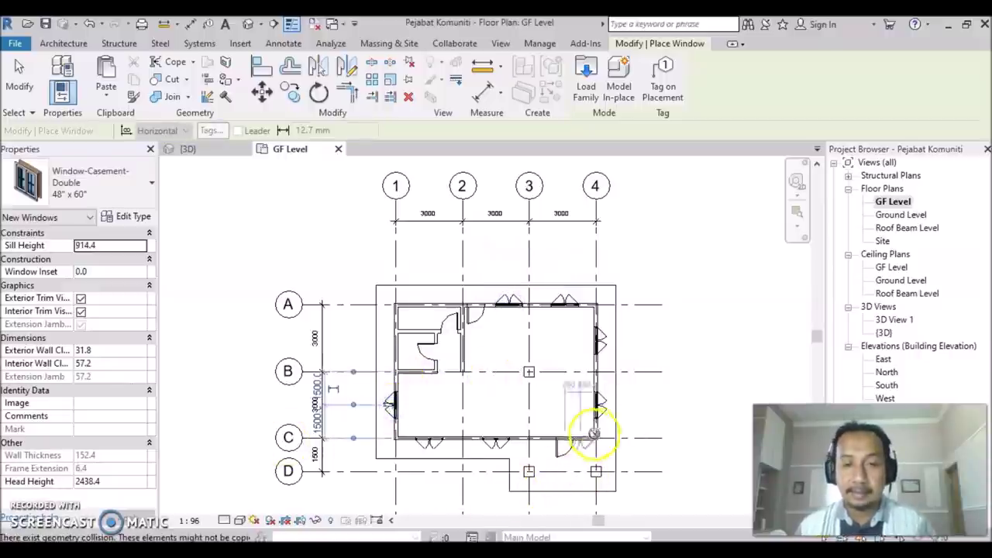
{"action": "left_click", "coordinate": [597, 405]}
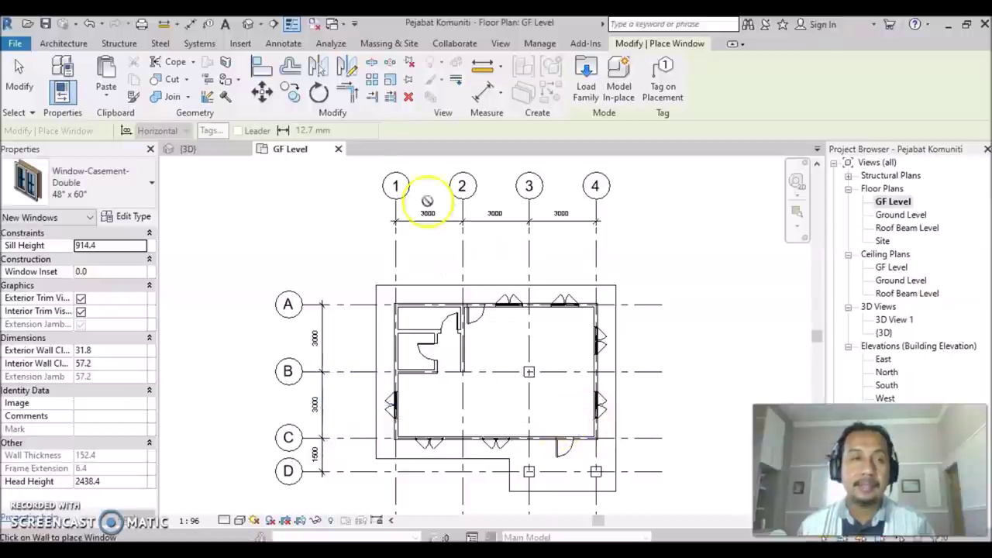
{"action": "key", "text": "Escape"}
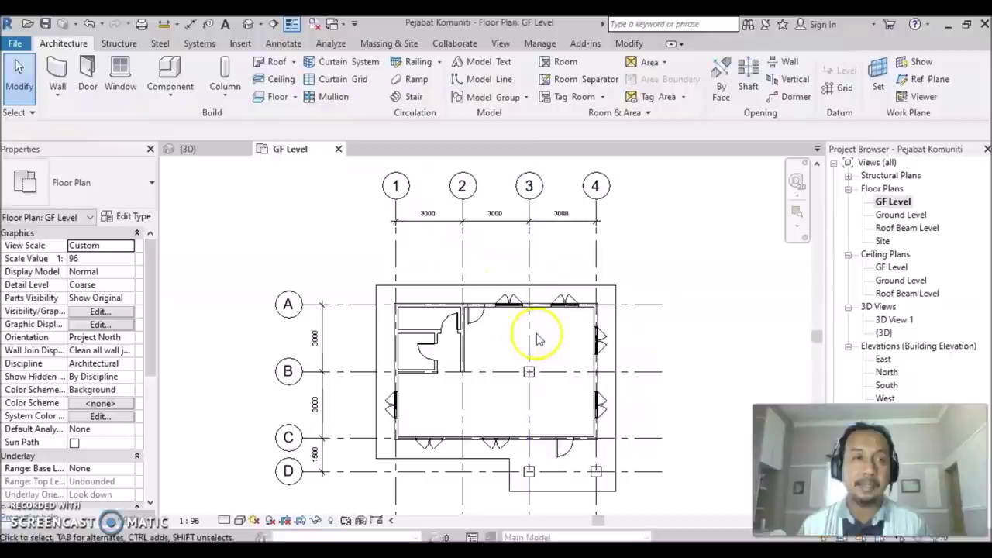
- Check the windows in the default 3D view, then return to GF Level zoomed on the front door
{"action": "left_click", "coordinate": [247, 26]}
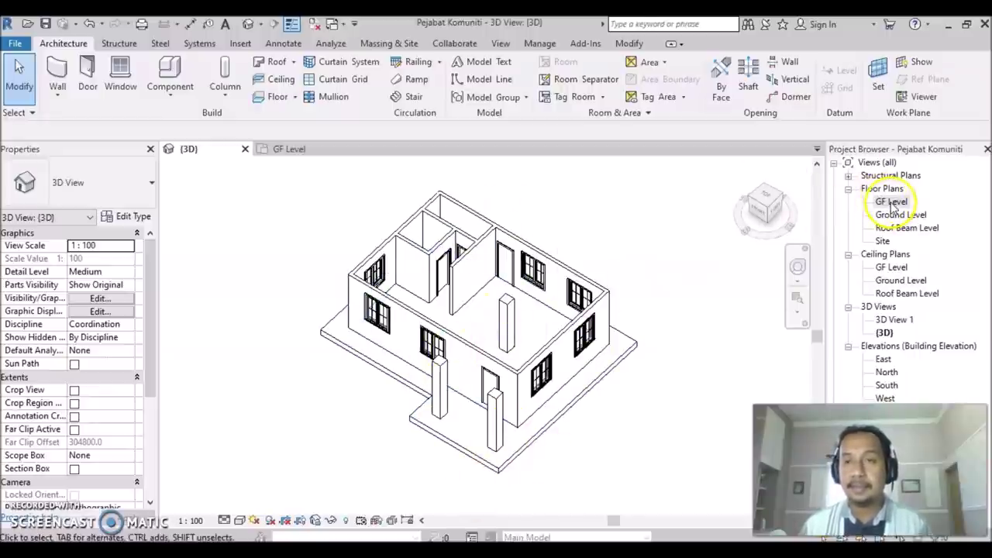
{"action": "left_click", "coordinate": [892, 201]}
{"action": "double_click", "coordinate": [891, 202]}
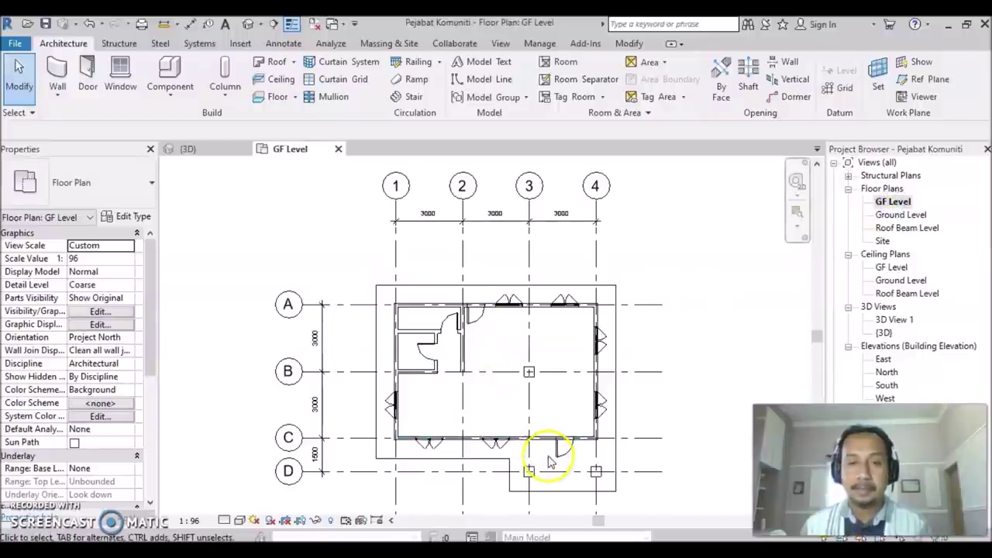
{"action": "scroll", "coordinate": [554, 458], "scroll_direction": "up", "scroll_amount": 2}
{"action": "scroll", "coordinate": [598, 458], "scroll_direction": "up", "scroll_amount": 2}
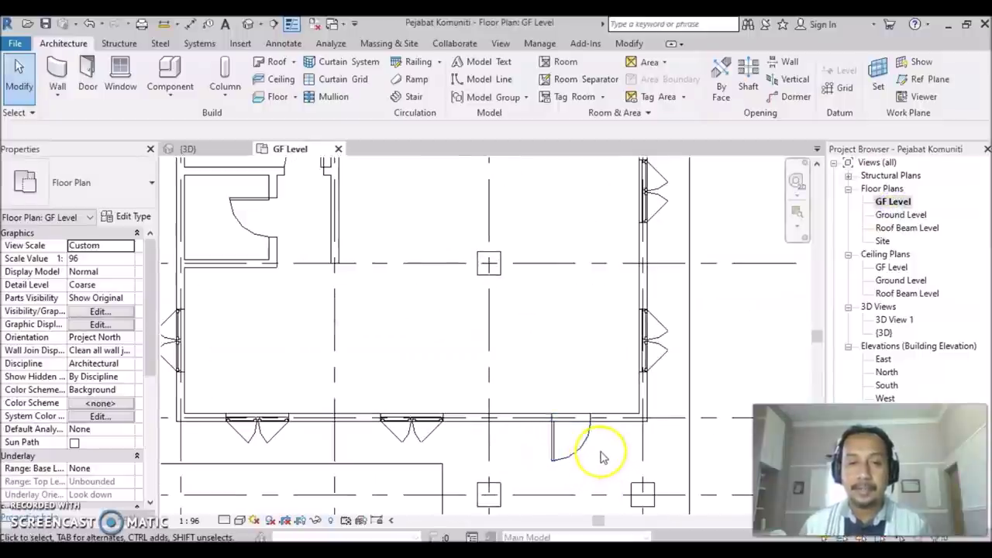
{"action": "scroll", "coordinate": [598, 454], "scroll_direction": "up", "scroll_amount": 1}
{"action": "scroll", "coordinate": [581, 446], "scroll_direction": "up", "scroll_amount": 1}
{"action": "scroll", "coordinate": [565, 437], "scroll_direction": "up", "scroll_amount": 1}
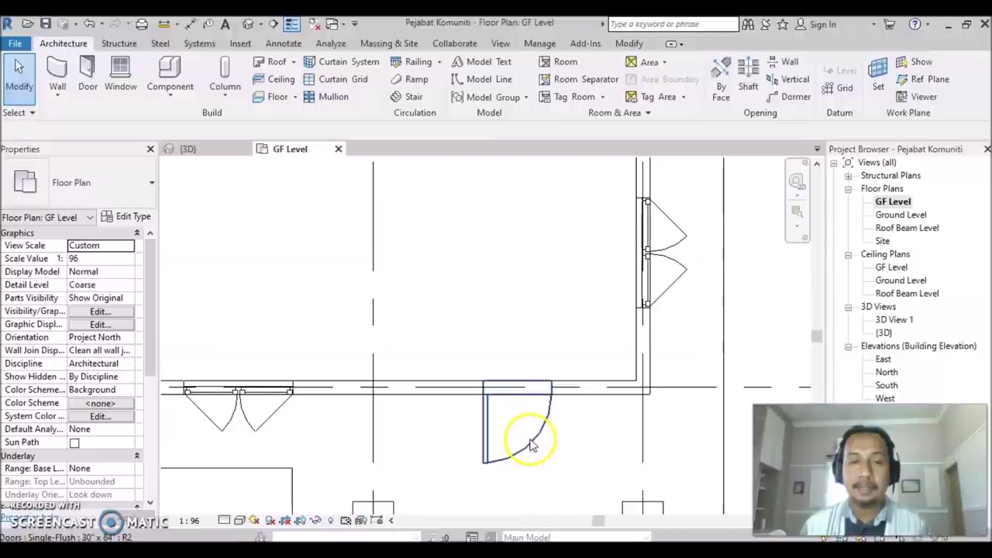
- Flip the front door's hinge and facing so it swings up into the room
{"action": "left_click", "coordinate": [531, 438]}
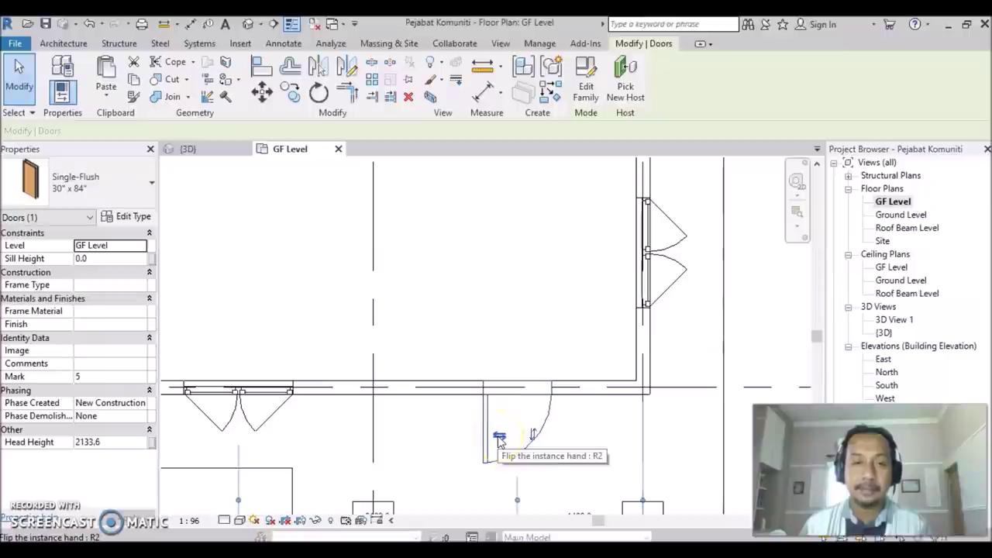
{"action": "left_click", "coordinate": [500, 438]}
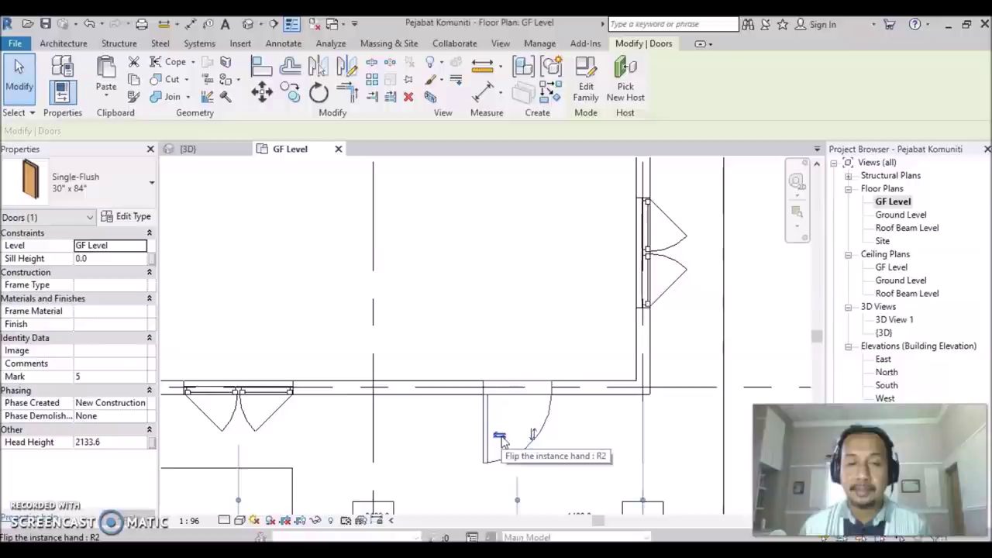
{"action": "left_click", "coordinate": [500, 438]}
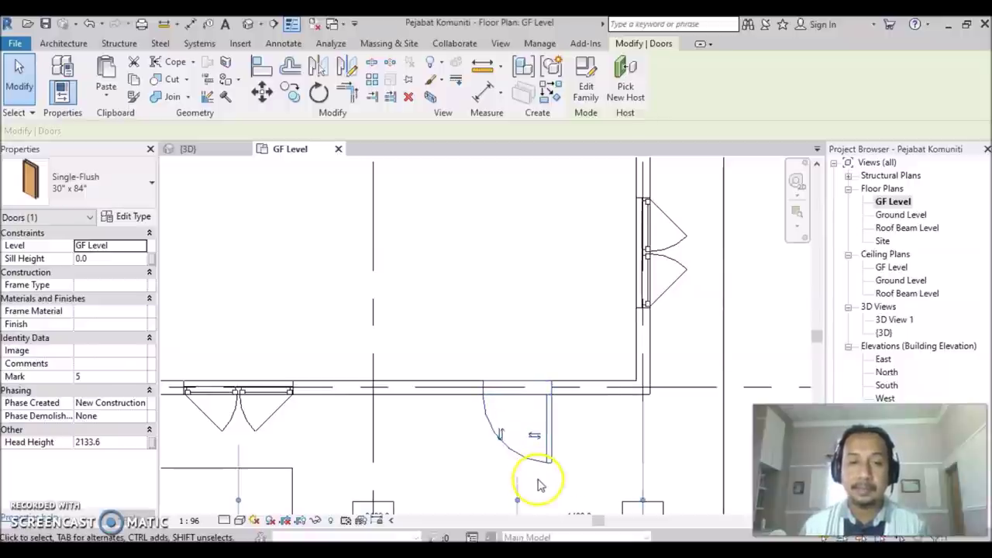
{"action": "left_click", "coordinate": [501, 435]}
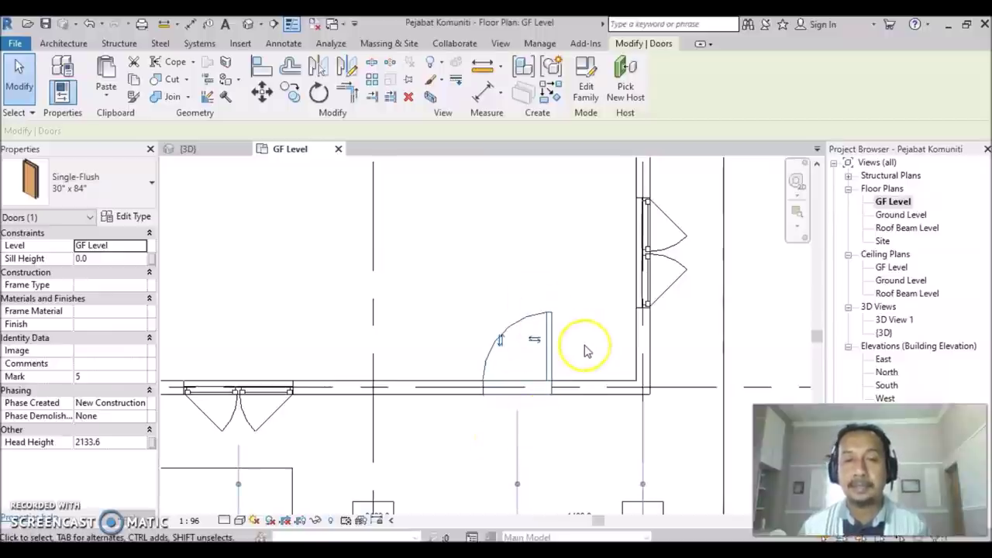
- Test-flip the right-wall window's facing and flip it back to the original
{"action": "scroll", "coordinate": [585, 346], "scroll_direction": "down", "scroll_amount": 1}
{"action": "scroll", "coordinate": [578, 285], "scroll_direction": "down", "scroll_amount": 1}
{"action": "middle_click_drag", "start_coordinate": [577, 285], "coordinate": [534, 336]}
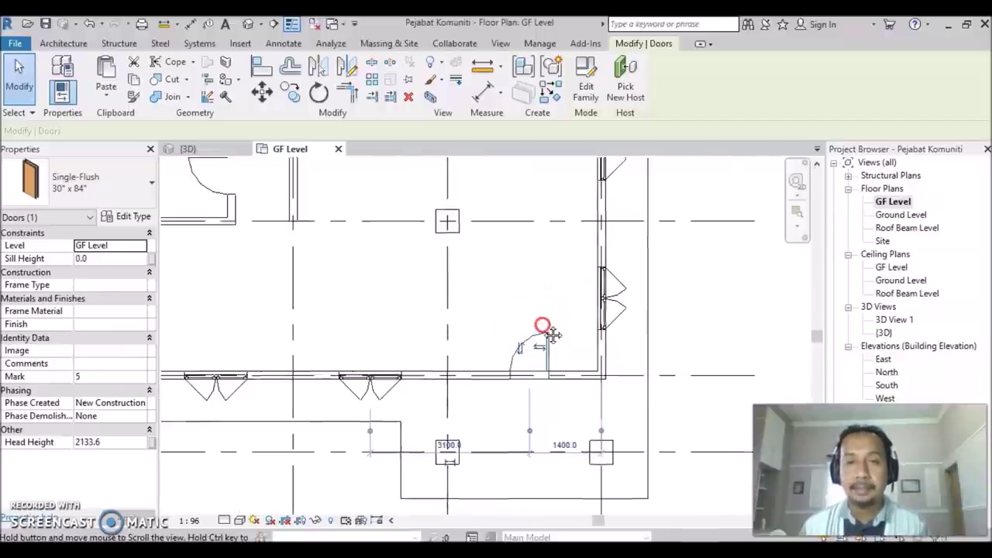
{"action": "left_click", "coordinate": [587, 325]}
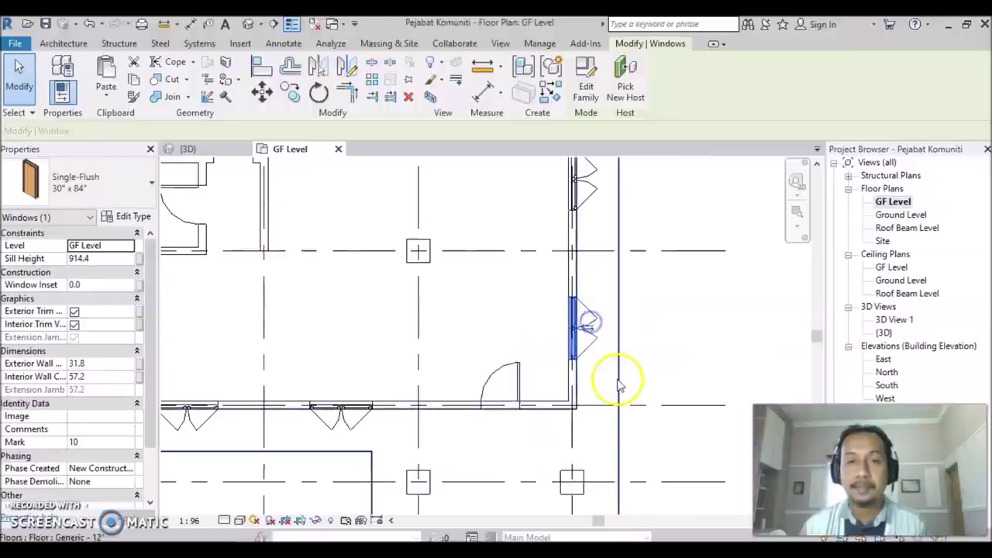
{"action": "left_click", "coordinate": [588, 330]}
{"action": "left_click", "coordinate": [553, 329]}
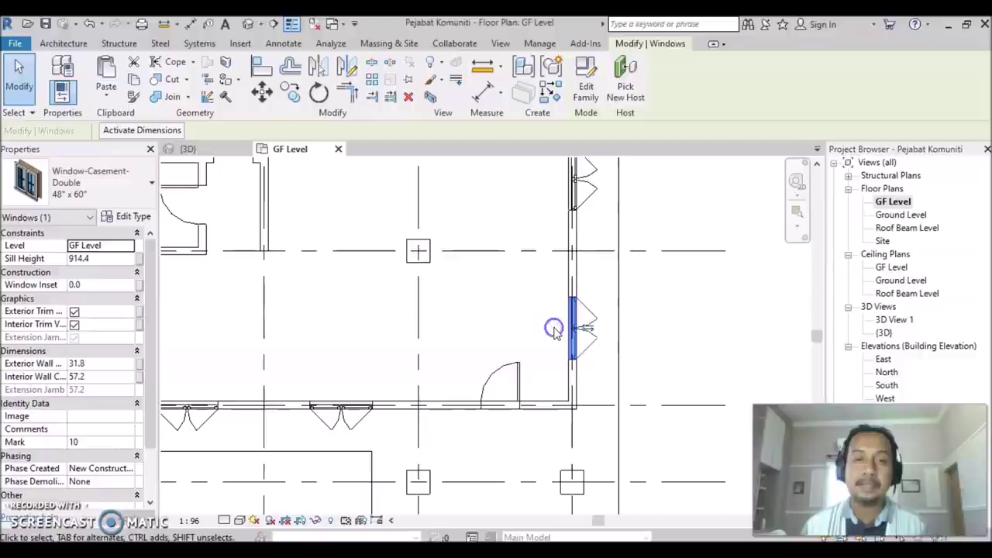
- Slide the small room's door up its partition to 600 from the adjacent wall
{"action": "scroll", "coordinate": [497, 299], "scroll_direction": "down", "scroll_amount": 1}
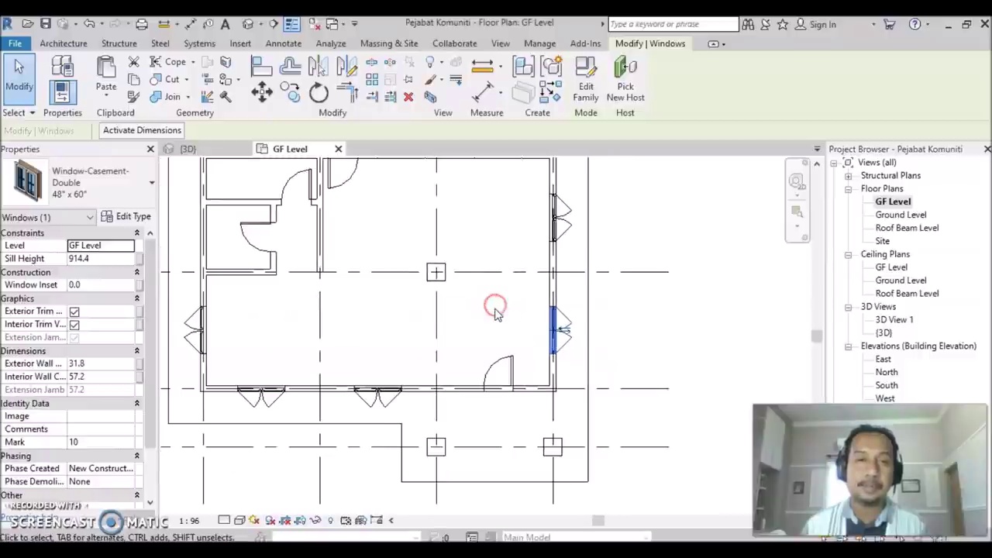
{"action": "scroll", "coordinate": [497, 300], "scroll_direction": "down", "scroll_amount": 1}
{"action": "middle_click_drag", "start_coordinate": [441, 328], "coordinate": [491, 306]}
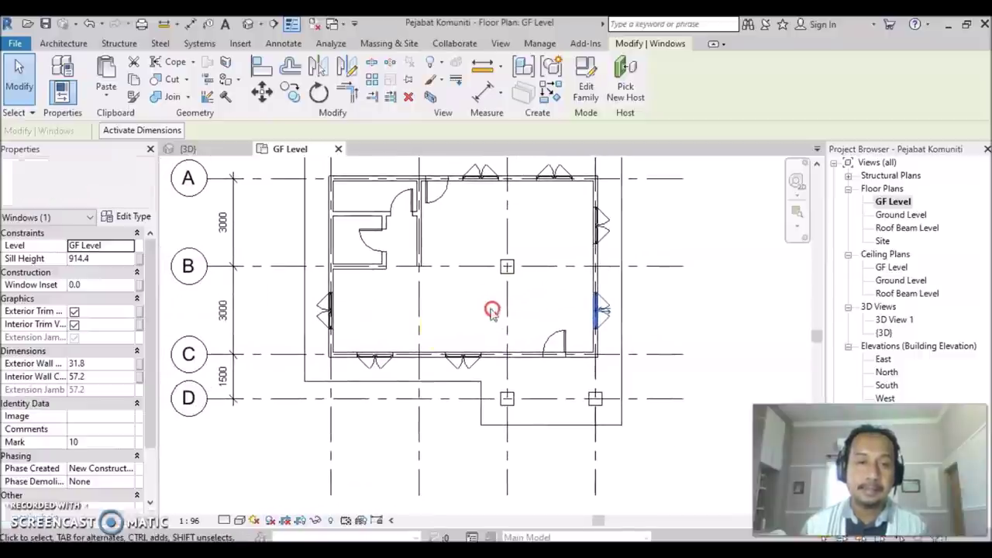
{"action": "scroll", "coordinate": [384, 317], "scroll_direction": "up", "scroll_amount": 1}
{"action": "scroll", "coordinate": [372, 317], "scroll_direction": "up", "scroll_amount": 2}
{"action": "scroll", "coordinate": [403, 321], "scroll_direction": "up", "scroll_amount": 1}
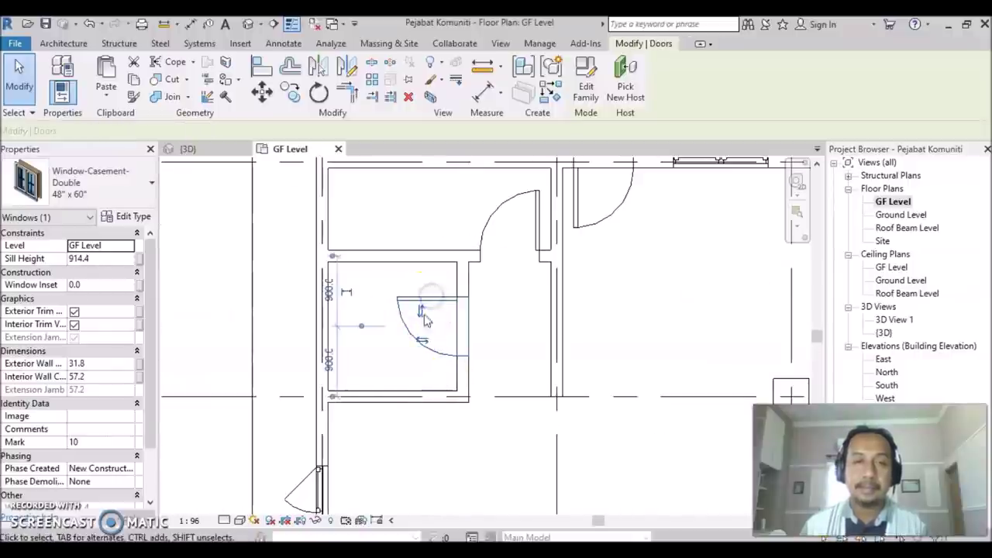
{"action": "left_click", "coordinate": [436, 301]}
{"action": "left_click_drag", "start_coordinate": [442, 300], "coordinate": [448, 274]}
{"action": "left_click", "coordinate": [523, 331]}
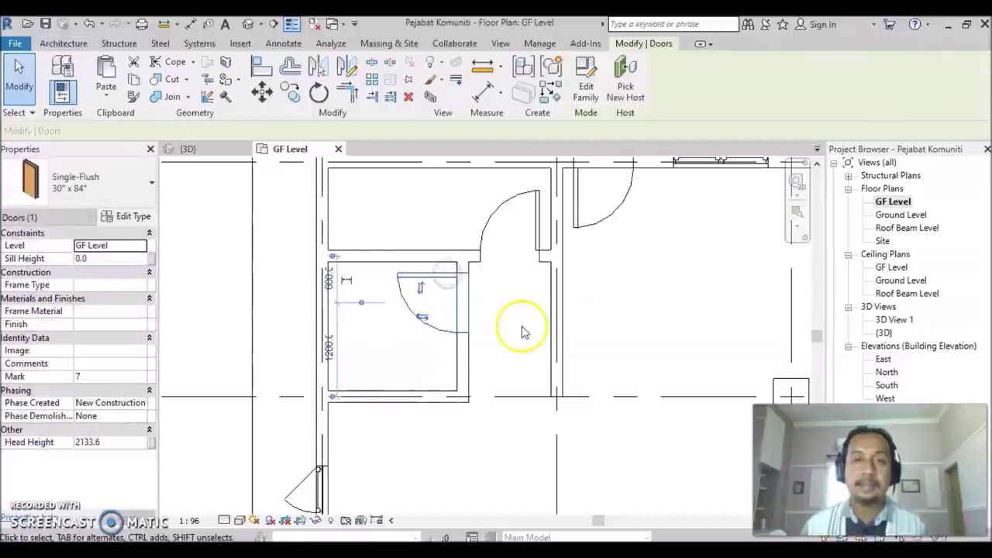
{"action": "left_click", "coordinate": [499, 342]}
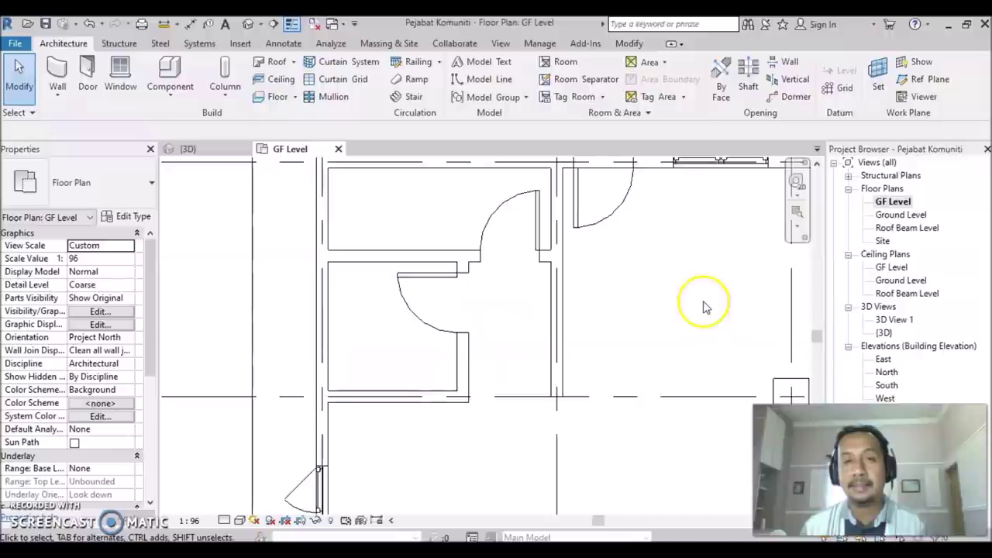
{"action": "scroll", "coordinate": [704, 302], "scroll_direction": "down", "scroll_amount": 2}
{"action": "middle_click_drag", "start_coordinate": [671, 407], "coordinate": [443, 399]}
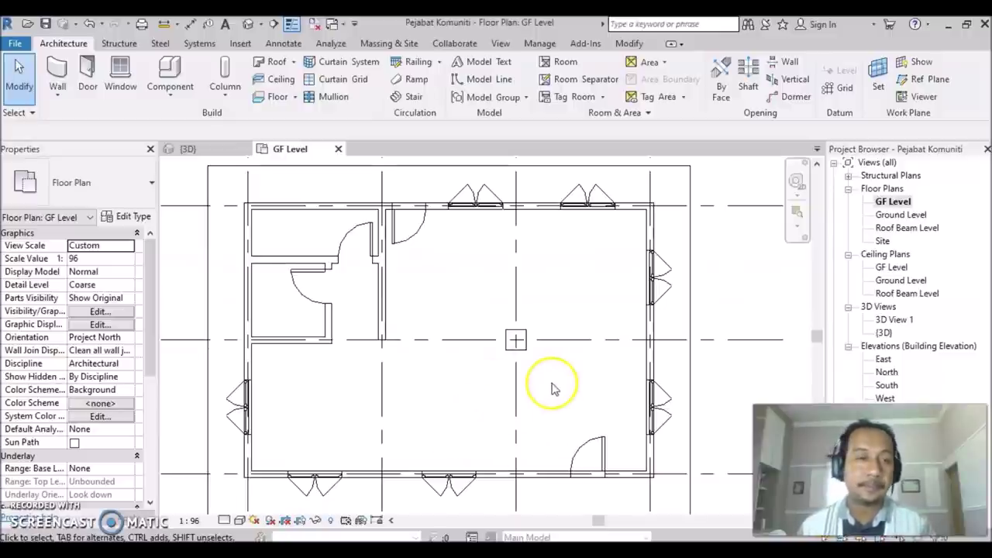
- Show the default 3D view framing the house's walls, doors, windows, columns and L-shaped slab
{"action": "scroll", "coordinate": [550, 393], "scroll_direction": "down", "scroll_amount": 2}
{"action": "scroll", "coordinate": [550, 394], "scroll_direction": "down", "scroll_amount": 1}
{"action": "scroll", "coordinate": [551, 394], "scroll_direction": "down", "scroll_amount": 1}
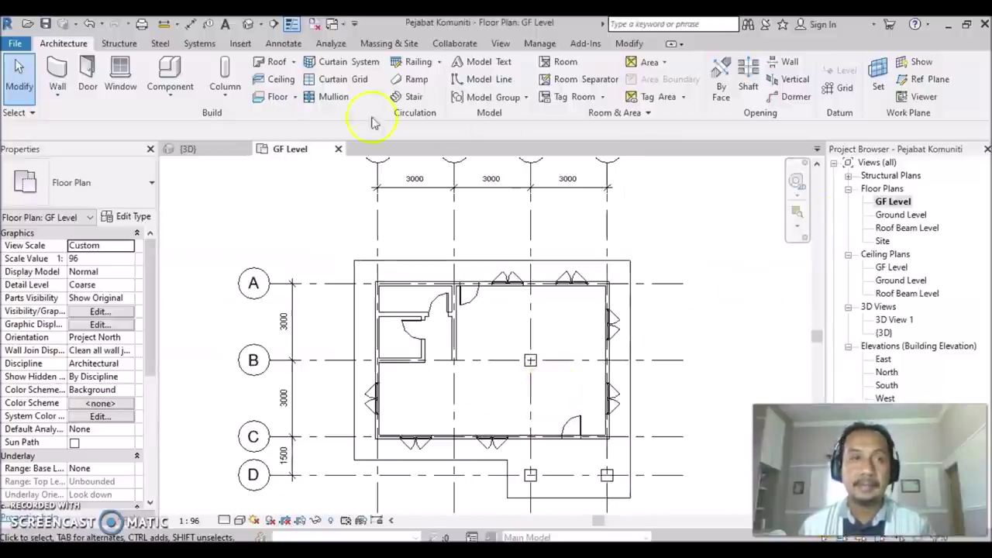
{"action": "left_click", "coordinate": [246, 26]}
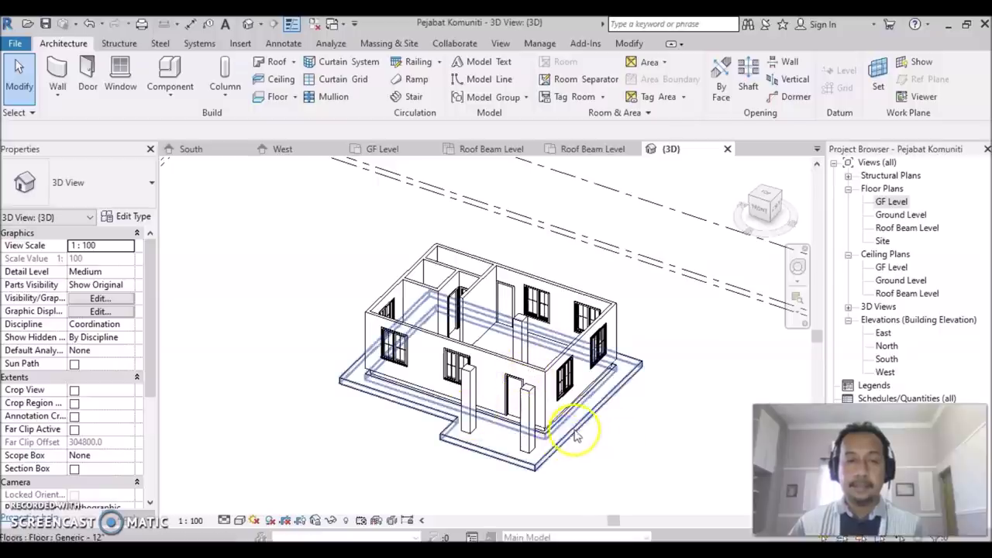
{"action": "scroll", "coordinate": [607, 433], "scroll_direction": "up", "scroll_amount": 2}
{"action": "scroll", "coordinate": [199, 381], "scroll_direction": "up", "scroll_amount": 2}
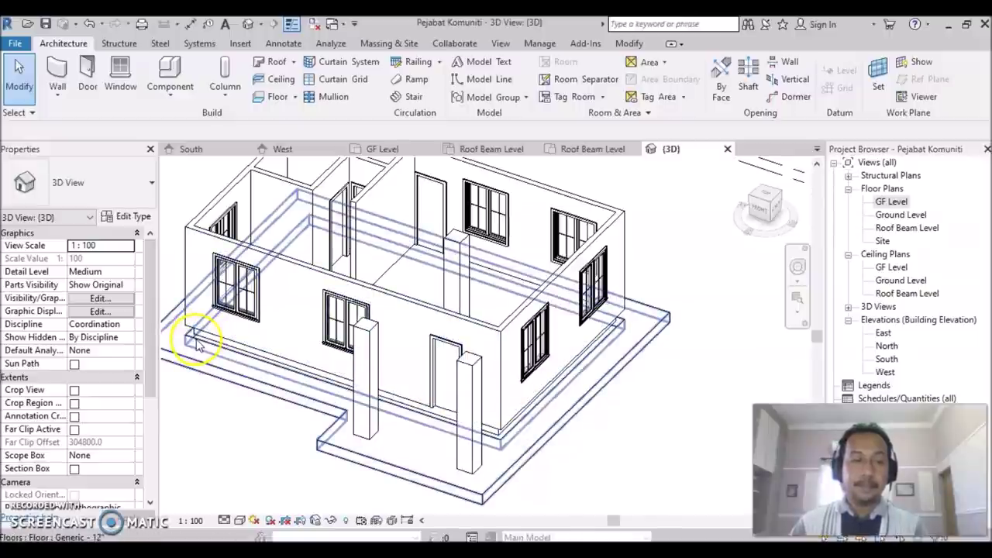
{"action": "scroll", "coordinate": [609, 466], "scroll_direction": "down", "scroll_amount": 2}
{"action": "scroll", "coordinate": [609, 467], "scroll_direction": "down", "scroll_amount": 2}
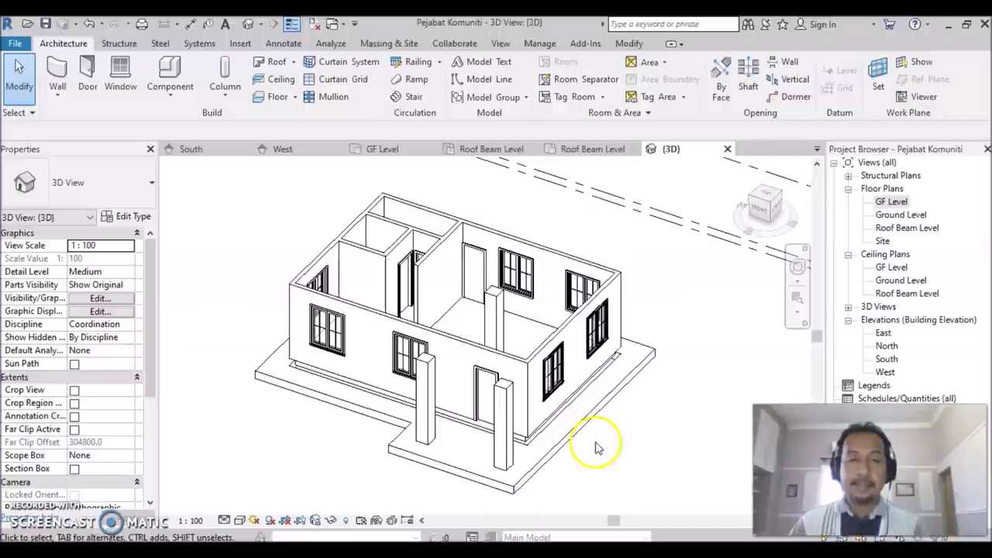
{"action": "middle_click_drag", "start_coordinate": [597, 448], "coordinate": [647, 438]}
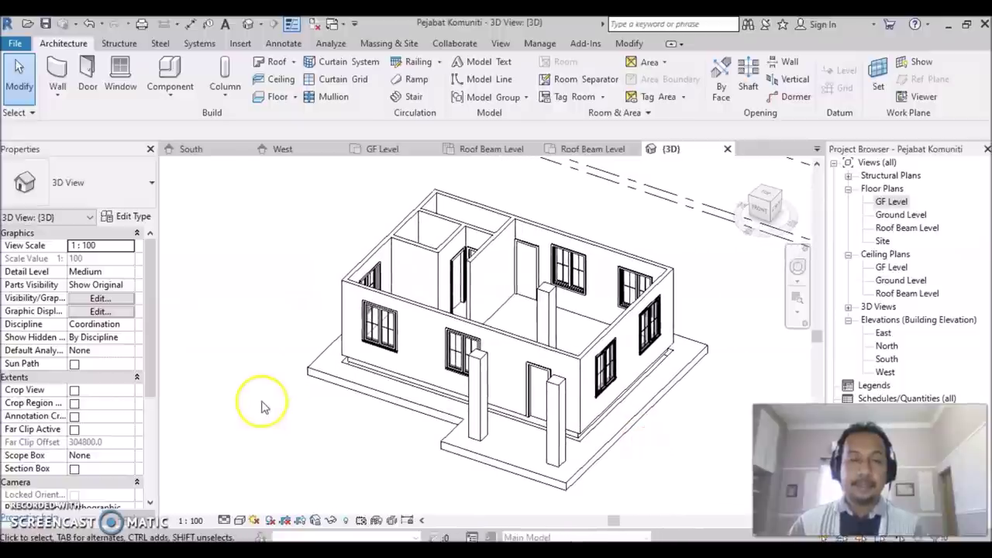
{"action": "left_click", "coordinate": [343, 304]}
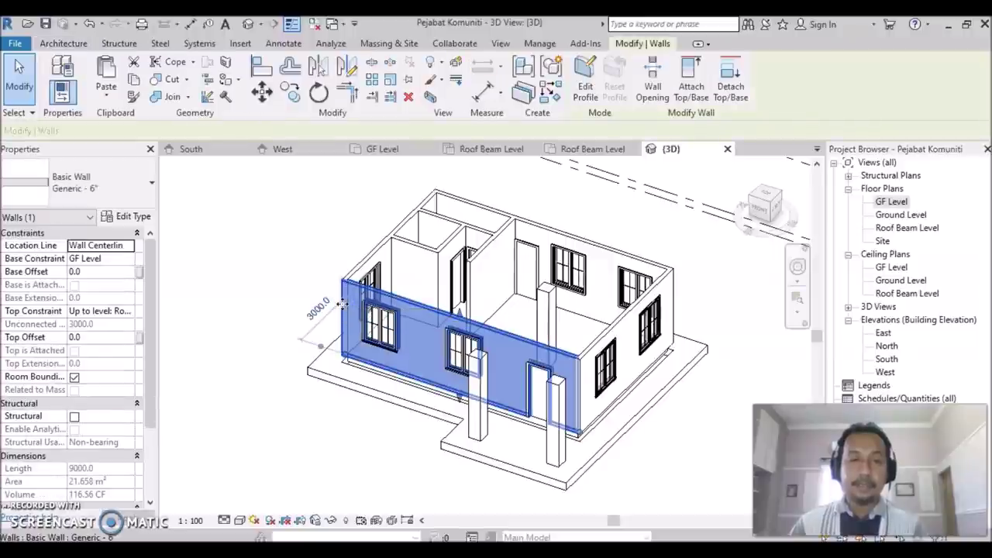
- Give the front exterior wall a Base Offset of -300 below GF Level
{"action": "left_click", "coordinate": [382, 443]}
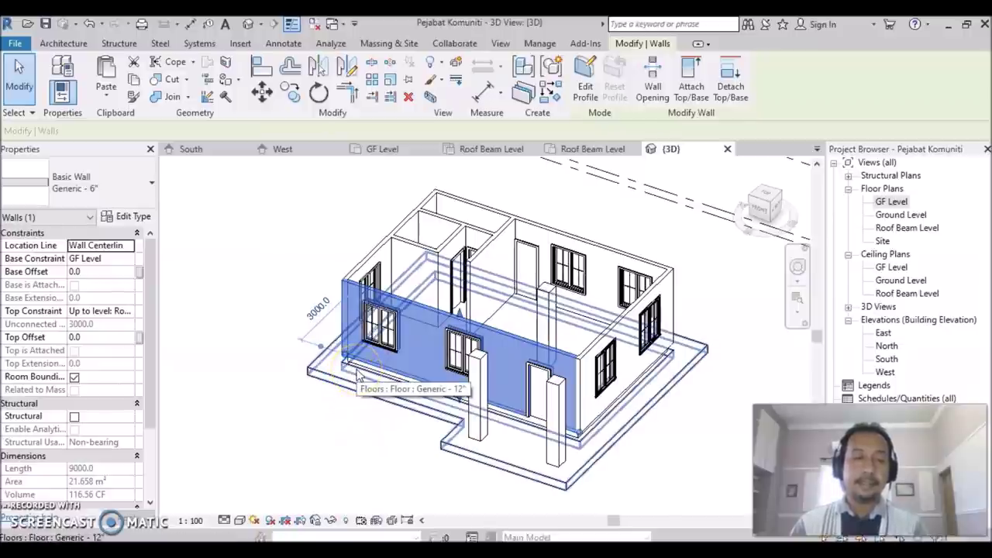
{"action": "left_click", "coordinate": [359, 375]}
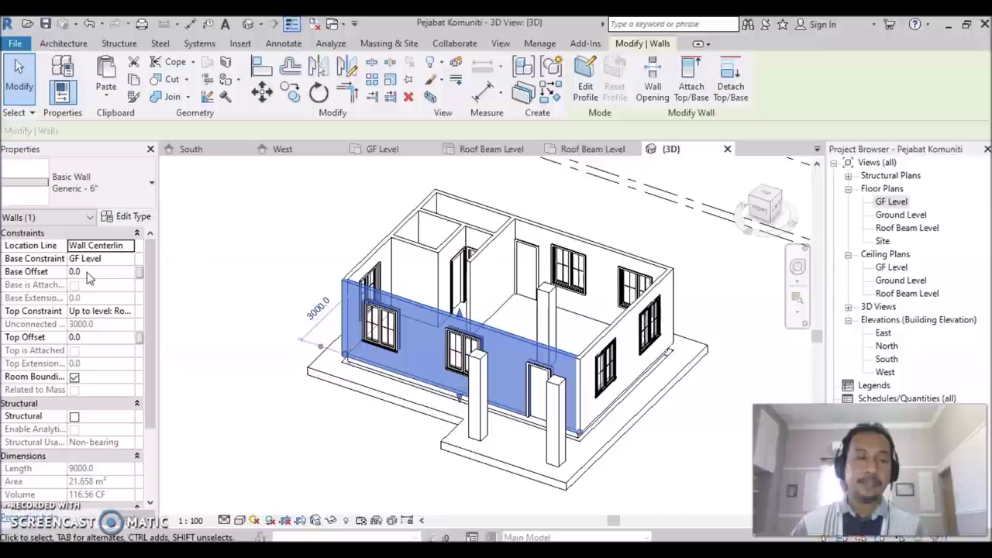
{"action": "left_click", "coordinate": [88, 273]}
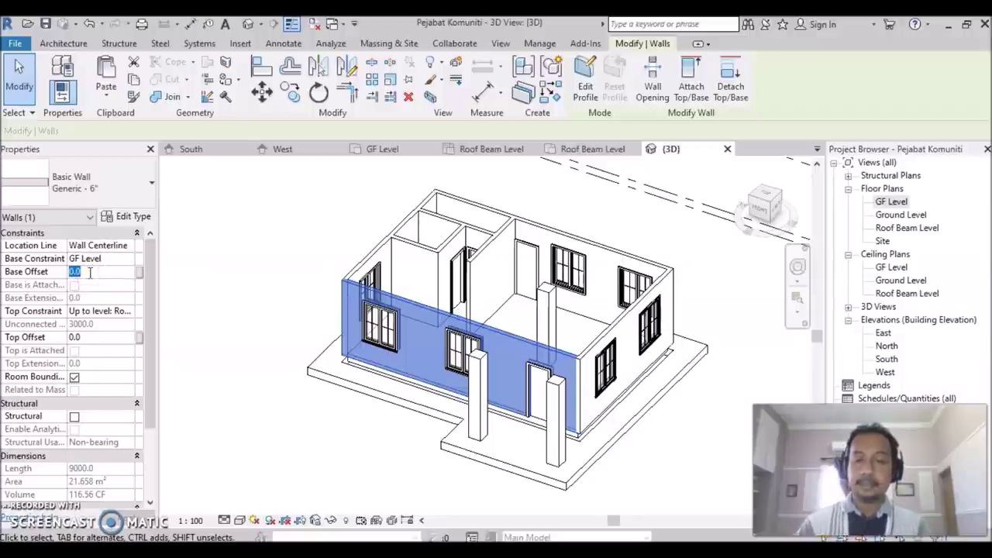
{"action": "type", "text": "-30"}
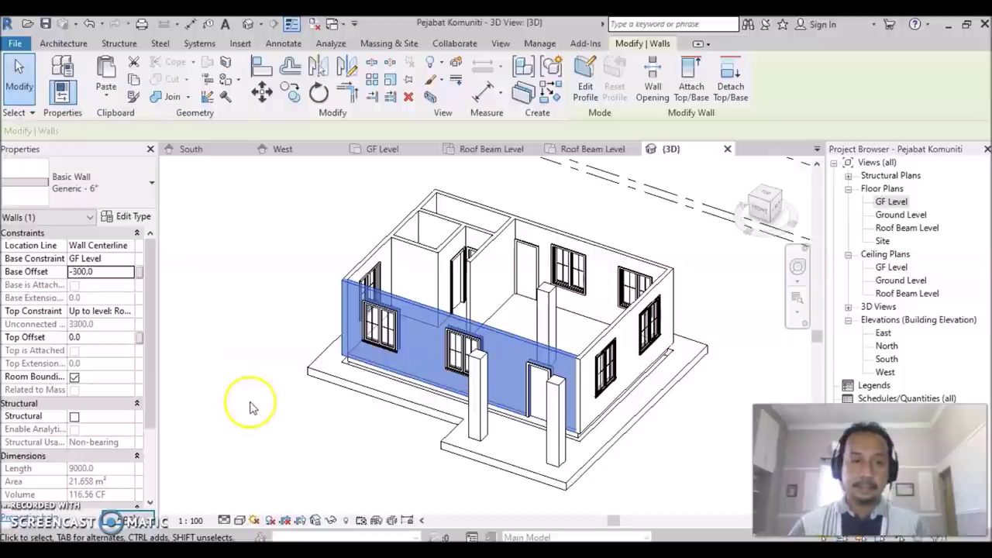
{"action": "key", "text": "Return"}
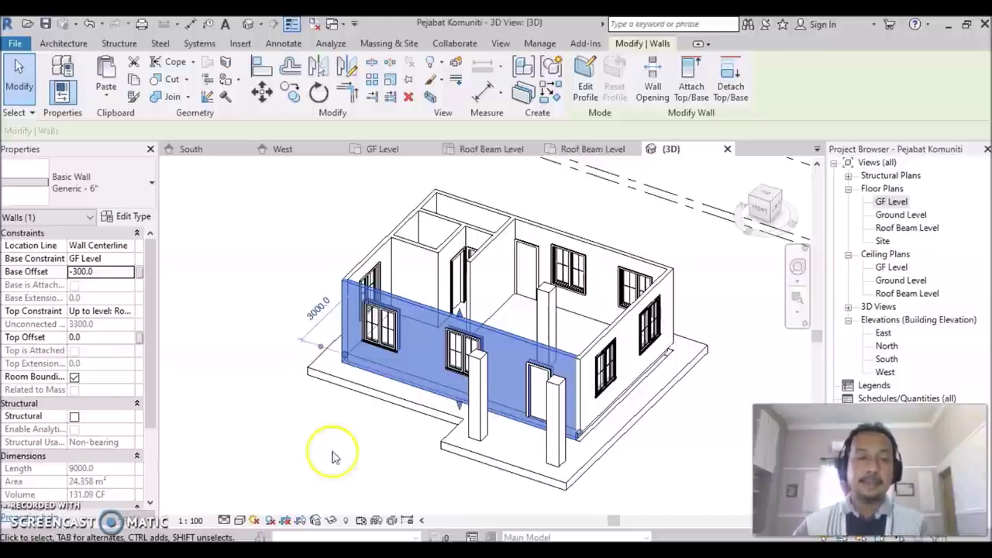
{"action": "left_click", "coordinate": [630, 475]}
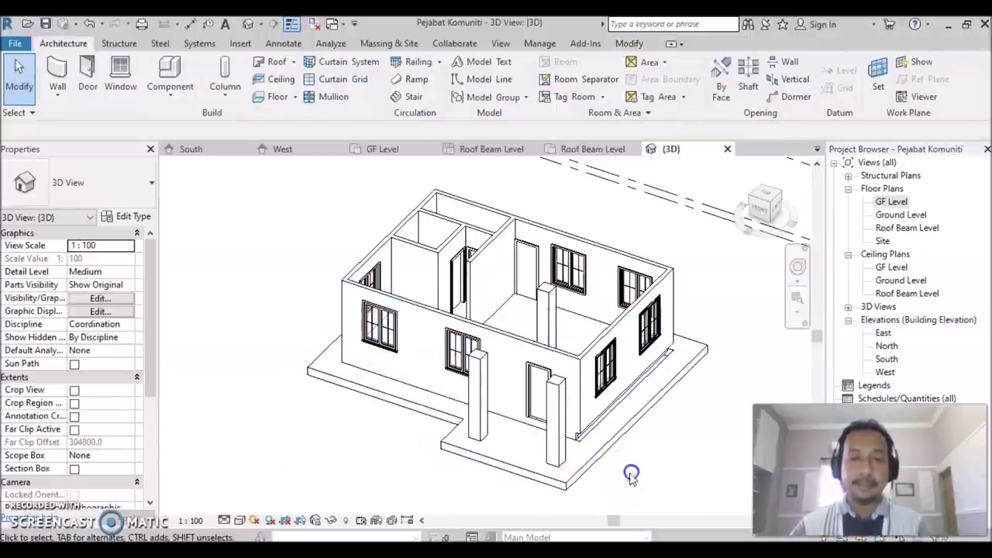
- Set a -300 Base Offset on the right, back and left exterior walls, then select the floor slab
{"action": "left_click", "coordinate": [609, 334]}
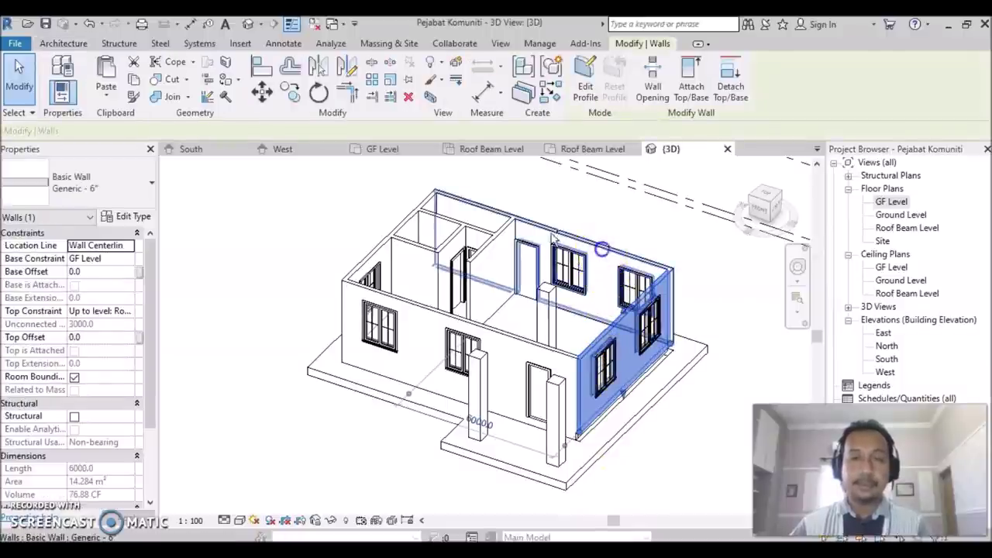
{"action": "left_click", "coordinate": [426, 200], "text": "ctrl"}
{"action": "left_click", "coordinate": [428, 201], "text": "ctrl"}
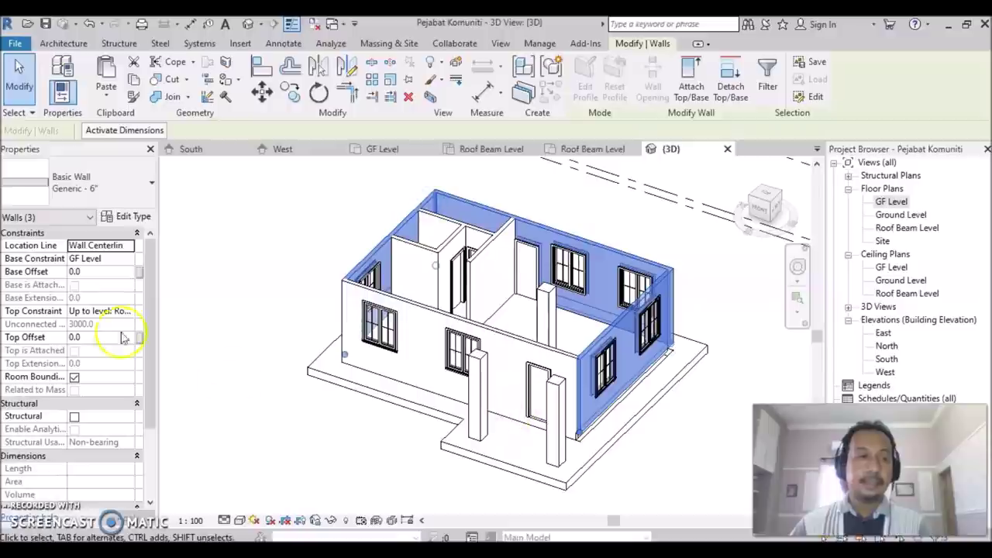
{"action": "left_click", "coordinate": [103, 273]}
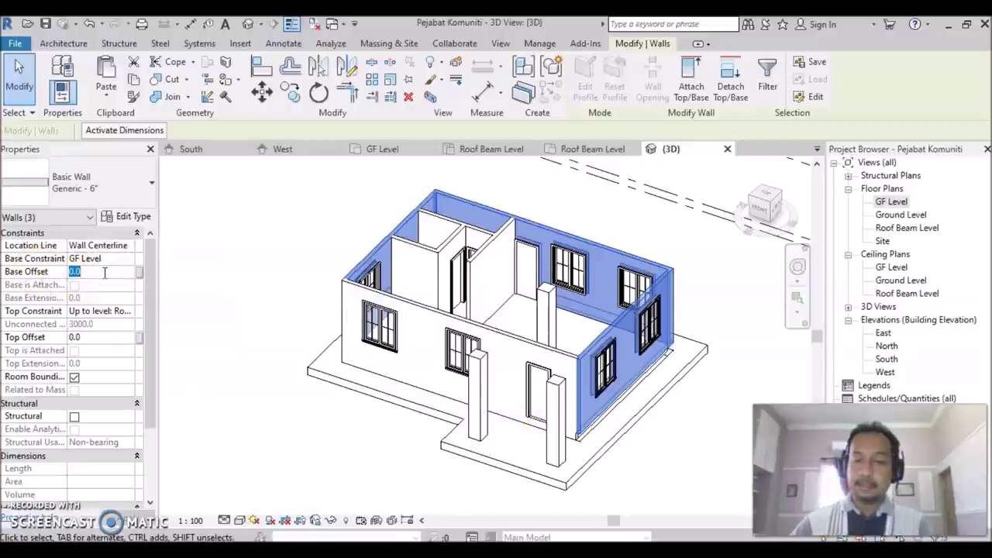
{"action": "type", "text": "-30"}
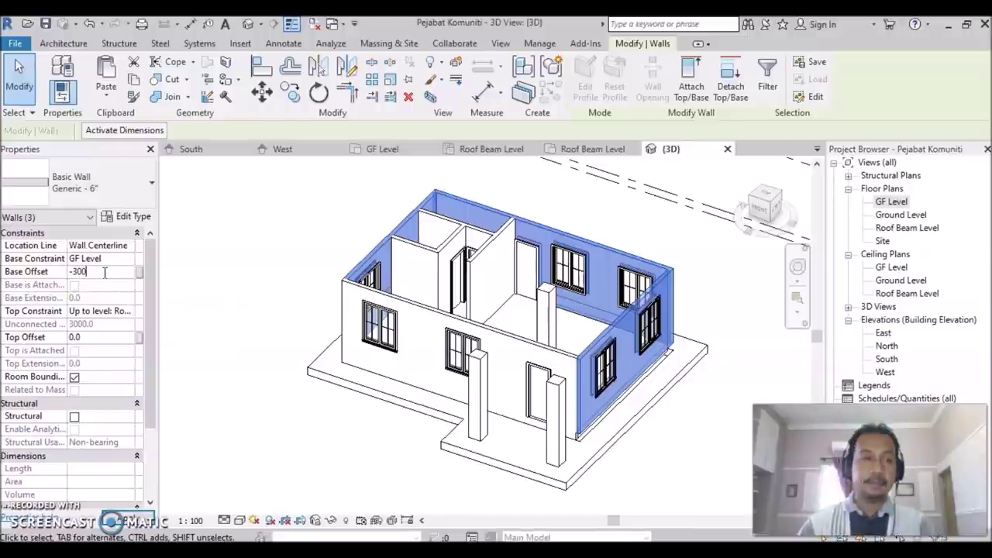
{"action": "left_click", "coordinate": [343, 470]}
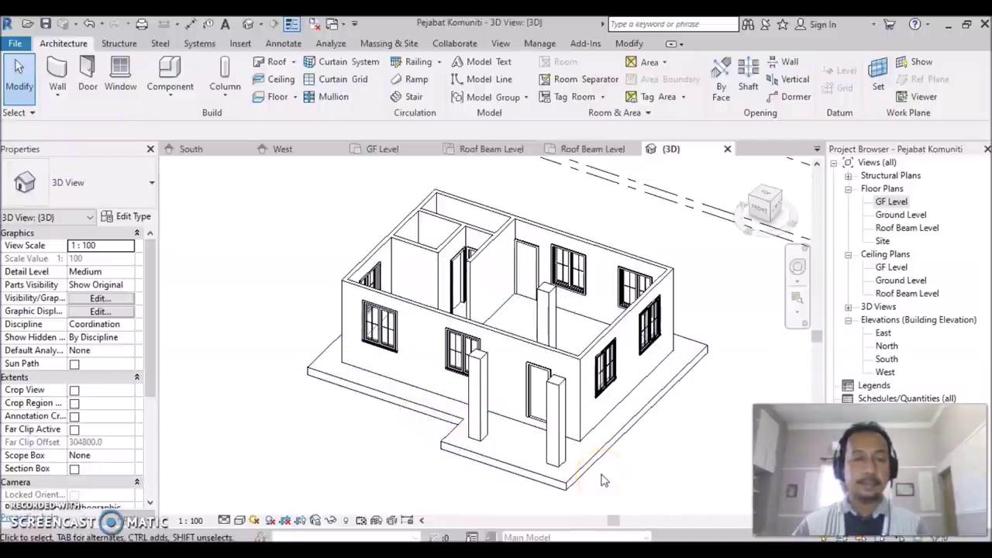
{"action": "left_click", "coordinate": [519, 496]}
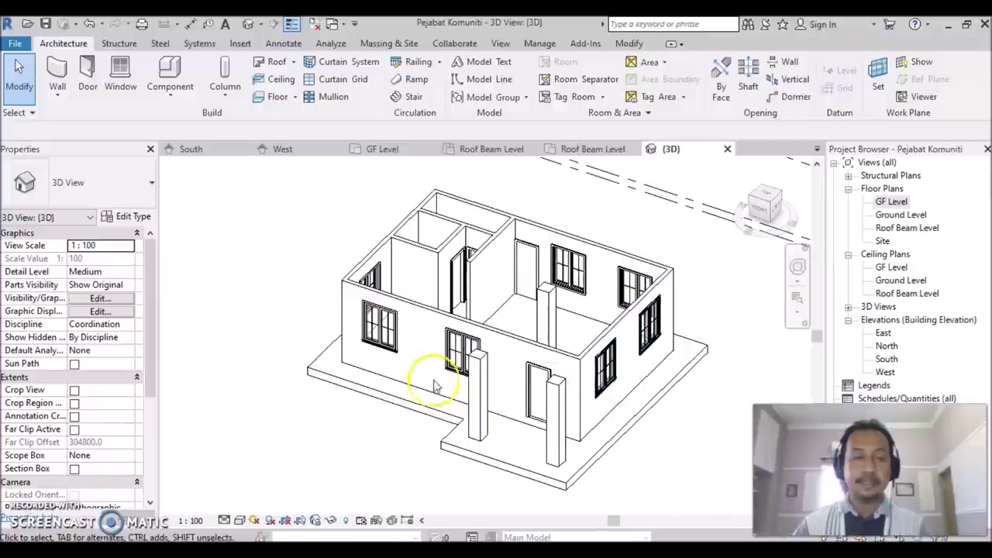
{"action": "left_click", "coordinate": [392, 389]}
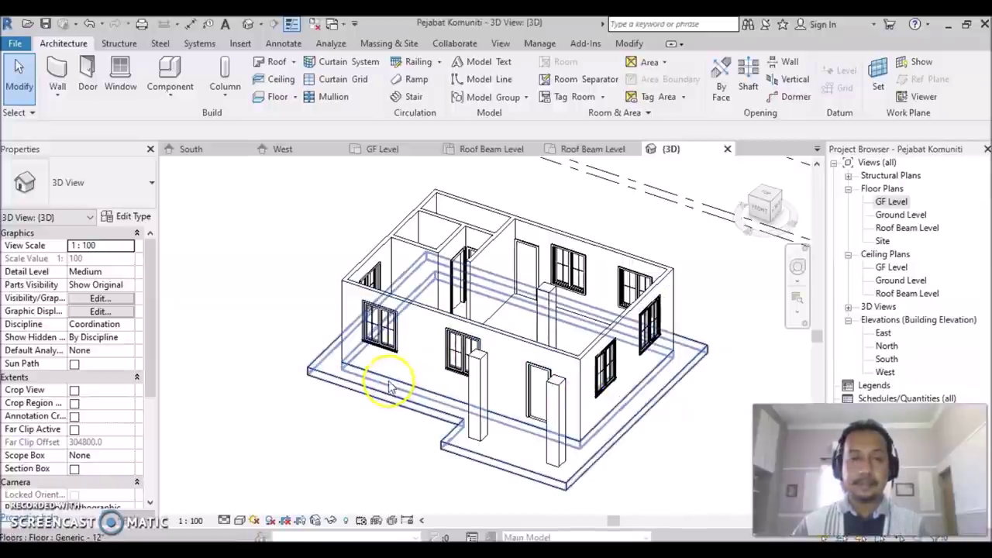
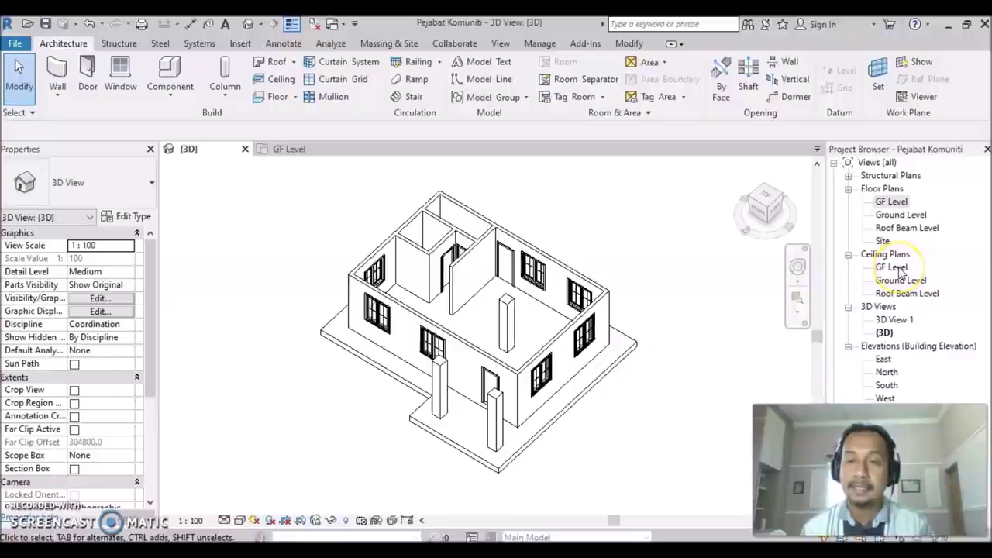
- Open the GF Level reflected ceiling plan and frame the whole building with grids A–D
{"action": "double_click", "coordinate": [899, 268]}
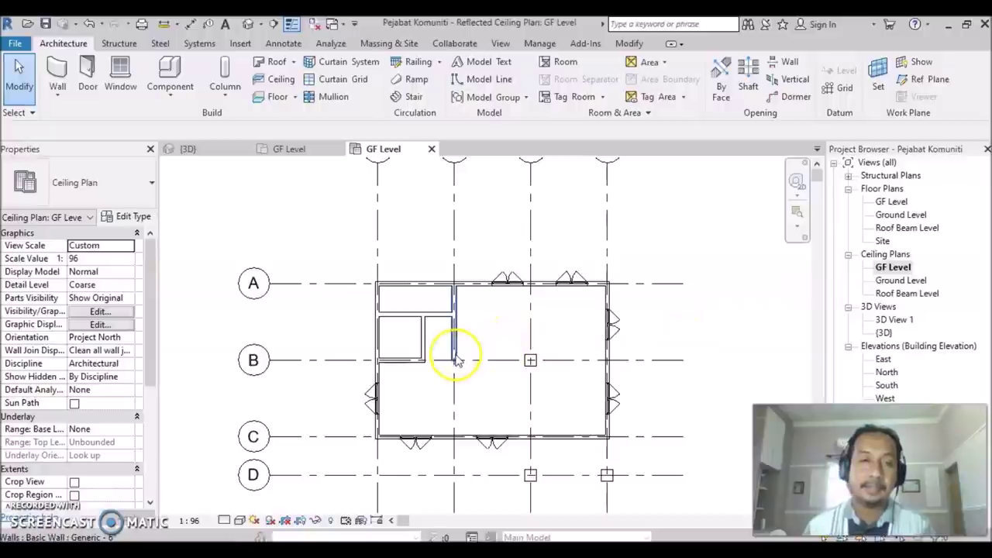
{"action": "scroll", "coordinate": [473, 356], "scroll_direction": "down", "scroll_amount": 1}
{"action": "scroll", "coordinate": [504, 345], "scroll_direction": "down", "scroll_amount": 1}
{"action": "scroll", "coordinate": [514, 333], "scroll_direction": "up", "scroll_amount": 2}
{"action": "scroll", "coordinate": [507, 340], "scroll_direction": "up", "scroll_amount": 1}
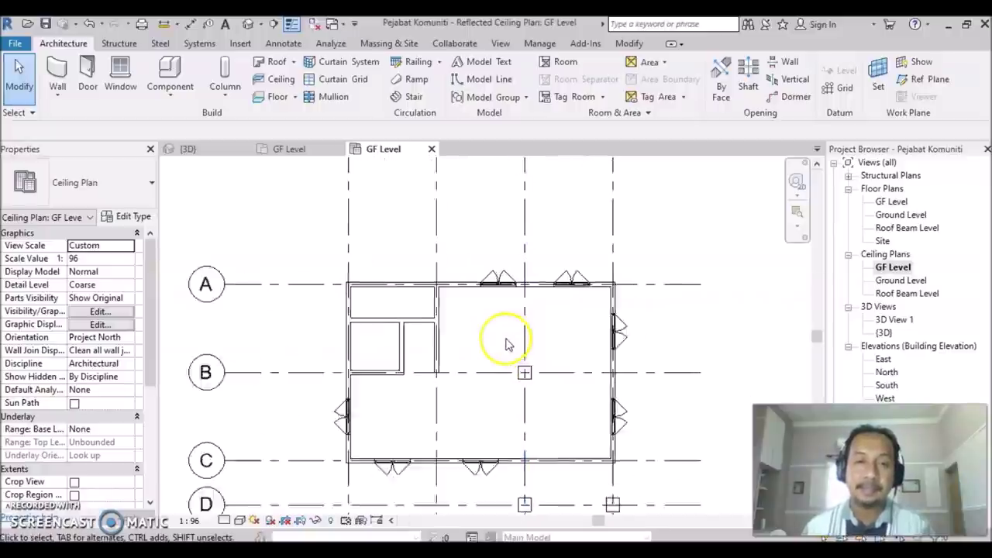
{"action": "scroll", "coordinate": [506, 344], "scroll_direction": "up", "scroll_amount": 1}
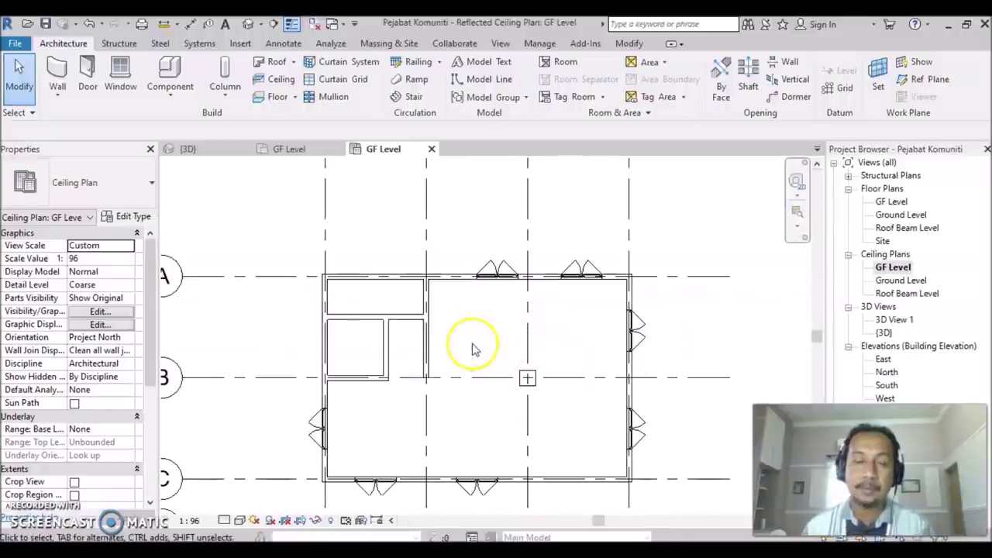
{"action": "scroll", "coordinate": [481, 406], "scroll_direction": "down", "scroll_amount": 2}
{"action": "mouse_move", "coordinate": [477, 409]}
{"action": "middle_mouse_down"}
{"action": "mouse_move", "coordinate": [482, 396]}
{"action": "mouse_move", "coordinate": [472, 392]}
{"action": "middle_mouse_up"}
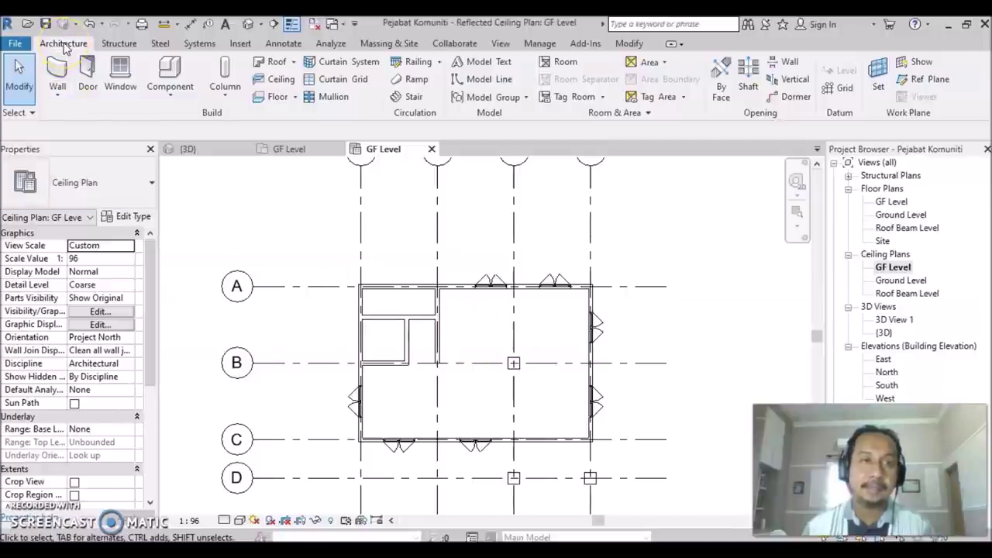
- Start a sketched Compound Ceiling of type 2' x 4' ACT System using Pick Lines
{"action": "left_click", "coordinate": [281, 81]}
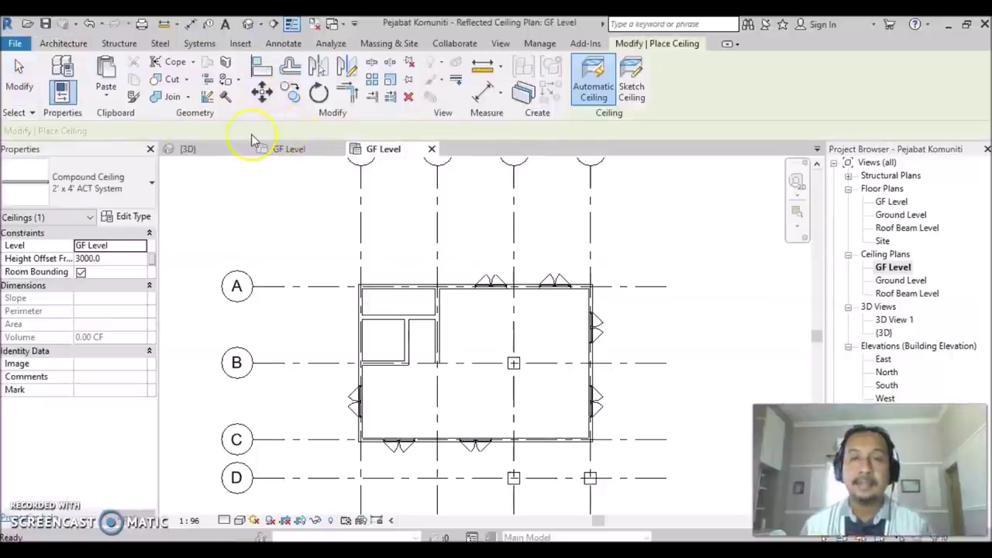
{"action": "left_click", "coordinate": [631, 94]}
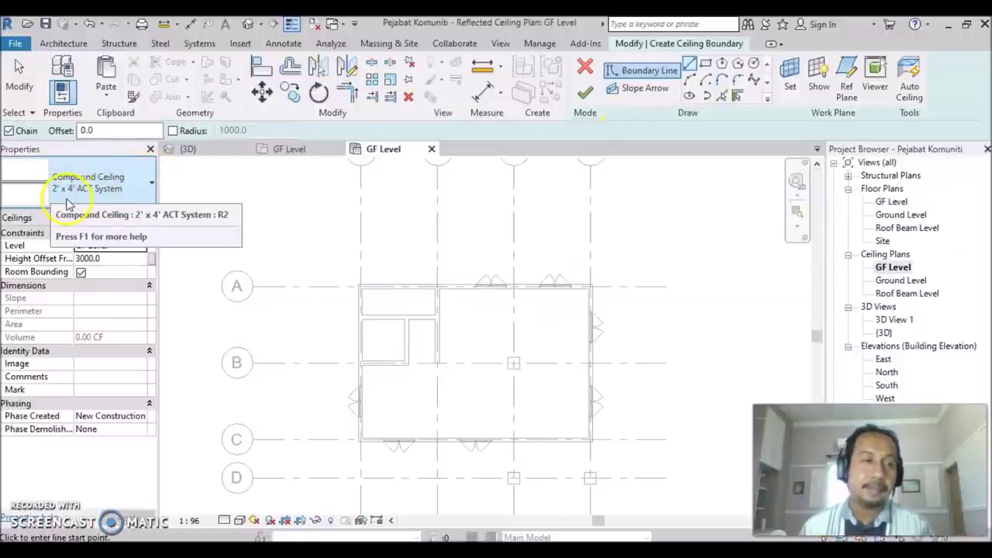
{"action": "left_click", "coordinate": [147, 180]}
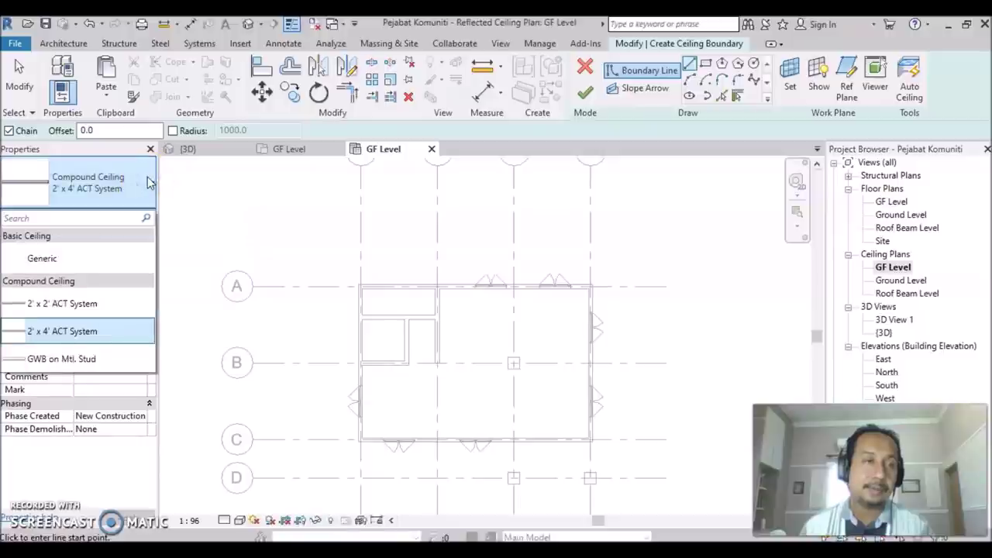
{"action": "left_click", "coordinate": [68, 334]}
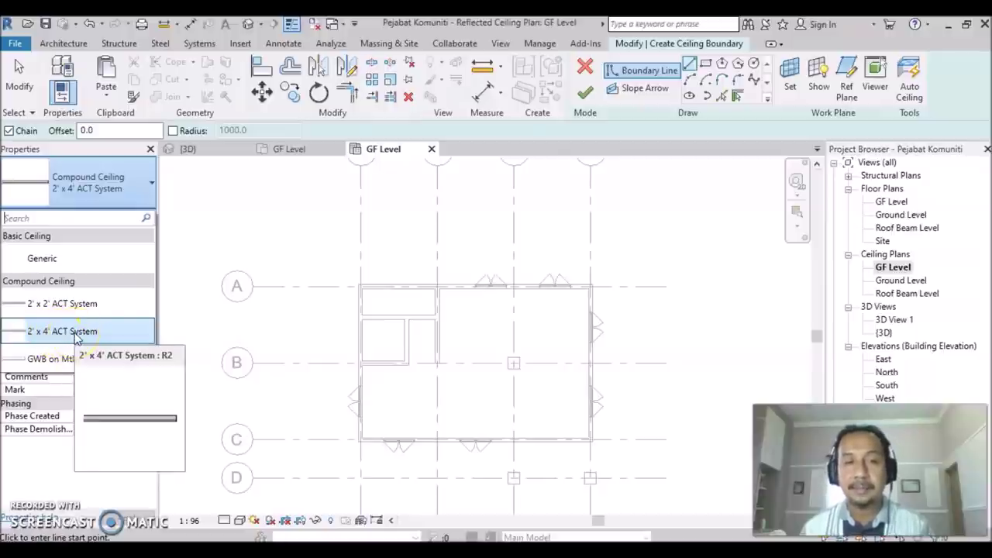
{"action": "left_click", "coordinate": [75, 333]}
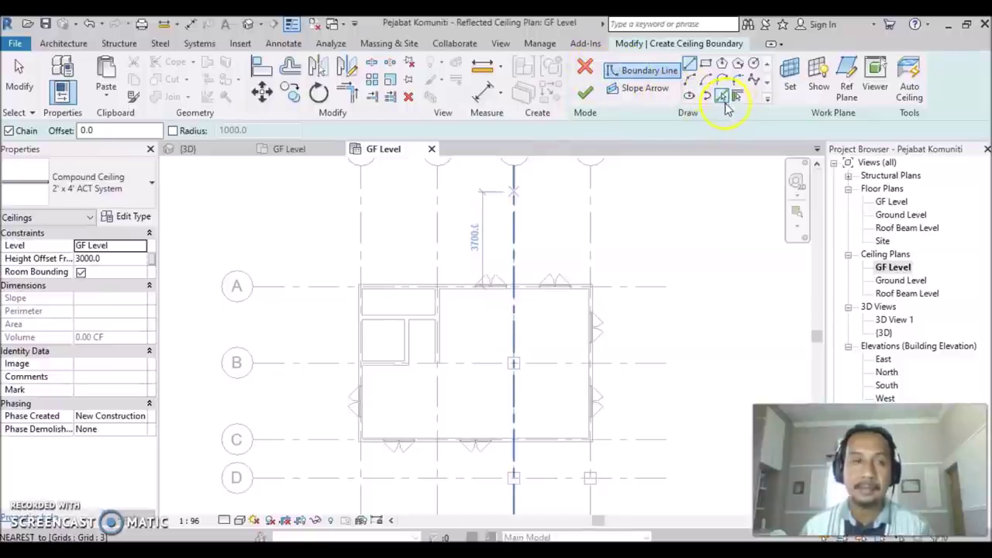
{"action": "left_click", "coordinate": [722, 96]}
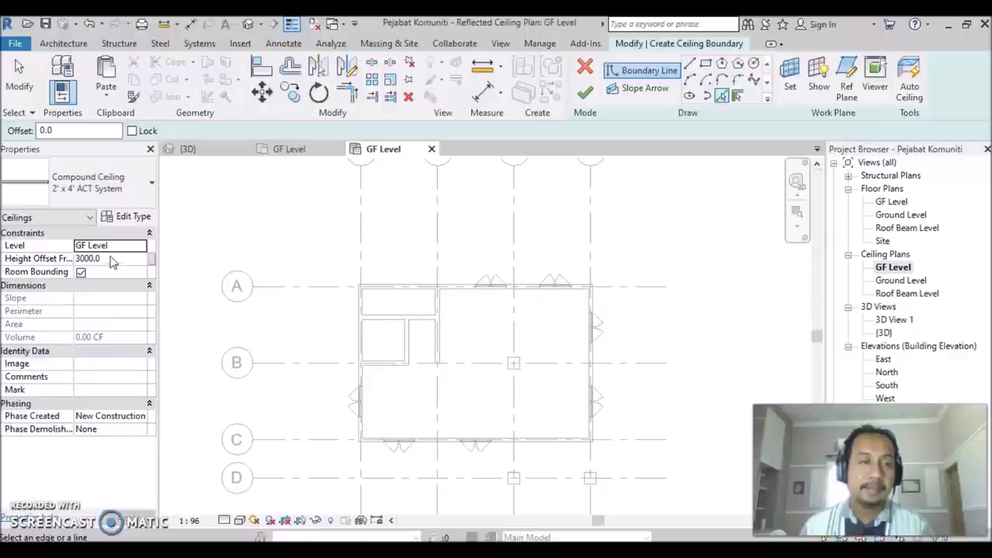
{"action": "double_click", "coordinate": [113, 259]}
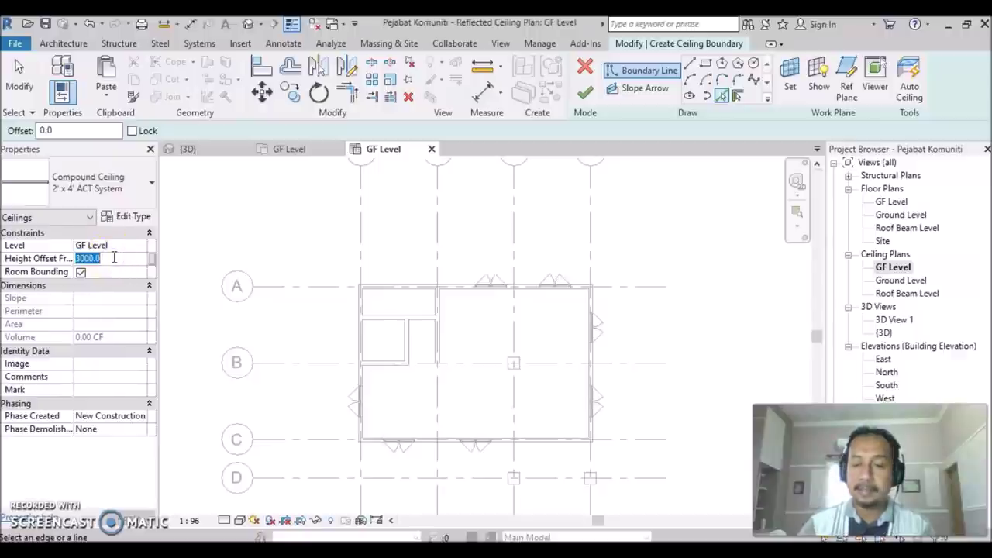
- Set the ceiling's height offset to 2800 and pick the top exterior wall as boundary
{"action": "type", "text": "28"}
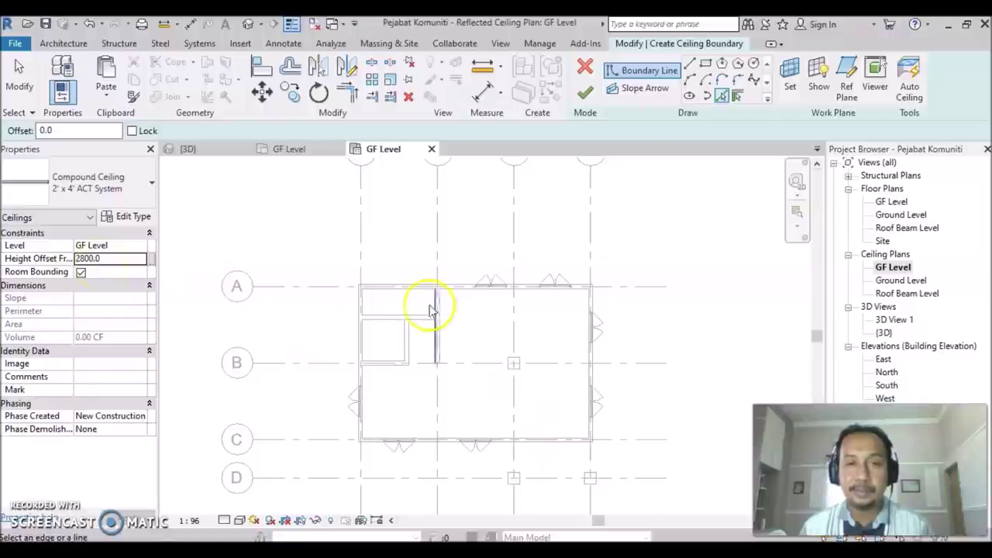
{"action": "left_click", "coordinate": [721, 96]}
{"action": "left_click", "coordinate": [455, 296]}
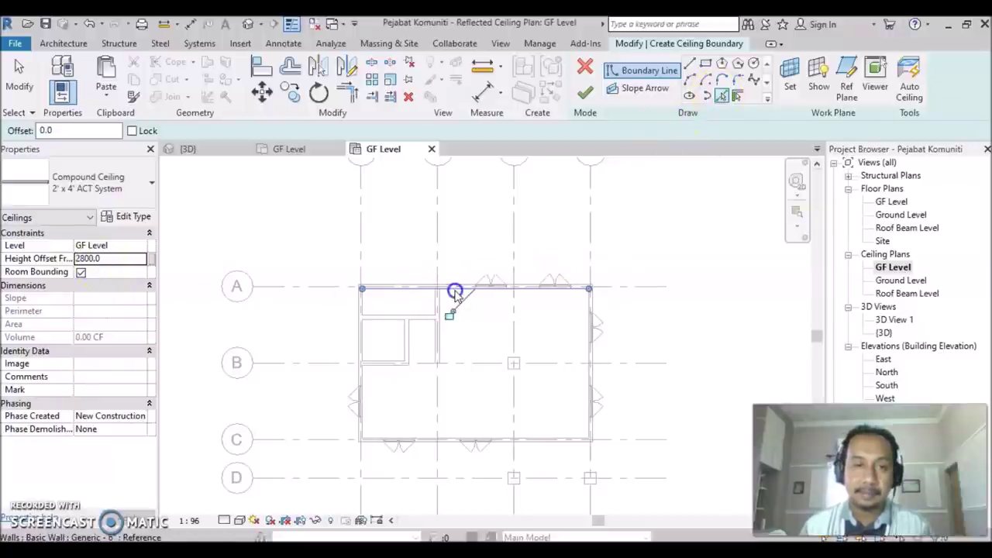
- Pick the right, bottom and left exterior walls and finish the 2' x 4' ACT ceiling
{"action": "scroll", "coordinate": [548, 363], "scroll_direction": "up", "scroll_amount": 2}
{"action": "scroll", "coordinate": [548, 363], "scroll_direction": "up", "scroll_amount": 1}
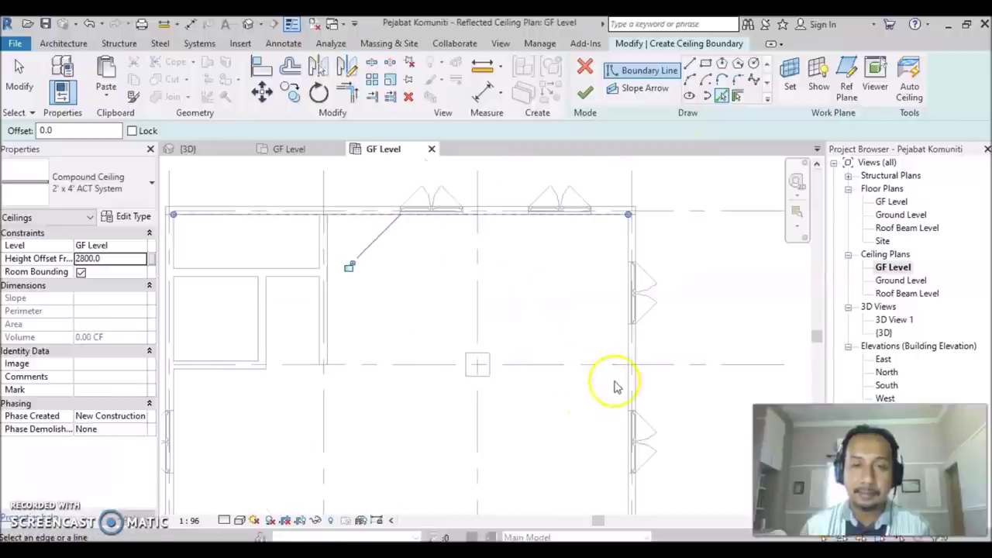
{"action": "left_click", "coordinate": [628, 380]}
{"action": "middle_click_drag", "start_coordinate": [531, 425], "coordinate": [587, 289]}
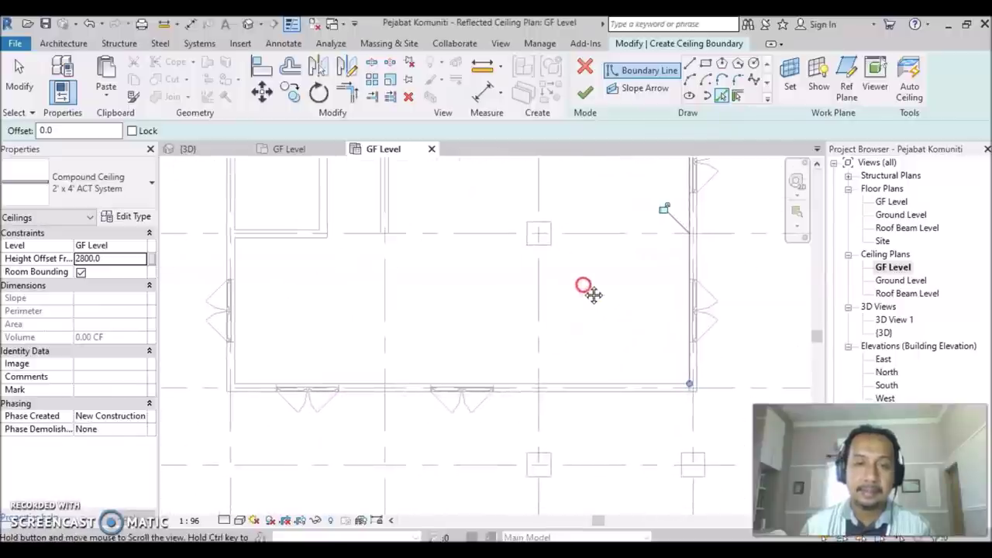
{"action": "left_click", "coordinate": [583, 382]}
{"action": "left_click", "coordinate": [232, 328]}
{"action": "scroll", "coordinate": [361, 326], "scroll_direction": "down", "scroll_amount": 2}
{"action": "scroll", "coordinate": [429, 240], "scroll_direction": "down", "scroll_amount": 1}
{"action": "middle_click_drag", "start_coordinate": [428, 240], "coordinate": [434, 314]}
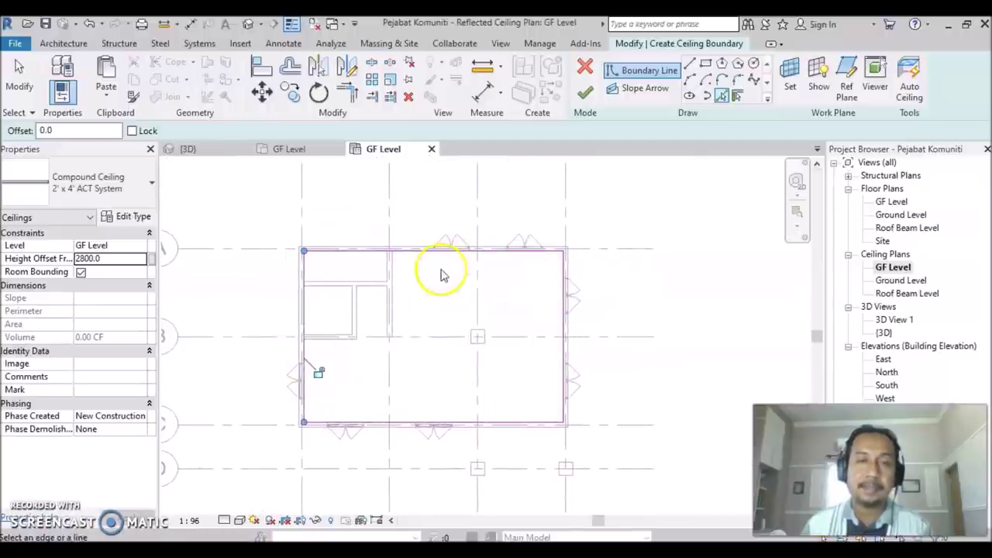
{"action": "left_click", "coordinate": [585, 94]}
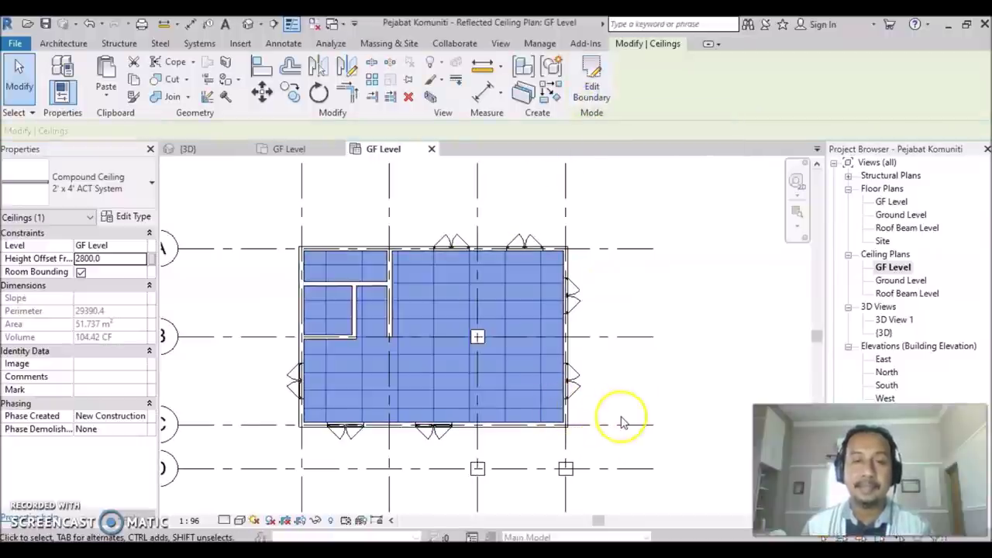
- Inspect the new ACT ceiling in the default 3D view by selecting it
{"action": "scroll", "coordinate": [626, 422], "scroll_direction": "down", "scroll_amount": 1}
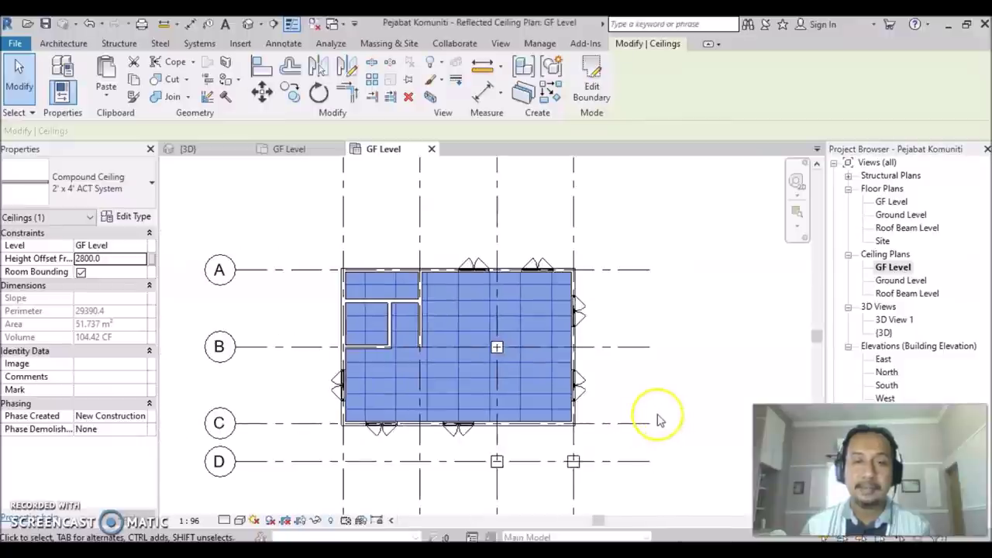
{"action": "left_click", "coordinate": [248, 27]}
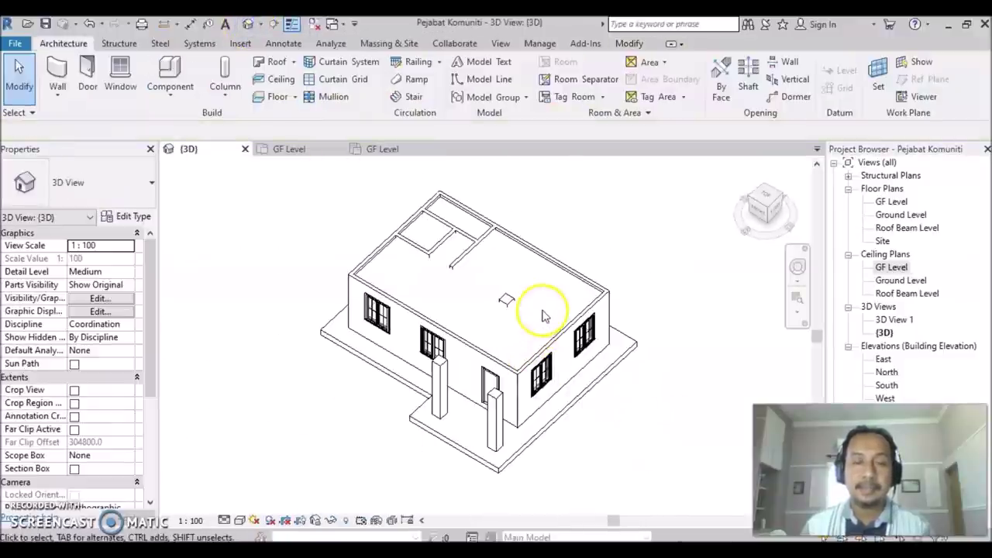
{"action": "left_click", "coordinate": [567, 277]}
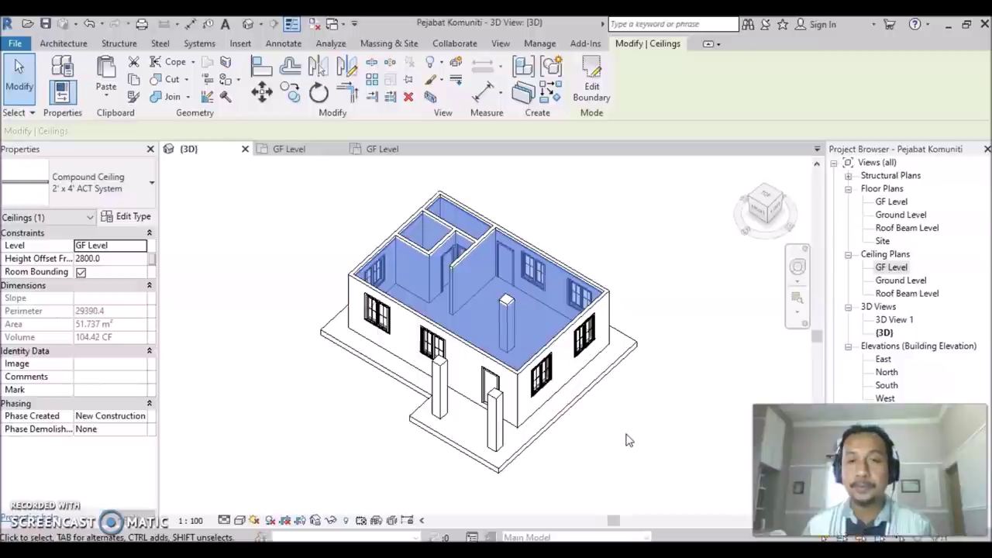
{"action": "left_click", "coordinate": [632, 341]}
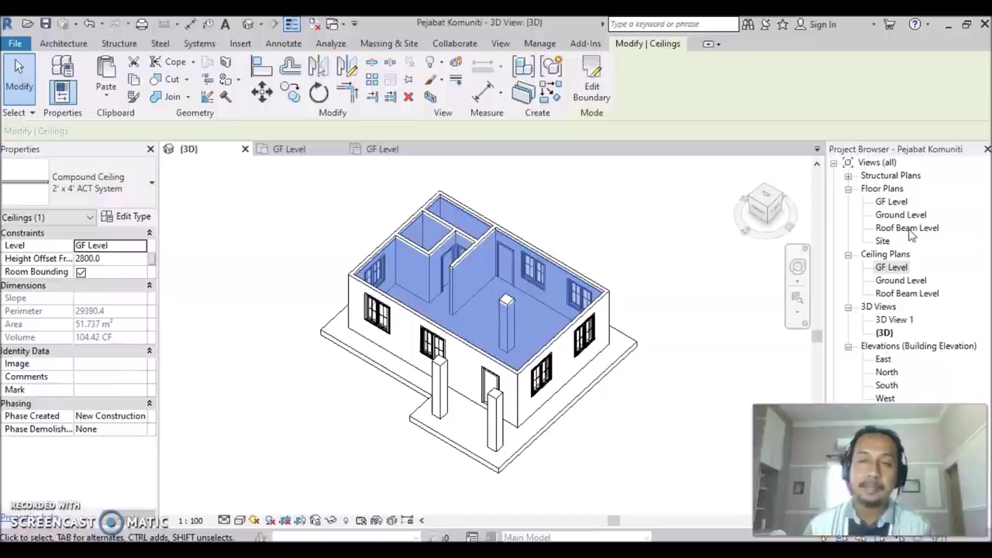
{"action": "double_click", "coordinate": [911, 230]}
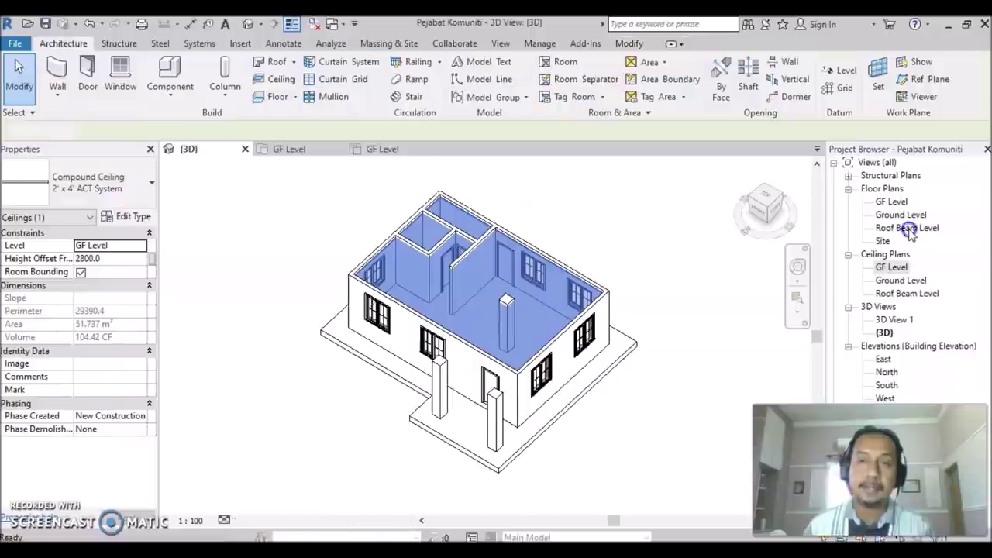
- Frame the Roof Beam Level plan so the building outline and grids A–D, 1–4 show
{"action": "scroll", "coordinate": [496, 346], "scroll_direction": "down", "scroll_amount": 1}
{"action": "left_click", "coordinate": [526, 326]}
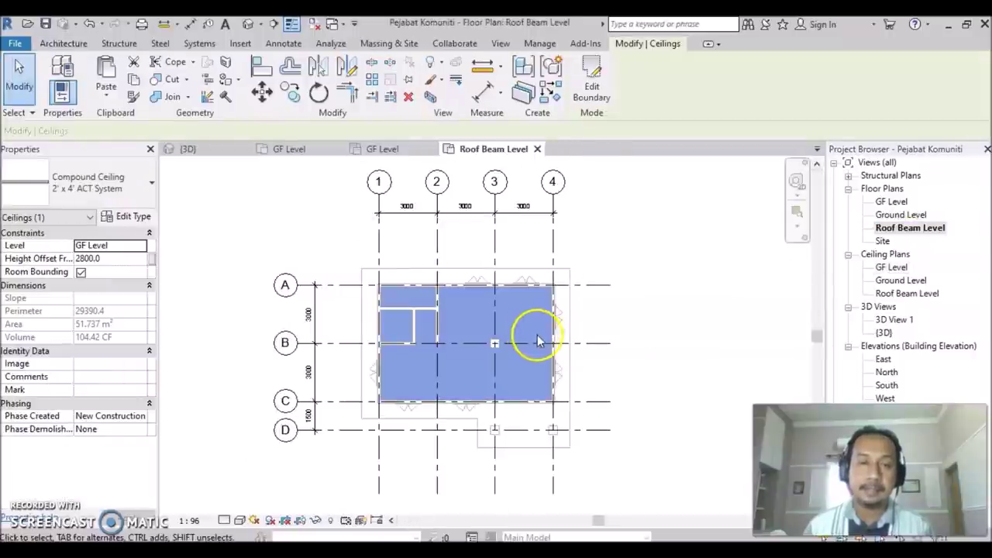
{"action": "left_click", "coordinate": [628, 317]}
{"action": "scroll", "coordinate": [618, 326], "scroll_direction": "up", "scroll_amount": 1}
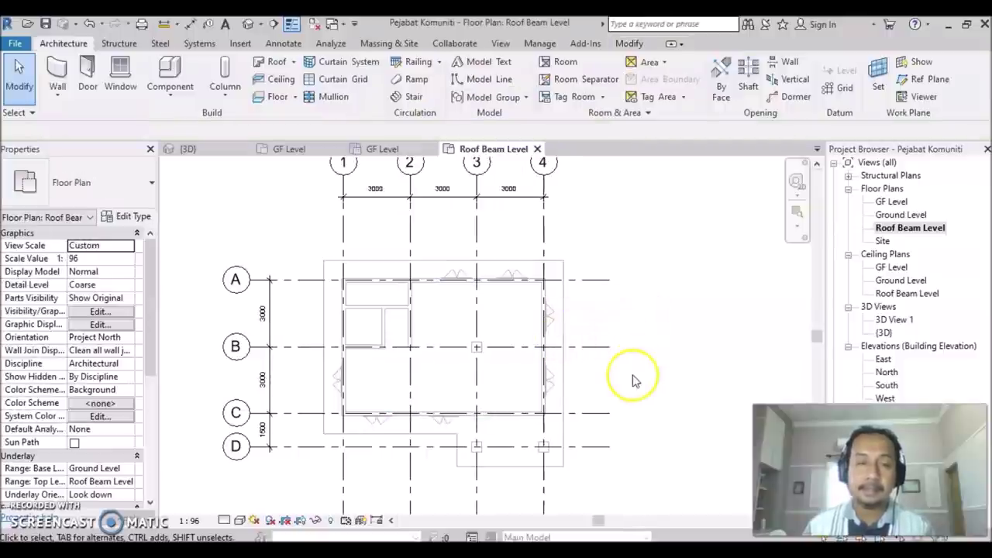
{"action": "mouse_move", "coordinate": [657, 371]}
{"action": "middle_mouse_down"}
{"action": "mouse_move", "coordinate": [698, 364]}
{"action": "mouse_move", "coordinate": [698, 348]}
{"action": "middle_mouse_up"}
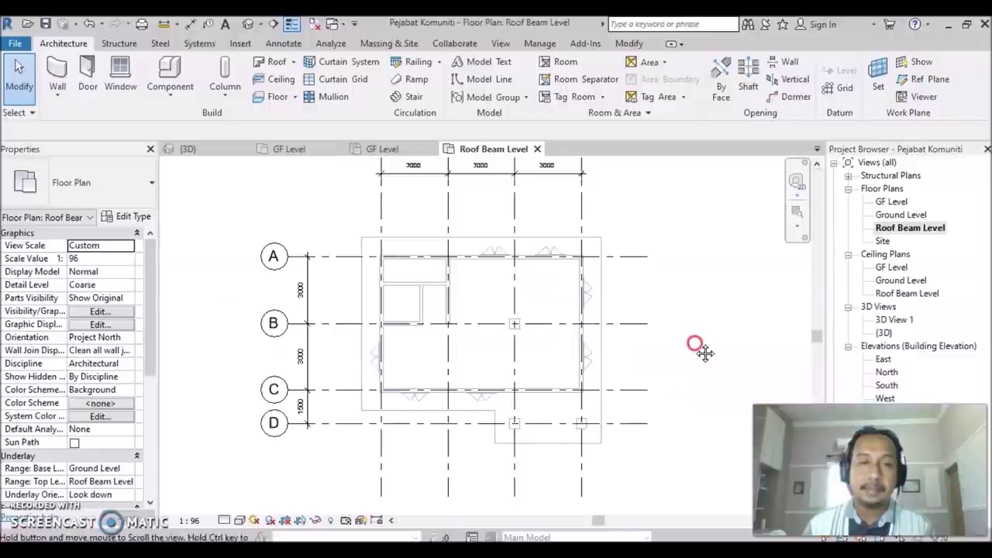
{"action": "scroll", "coordinate": [692, 345], "scroll_direction": "up", "scroll_amount": 1}
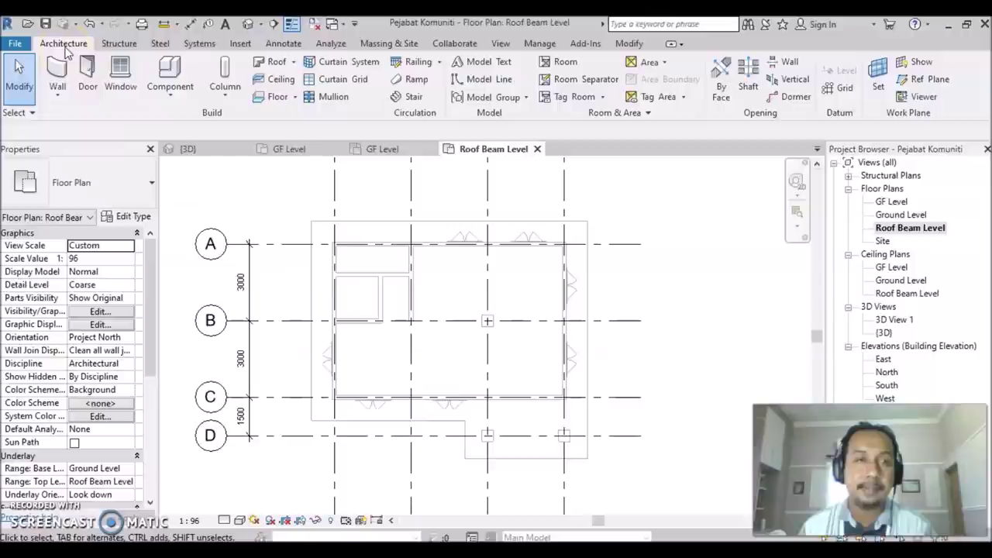
- Start a roof by footprint as Basic Roof Generic - 9" with slope-defining edges, overhang 0.0
{"action": "left_click", "coordinate": [295, 62]}
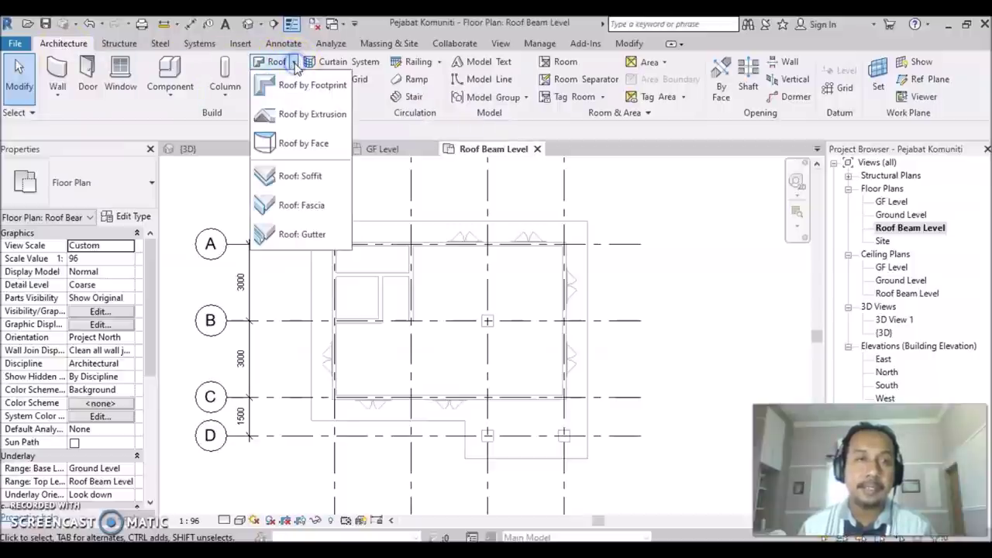
{"action": "left_click", "coordinate": [307, 236]}
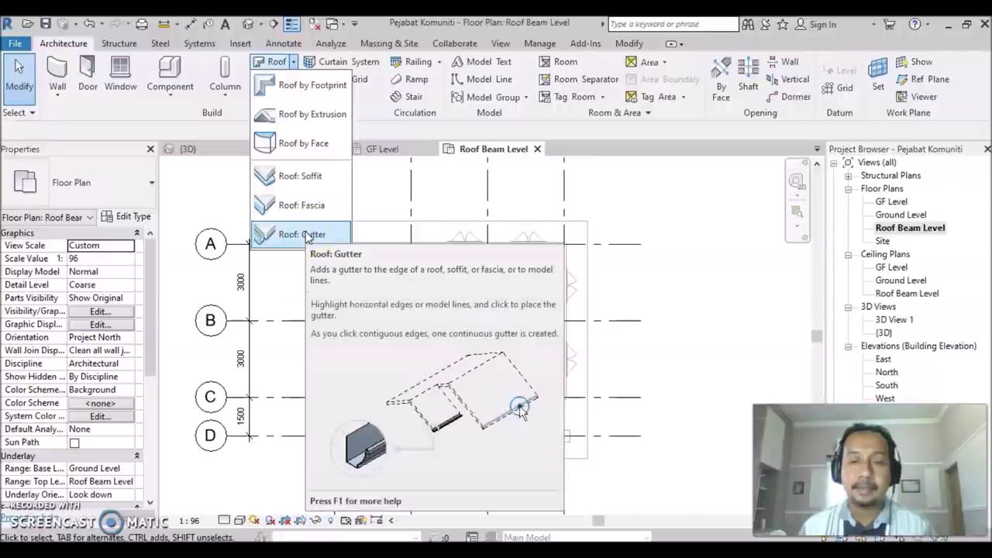
{"action": "left_click", "coordinate": [326, 93]}
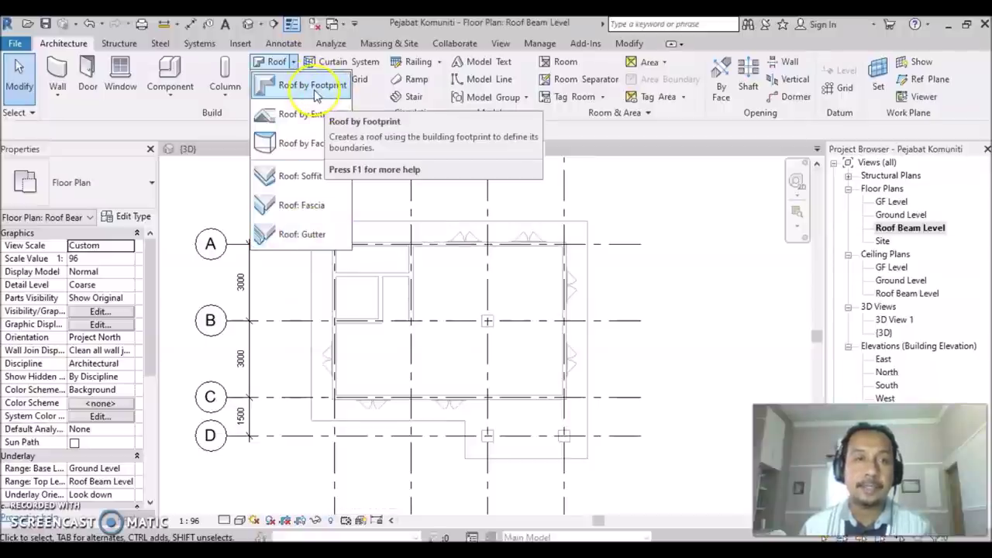
{"action": "left_click", "coordinate": [318, 94]}
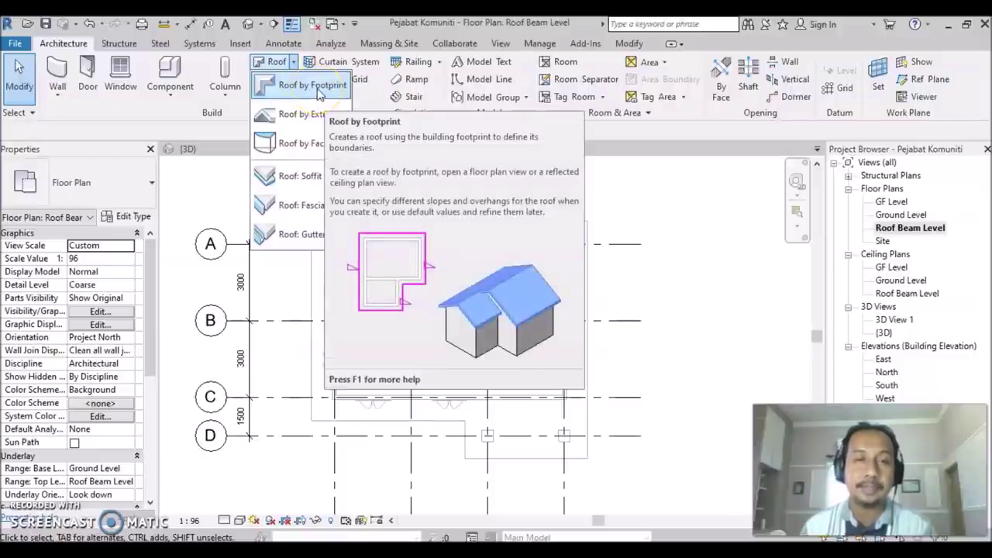
{"action": "left_click", "coordinate": [318, 94]}
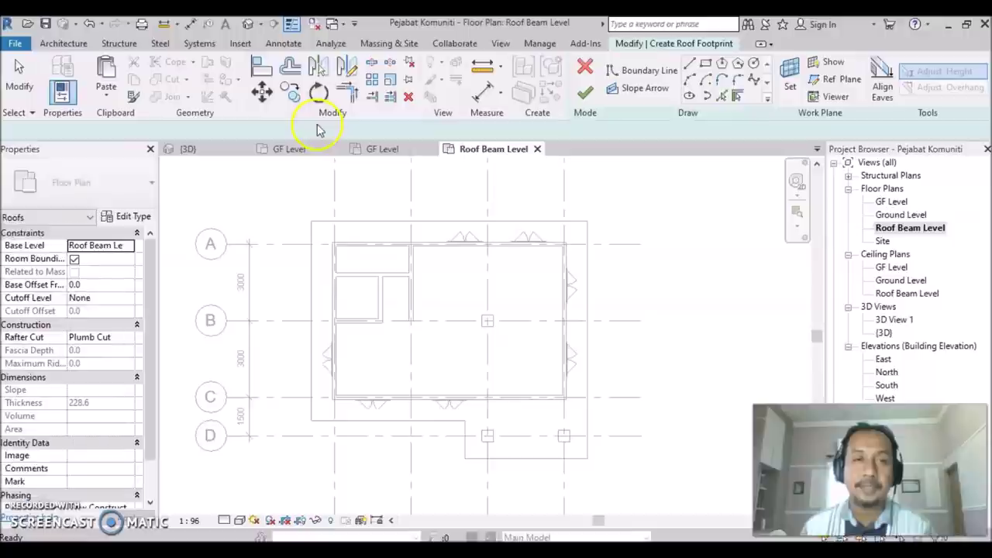
{"action": "left_click", "coordinate": [612, 424]}
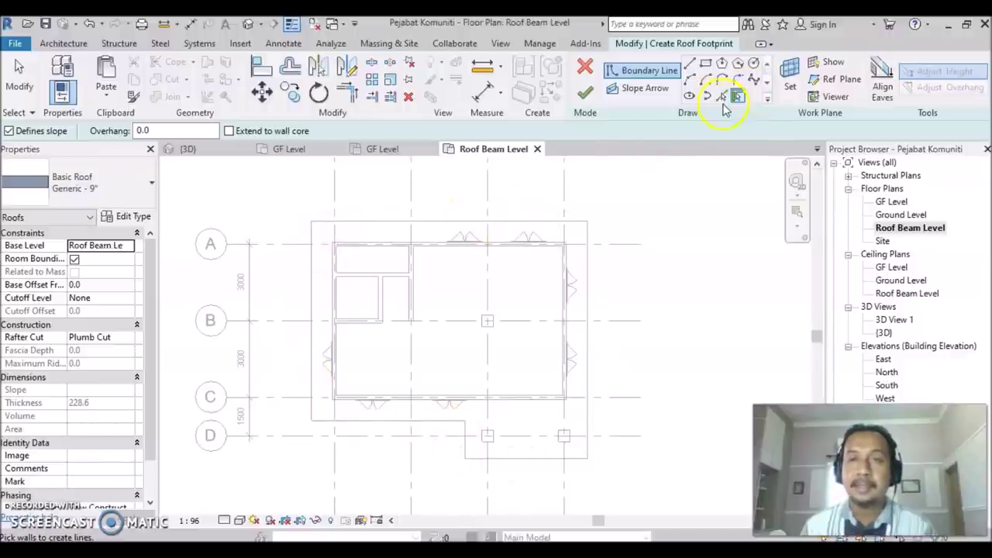
- Pick the top, left, bottom, porch and right walls as roof edges sloped at 36.87°
{"action": "left_click", "coordinate": [721, 99]}
{"action": "left_click", "coordinate": [428, 221]}
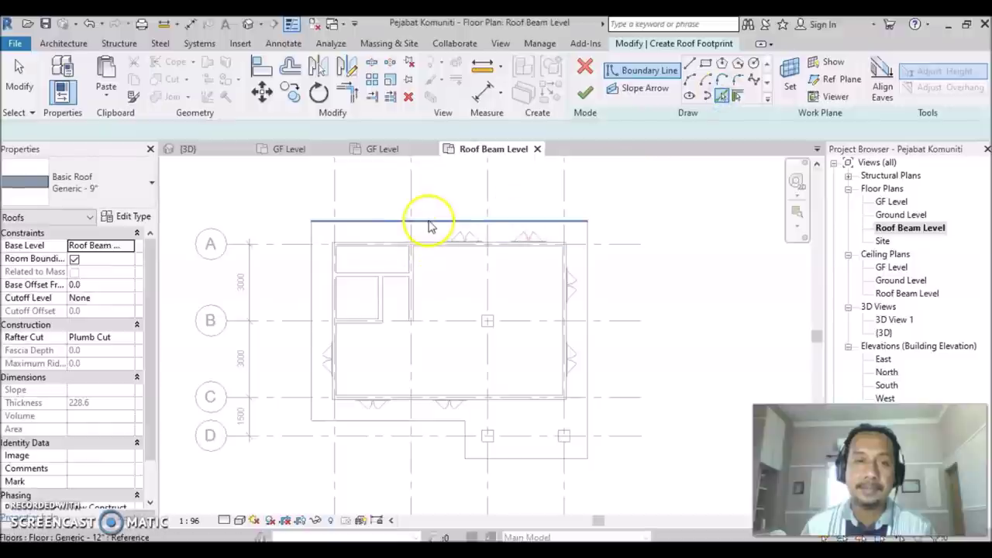
{"action": "left_click", "coordinate": [312, 273]}
{"action": "left_click", "coordinate": [396, 421]}
{"action": "left_click", "coordinate": [465, 448]}
{"action": "left_click", "coordinate": [507, 462]}
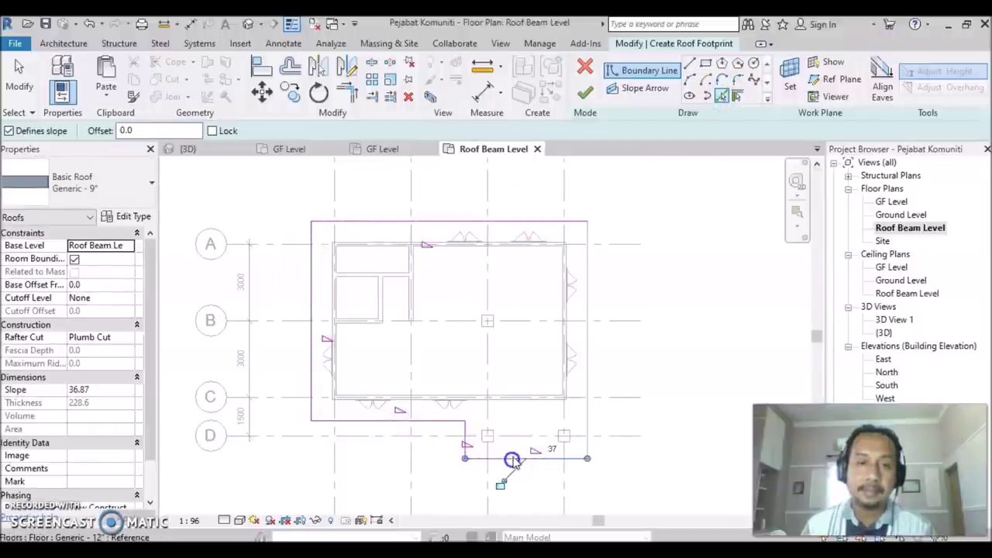
{"action": "left_click", "coordinate": [591, 419]}
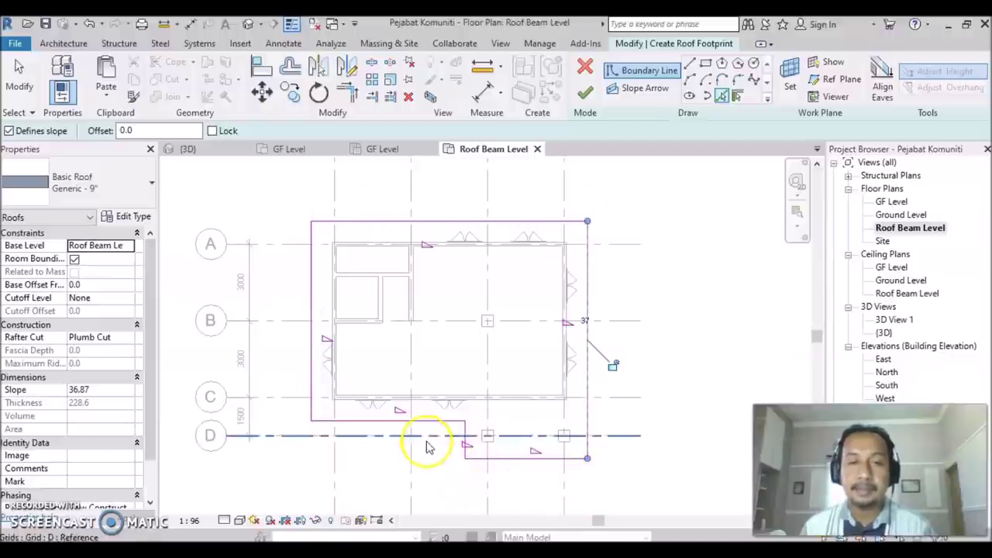
{"action": "left_click", "coordinate": [398, 423]}
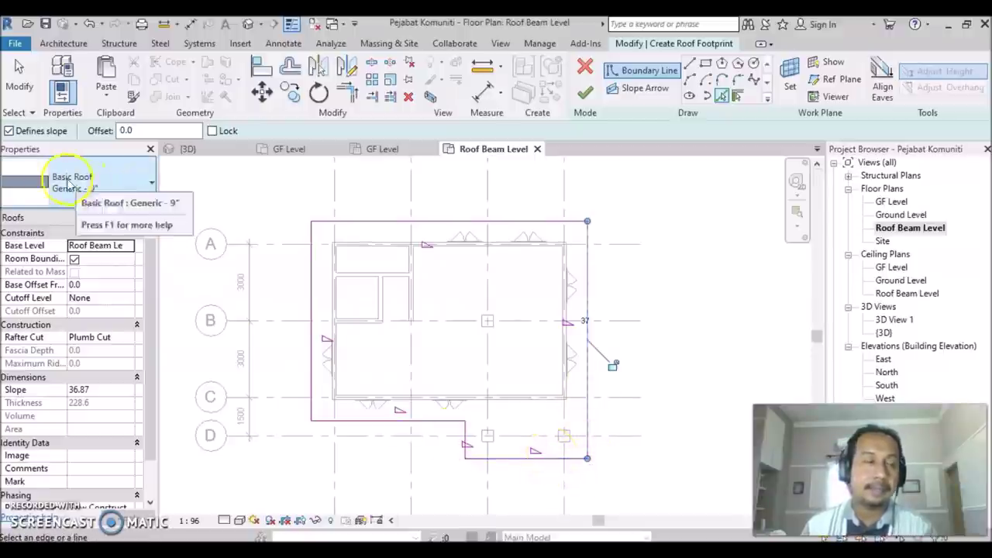
- Confirm Basic Roof Generic - 9" as the roof type
{"action": "left_click", "coordinate": [150, 187]}
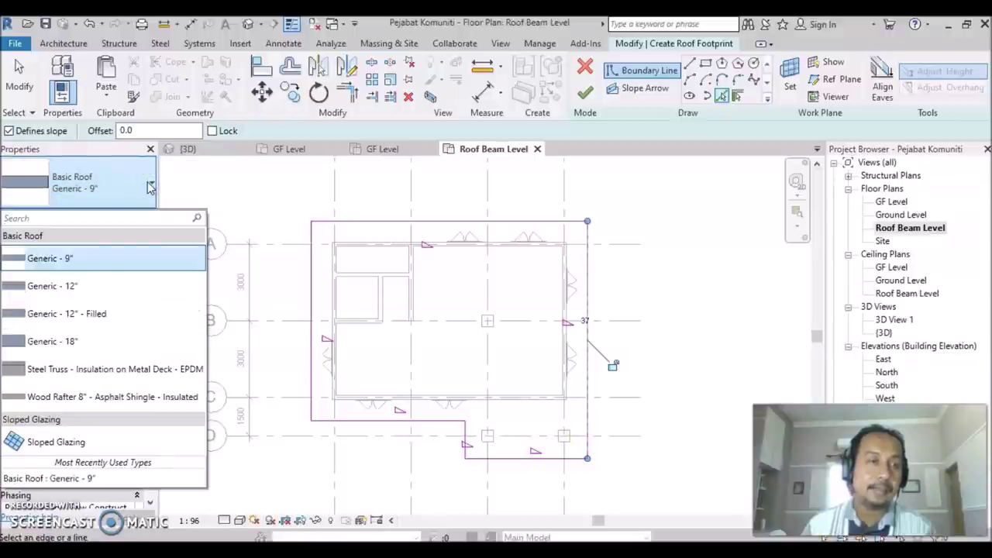
{"action": "left_click", "coordinate": [111, 271]}
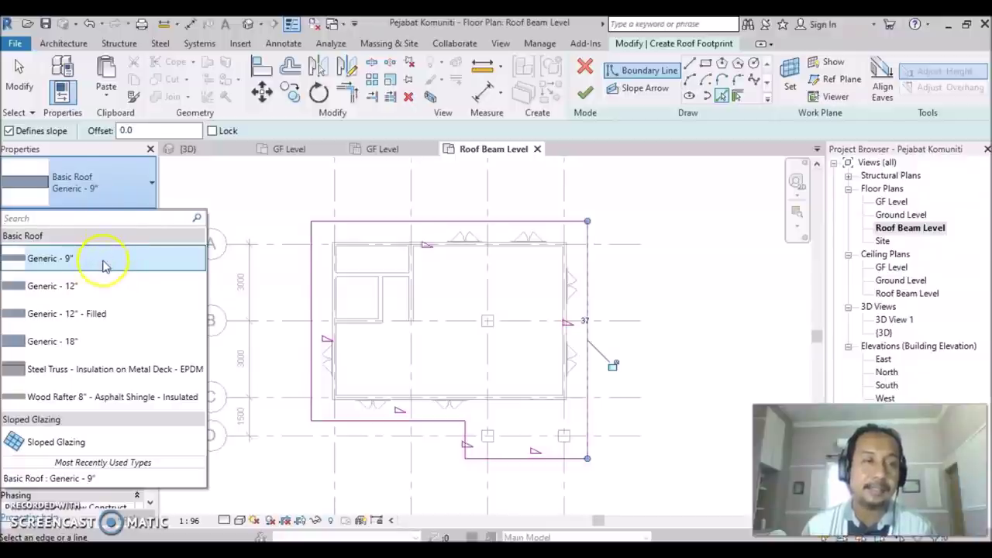
{"action": "left_click", "coordinate": [120, 194]}
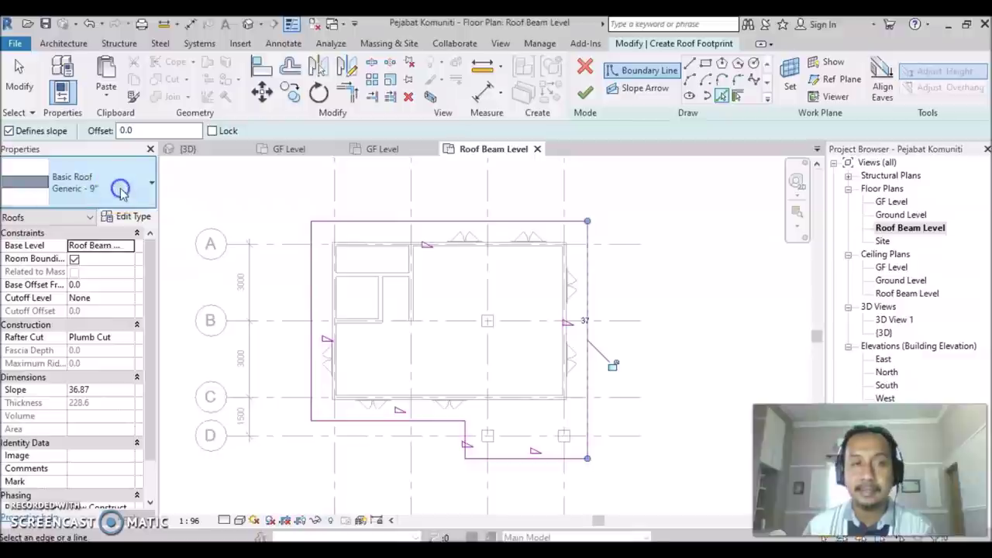
- Finish the roof footprint and orbit the 3D view to inspect the hipped roof and porch
{"action": "left_click", "coordinate": [586, 94]}
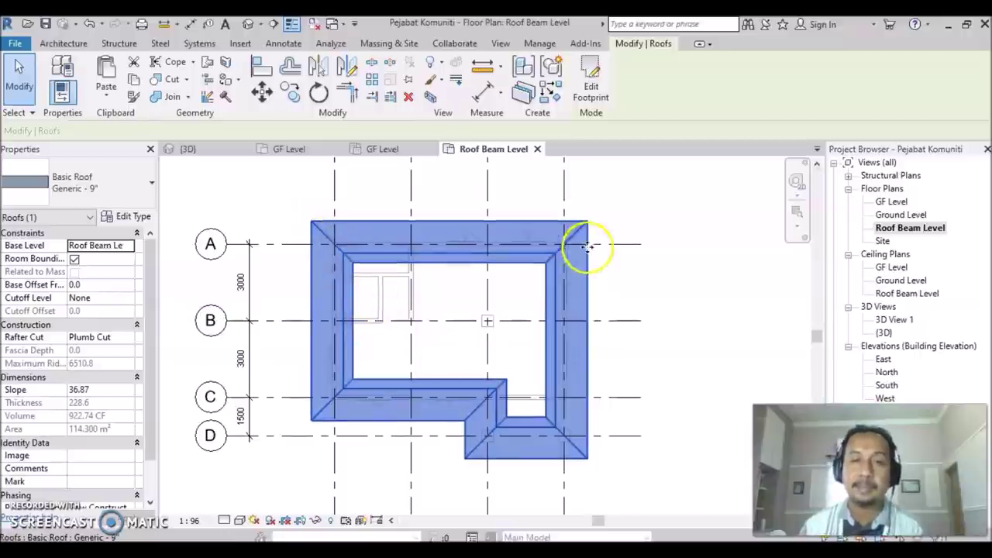
{"action": "left_click", "coordinate": [248, 25]}
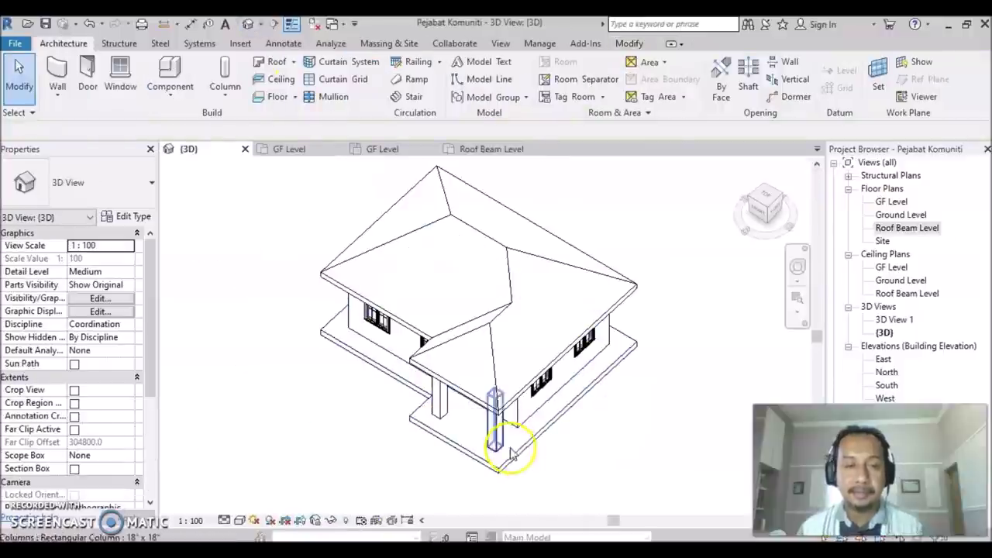
{"action": "mouse_move", "coordinate": [448, 463]}
{"action": "middle_mouse_down", "text": "shift"}
{"action": "mouse_move", "coordinate": [566, 328]}
{"action": "mouse_move", "coordinate": [638, 321]}
{"action": "mouse_move", "coordinate": [576, 348]}
{"action": "mouse_move", "coordinate": [395, 352]}
{"action": "mouse_move", "coordinate": [337, 372]}
{"action": "mouse_move", "coordinate": [394, 421]}
{"action": "mouse_move", "coordinate": [514, 431]}
{"action": "mouse_move", "coordinate": [447, 447]}
{"action": "mouse_move", "coordinate": [372, 445]}
{"action": "middle_mouse_up", "text": "shift"}
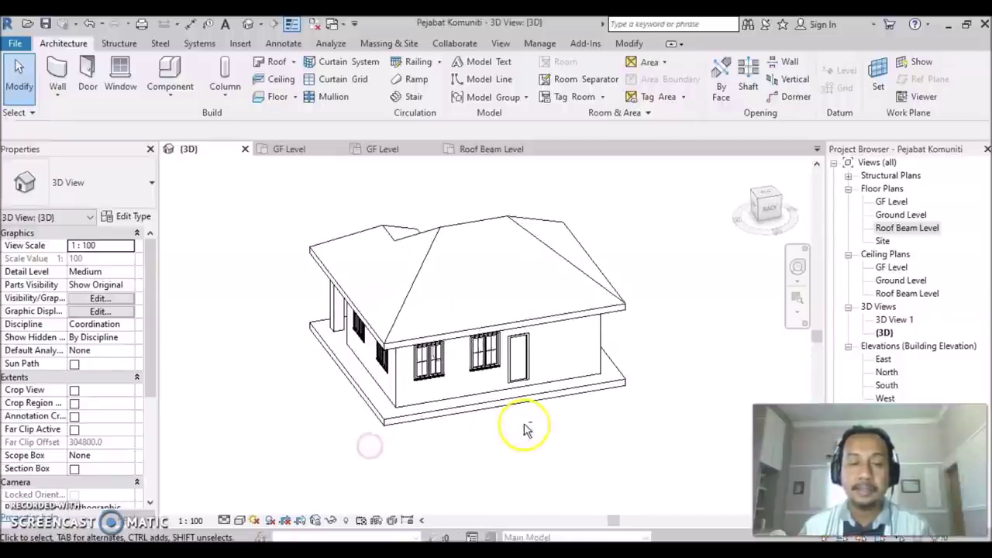
{"action": "mouse_move", "coordinate": [529, 424]}
{"action": "middle_mouse_down", "text": "shift"}
{"action": "mouse_move", "coordinate": [423, 443]}
{"action": "mouse_move", "coordinate": [333, 434]}
{"action": "middle_mouse_up", "text": "shift"}
{"action": "mouse_move", "coordinate": [538, 455]}
{"action": "middle_mouse_down", "text": "shift"}
{"action": "mouse_move", "coordinate": [472, 465]}
{"action": "mouse_move", "coordinate": [404, 445]}
{"action": "middle_mouse_up", "text": "shift"}
{"action": "middle_click_drag", "start_coordinate": [524, 434], "coordinate": [522, 441], "text": "shift"}
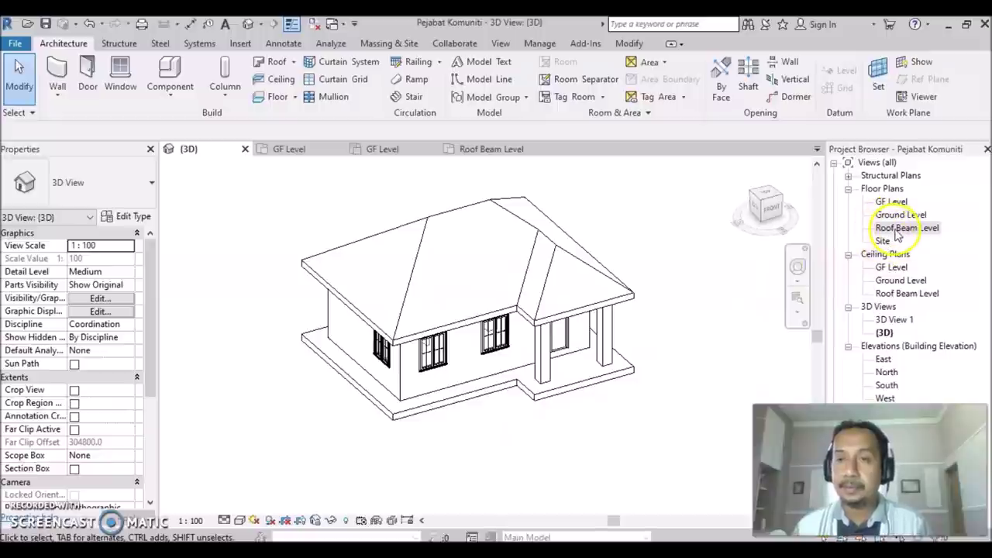
- Select the roof on Roof Beam Level plan and reopen its footprint sketch
{"action": "double_click", "coordinate": [899, 229]}
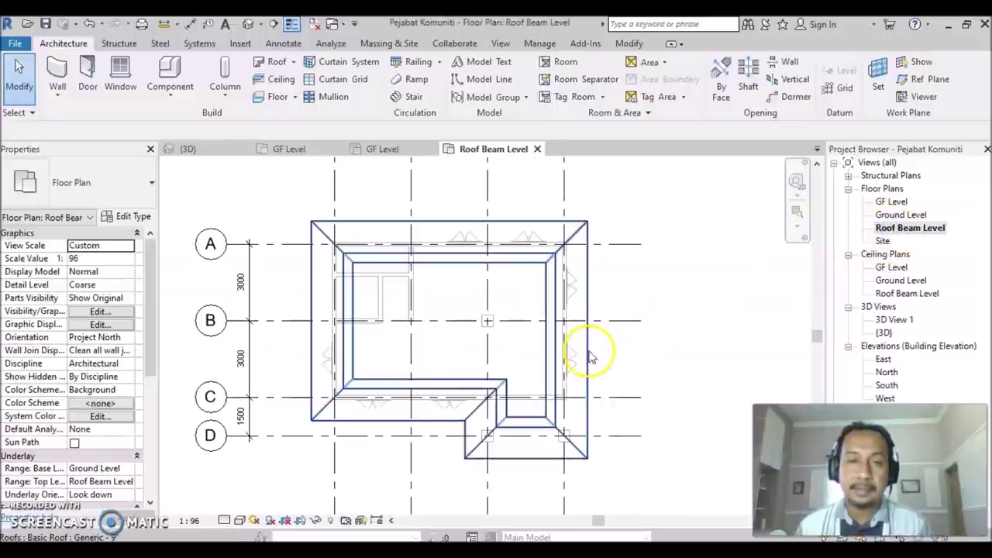
{"action": "mouse_move", "coordinate": [655, 365]}
{"action": "middle_mouse_down"}
{"action": "mouse_move", "coordinate": [692, 370]}
{"action": "mouse_move", "coordinate": [689, 353]}
{"action": "middle_mouse_up"}
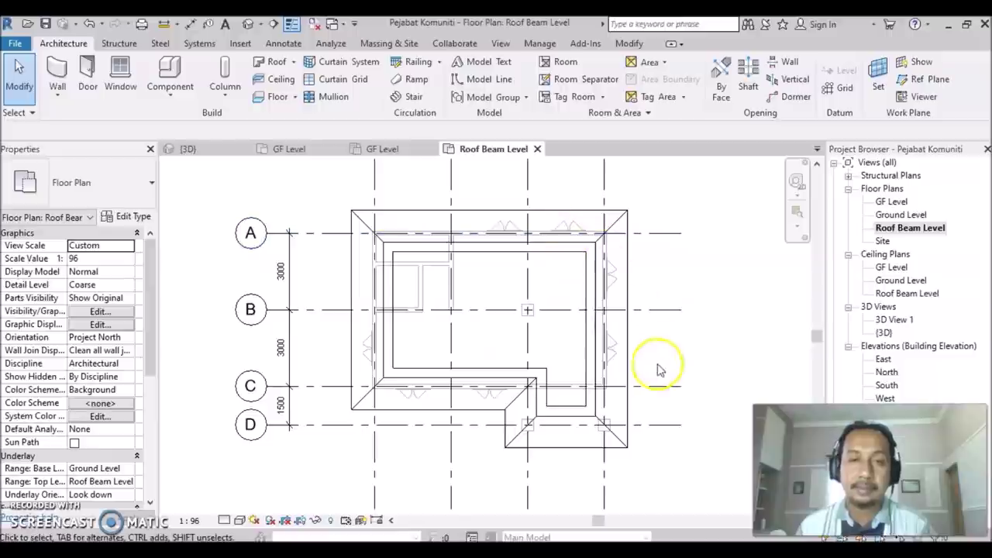
{"action": "left_click", "coordinate": [626, 341]}
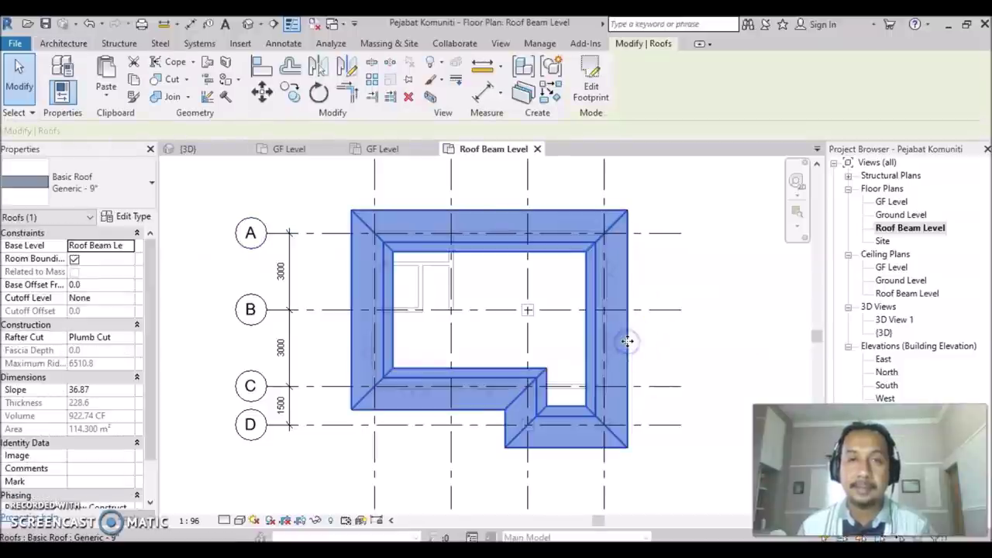
{"action": "left_click", "coordinate": [591, 84]}
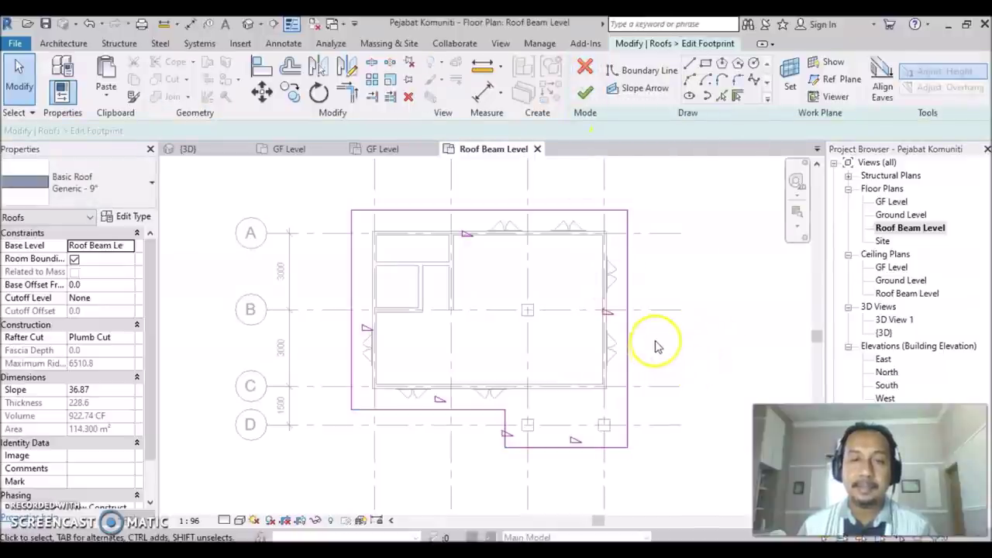
- Uncheck Defines Slope on the porch front edge and finish the roof footprint
{"action": "left_click", "coordinate": [558, 453]}
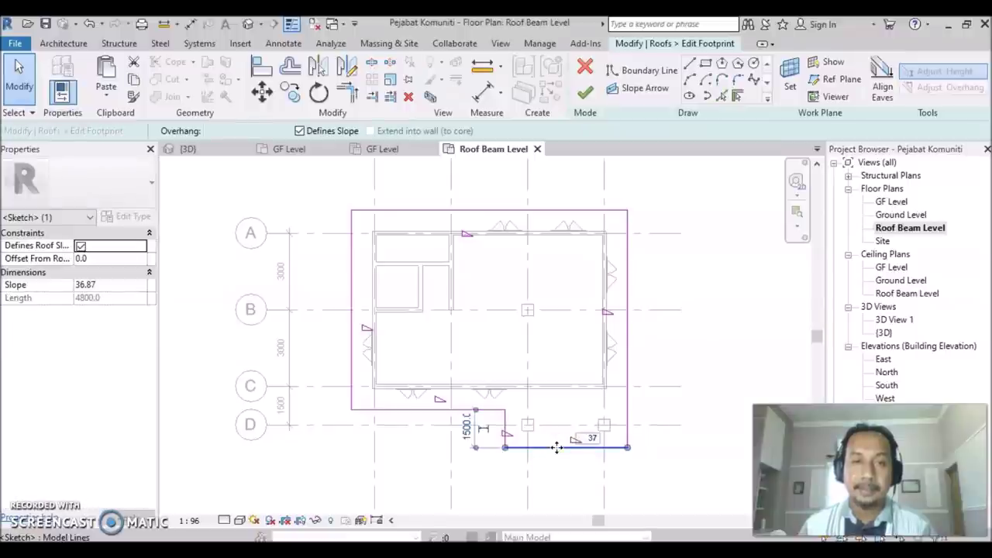
{"action": "left_click", "coordinate": [564, 467]}
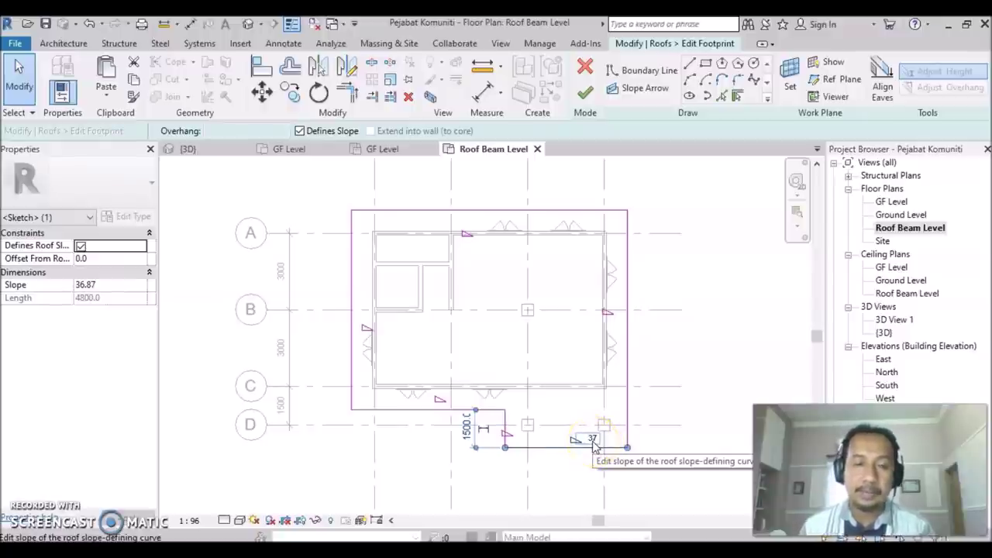
{"action": "left_click", "coordinate": [584, 444]}
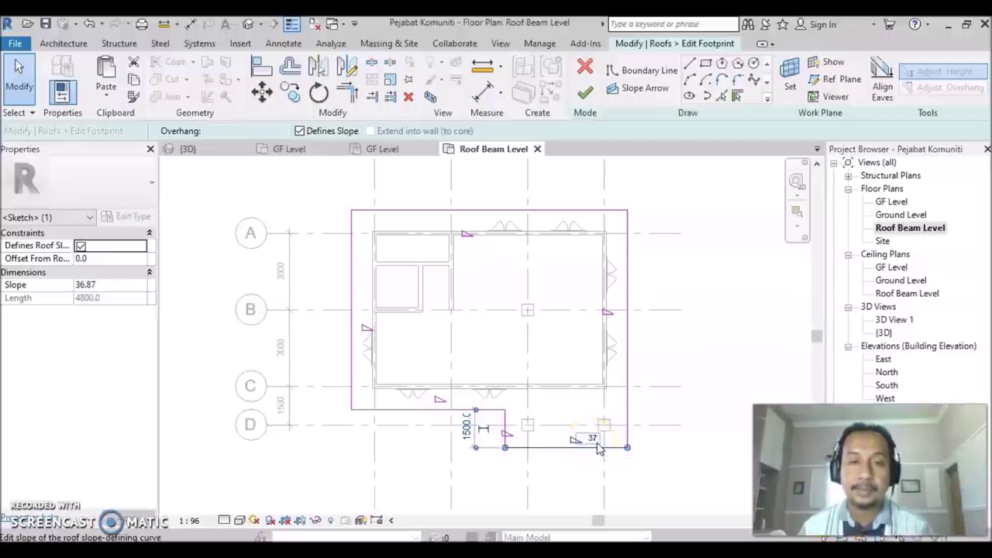
{"action": "left_click", "coordinate": [575, 449]}
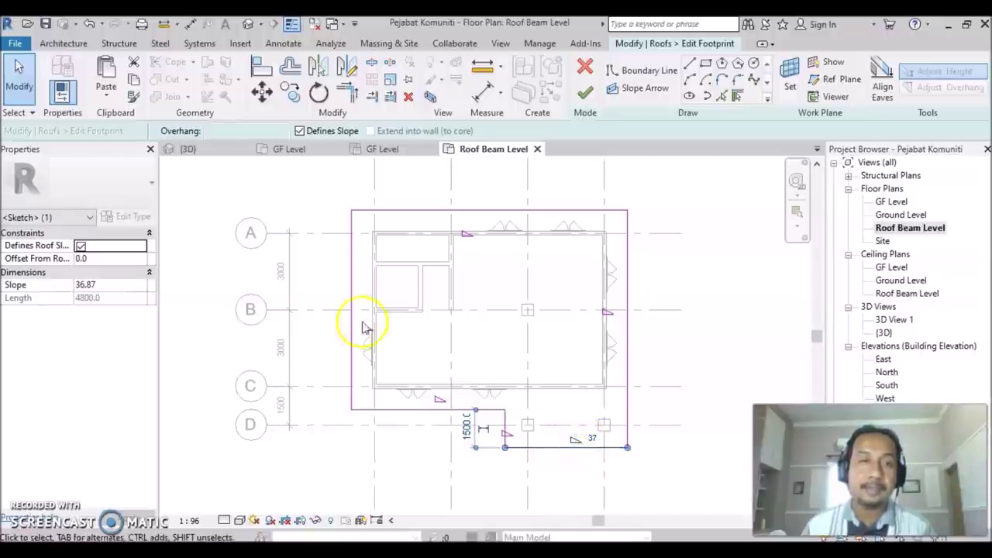
{"action": "left_click", "coordinate": [299, 132]}
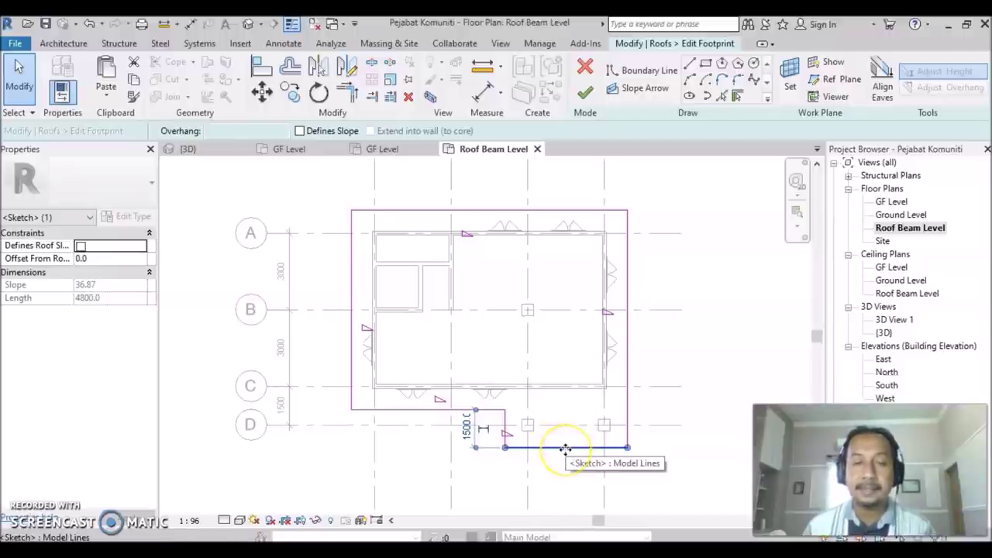
{"action": "left_click", "coordinate": [549, 452]}
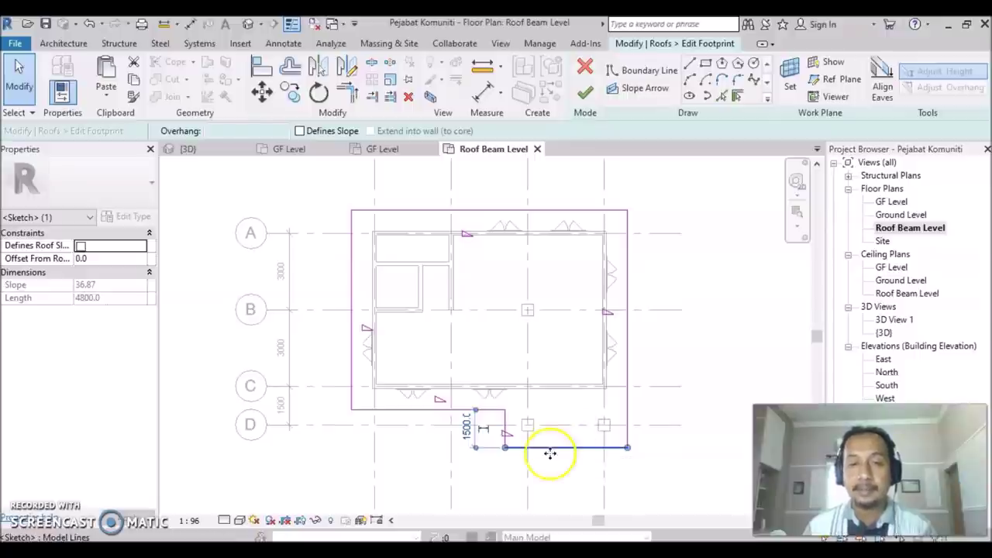
{"action": "left_click", "coordinate": [586, 94]}
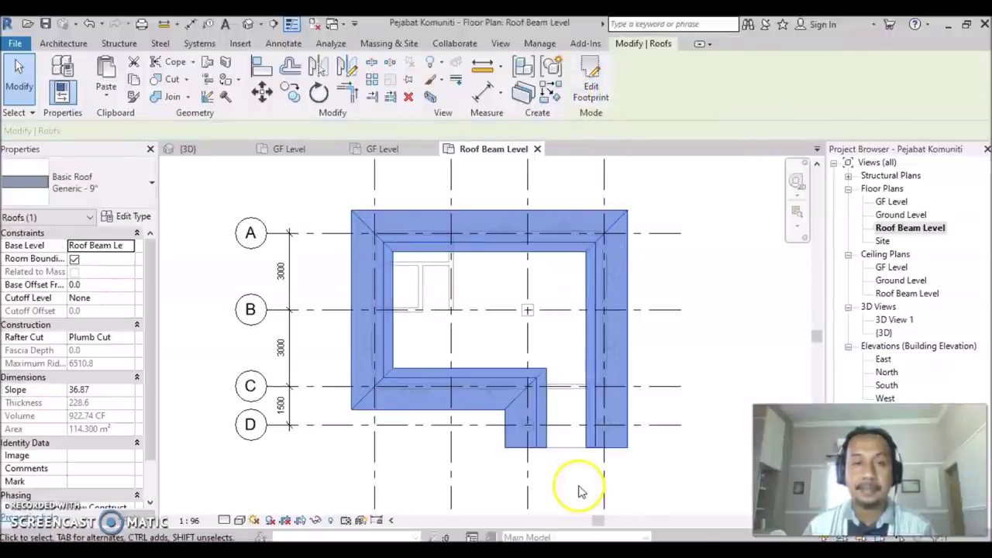
- Return to the 3D view and orbit the house to a higher corner angle
{"action": "left_click", "coordinate": [244, 25]}
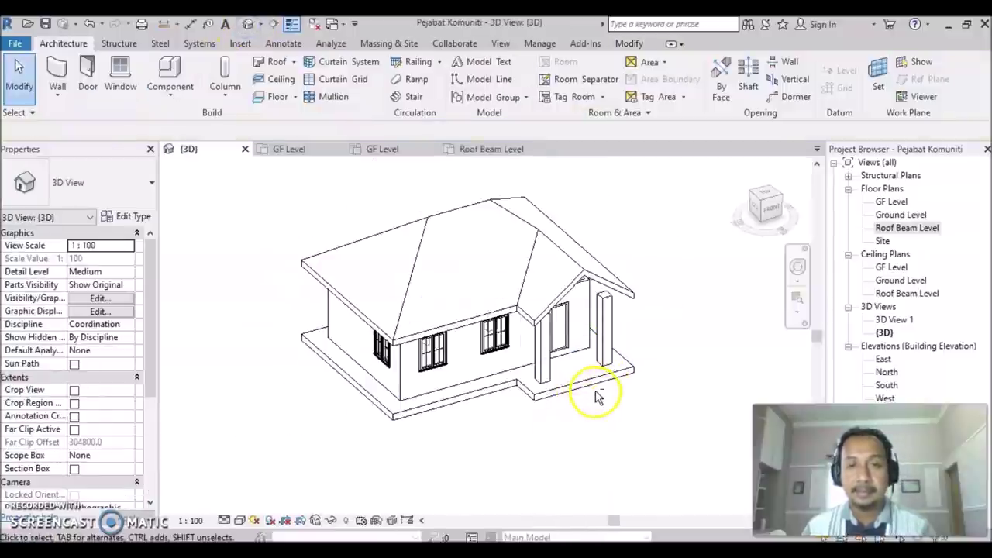
{"action": "mouse_move", "coordinate": [594, 394]}
{"action": "middle_mouse_down", "text": "shift"}
{"action": "mouse_move", "coordinate": [534, 360]}
{"action": "mouse_move", "coordinate": [615, 321]}
{"action": "middle_mouse_up", "text": "shift"}
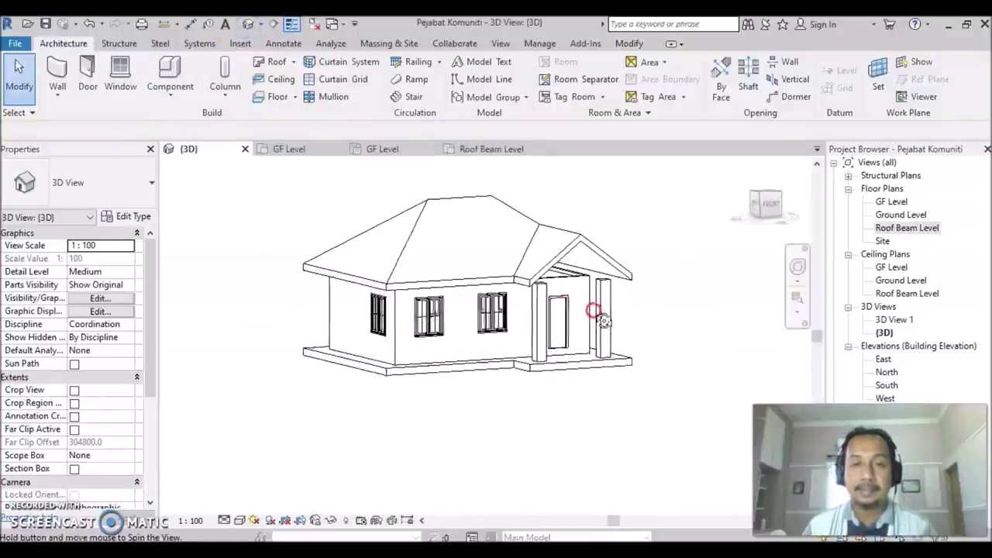
{"action": "mouse_move", "coordinate": [576, 358]}
{"action": "middle_mouse_down", "text": "shift"}
{"action": "mouse_move", "coordinate": [516, 383]}
{"action": "mouse_move", "coordinate": [594, 388]}
{"action": "mouse_move", "coordinate": [527, 412]}
{"action": "mouse_move", "coordinate": [535, 443]}
{"action": "middle_mouse_up", "text": "shift"}
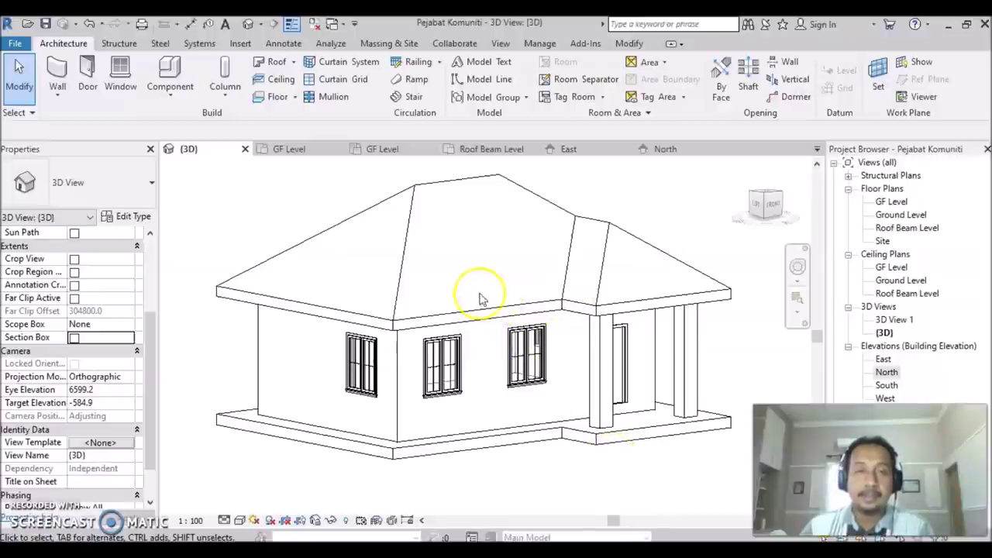
- Reopen the default 3D view and orbit to a front-left view of the house and porch
{"action": "left_click", "coordinate": [247, 25]}
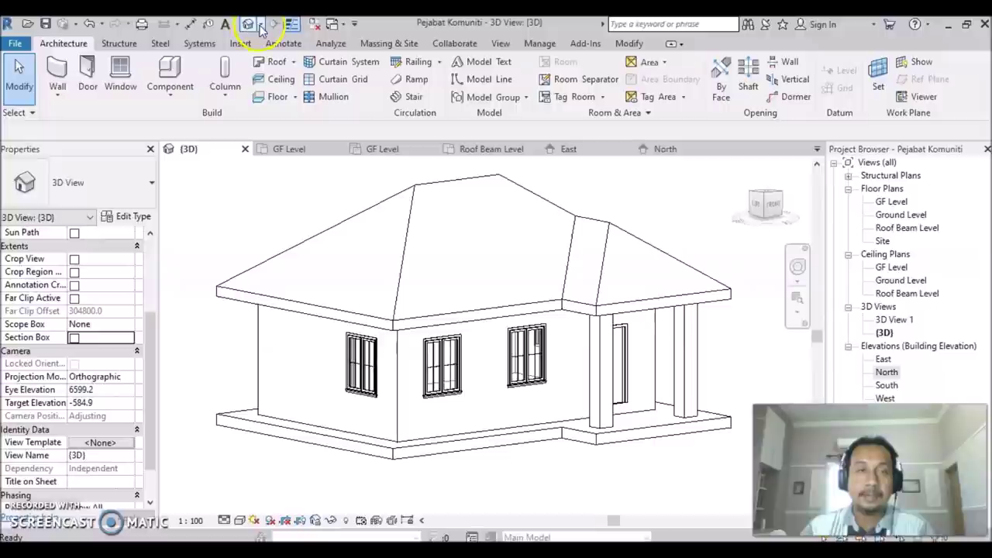
{"action": "left_click", "coordinate": [260, 25]}
{"action": "left_click", "coordinate": [248, 36]}
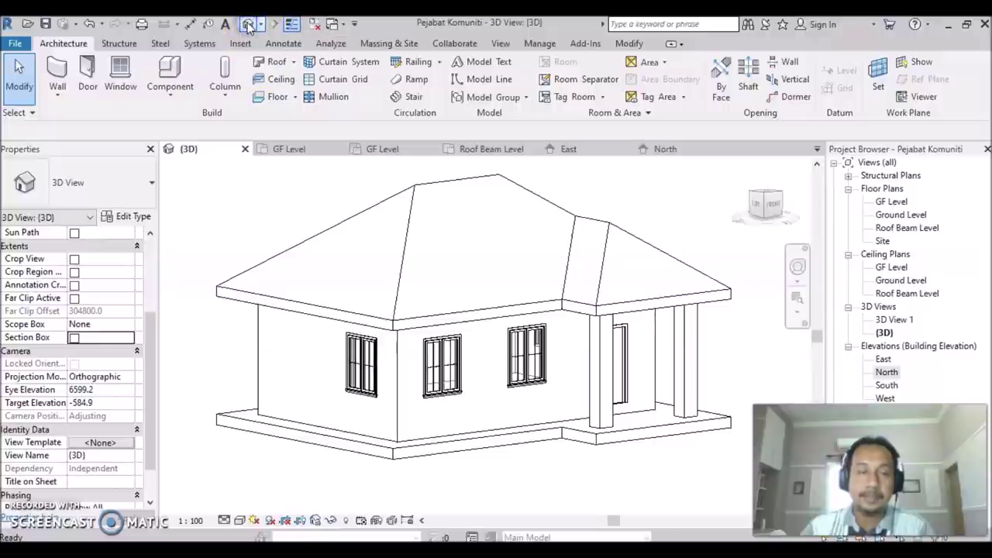
{"action": "mouse_move", "coordinate": [500, 388]}
{"action": "middle_mouse_down", "text": "shift"}
{"action": "mouse_move", "coordinate": [377, 405]}
{"action": "mouse_move", "coordinate": [372, 394]}
{"action": "mouse_move", "coordinate": [436, 399]}
{"action": "mouse_move", "coordinate": [419, 419]}
{"action": "mouse_move", "coordinate": [321, 403]}
{"action": "mouse_move", "coordinate": [427, 377]}
{"action": "mouse_move", "coordinate": [349, 417]}
{"action": "mouse_move", "coordinate": [284, 398]}
{"action": "middle_mouse_up", "text": "shift"}
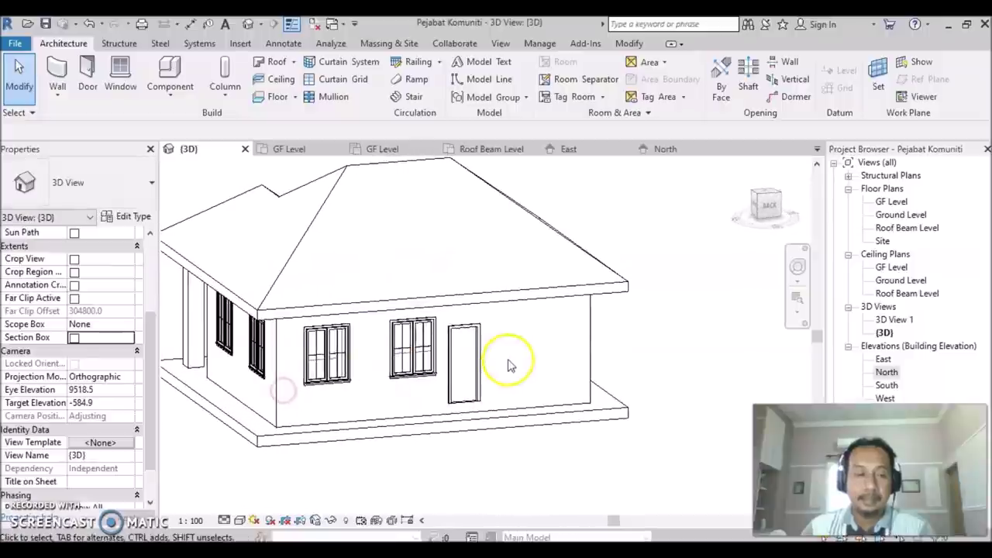
{"action": "middle_click_drag", "start_coordinate": [421, 360], "coordinate": [526, 396]}
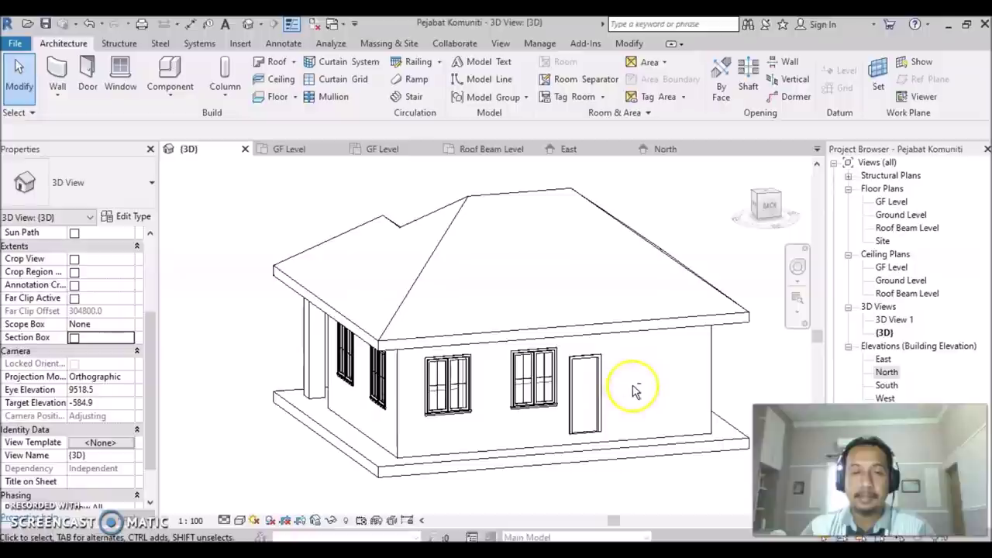
{"action": "mouse_move", "coordinate": [638, 390]}
{"action": "middle_mouse_down", "text": "shift"}
{"action": "mouse_move", "coordinate": [472, 398]}
{"action": "mouse_move", "coordinate": [417, 385]}
{"action": "middle_mouse_up", "text": "shift"}
{"action": "left_click", "coordinate": [540, 375]}
{"action": "middle_click_drag", "start_coordinate": [592, 350], "coordinate": [472, 355], "text": "shift"}
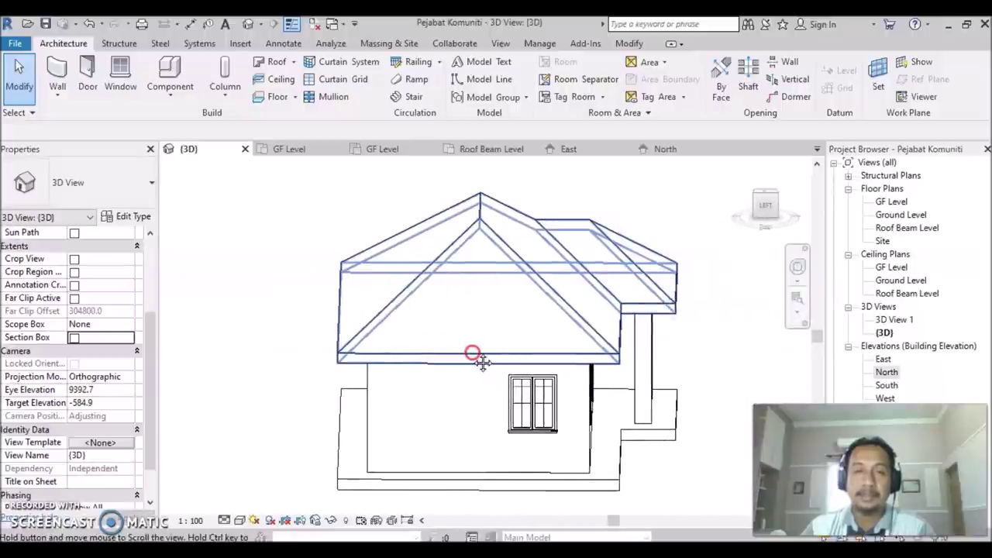
{"action": "mouse_move", "coordinate": [665, 372]}
{"action": "middle_mouse_down", "text": "shift"}
{"action": "mouse_move", "coordinate": [505, 372]}
{"action": "mouse_move", "coordinate": [532, 348]}
{"action": "middle_mouse_up", "text": "shift"}
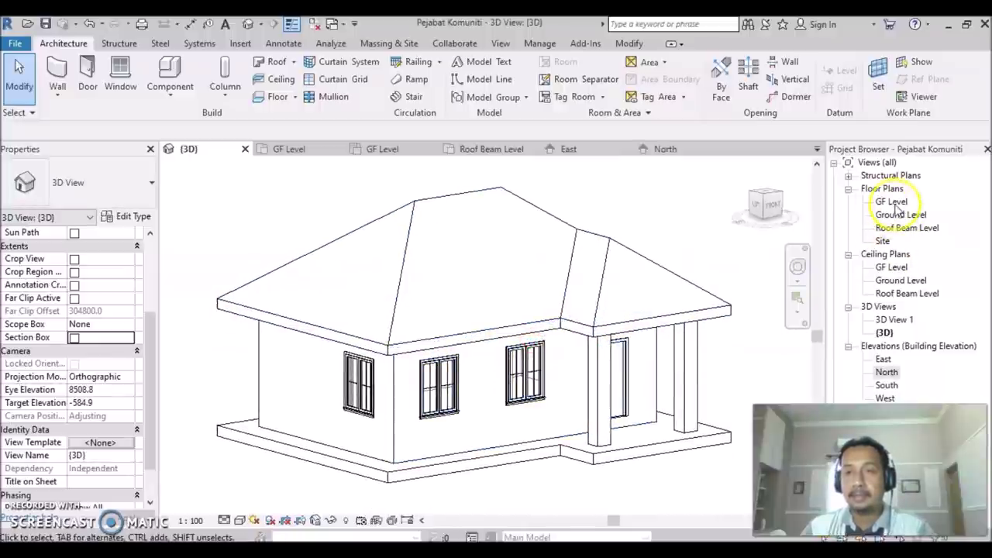
- Open the GF Level floor plan, nudge it right, then open the GF Level ceiling plan
{"action": "double_click", "coordinate": [892, 202]}
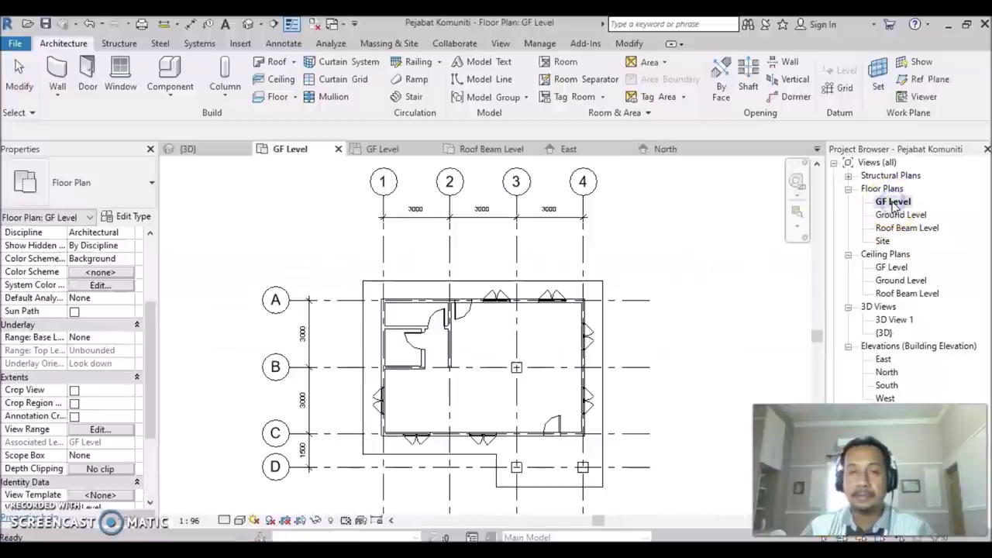
{"action": "middle_click_drag", "start_coordinate": [653, 359], "coordinate": [668, 359]}
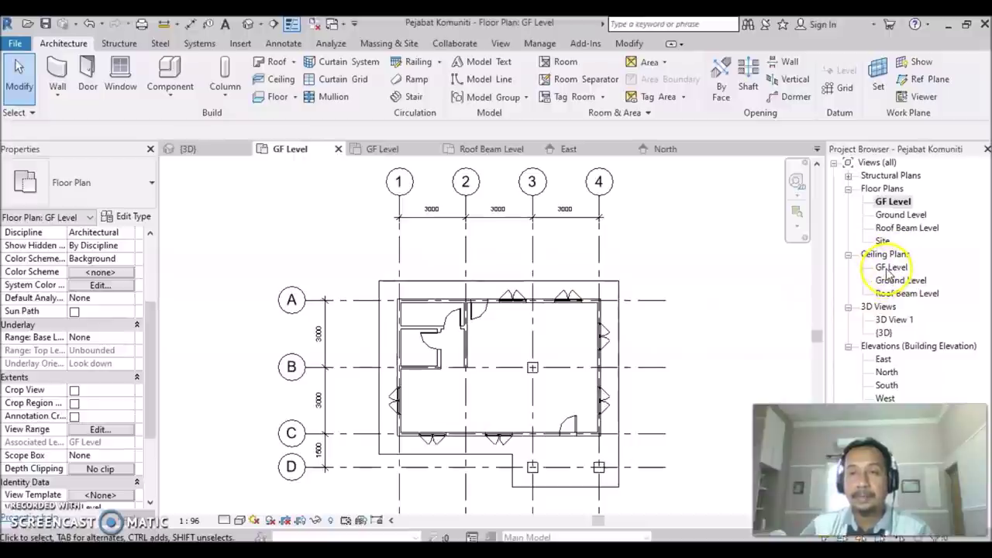
{"action": "double_click", "coordinate": [891, 268]}
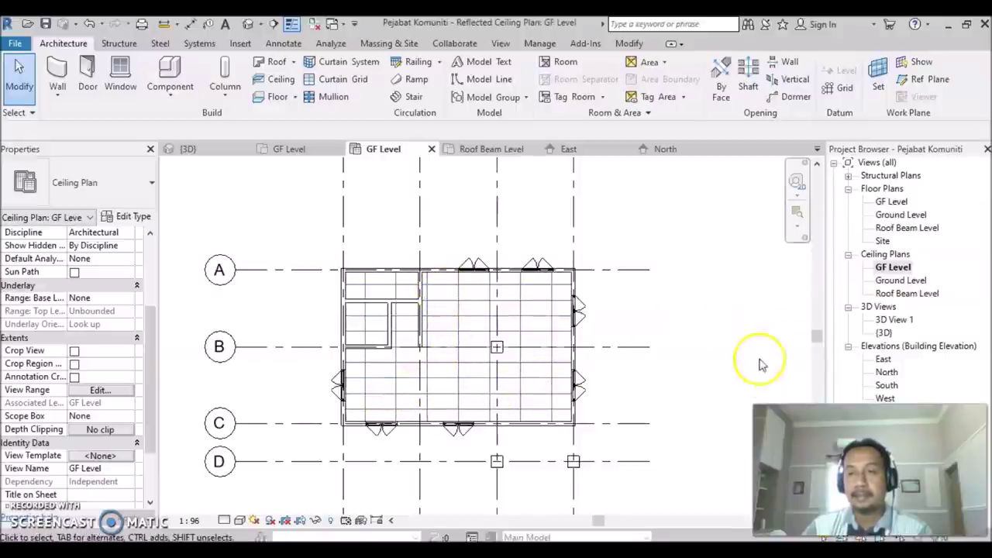
- View the East elevation, then switch to the North elevation showing the hipped roof
{"action": "double_click", "coordinate": [883, 360]}
{"action": "middle_click_drag", "start_coordinate": [554, 373], "coordinate": [608, 378]}
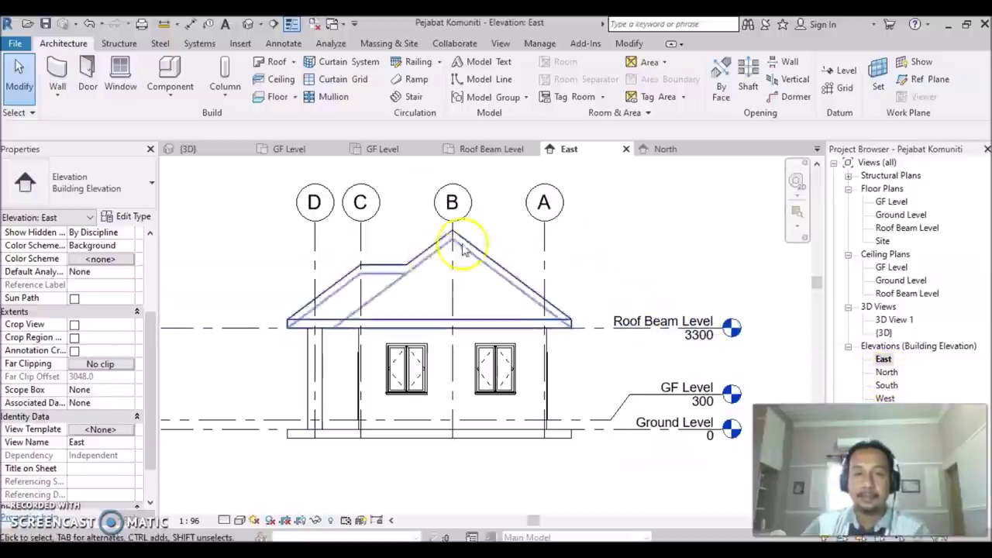
{"action": "double_click", "coordinate": [891, 373]}
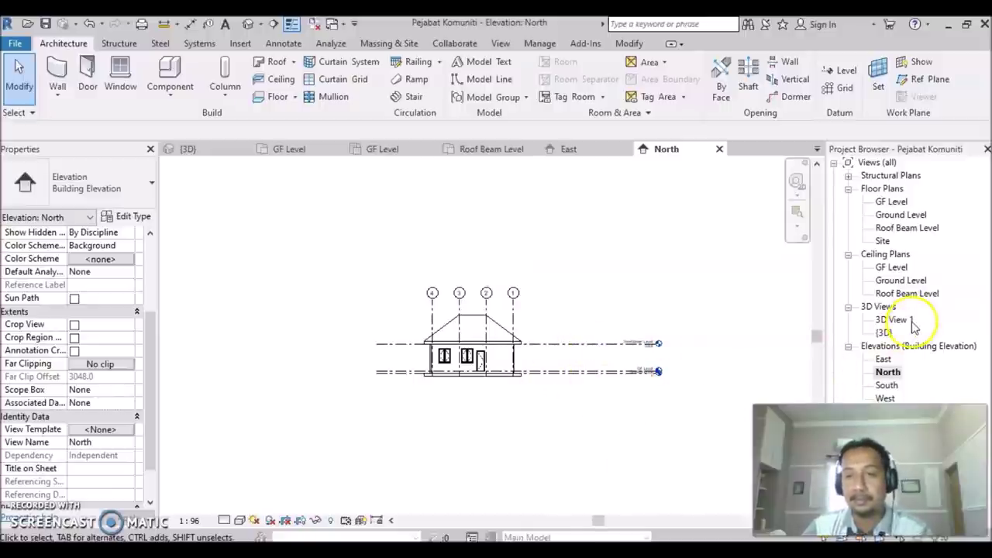
{"action": "scroll", "coordinate": [470, 396], "scroll_direction": "up", "scroll_amount": 1}
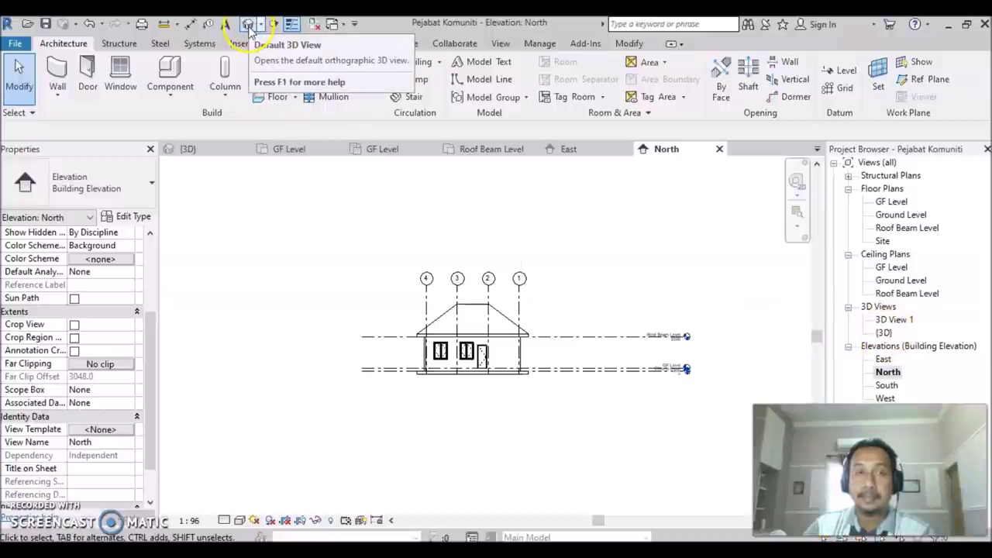
- Return to the {3D} view and raise the house in the view
{"action": "double_click", "coordinate": [884, 332]}
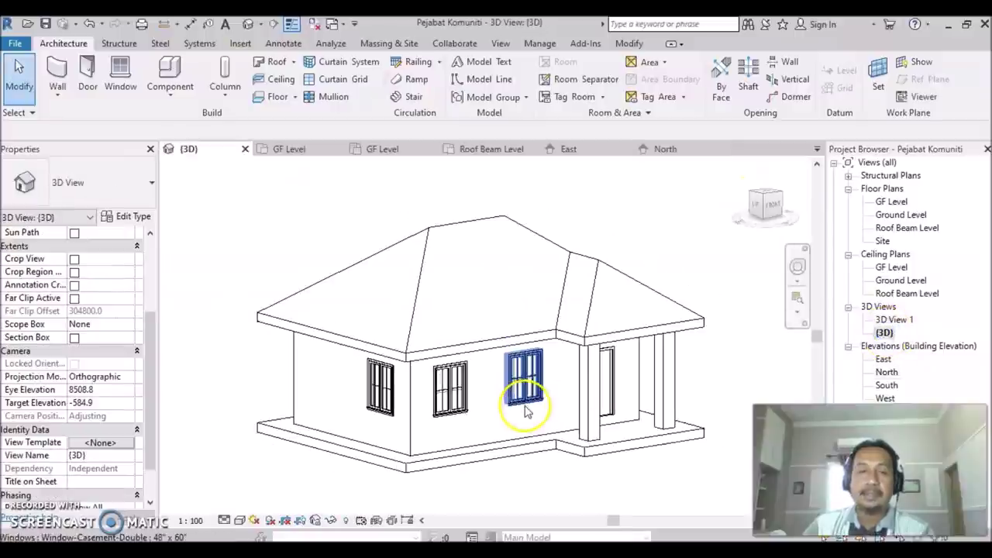
{"action": "scroll", "coordinate": [527, 418], "scroll_direction": "down", "scroll_amount": 2}
{"action": "middle_click_drag", "start_coordinate": [545, 483], "coordinate": [545, 463]}
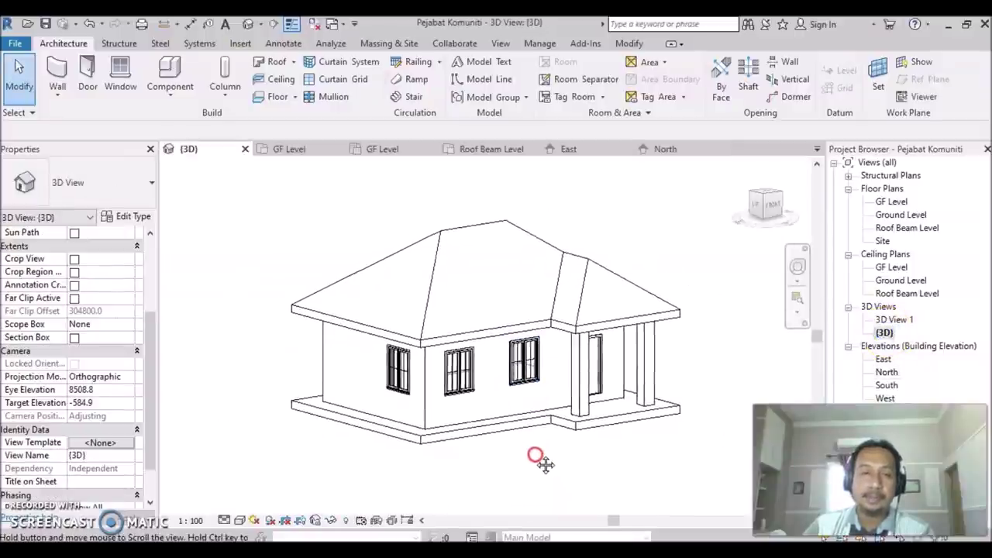
{"action": "scroll", "coordinate": [545, 464], "scroll_direction": "up", "scroll_amount": 1}
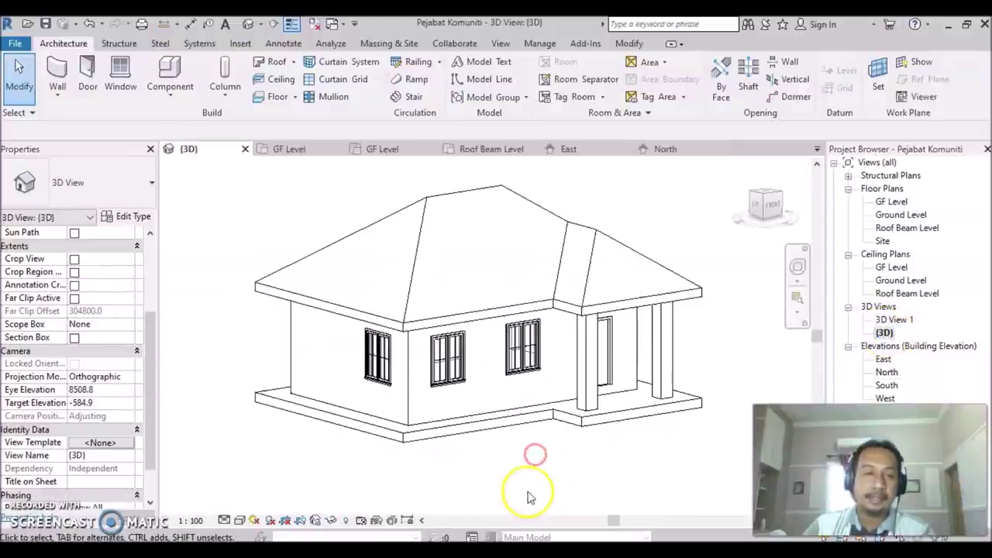
- Try Wireframe, Hidden Line and Consistent Colors visual styles, settling on Shaded
{"action": "left_click", "coordinate": [239, 521]}
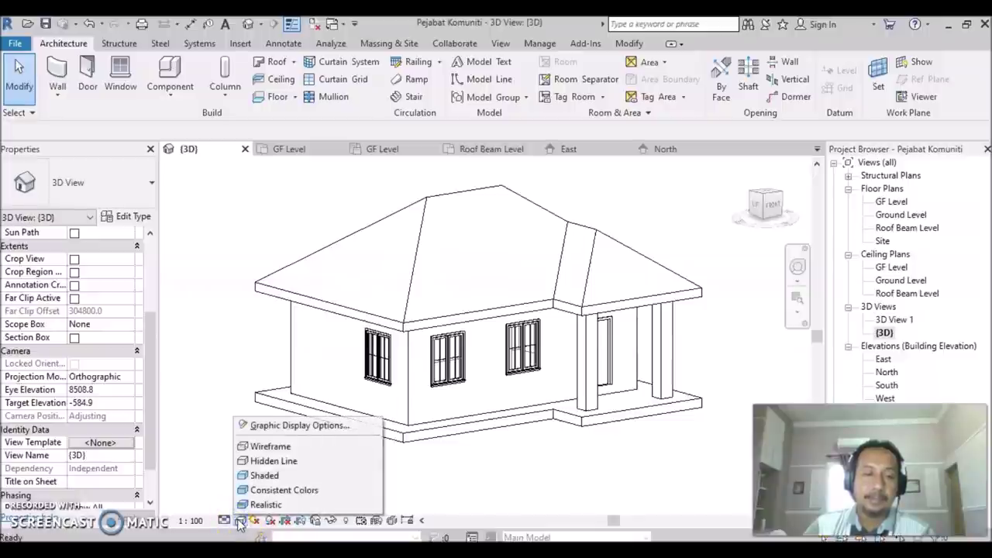
{"action": "left_click", "coordinate": [276, 448]}
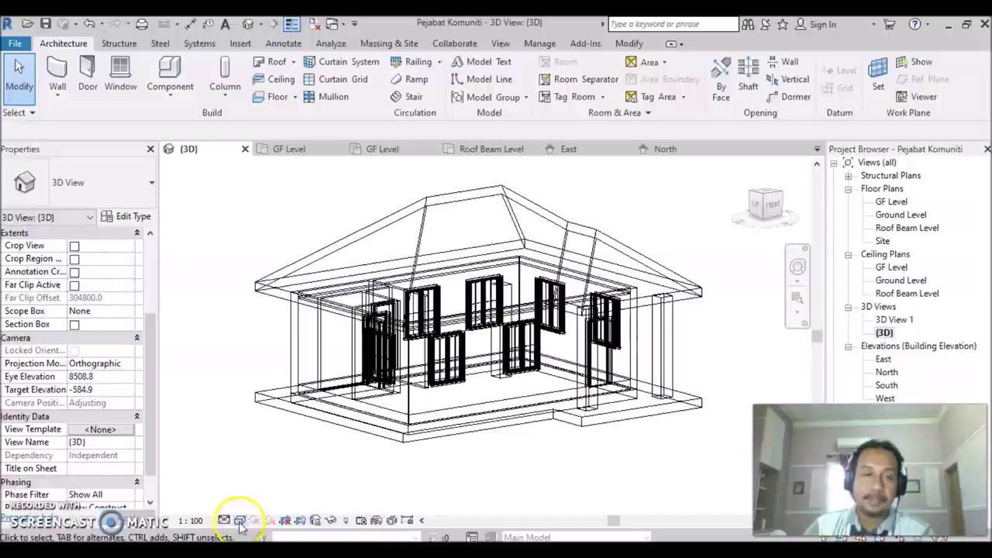
{"action": "left_click", "coordinate": [239, 521]}
{"action": "left_click", "coordinate": [277, 460]}
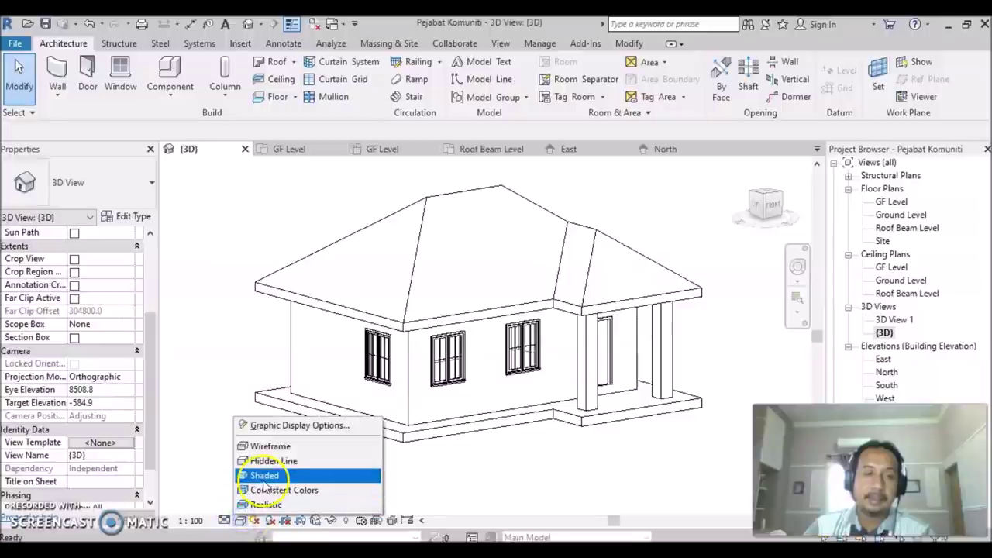
{"action": "left_click", "coordinate": [256, 476]}
{"action": "left_click", "coordinate": [242, 523]}
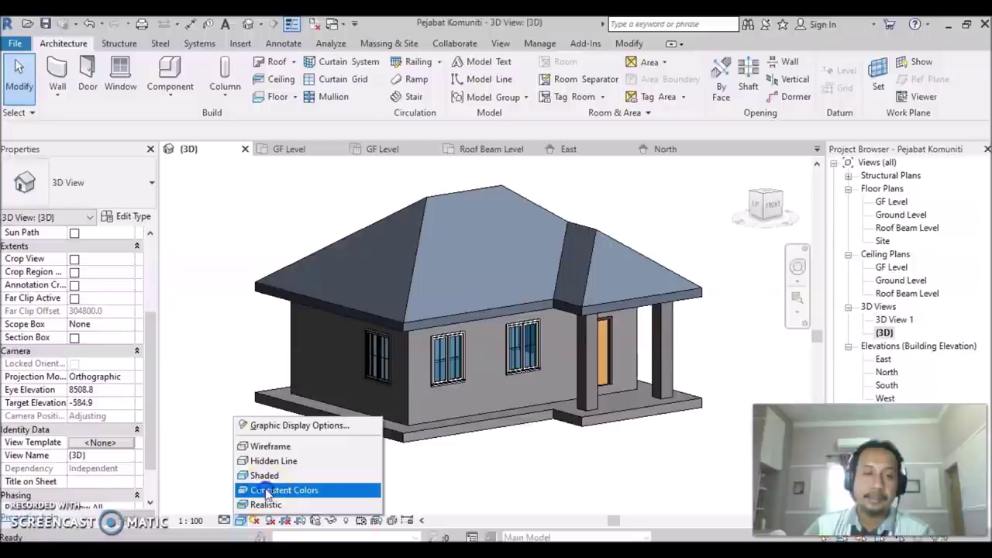
{"action": "left_click", "coordinate": [264, 490]}
{"action": "left_click", "coordinate": [240, 519]}
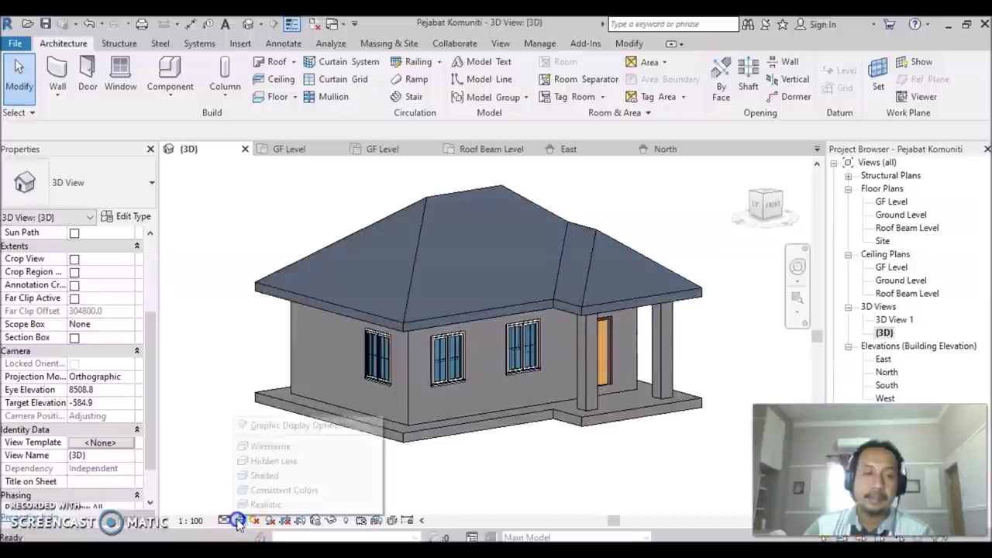
{"action": "left_click", "coordinate": [256, 475]}
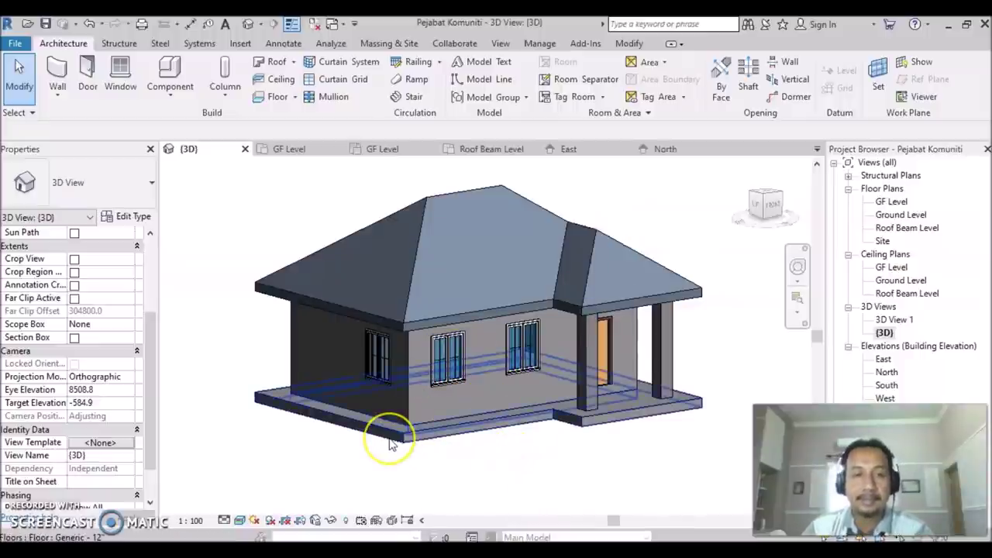
- Tick Section Box in Properties to enclose the whole house
{"action": "left_click", "coordinate": [421, 434]}
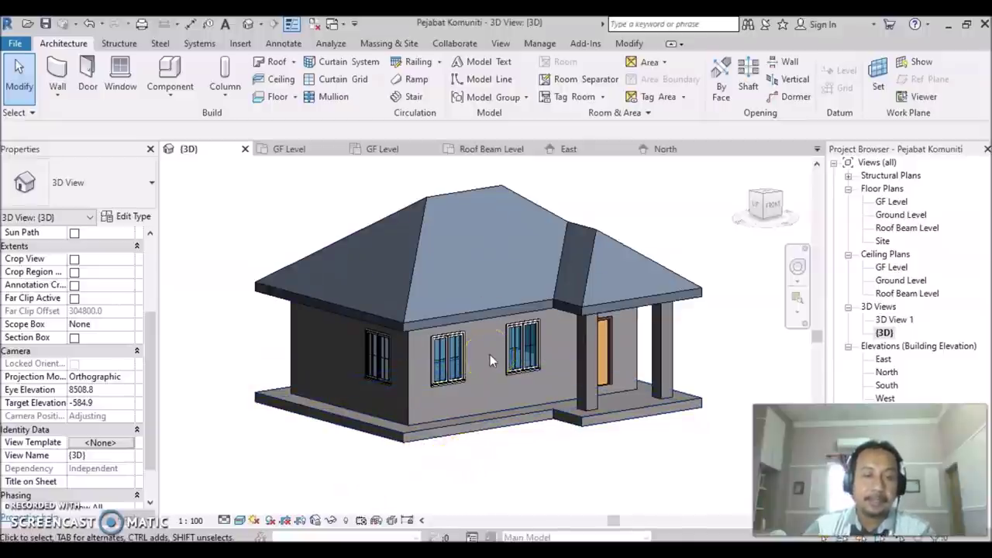
{"action": "left_click", "coordinate": [520, 443]}
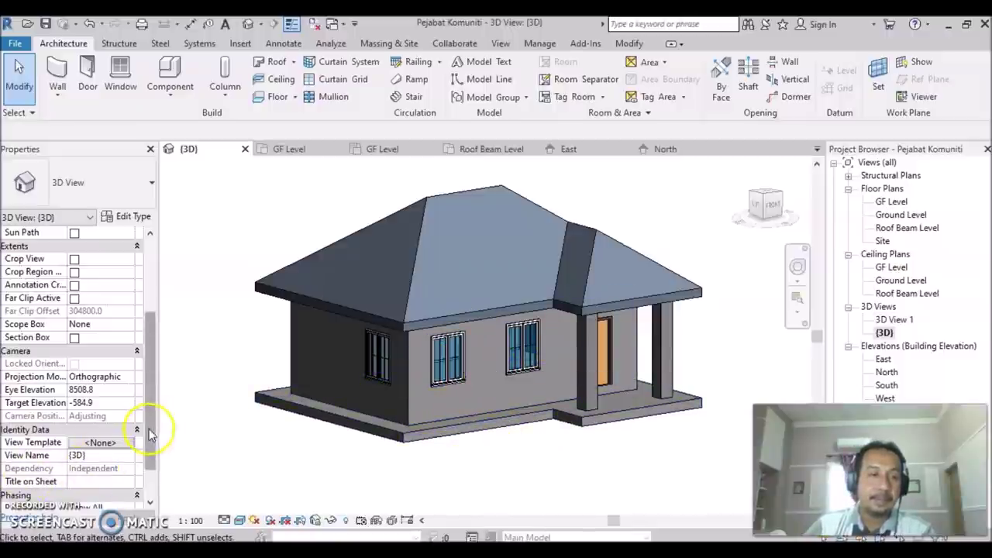
{"action": "scroll", "coordinate": [146, 434], "scroll_direction": "down", "scroll_amount": 3}
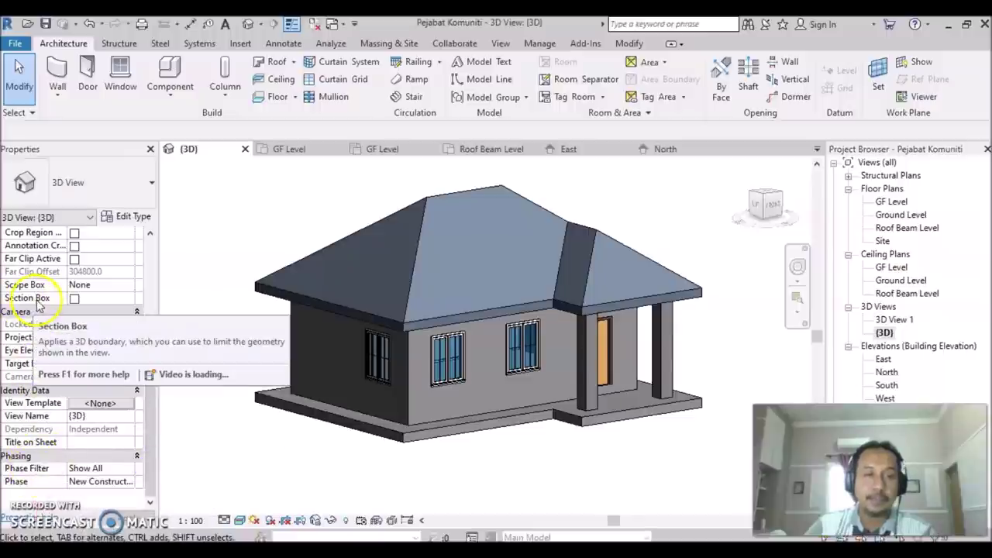
{"action": "left_click", "coordinate": [74, 299]}
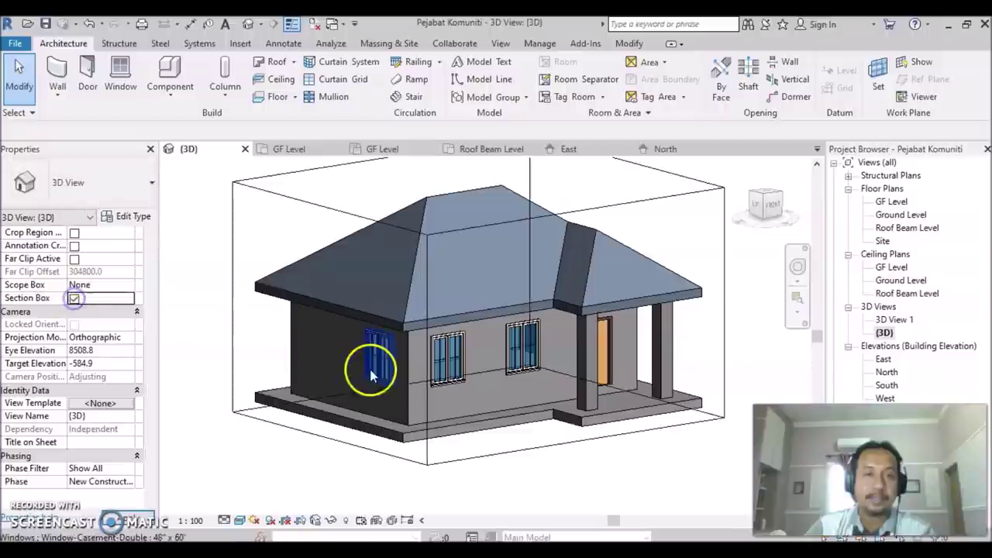
- Lower the section box's top and pull one side inward, orbiting to inspect the cut interior
{"action": "scroll", "coordinate": [487, 409], "scroll_direction": "down", "scroll_amount": 2}
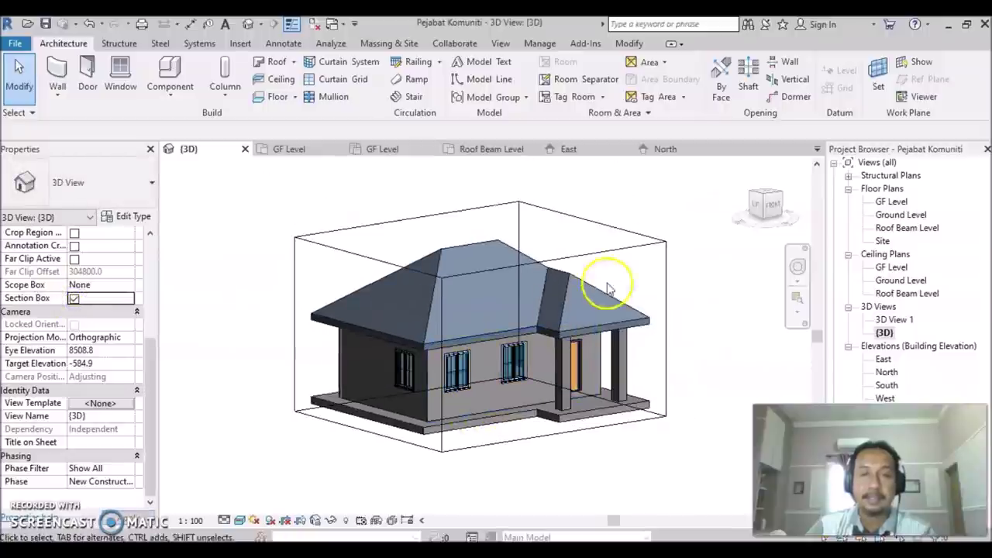
{"action": "left_click", "coordinate": [625, 249]}
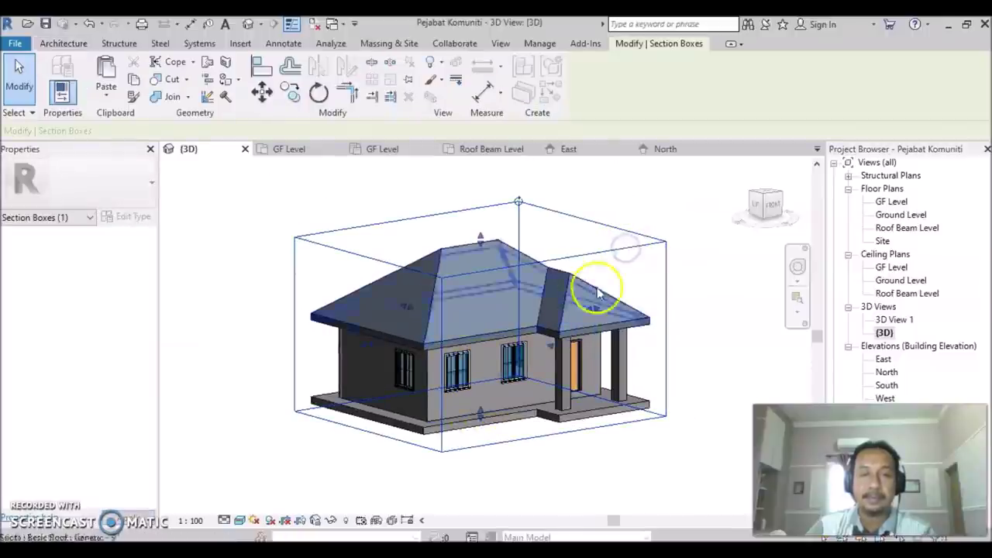
{"action": "left_click_drag", "start_coordinate": [478, 239], "coordinate": [465, 359]}
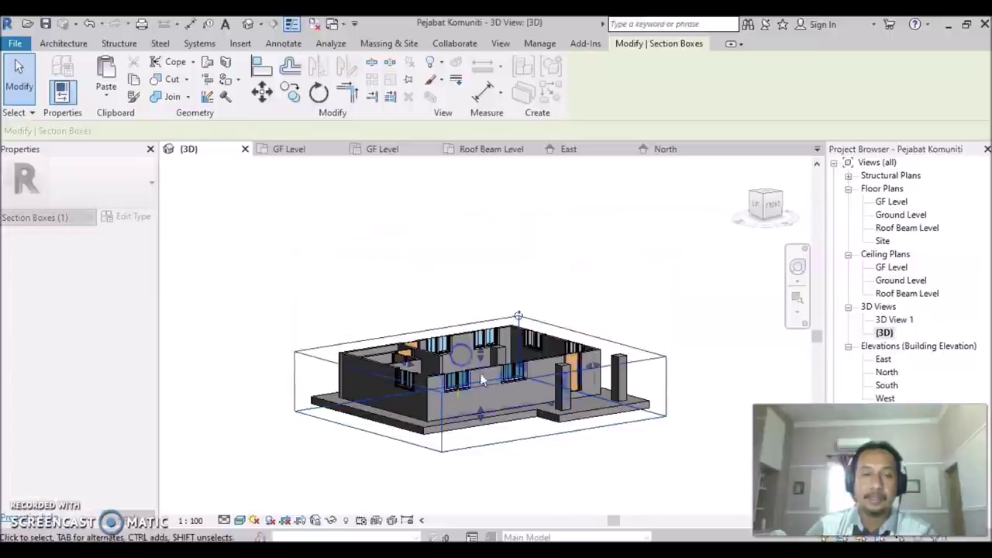
{"action": "mouse_move", "coordinate": [481, 367]}
{"action": "middle_mouse_down", "text": "shift"}
{"action": "mouse_move", "coordinate": [464, 460]}
{"action": "mouse_move", "coordinate": [416, 389]}
{"action": "mouse_move", "coordinate": [594, 367]}
{"action": "mouse_move", "coordinate": [573, 384]}
{"action": "middle_mouse_up", "text": "shift"}
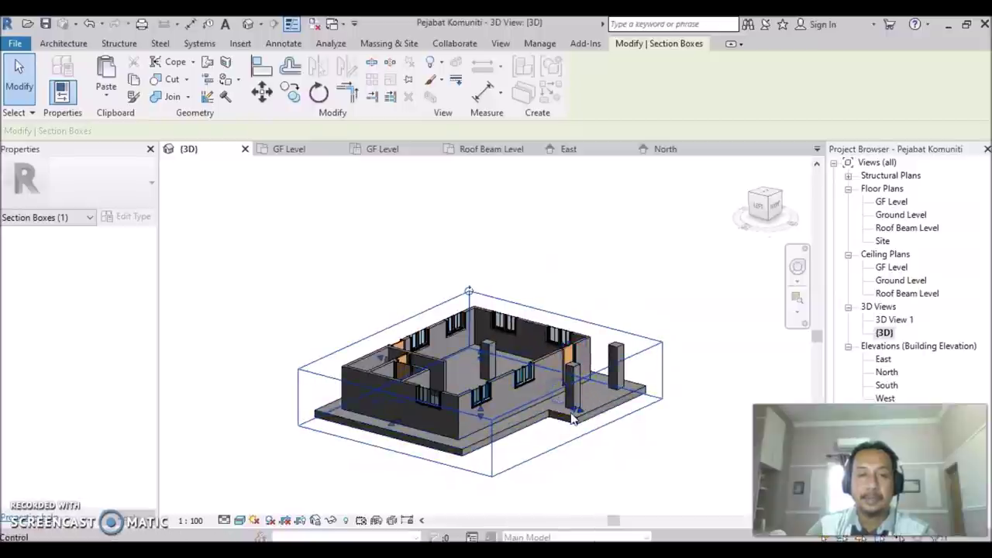
{"action": "left_click_drag", "start_coordinate": [573, 414], "coordinate": [496, 371]}
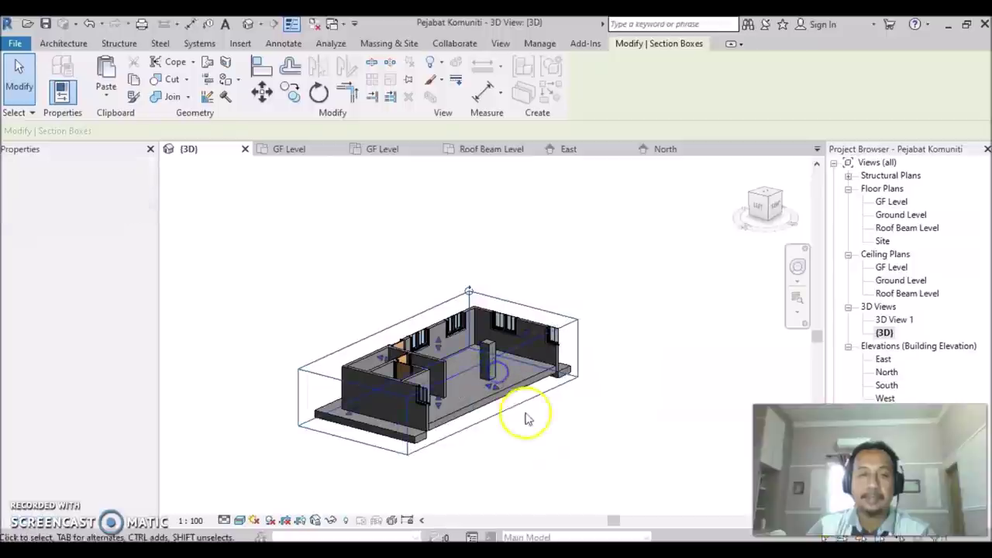
{"action": "mouse_move", "coordinate": [509, 411]}
{"action": "middle_mouse_down", "text": "shift"}
{"action": "mouse_move", "coordinate": [500, 422]}
{"action": "mouse_move", "coordinate": [438, 395]}
{"action": "middle_mouse_up", "text": "shift"}
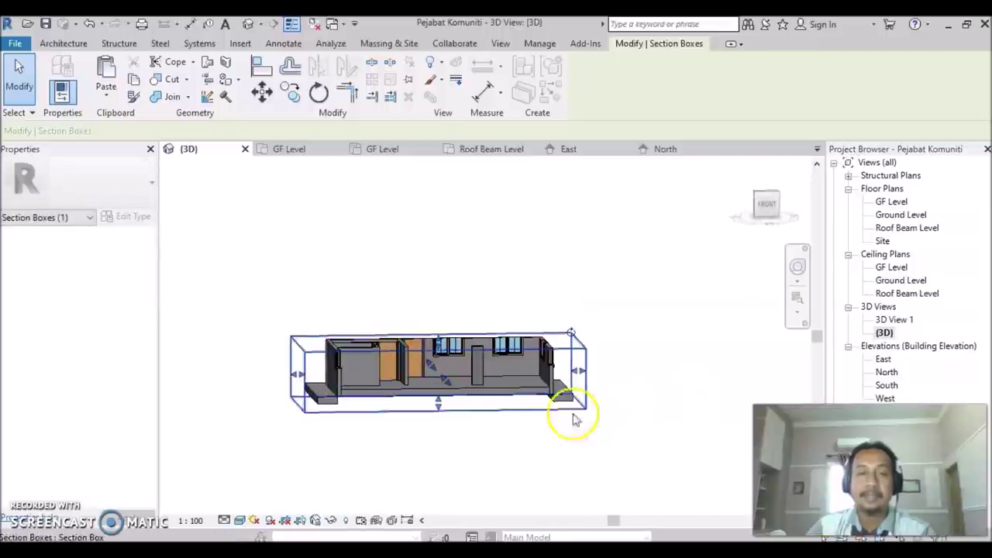
{"action": "left_click", "coordinate": [513, 473]}
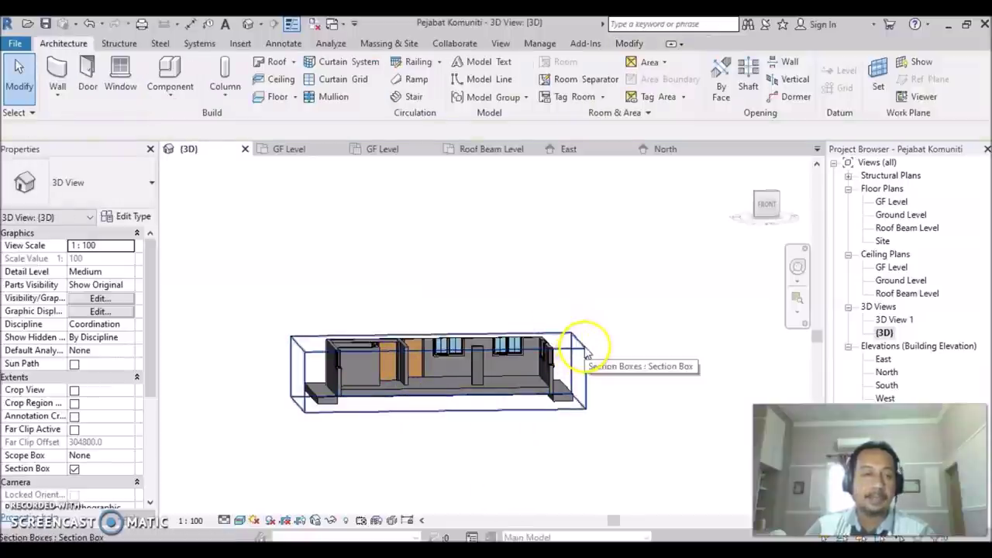
- Untick Section Box and orbit to an angled view of the complete house
{"action": "left_click", "coordinate": [75, 470]}
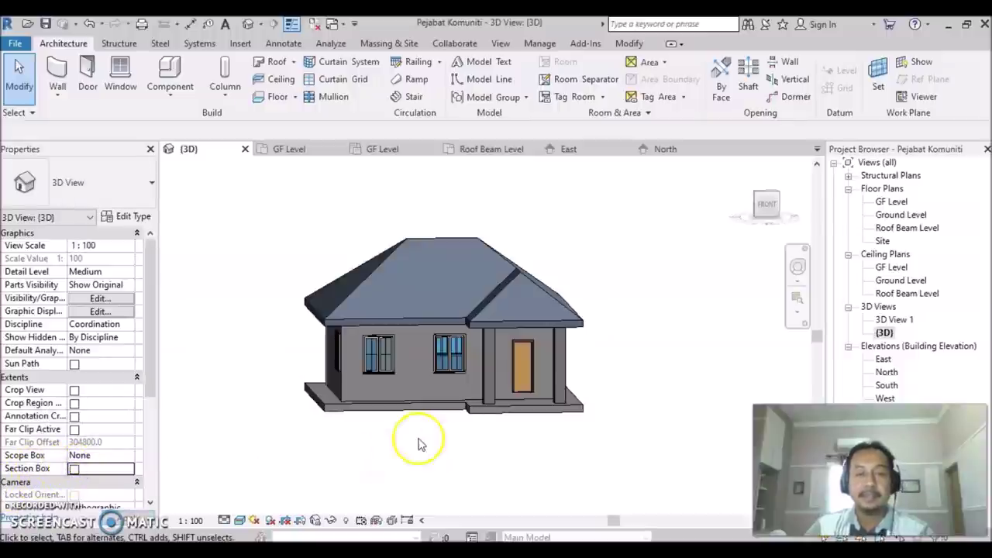
{"action": "mouse_move", "coordinate": [411, 434]}
{"action": "middle_mouse_down", "text": "shift"}
{"action": "mouse_move", "coordinate": [512, 484]}
{"action": "mouse_move", "coordinate": [498, 481]}
{"action": "middle_mouse_up", "text": "shift"}
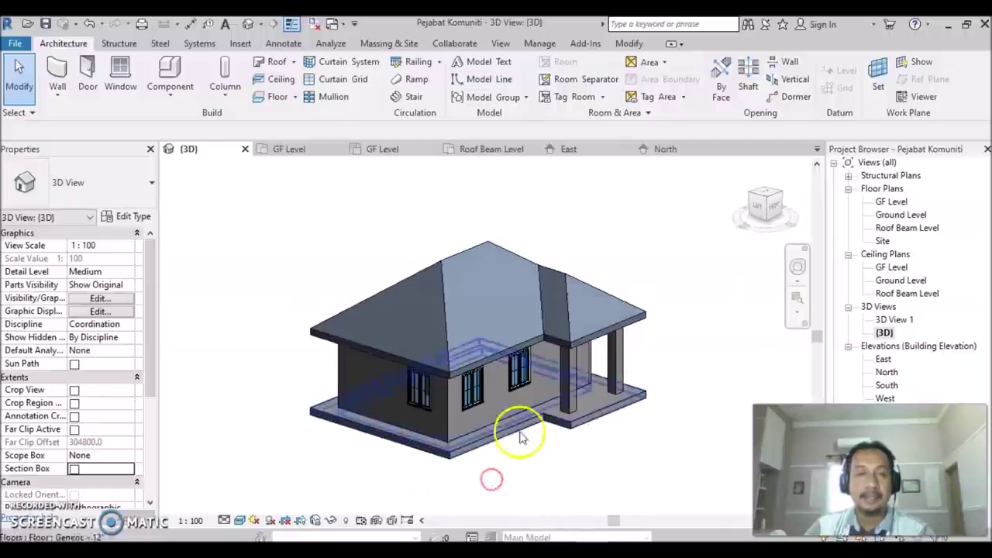
{"action": "scroll", "coordinate": [493, 402], "scroll_direction": "up", "scroll_amount": 2}
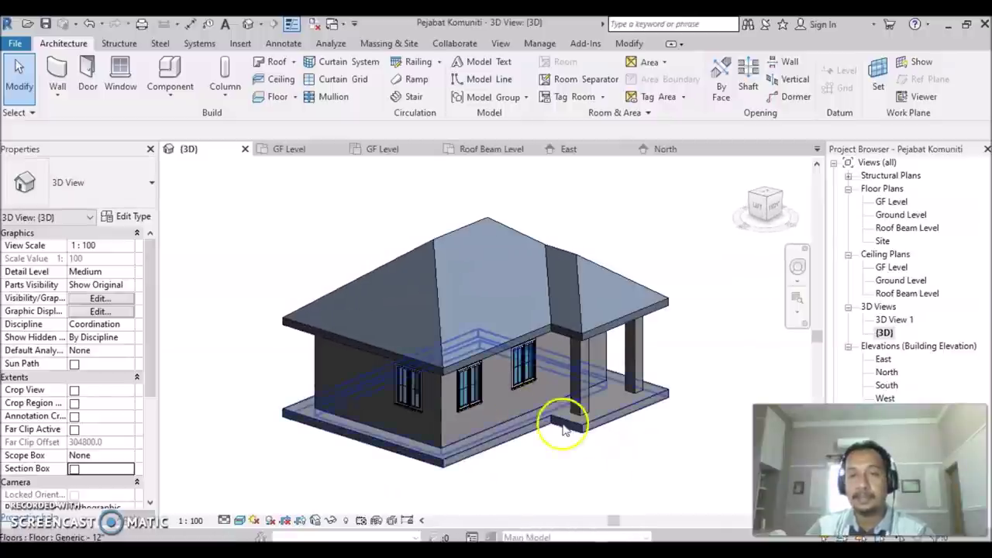